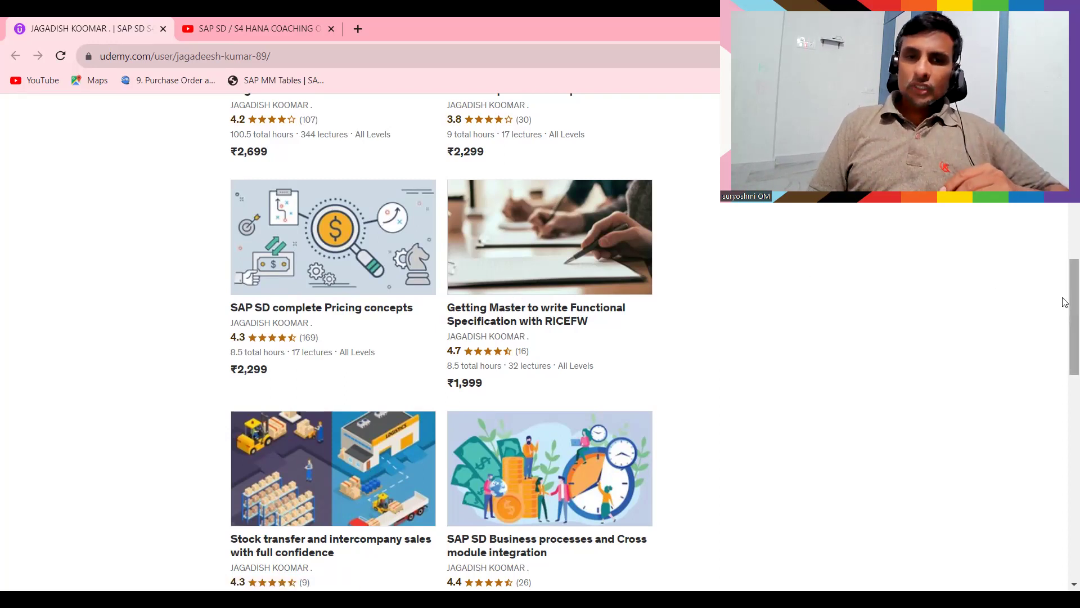
Browse both pages of the instructor's Udemy course list and review the About me section of the profile.
{"action": "left_click", "coordinate": [1065, 459]}
{"action": "scroll", "coordinate": [1065, 460], "scroll_direction": "down", "scroll_amount": 5}
{"action": "scroll", "coordinate": [468, 480], "scroll_direction": "up", "scroll_amount": 2}
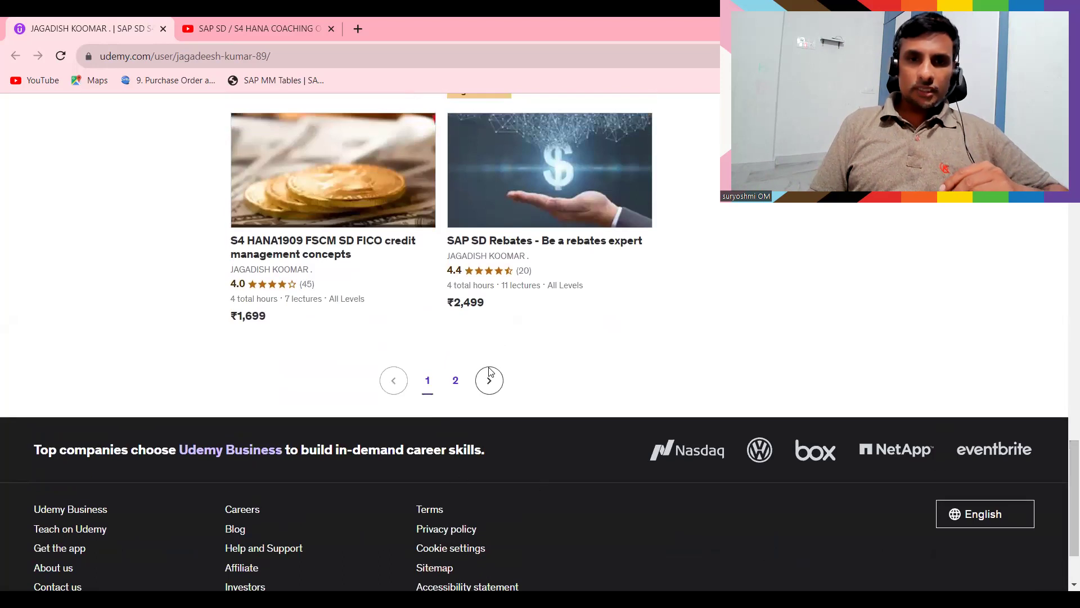
{"action": "left_click", "coordinate": [456, 381]}
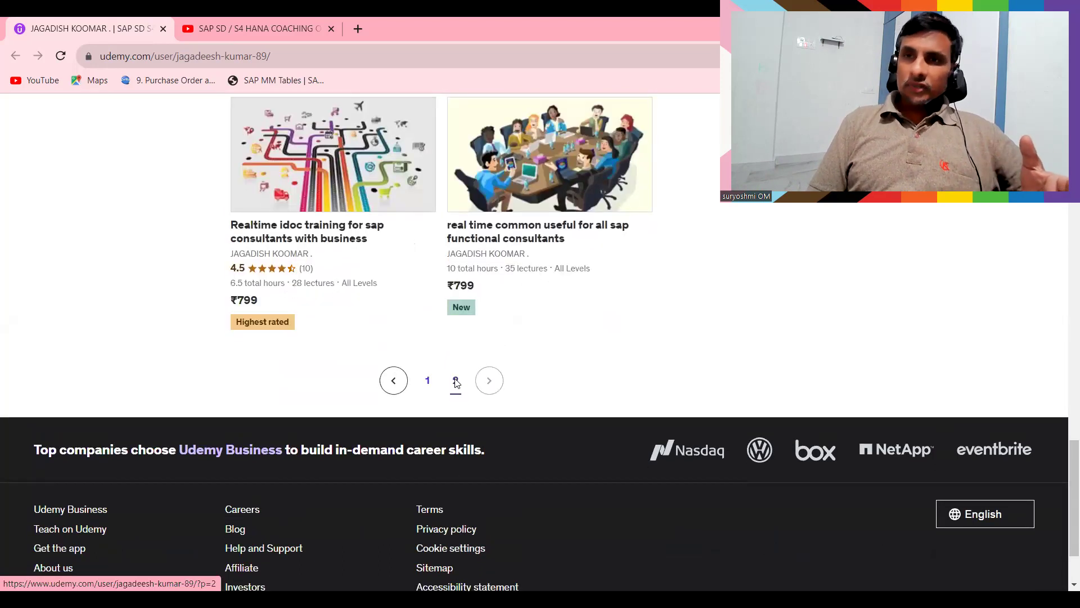
{"action": "left_click_drag", "start_coordinate": [1062, 479], "coordinate": [1064, 430]}
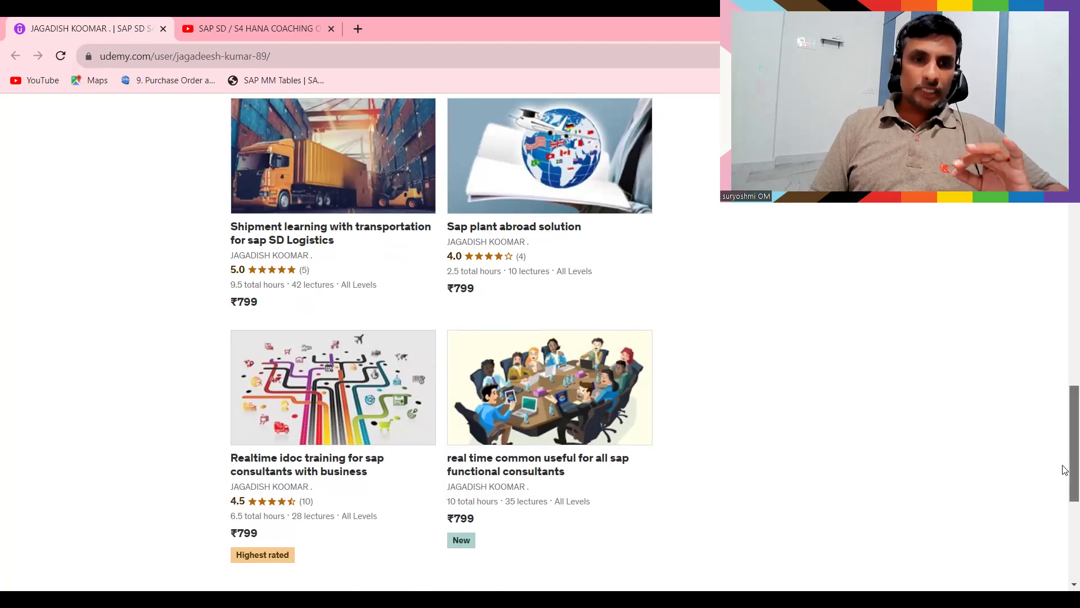
{"action": "scroll", "coordinate": [1065, 469], "scroll_direction": "down", "scroll_amount": 2}
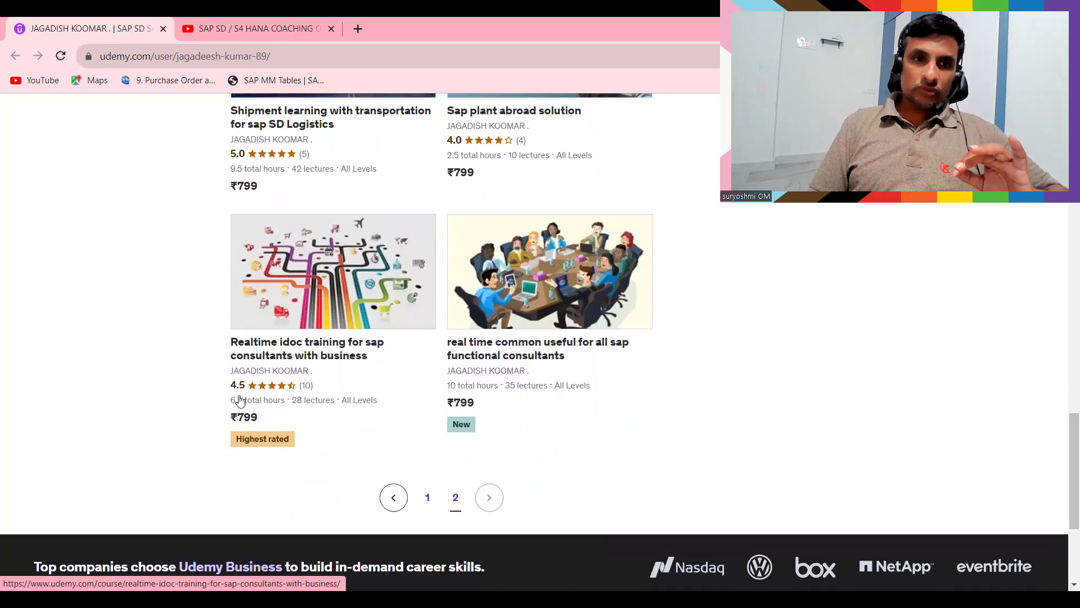
{"action": "left_click_drag", "start_coordinate": [1063, 452], "coordinate": [1065, 253]}
{"action": "scroll", "coordinate": [1065, 253], "scroll_direction": "down", "scroll_amount": 4}
{"action": "scroll", "coordinate": [1065, 273], "scroll_direction": "up", "scroll_amount": 1}
{"action": "scroll", "coordinate": [1066, 284], "scroll_direction": "down", "scroll_amount": 5}
{"action": "scroll", "coordinate": [1067, 314], "scroll_direction": "up", "scroll_amount": 10}
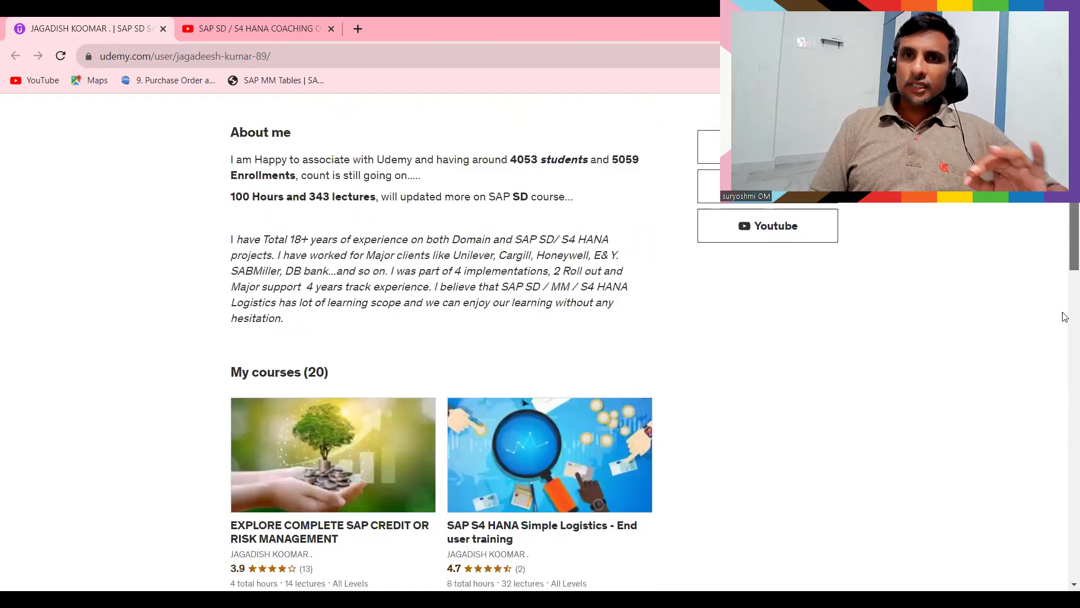
{"action": "scroll", "coordinate": [1065, 316], "scroll_direction": "up", "scroll_amount": 1}
{"action": "scroll", "coordinate": [1065, 317], "scroll_direction": "up", "scroll_amount": 1}
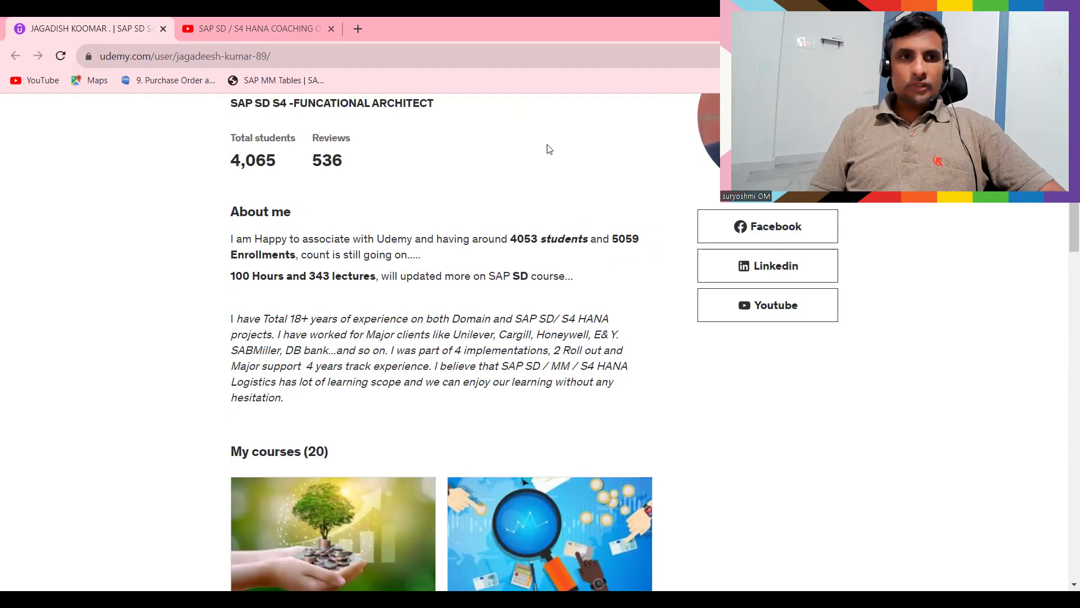
Switch to SAP and start the Create Material transaction with /nmm01.
{"action": "key", "text": "alt+Tab"}
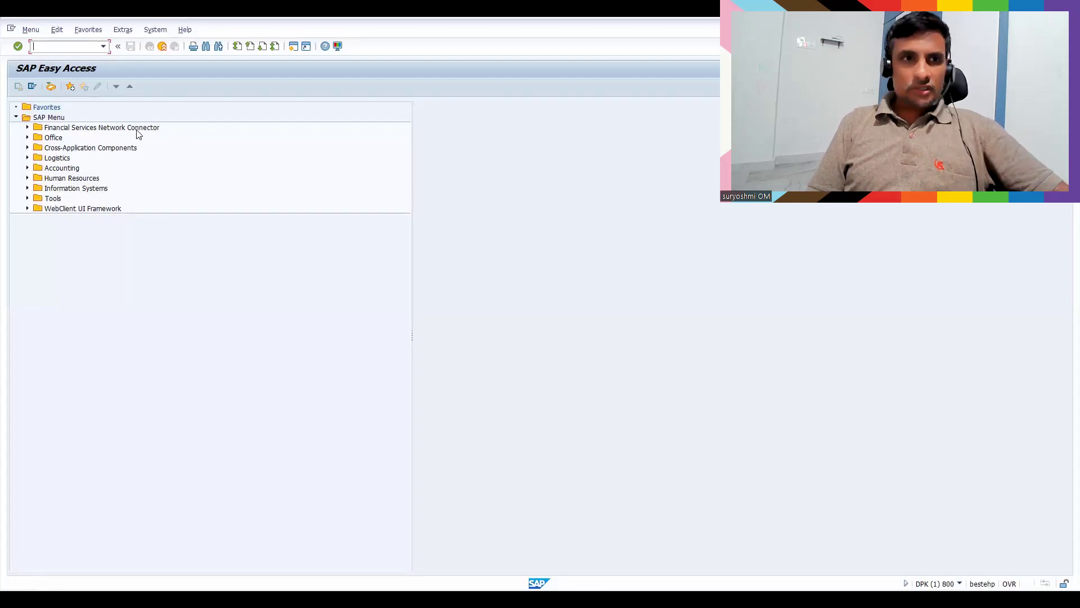
{"action": "type", "text": "/nm0"}
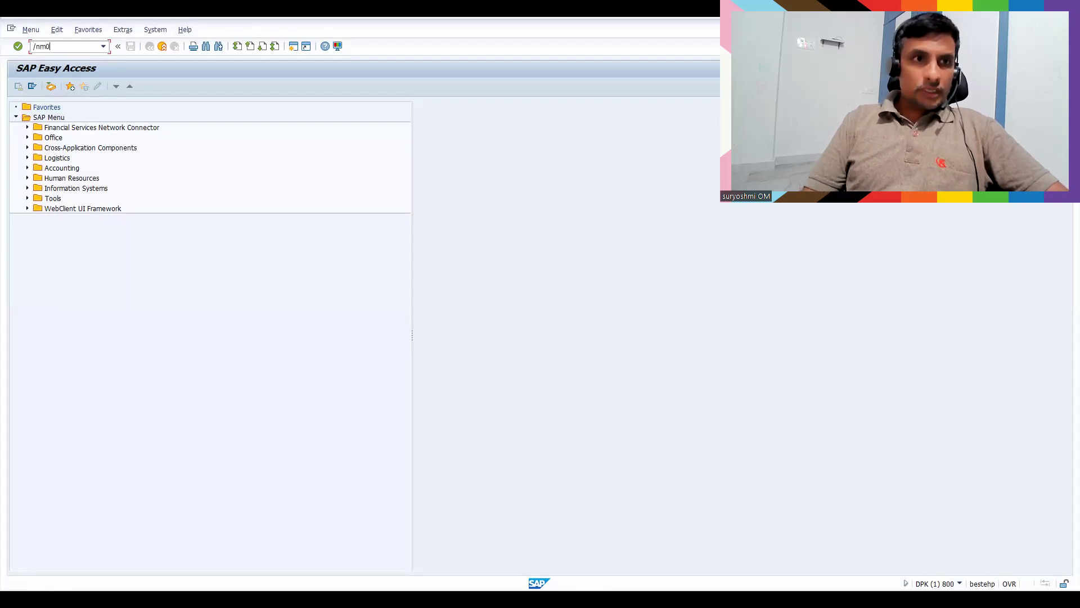
{"action": "key", "text": "BackSpace"}
{"action": "type", "text": "m01"}
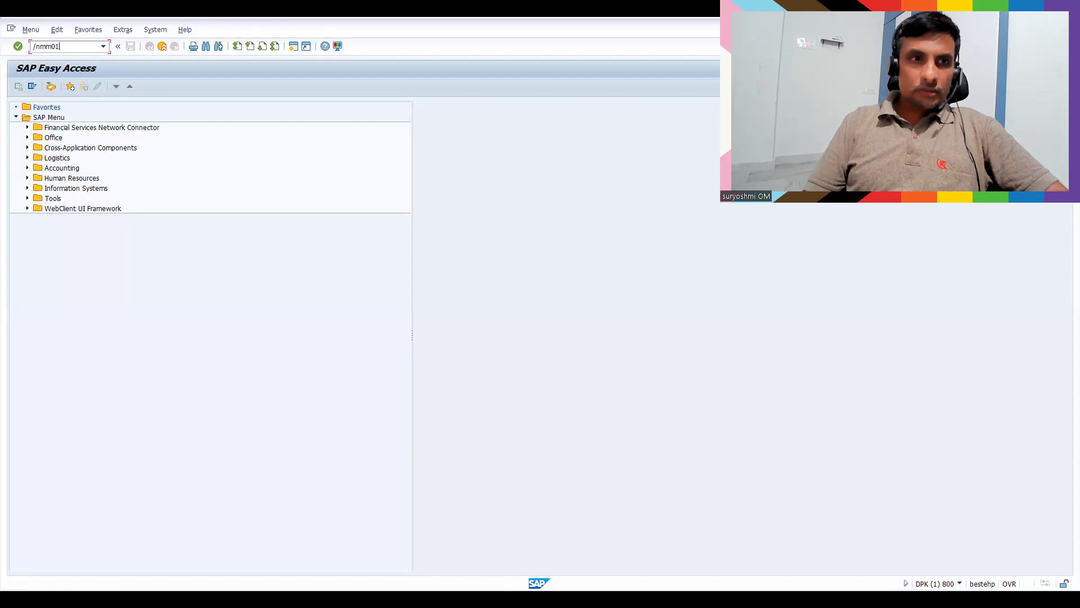
{"action": "key", "text": "Return"}
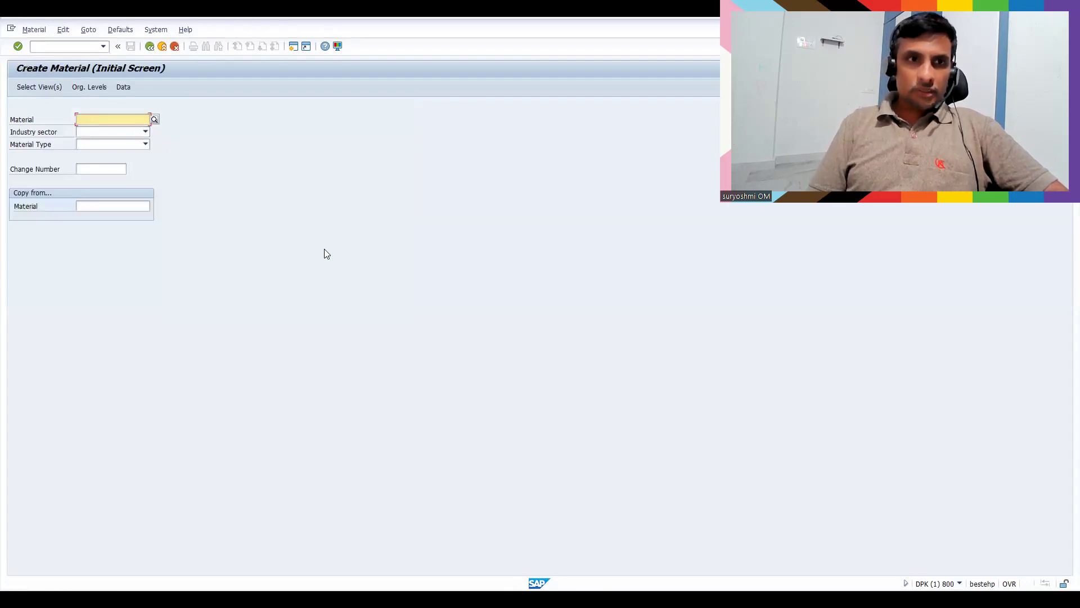
Set the new material to copy from material 50065633, with industry sector Retail and material type HAWA Trading goods.
{"action": "left_click", "coordinate": [117, 204]}
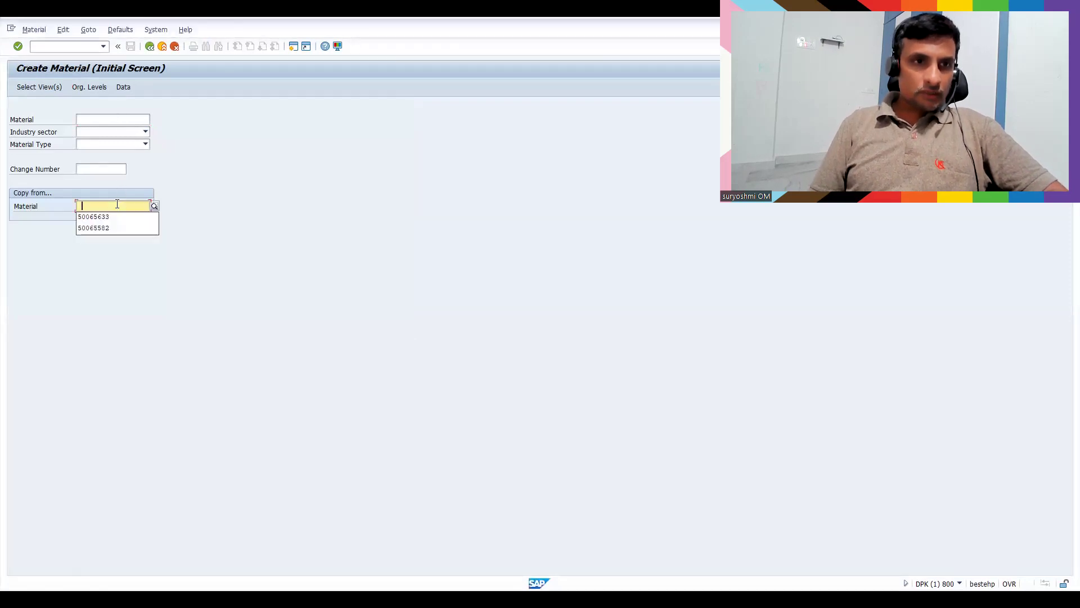
{"action": "key", "text": "Down"}
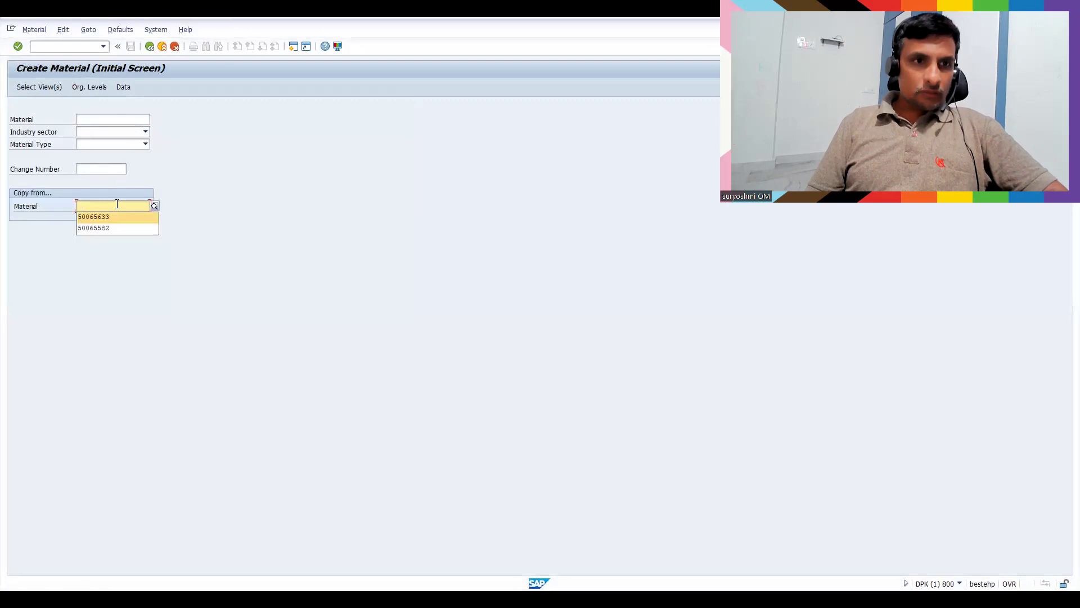
{"action": "key", "text": "Return"}
{"action": "left_click", "coordinate": [113, 132]}
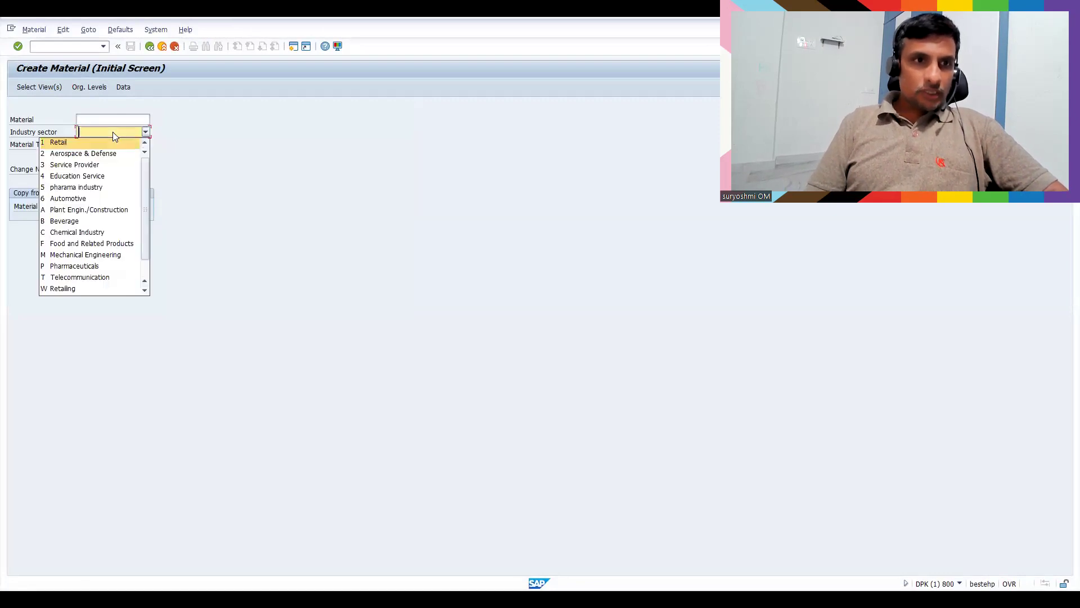
{"action": "left_click", "coordinate": [92, 143]}
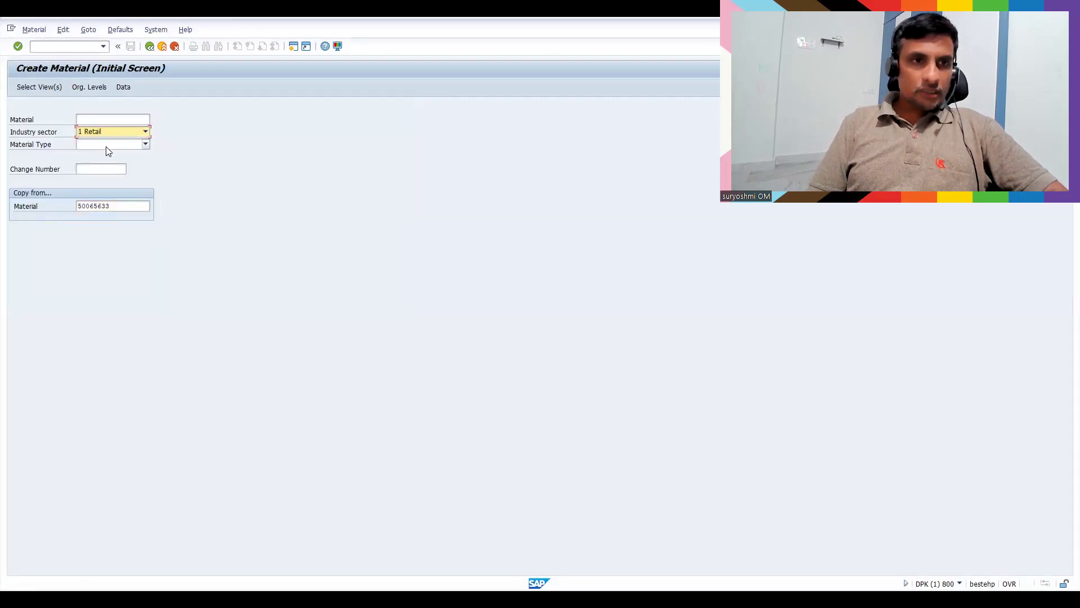
{"action": "left_click", "coordinate": [107, 145]}
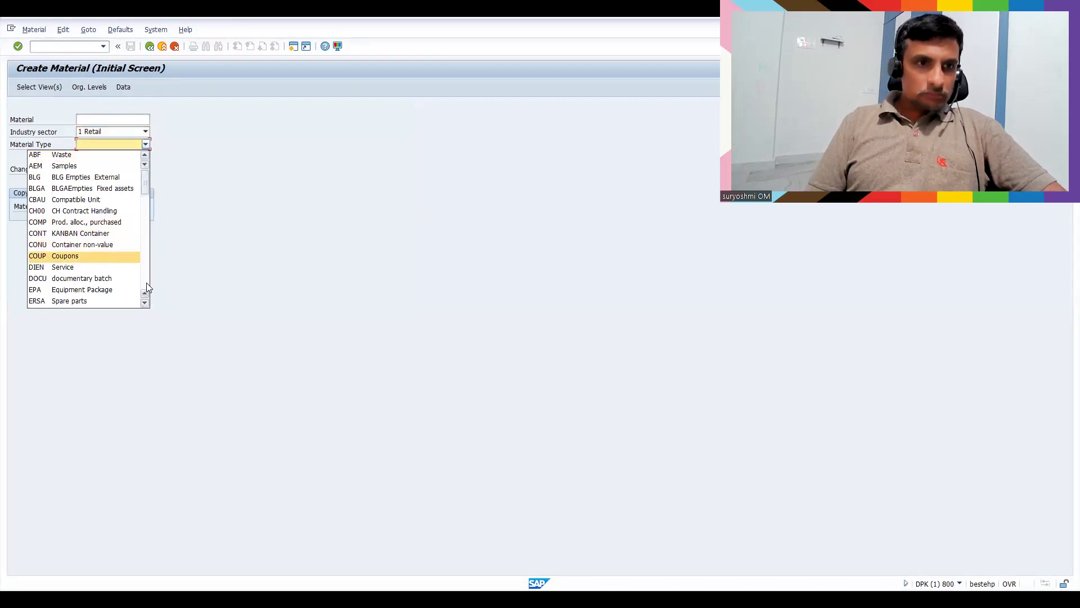
{"action": "scroll", "coordinate": [84, 253], "scroll_direction": "down", "scroll_amount": 3}
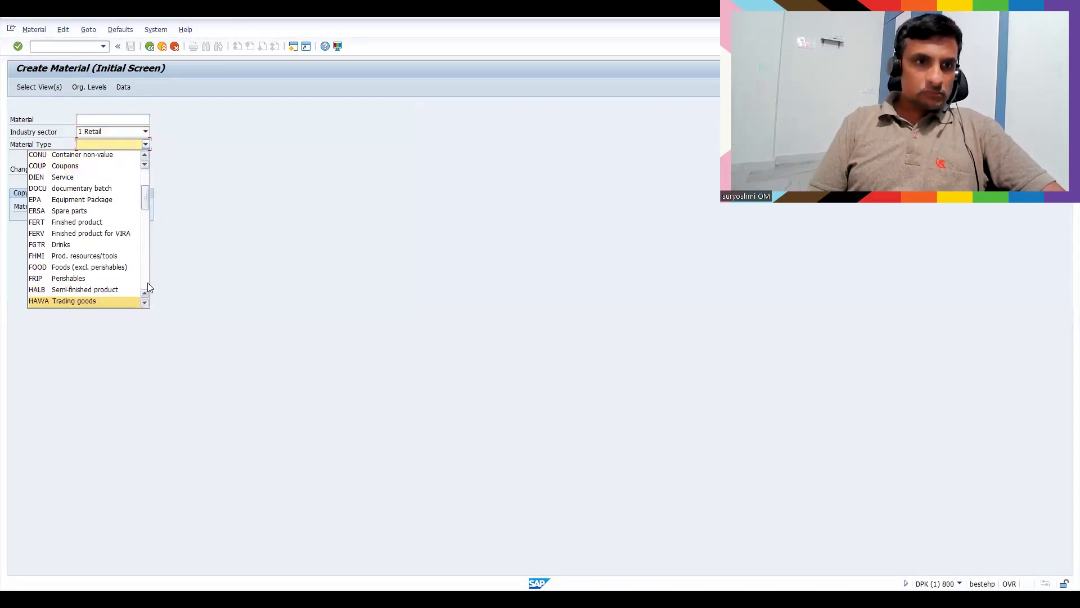
{"action": "left_click", "coordinate": [91, 302]}
Accept the preselected views and organizational levels, and proceed through both basic data views to Sales: sales org. 1.
{"action": "left_click", "coordinate": [100, 118]}
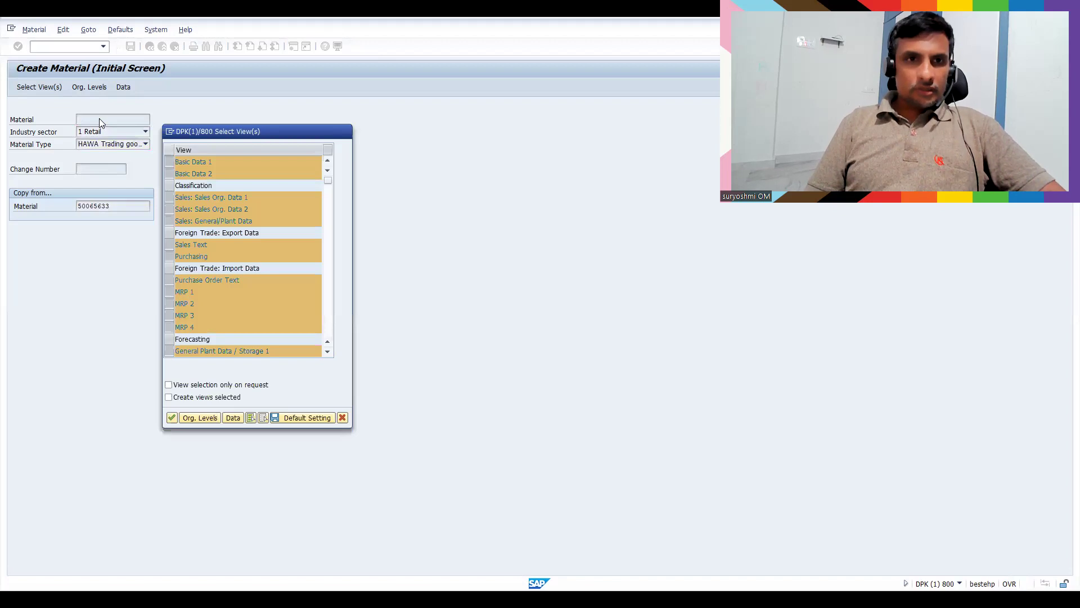
{"action": "key", "text": "Return"}
{"action": "key", "text": "Return"}
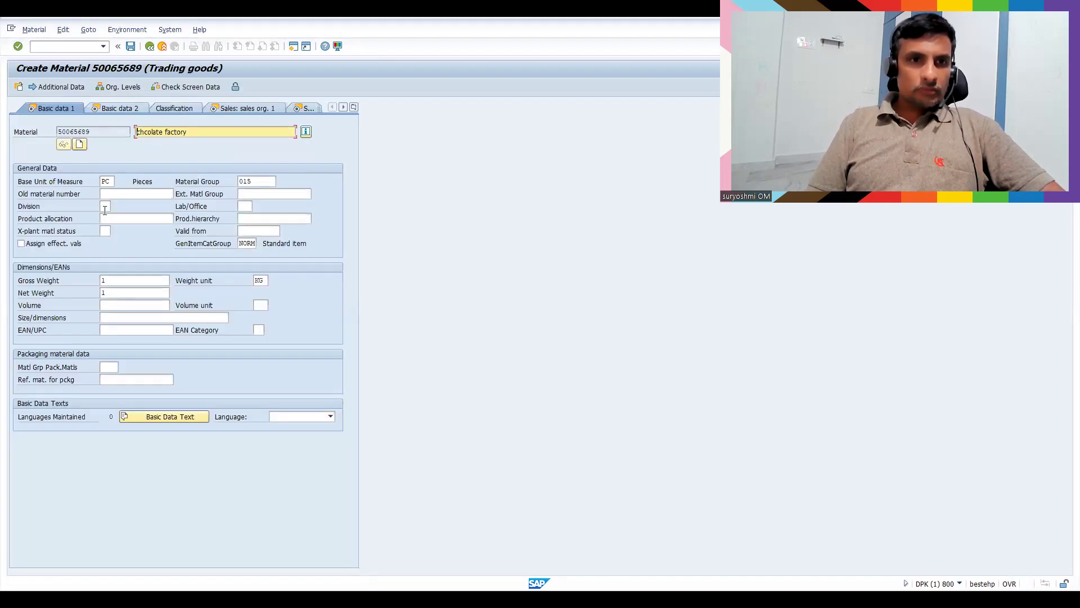
{"action": "left_click", "coordinate": [119, 109]}
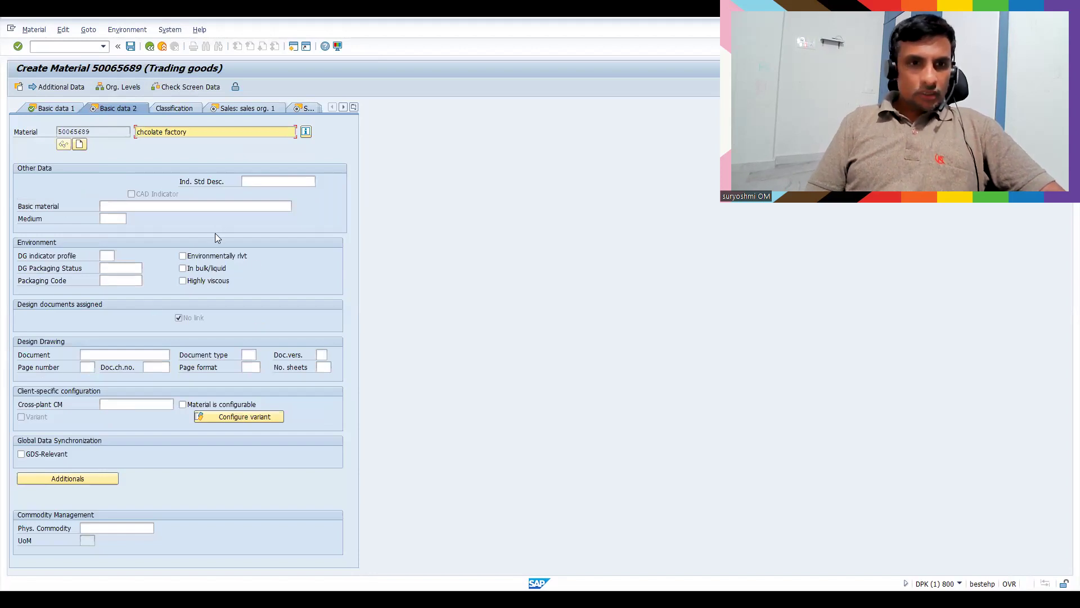
{"action": "key", "text": "Return"}
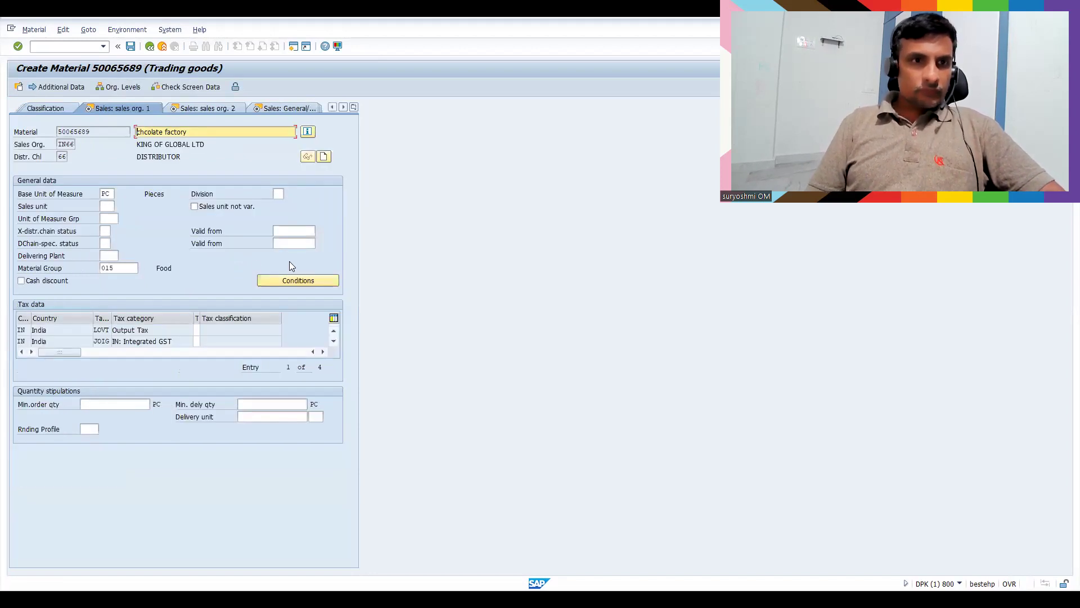
Set tax classification 0 for Output Tax, Integrated GST, State GST and UT GST in the material's India tax data.
{"action": "key", "text": "Return"}
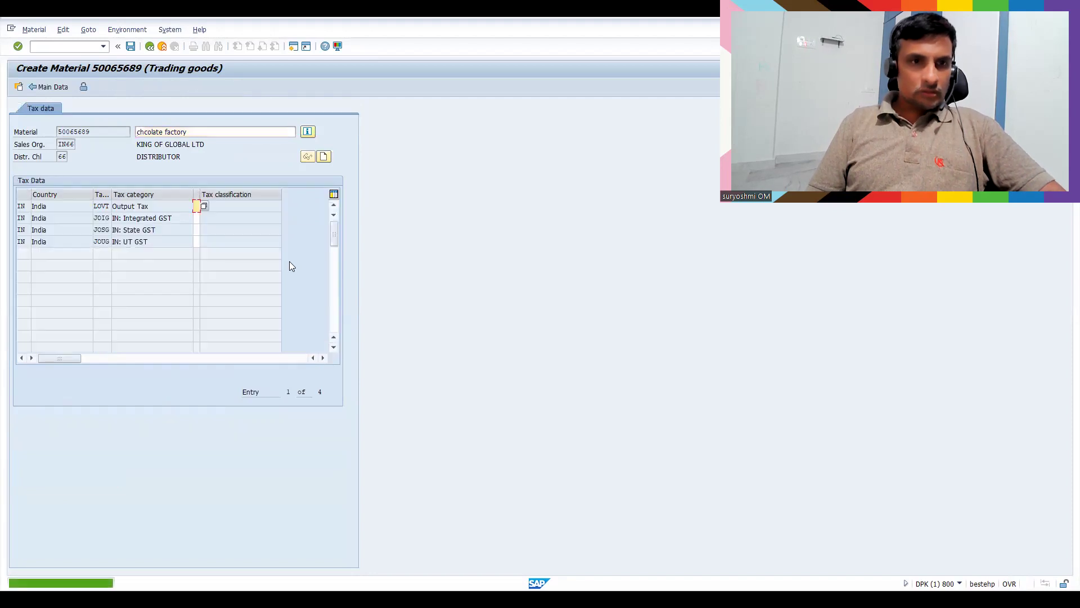
{"action": "type", "text": "0"}
{"action": "key", "text": "Return"}
{"action": "type", "text": "0"}
{"action": "key", "text": "Return"}
{"action": "type", "text": "0"}
{"action": "key", "text": "Return"}
{"action": "type", "text": "0"}
{"action": "key", "text": "Return"}
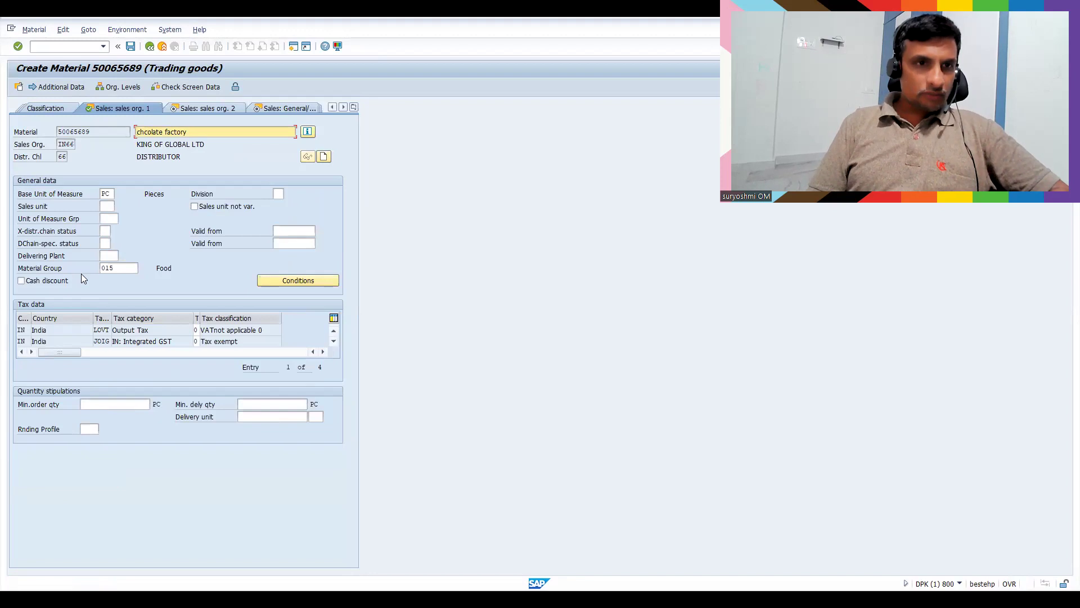
Set the delivering plant to IN61 and proceed through the second sales organization view to Sales: General/Plant.
{"action": "left_click", "coordinate": [108, 254]}
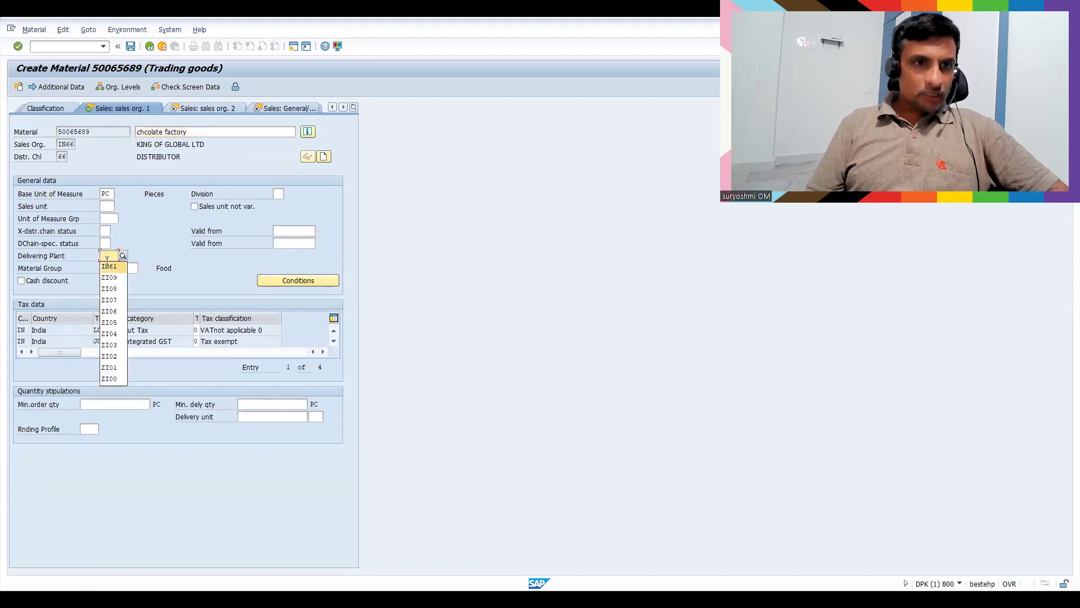
{"action": "key", "text": "Return"}
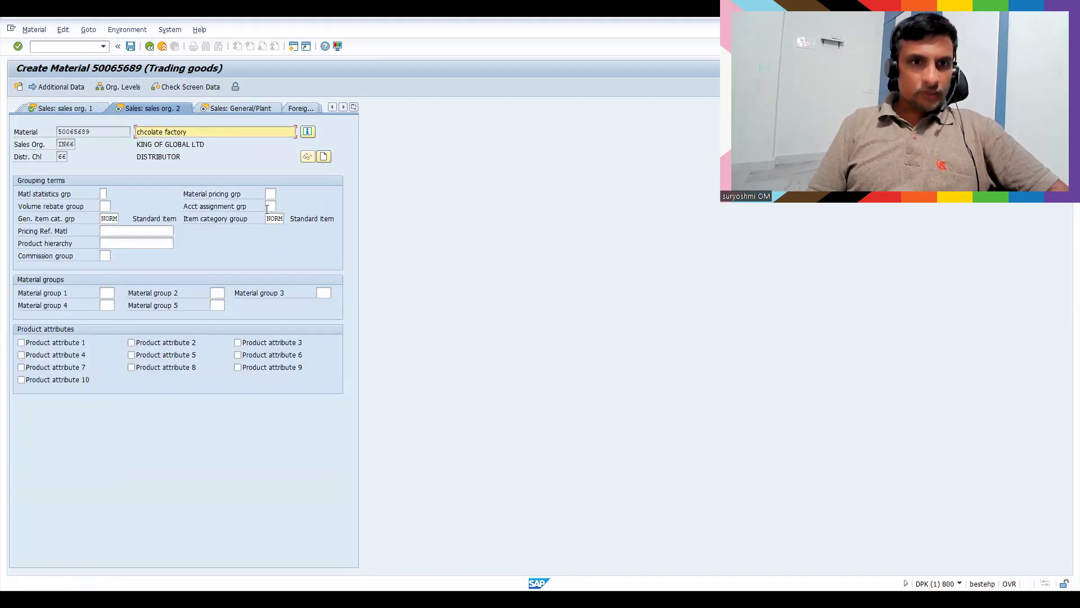
{"action": "left_click", "coordinate": [269, 206]}
{"action": "key", "text": "Return"}
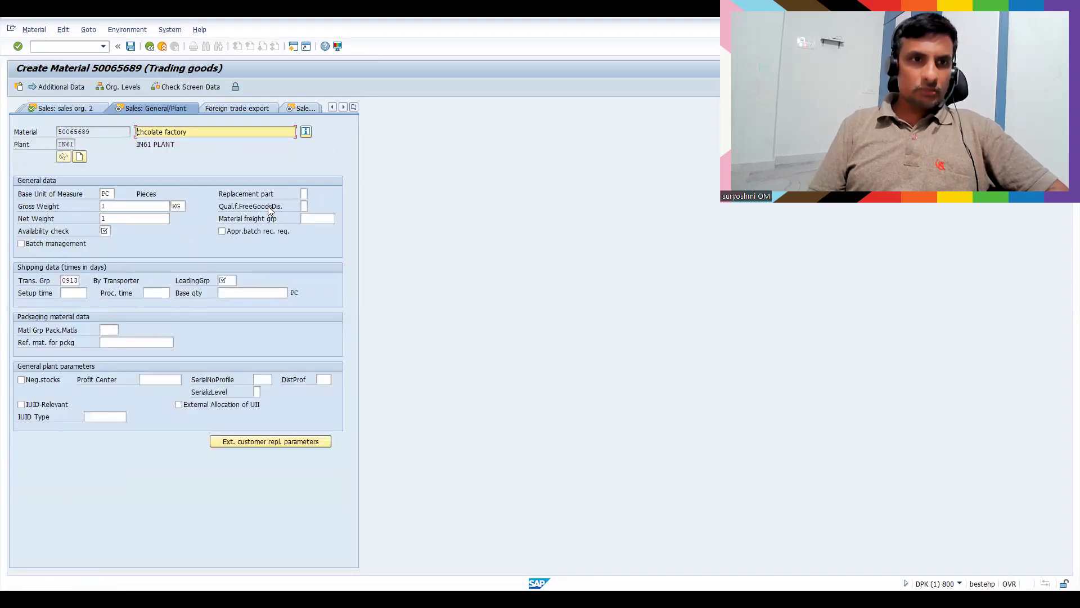
Fill in the required general plant data with availability check kP, transportation group 0003 and a loading group.
{"action": "key", "text": "Return"}
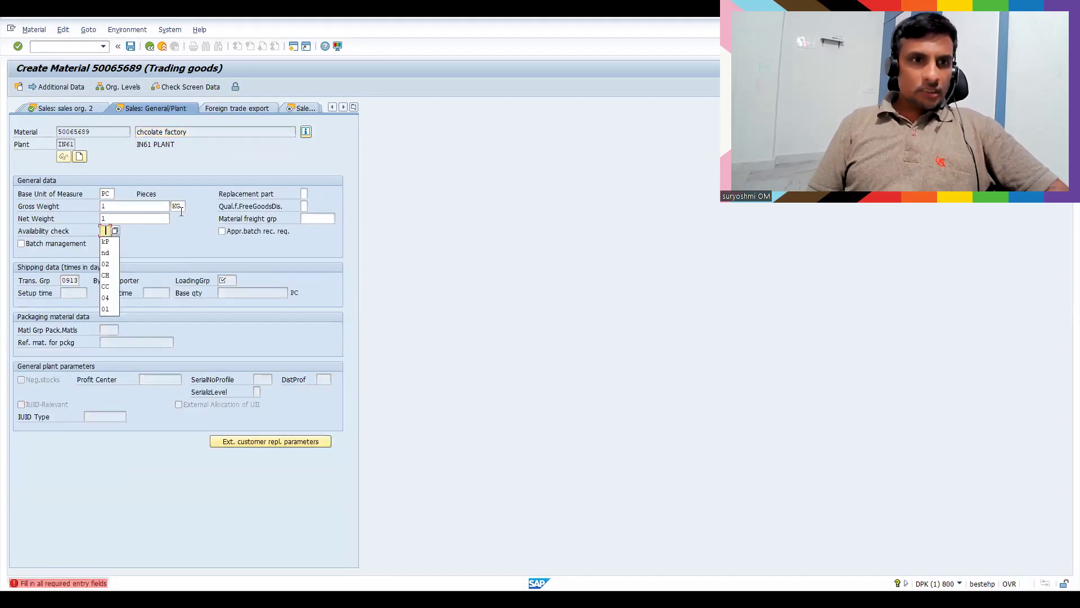
{"action": "key", "text": "Return"}
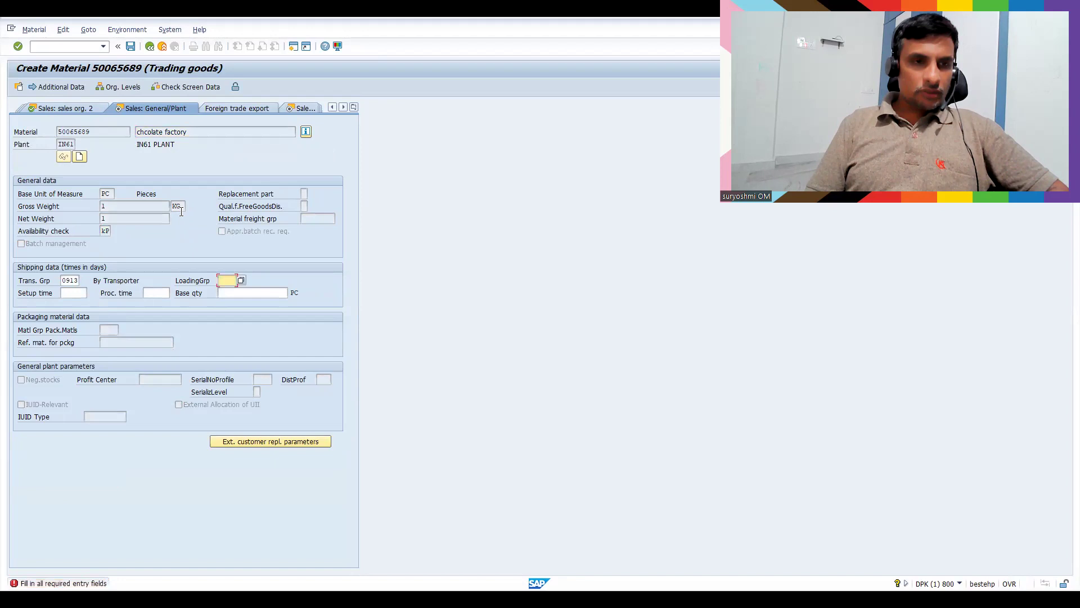
{"action": "left_click", "coordinate": [63, 280]}
{"action": "type", "text": "0003"}
{"action": "key", "text": "Down"}
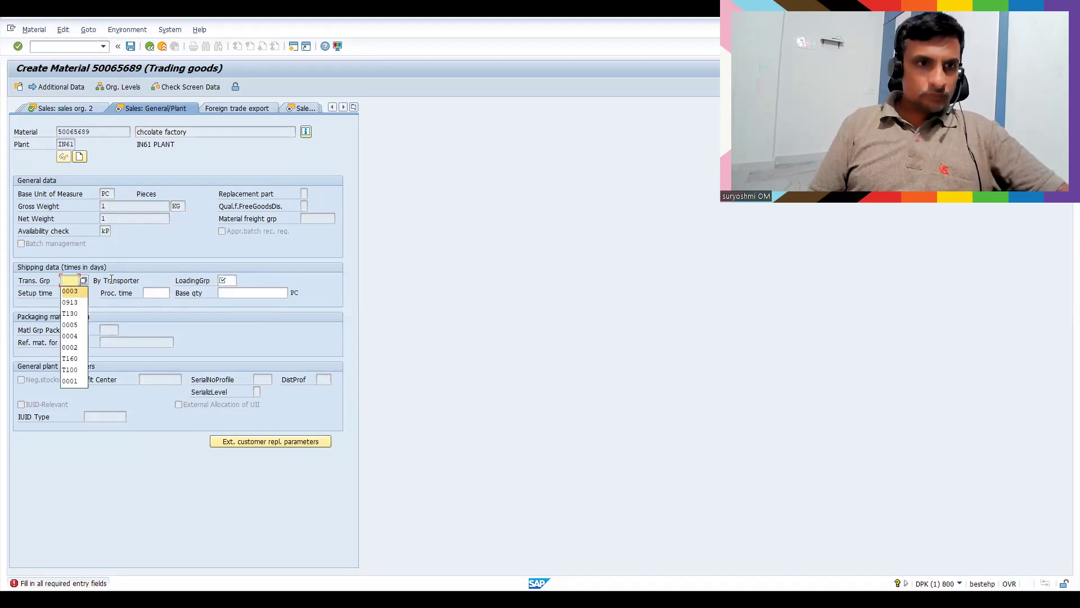
{"action": "key", "text": "Return"}
{"action": "key", "text": "Down"}
{"action": "key", "text": "Return"}
{"action": "key", "text": "Return"}
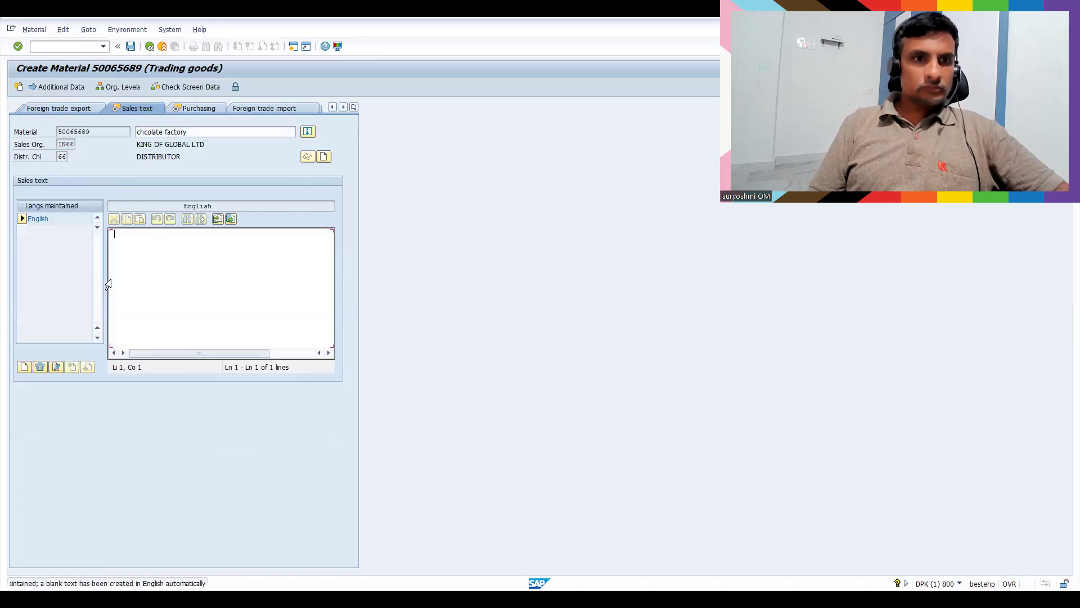
Set the purchasing group to 000 in the Purchasing view and proceed to the purchase order text.
{"action": "left_click", "coordinate": [200, 109]}
{"action": "key", "text": "Return"}
{"action": "key", "text": "Down"}
{"action": "key", "text": "Return"}
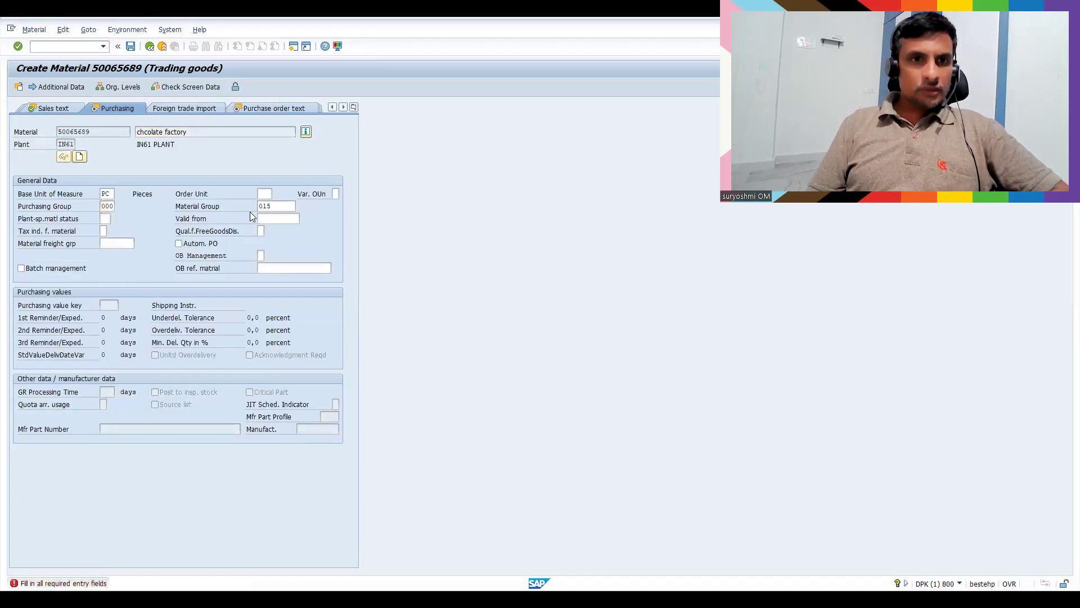
{"action": "key", "text": "Return"}
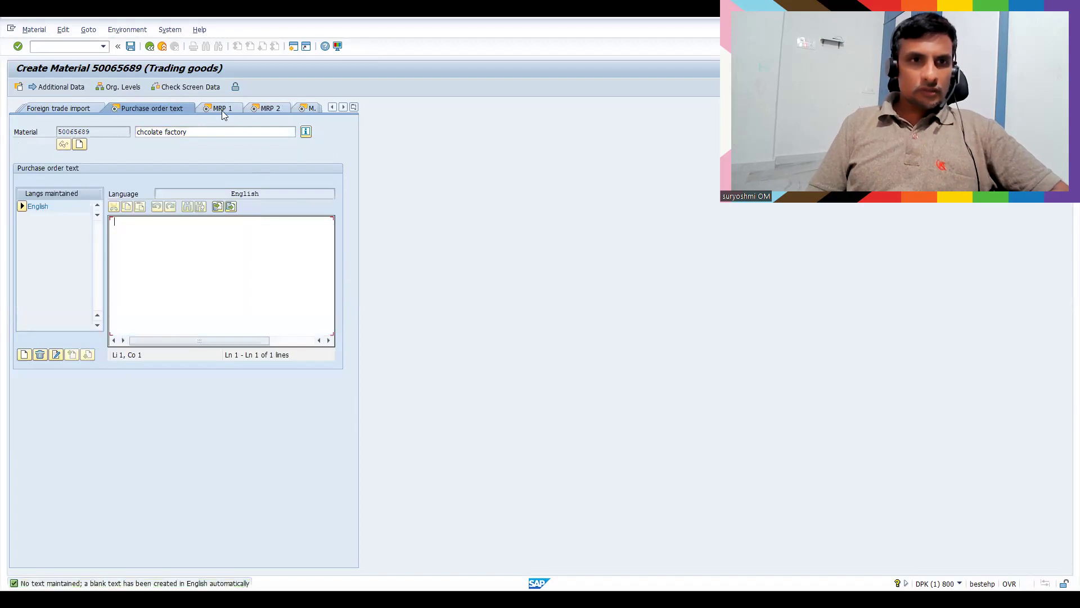
Set the MRP type to nd and proceed through the MRP views and Plant data / stor. 1 to Plant data / stor. 2.
{"action": "left_click", "coordinate": [220, 108]}
{"action": "key", "text": "Return"}
{"action": "type", "text": "nd"}
{"action": "key", "text": "Return"}
{"action": "key", "text": "Return"}
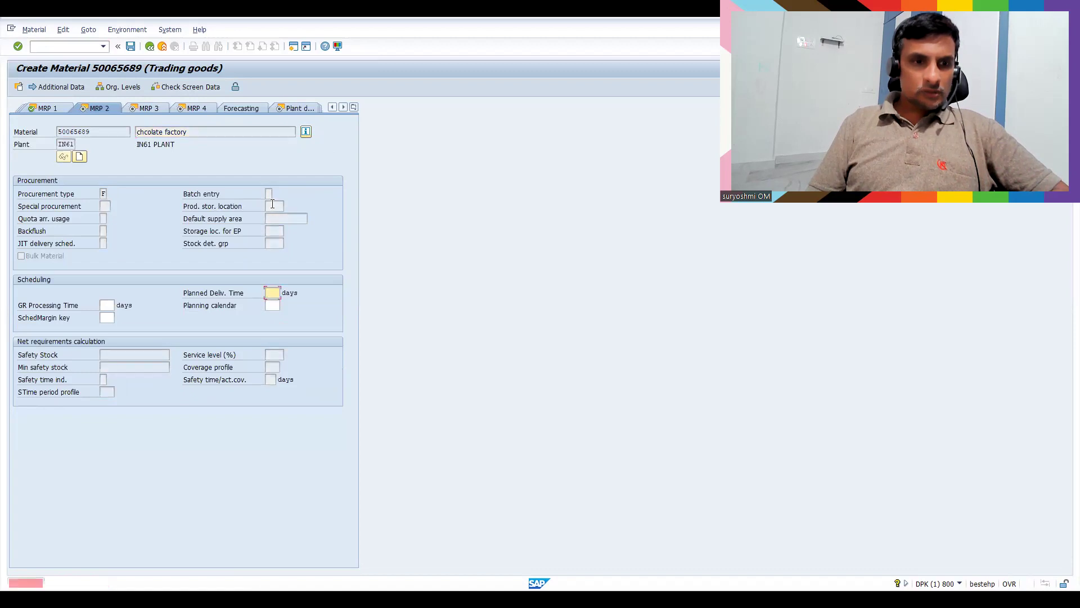
{"action": "key", "text": "Return"}
{"action": "key", "text": "Return"}
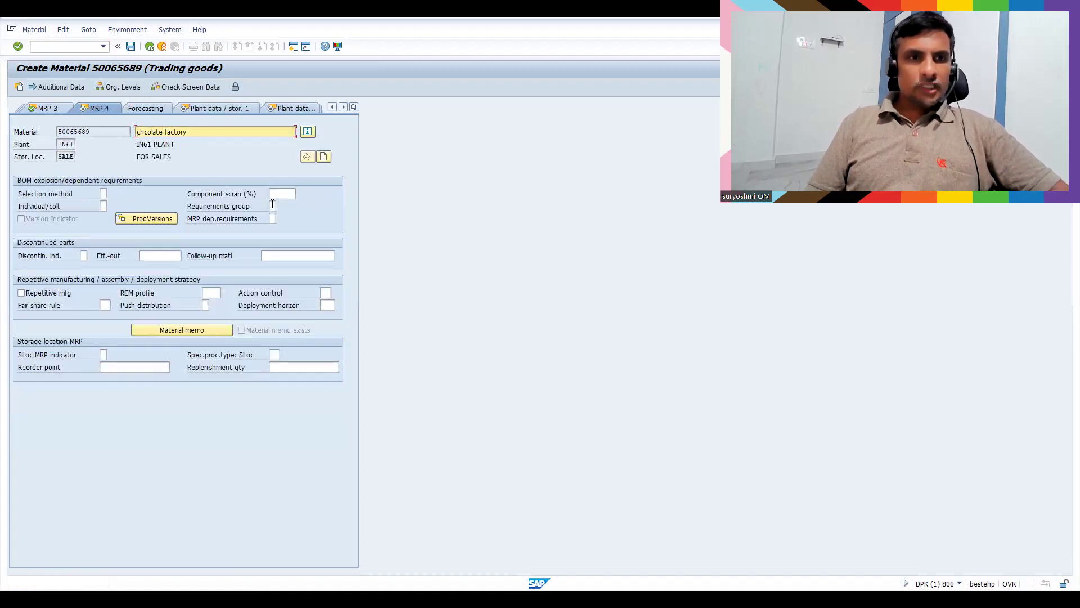
{"action": "key", "text": "Return"}
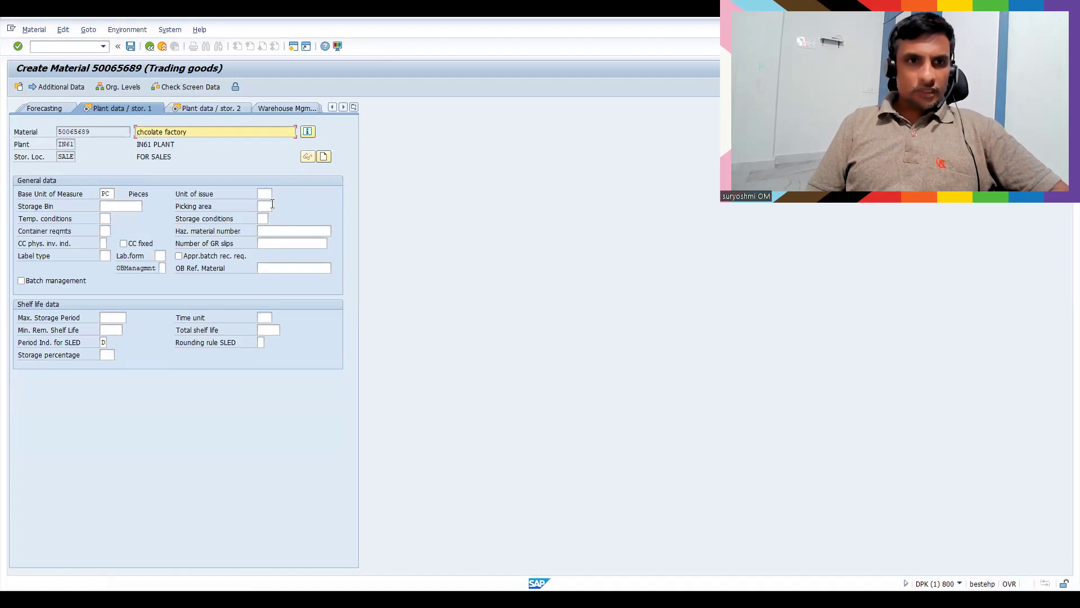
{"action": "key", "text": "Return"}
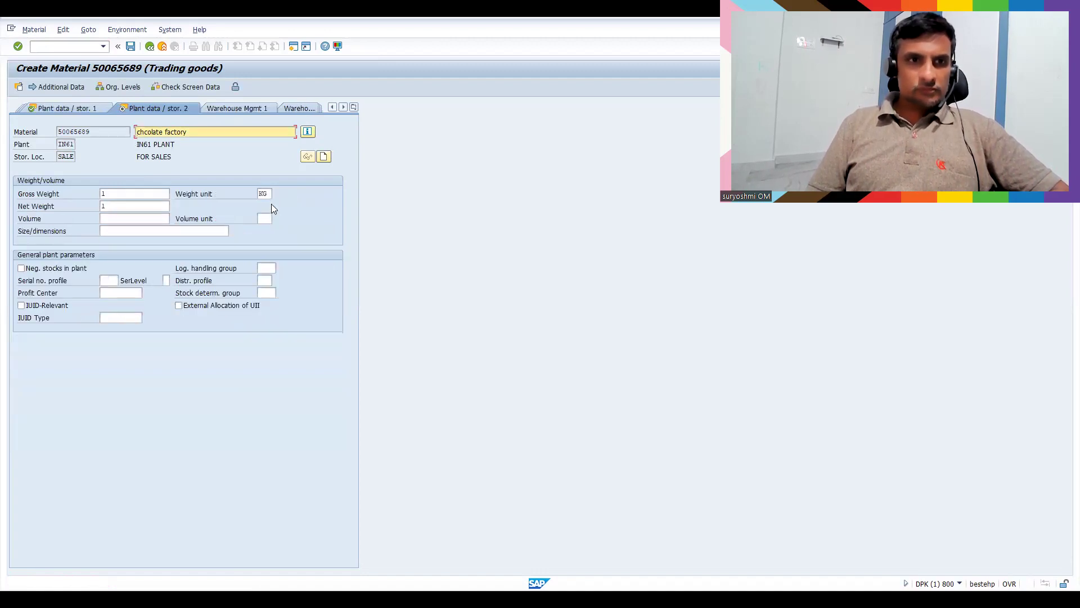
Proceed to the Accounting 1 view, set the price control to s and the standard price to 300, and save the new material.
{"action": "key", "text": "Return"}
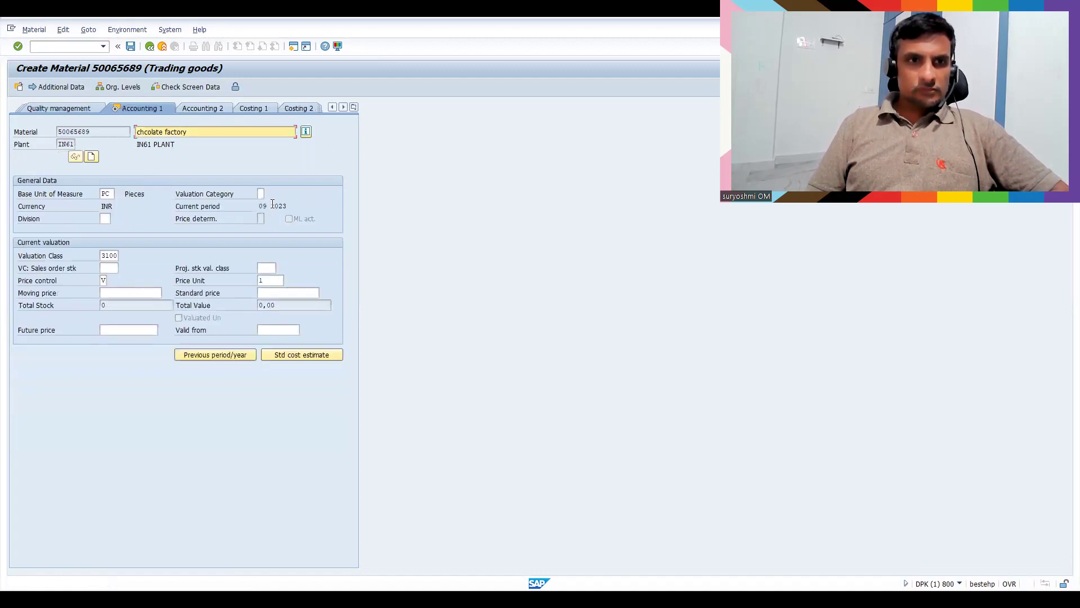
{"action": "left_click", "coordinate": [104, 281]}
{"action": "type", "text": "V"}
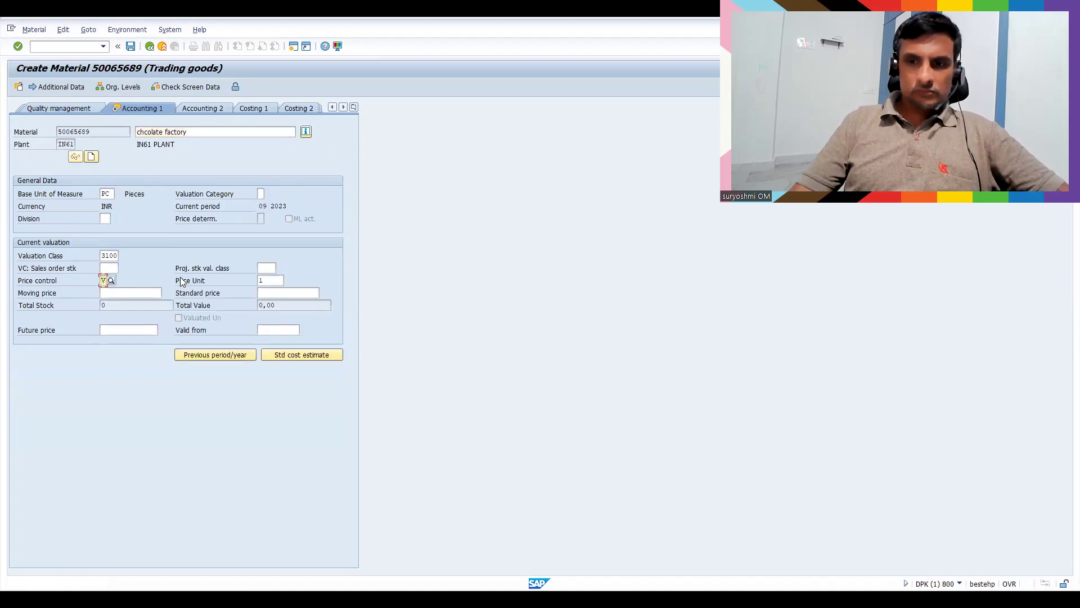
{"action": "type", "text": "s"}
{"action": "key", "text": "Tab"}
{"action": "key", "text": "Tab"}
{"action": "key", "text": "Tab"}
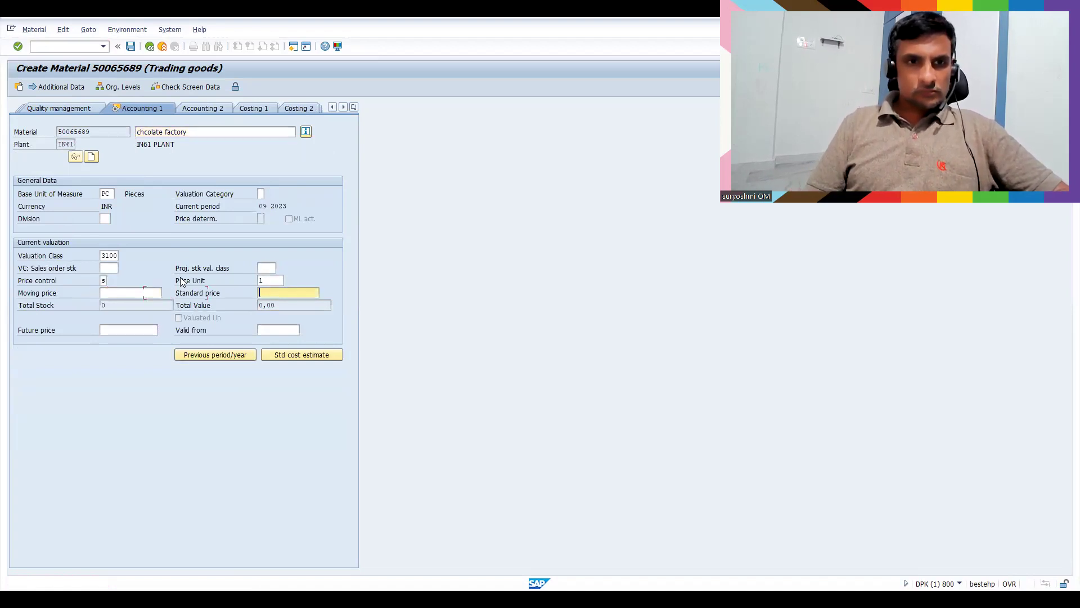
{"action": "type", "text": "300"}
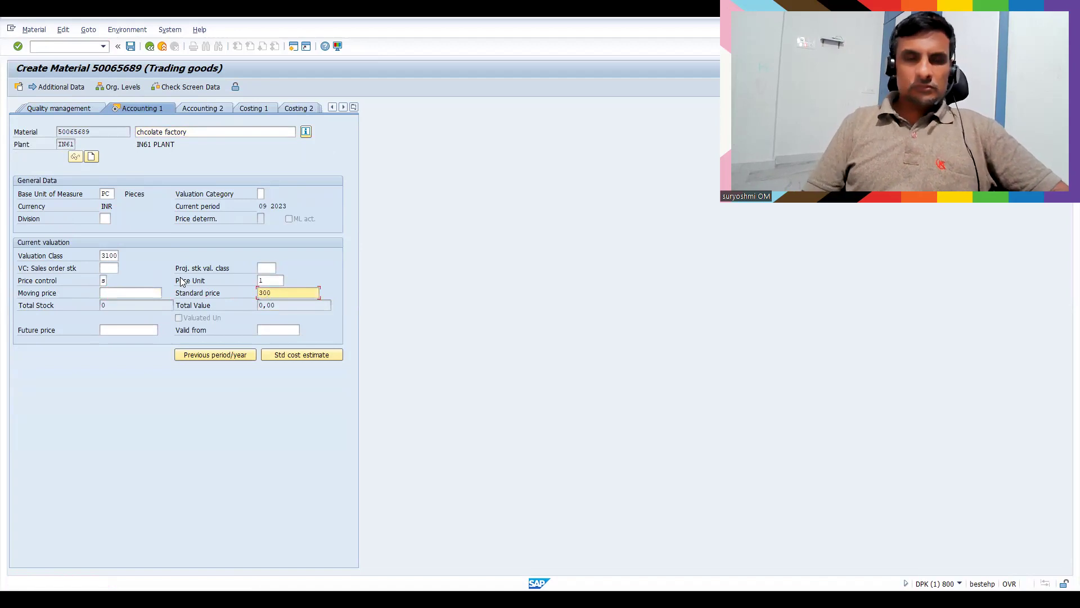
{"action": "left_click", "coordinate": [130, 47]}
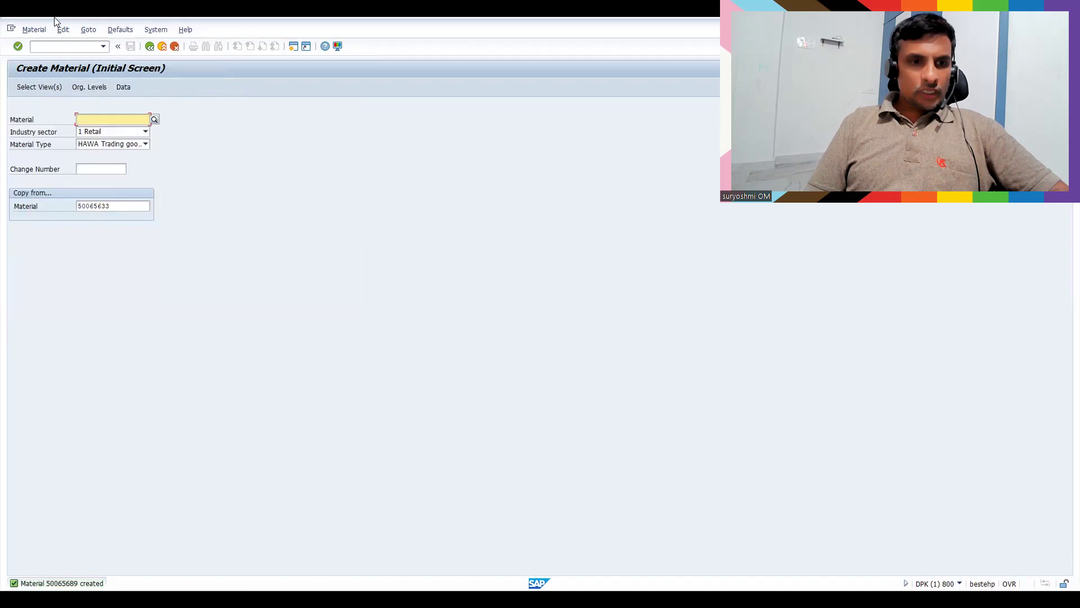
Switch to transaction mm02 for changing materials and copy the newly created material's number.
{"action": "left_click", "coordinate": [56, 46]}
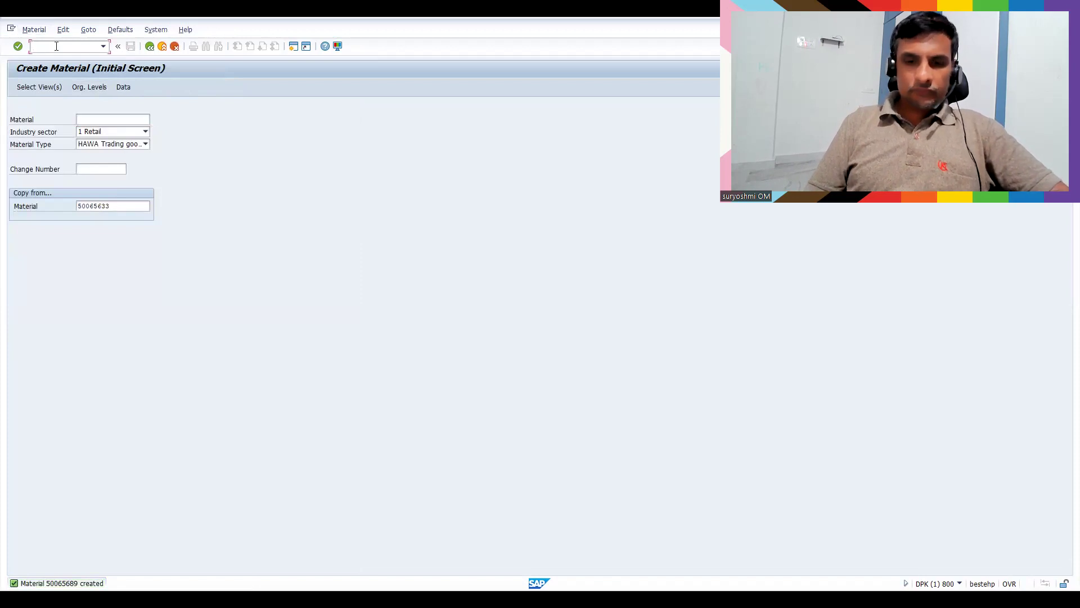
{"action": "type", "text": "/n"}
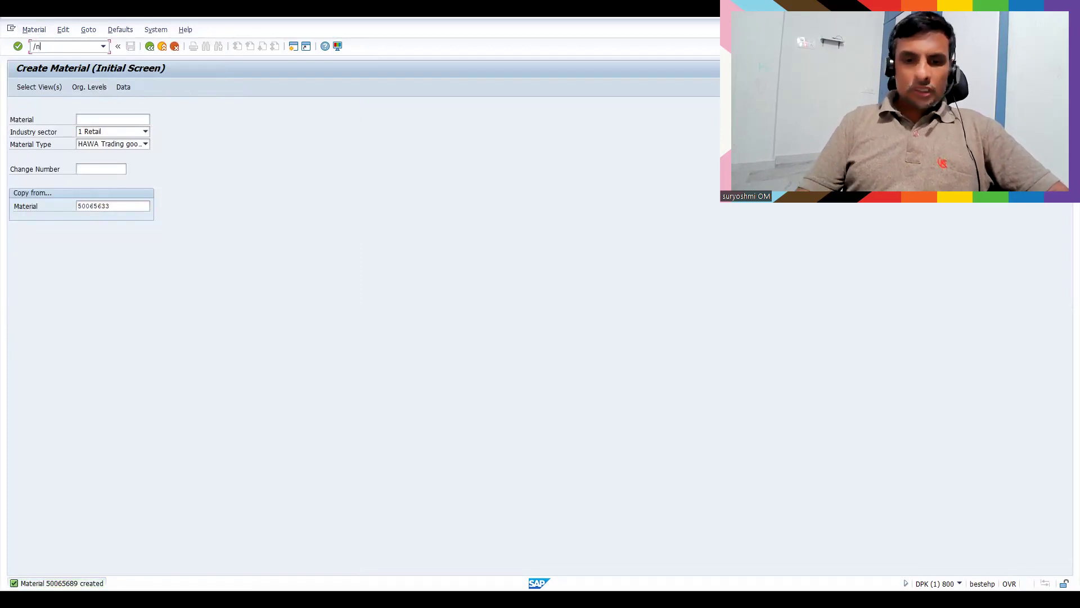
{"action": "type", "text": "va01"}
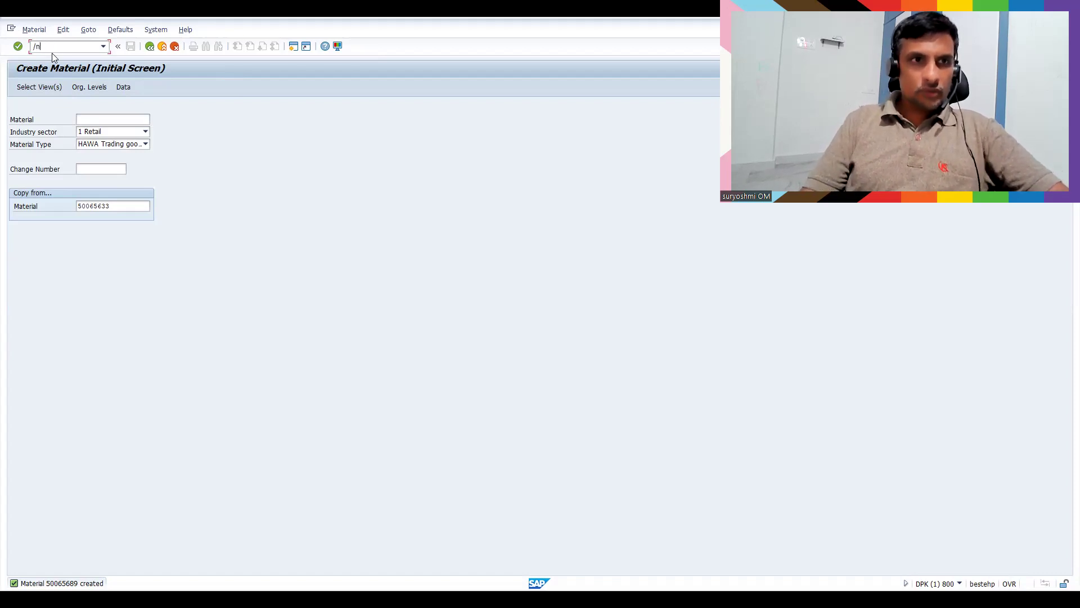
{"action": "type", "text": "mm02"}
{"action": "key", "text": "Return"}
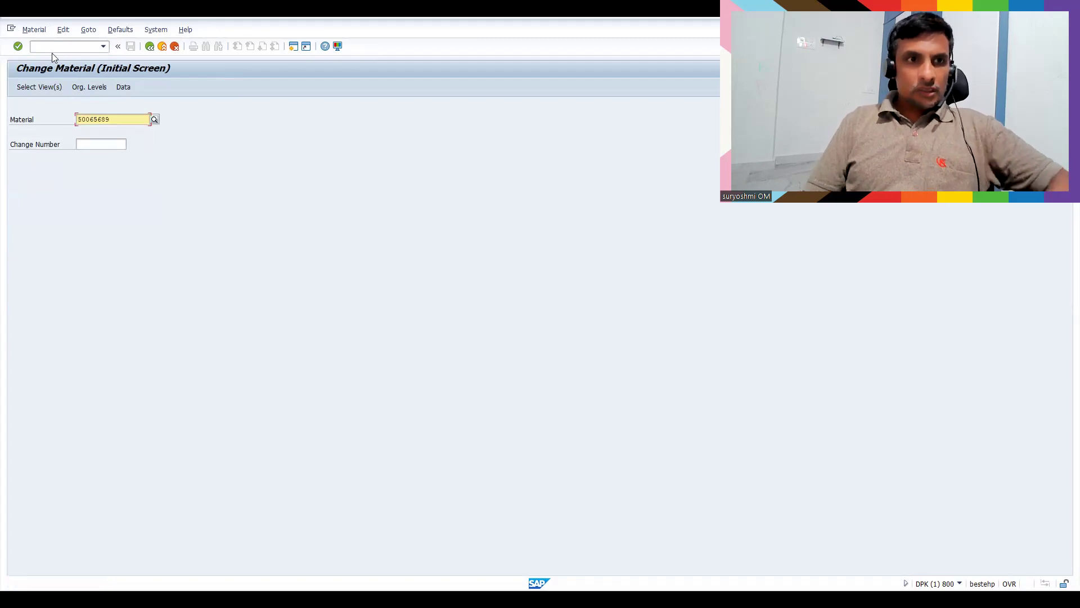
{"action": "left_click_drag", "start_coordinate": [119, 118], "coordinate": [21, 123]}
{"action": "left_click", "coordinate": [20, 125]}
Start a new sales order in transaction va01 with order type or.
{"action": "left_click", "coordinate": [42, 47]}
{"action": "type", "text": "/nva01"}
{"action": "key", "text": "Return"}
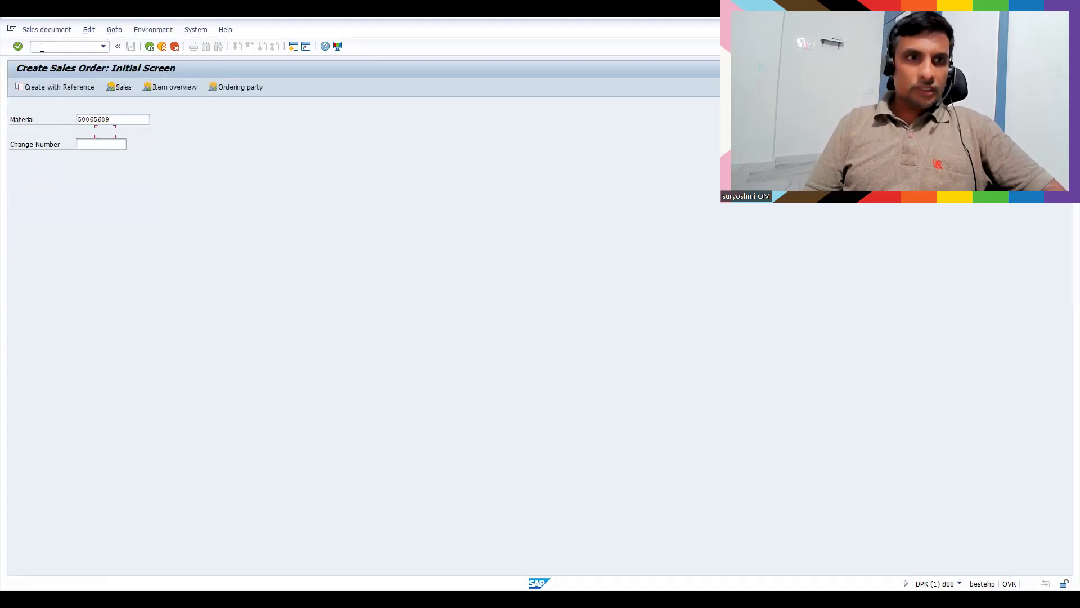
{"action": "type", "text": "or"}
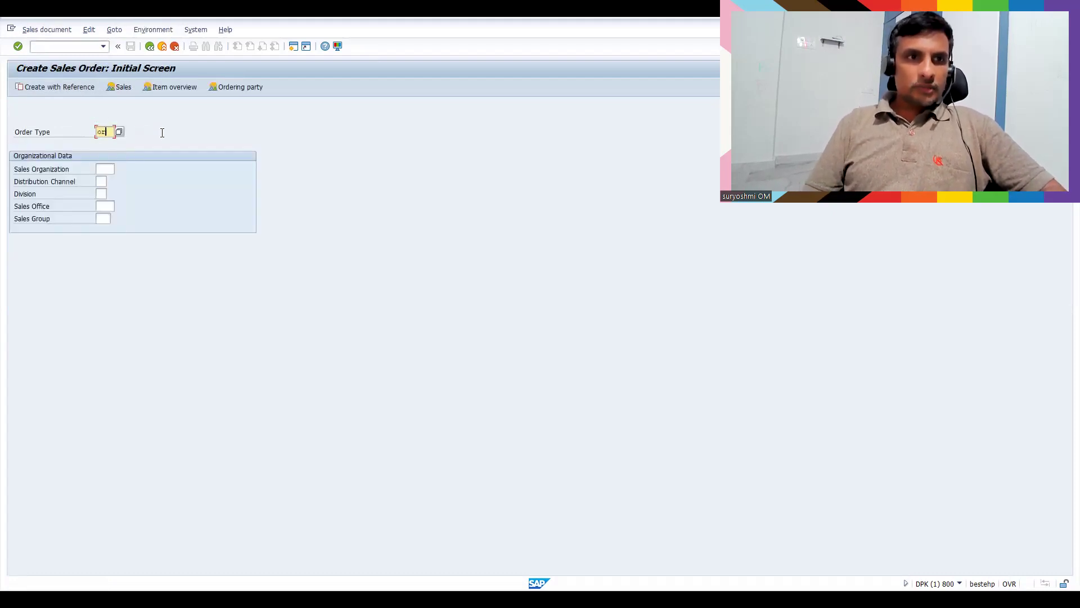
{"action": "key", "text": "Return"}
Enter the sold-to party's customer number and an item for material 50065689 with an order quantity of 10.
{"action": "type", "text": "200023"}
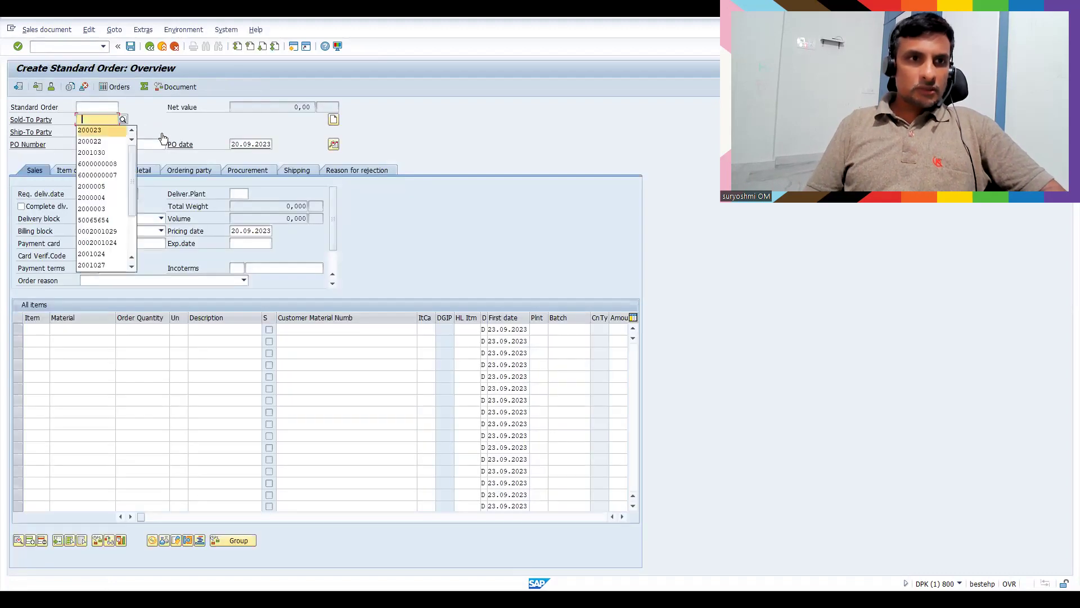
{"action": "key", "text": "Return"}
{"action": "type", "text": "50065689"}
{"action": "key", "text": "Tab"}
{"action": "key", "text": "Tab"}
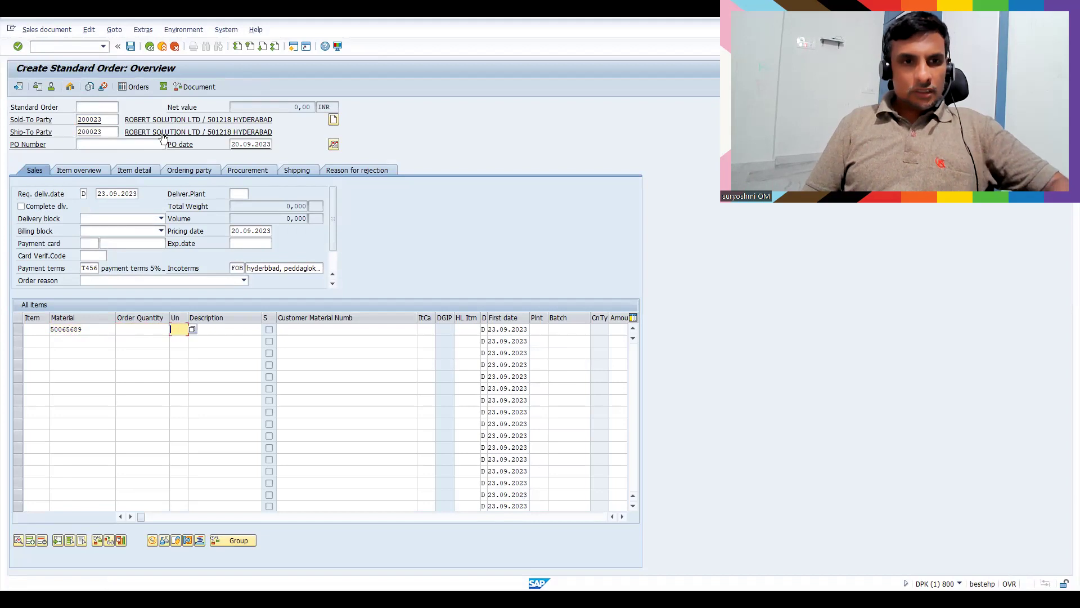
{"action": "left_click", "coordinate": [137, 330]}
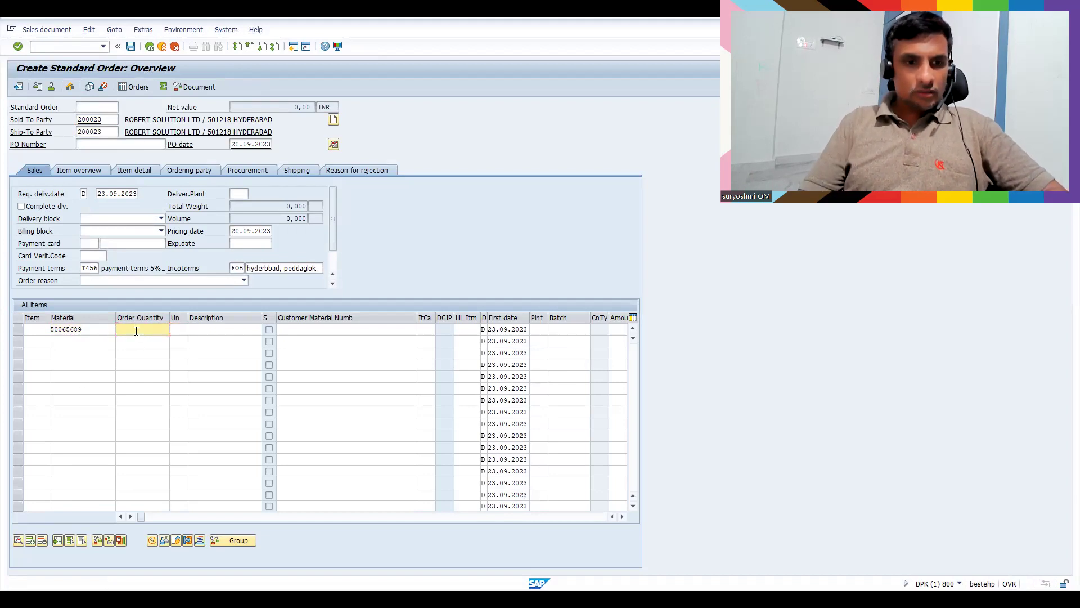
{"action": "key", "text": "Return"}
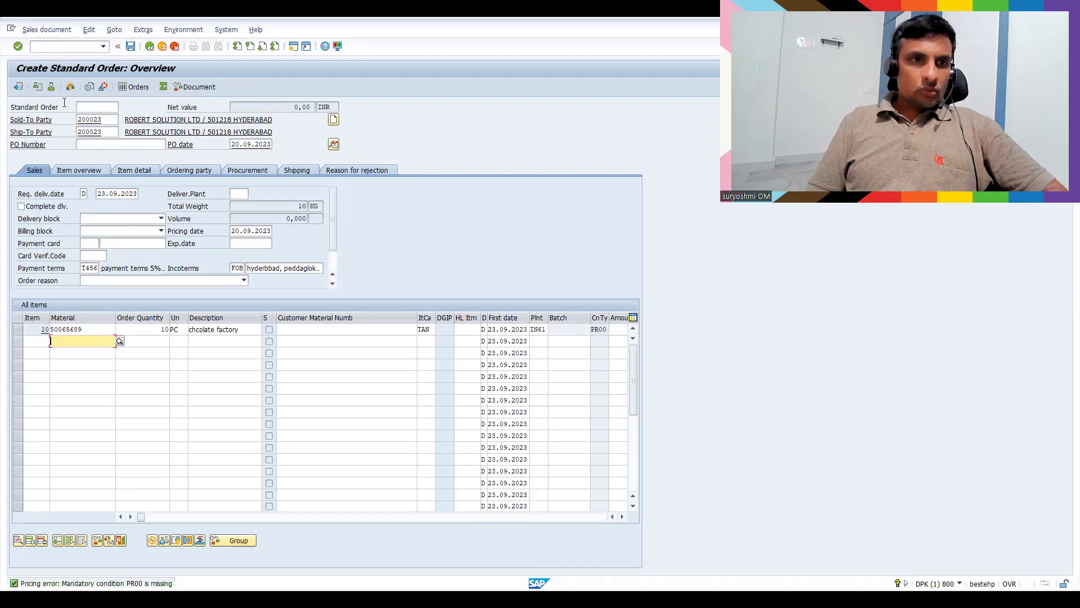
Start a condition record for condition type PR00 using the key combination Material with release status.
{"action": "left_click", "coordinate": [44, 50]}
{"action": "type", "text": "/nvk1"}
{"action": "key", "text": "Return"}
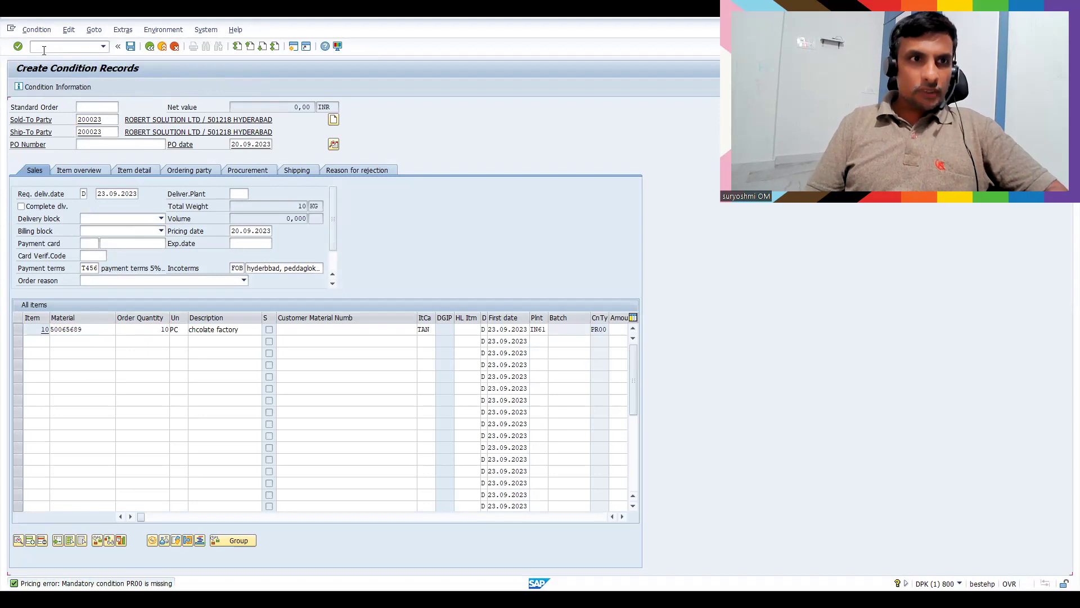
{"action": "key", "text": "Return"}
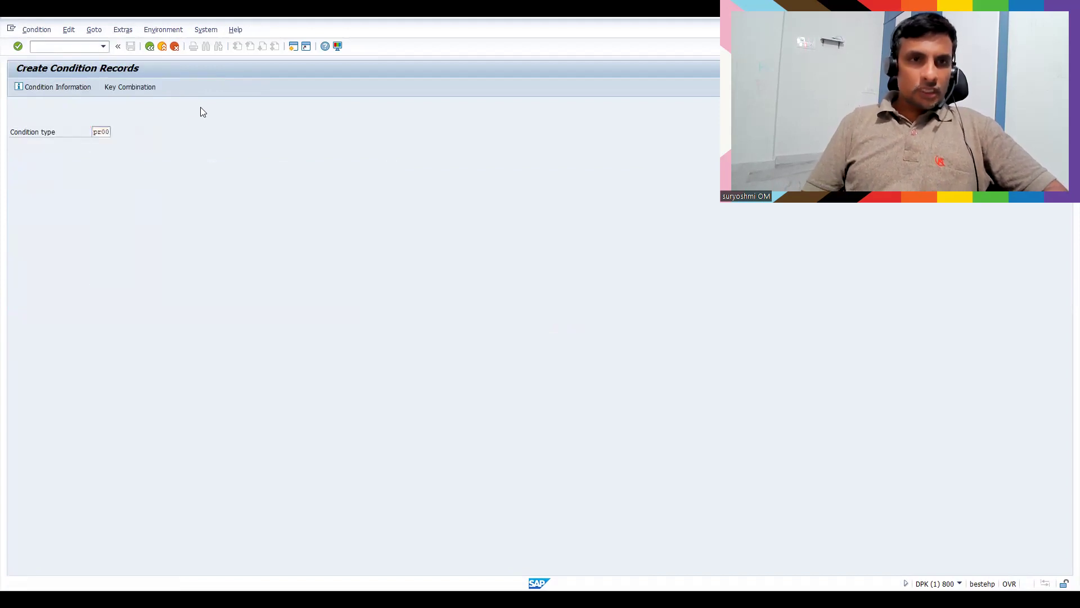
{"action": "key", "text": "Return"}
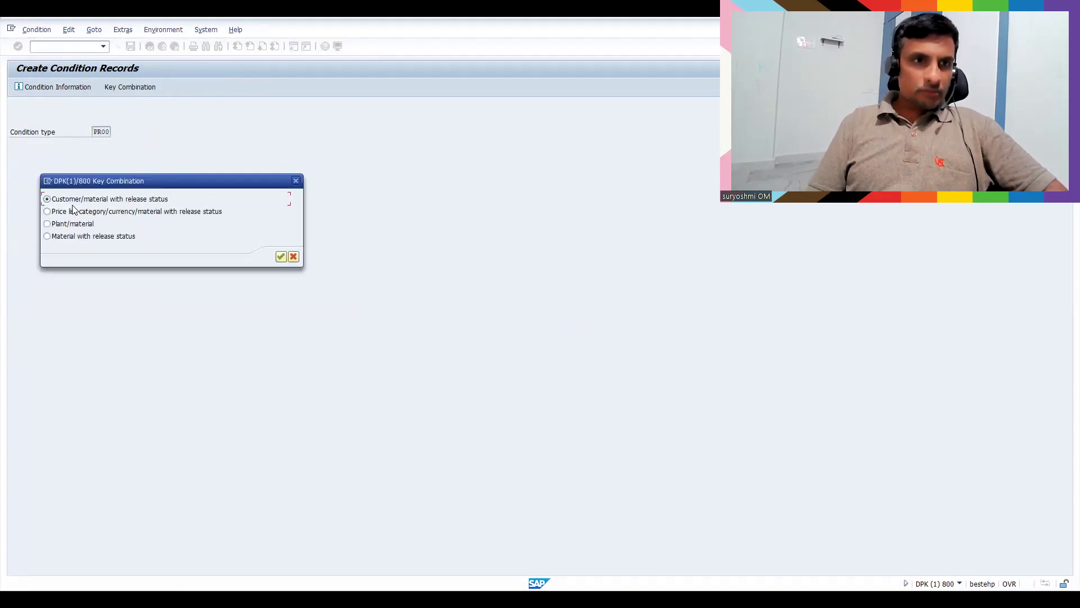
{"action": "left_click", "coordinate": [78, 237]}
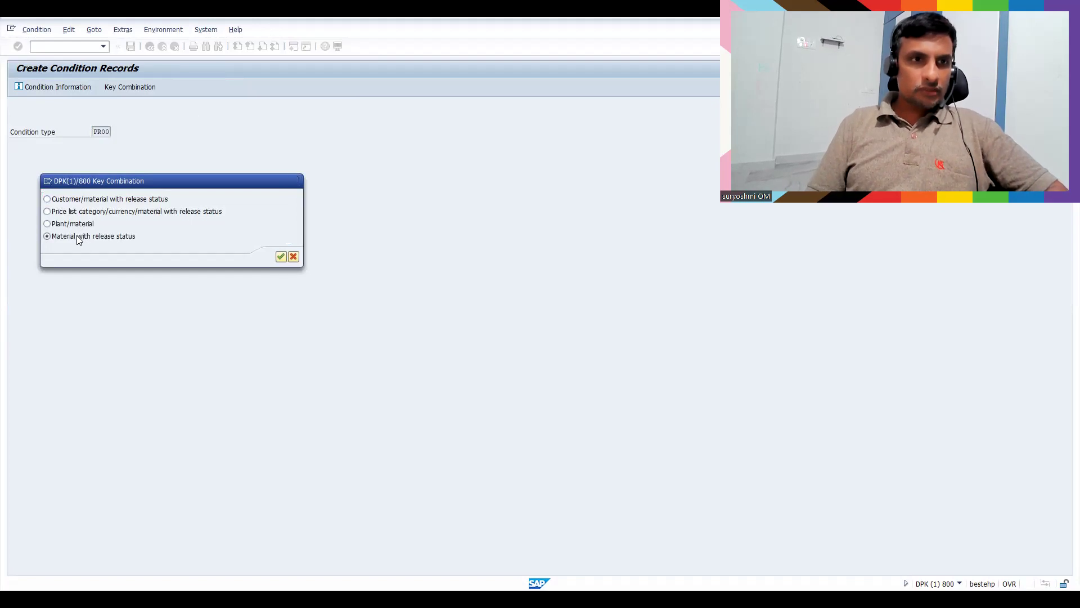
{"action": "key", "text": "Return"}
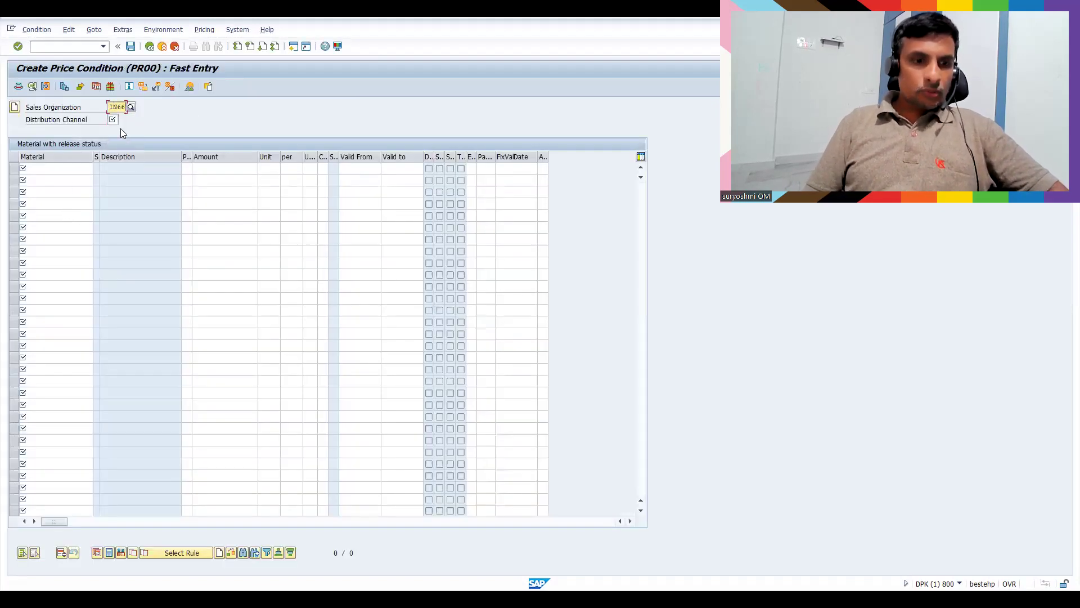
Enter a price for material 50065689 under sales organization IN66 and distribution channel 66, and save the condition record.
{"action": "type", "text": "66"}
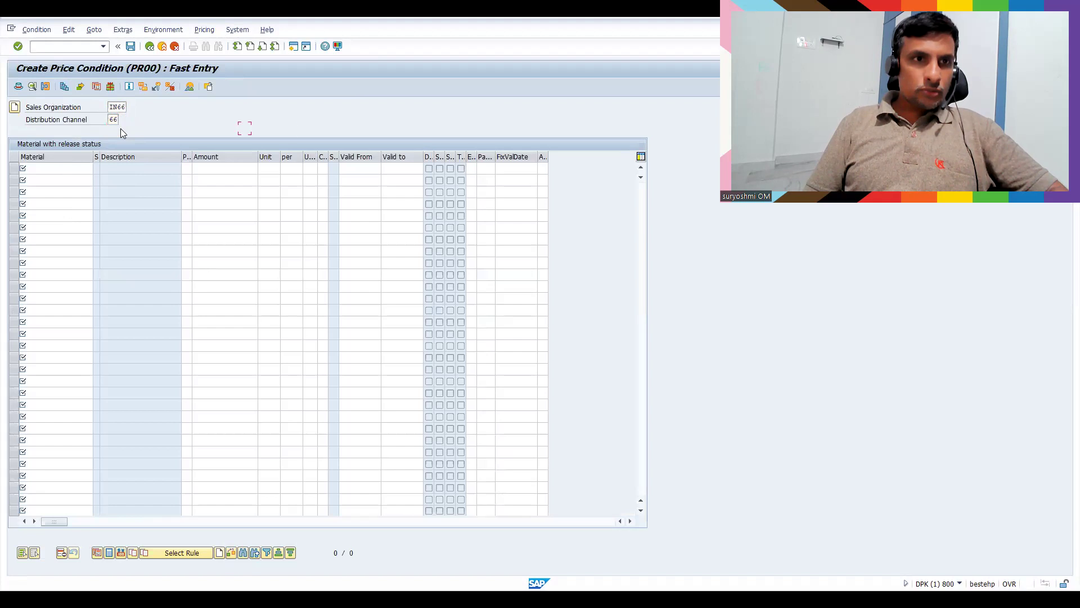
{"action": "left_click", "coordinate": [55, 169]}
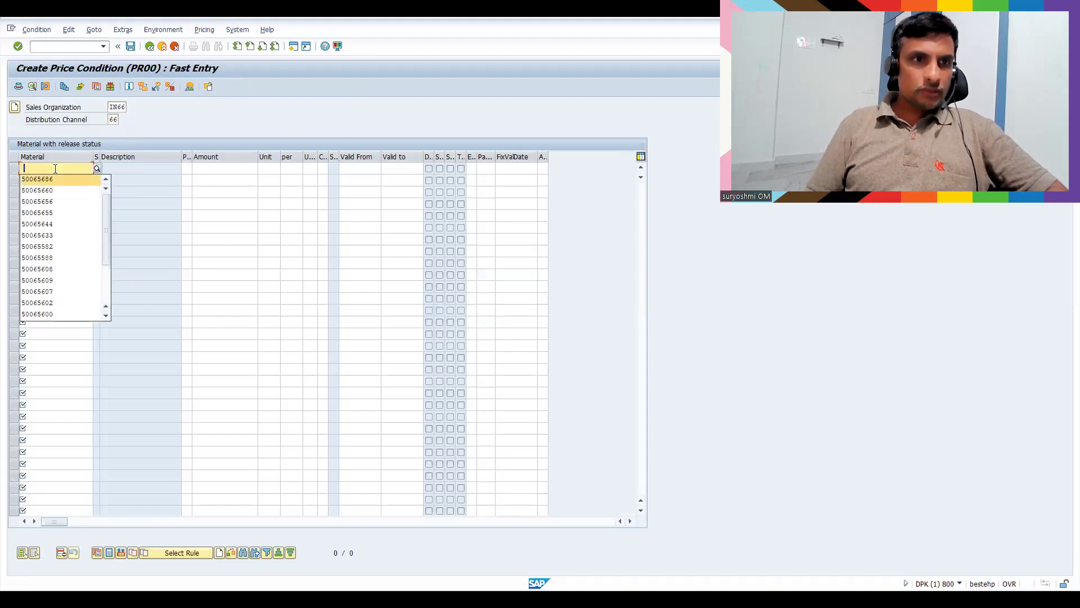
{"action": "type", "text": "50065689"}
{"action": "key", "text": "Tab"}
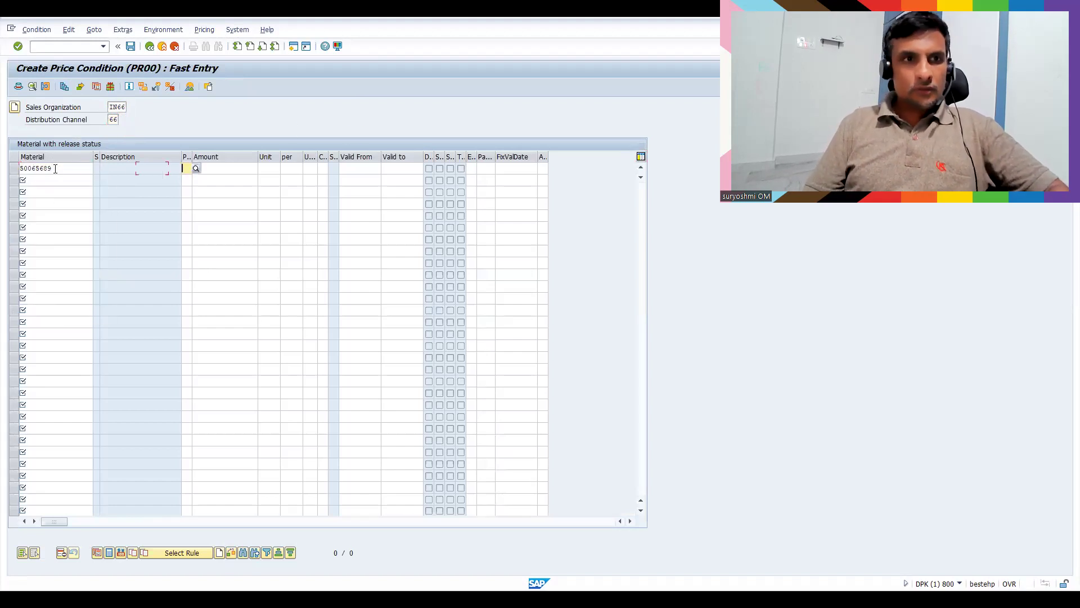
{"action": "key", "text": "Return"}
{"action": "key", "text": "ctrl+s"}
Create a standard order in va01 for the same sold-to party, with material 50065689 and an order quantity of 1.
{"action": "type", "text": "/nva01"}
{"action": "key", "text": "Return"}
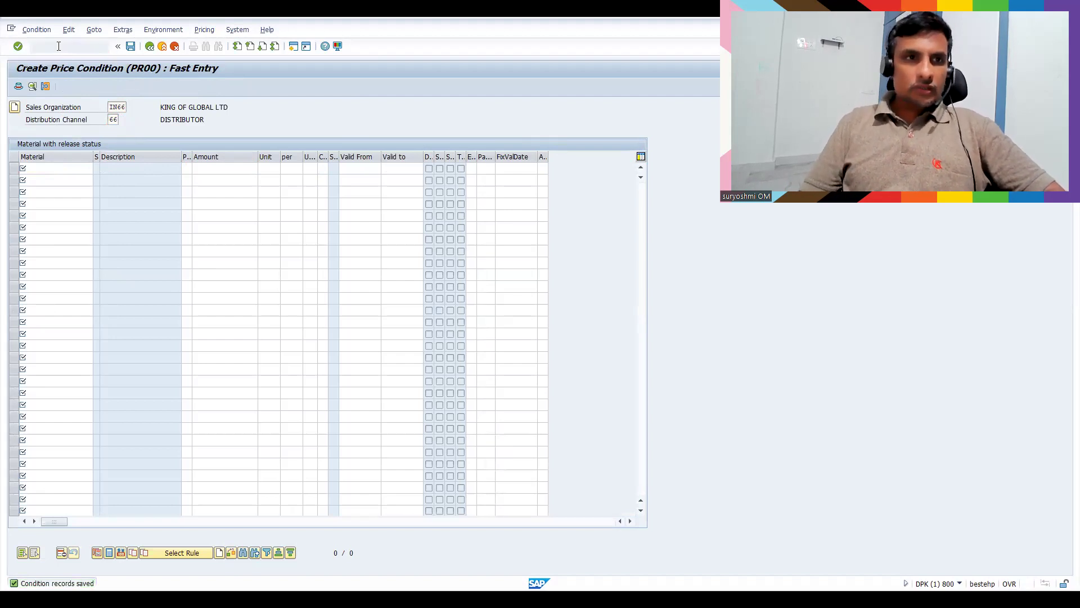
{"action": "key", "text": "Return"}
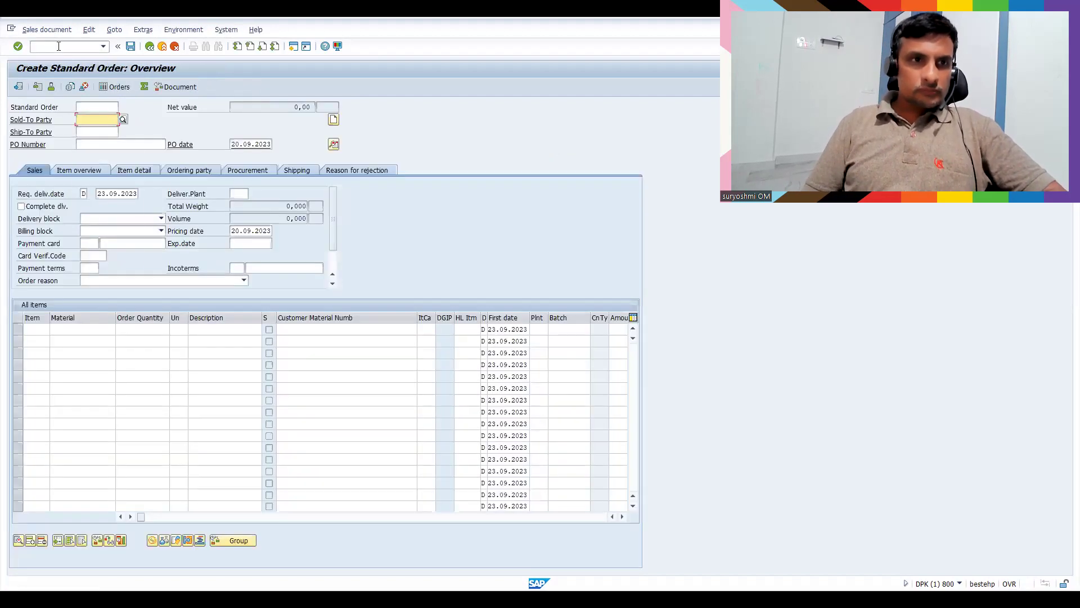
{"action": "type", "text": "200023"}
{"action": "key", "text": "Return"}
{"action": "type", "text": "50065689"}
{"action": "key", "text": "Tab"}
{"action": "type", "text": "1"}
{"action": "key", "text": "Return"}
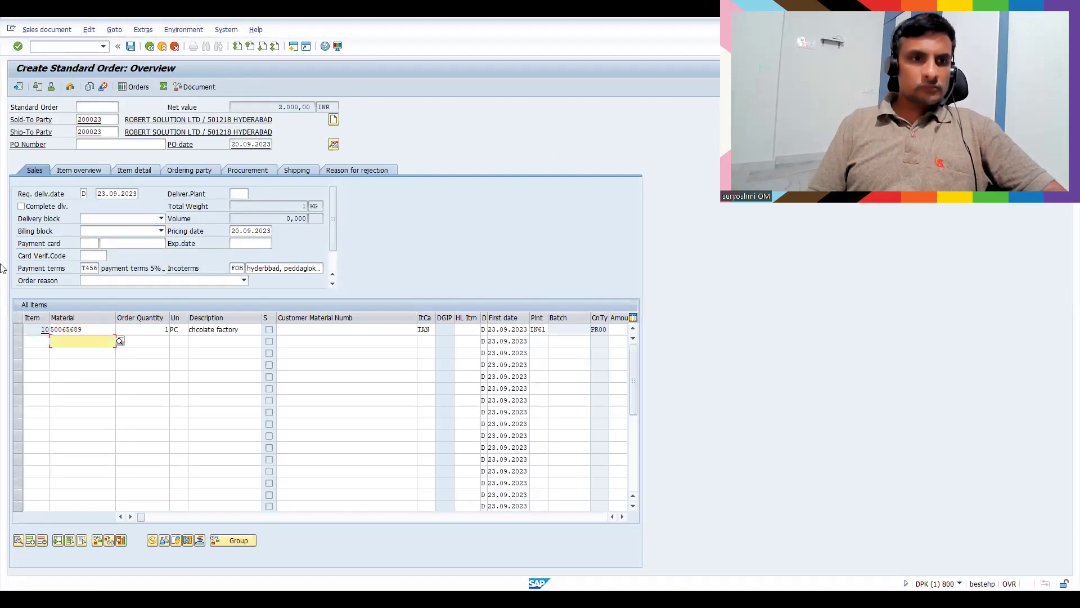
Try to open the technical objects of order item 10.
{"action": "left_click", "coordinate": [20, 328]}
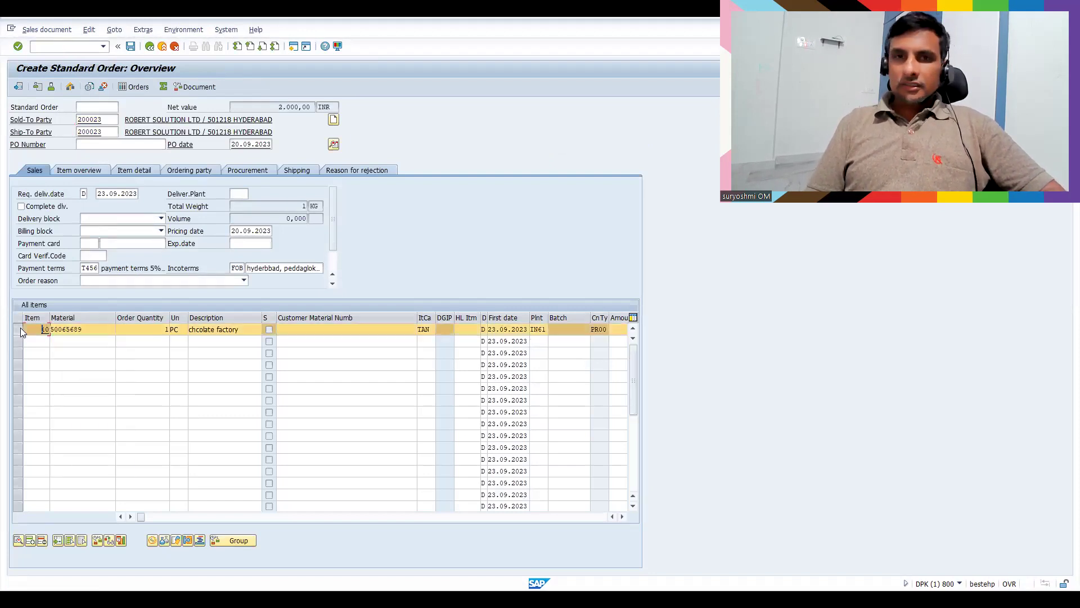
{"action": "left_click", "coordinate": [143, 30]}
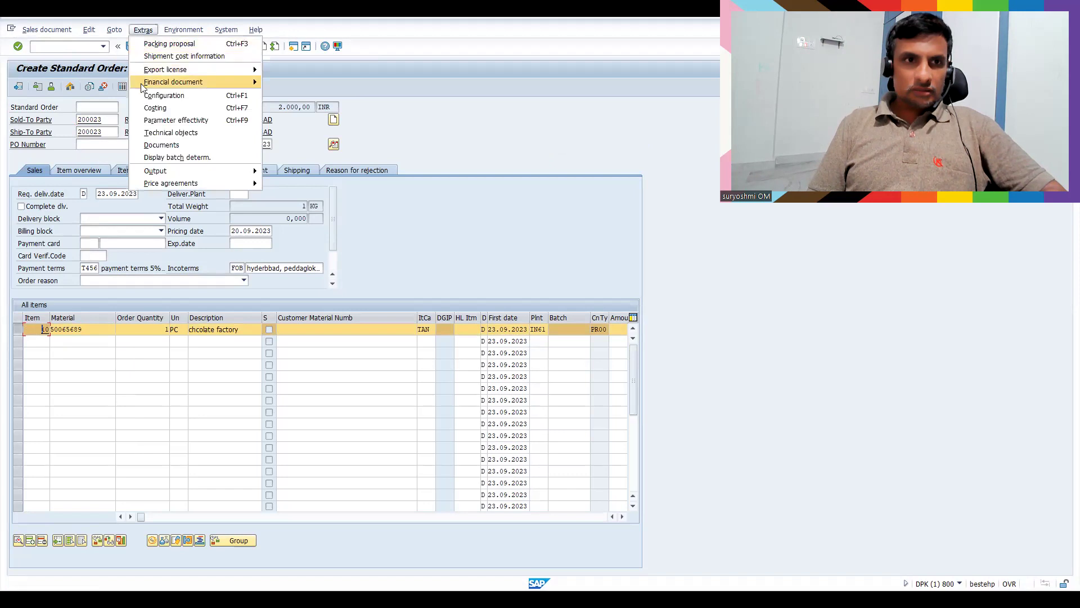
{"action": "left_click", "coordinate": [154, 134]}
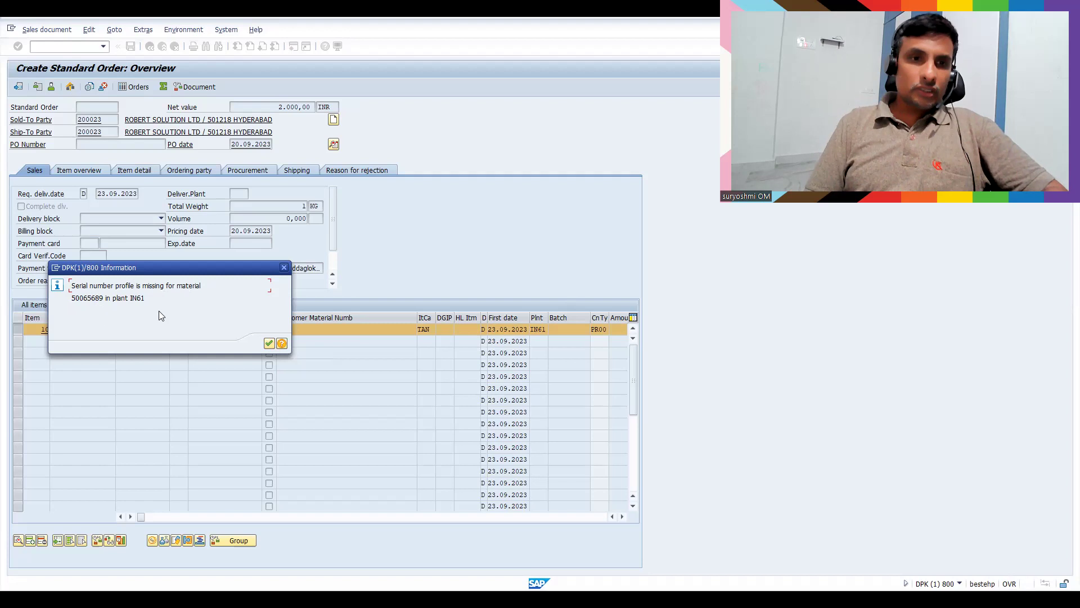
{"action": "left_click", "coordinate": [269, 345]}
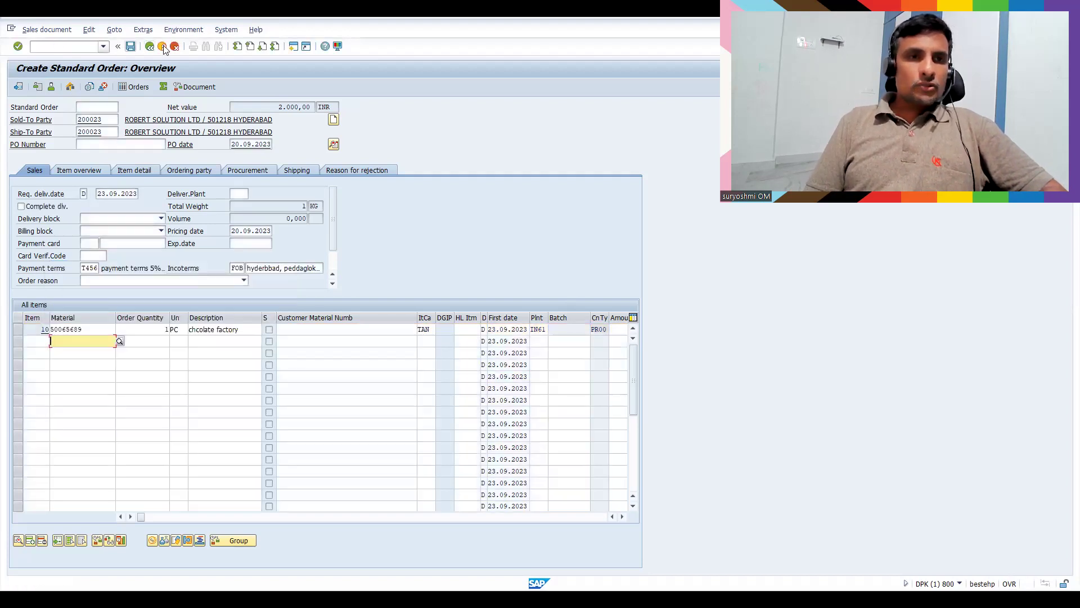
Start the outbound delivery from the sales order, adjust the selection date and proceed to the delivery overview.
{"action": "left_click", "coordinate": [46, 30]}
{"action": "left_click", "coordinate": [47, 119]}
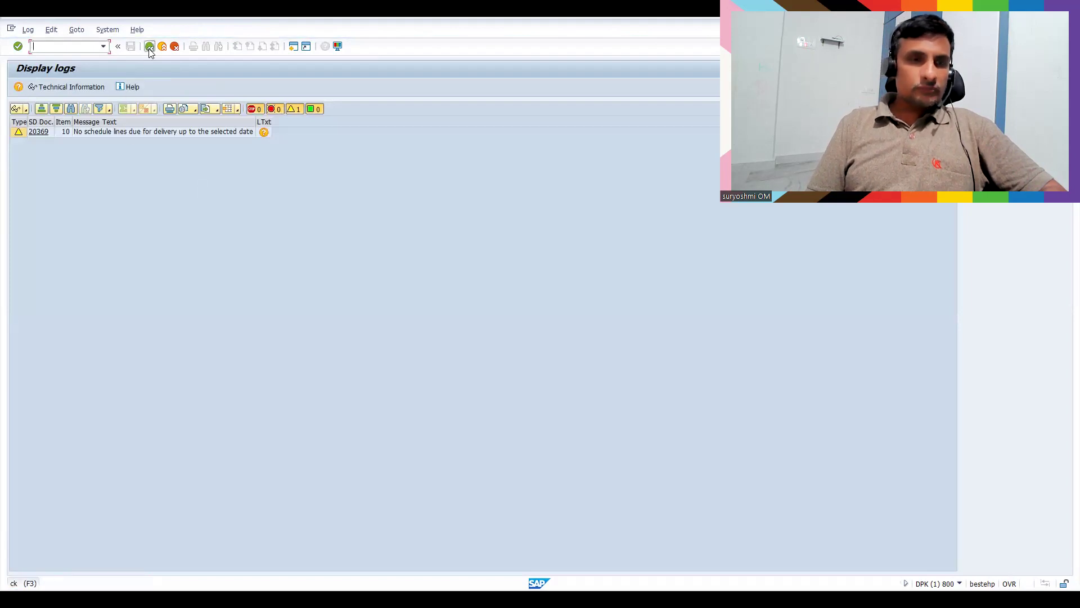
{"action": "left_click", "coordinate": [149, 46]}
{"action": "left_click", "coordinate": [107, 169]}
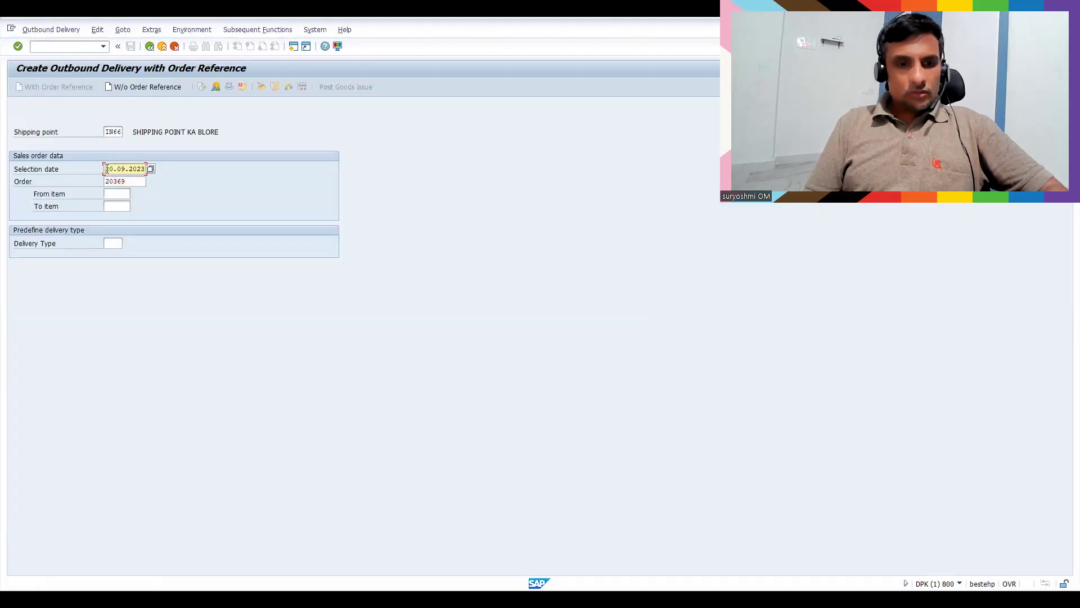
{"action": "key", "text": "Return"}
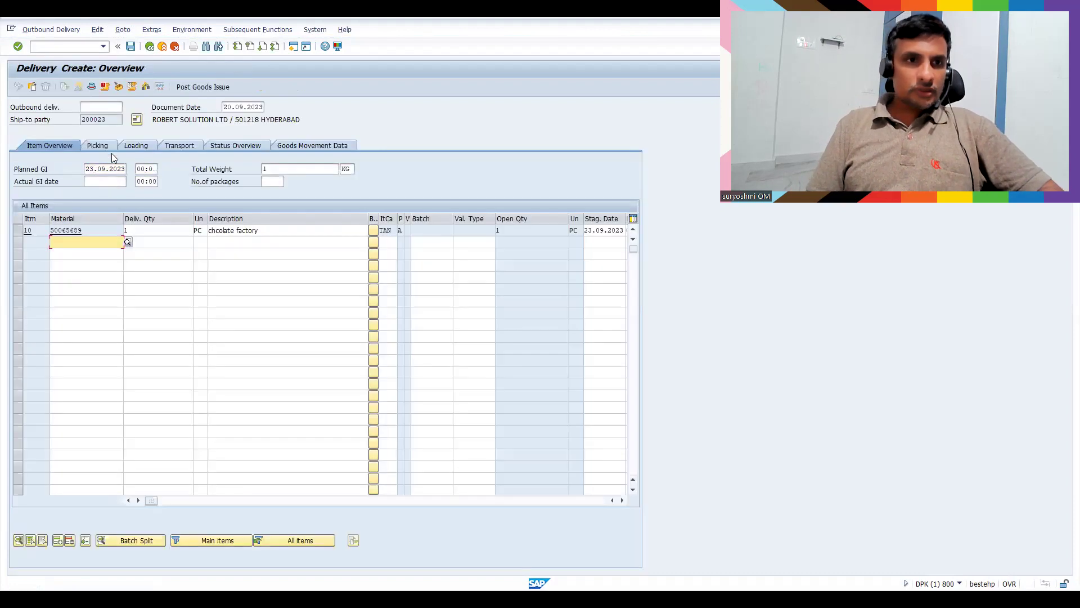
Enter a picked quantity of 1 for delivery item 10 in the picking data.
{"action": "left_click", "coordinate": [98, 144]}
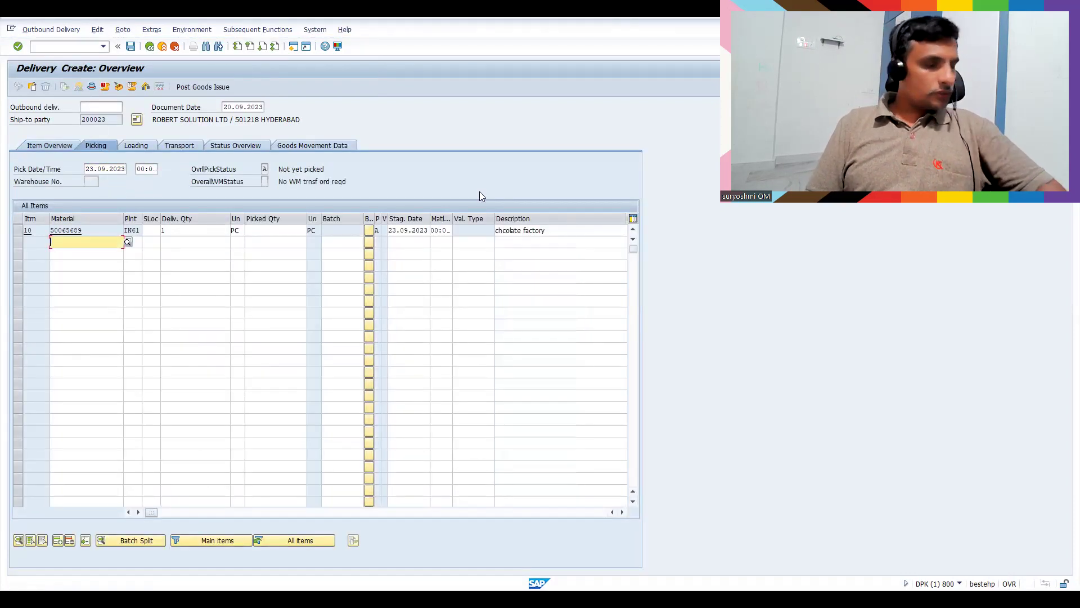
{"action": "left_click", "coordinate": [282, 232]}
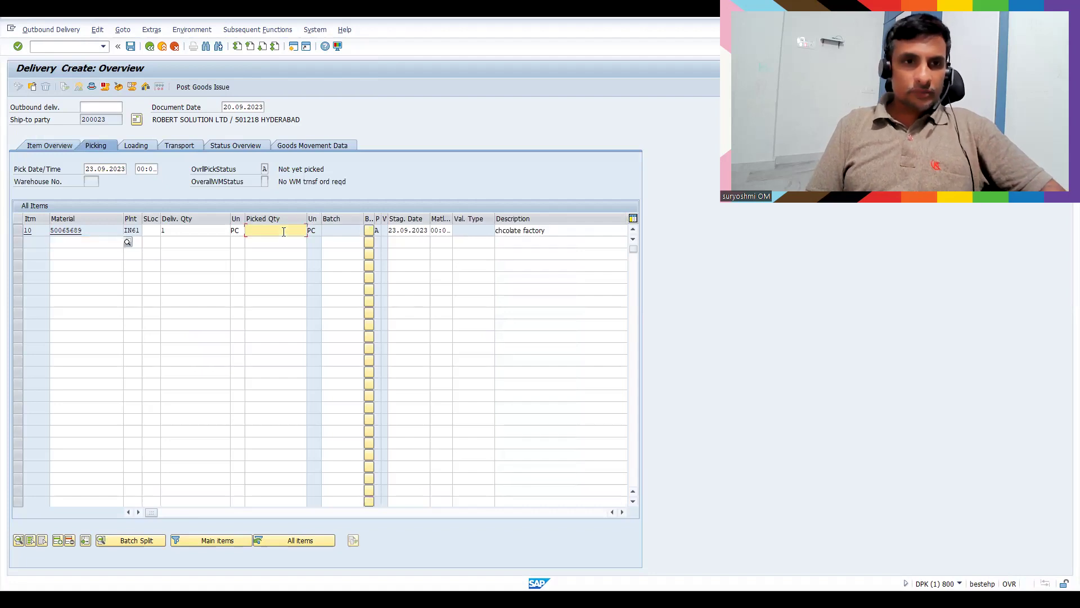
{"action": "type", "text": "1"}
{"action": "key", "text": "Return"}
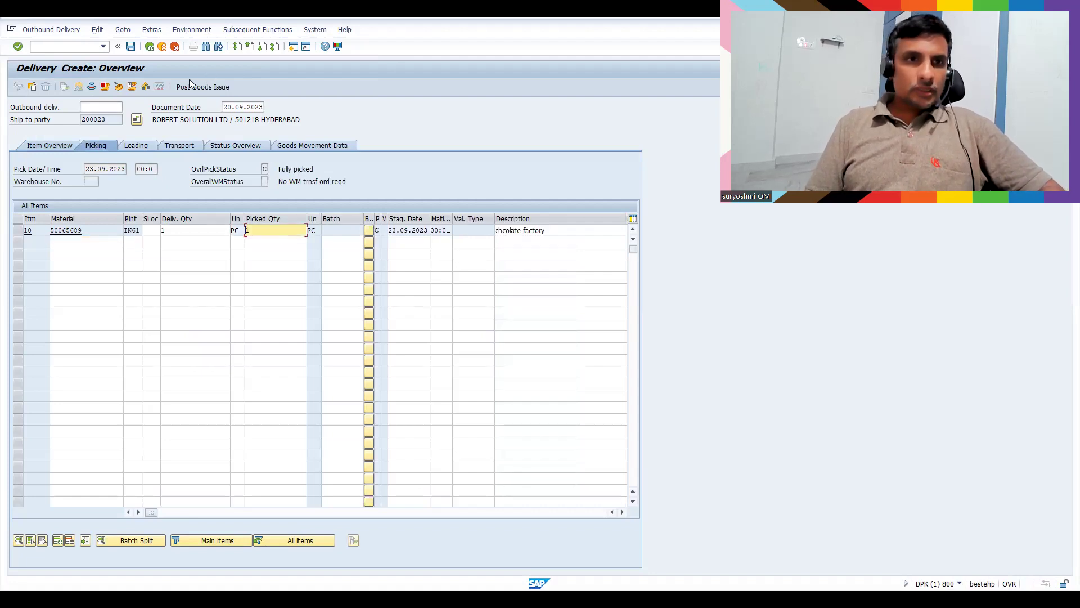
Try to open the serial numbers of delivery item 10 and save the outbound delivery.
{"action": "left_click", "coordinate": [144, 32]}
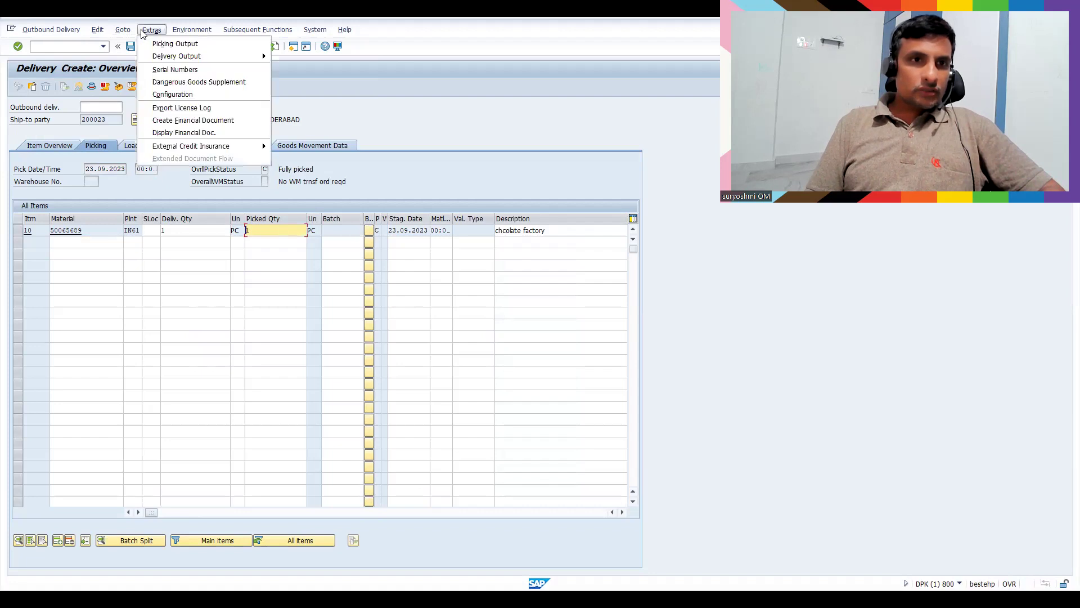
{"action": "left_click", "coordinate": [168, 69]}
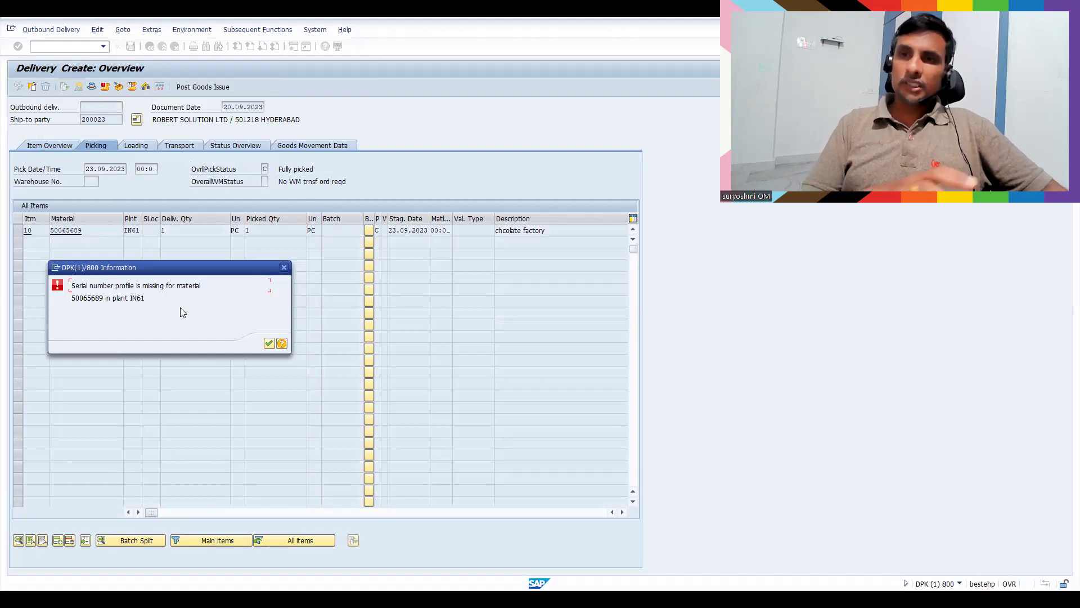
{"action": "left_click", "coordinate": [268, 343]}
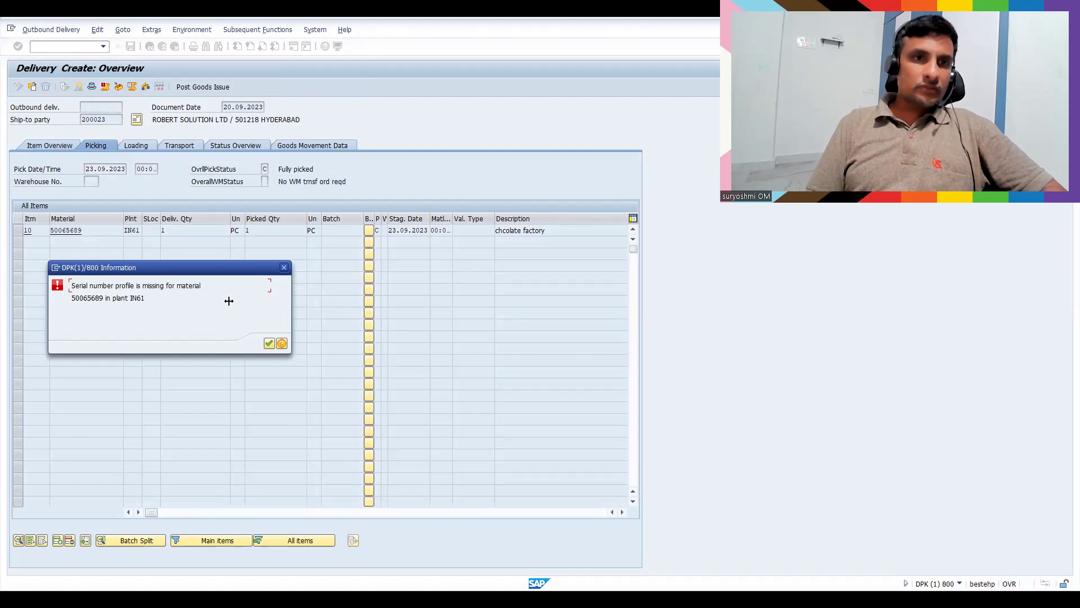
{"action": "left_click", "coordinate": [130, 45]}
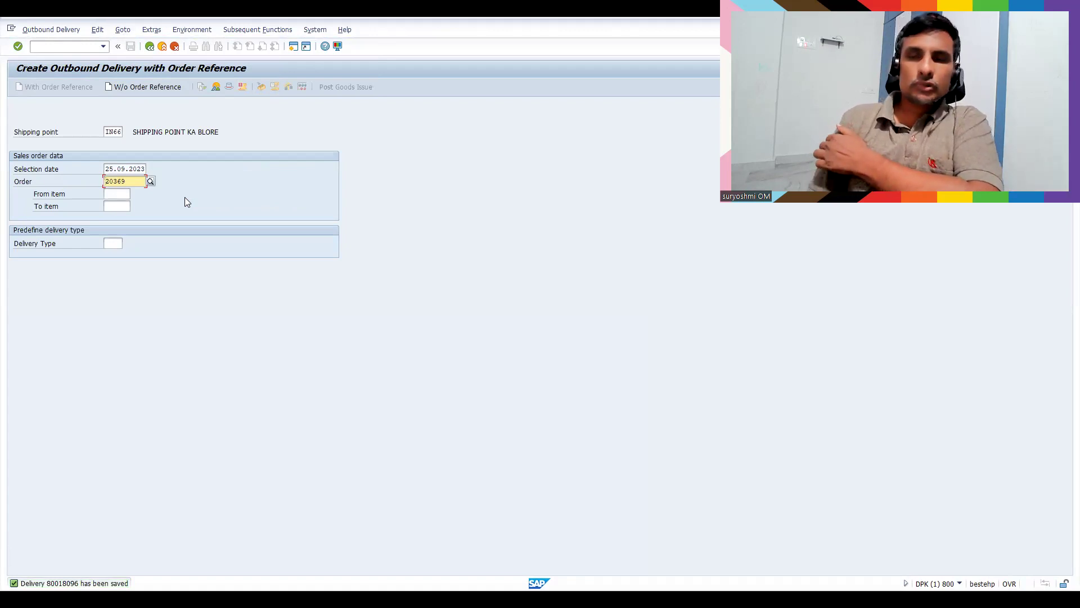
Start transaction /nspro and display the SAP Reference IMG.
{"action": "left_click", "coordinate": [56, 47]}
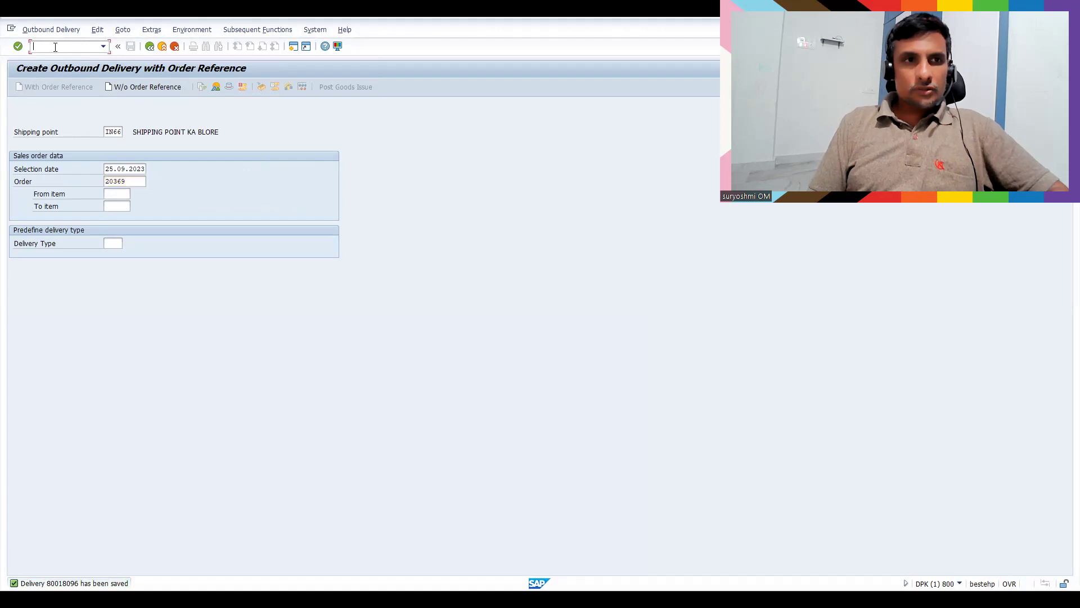
{"action": "type", "text": "/nspro"}
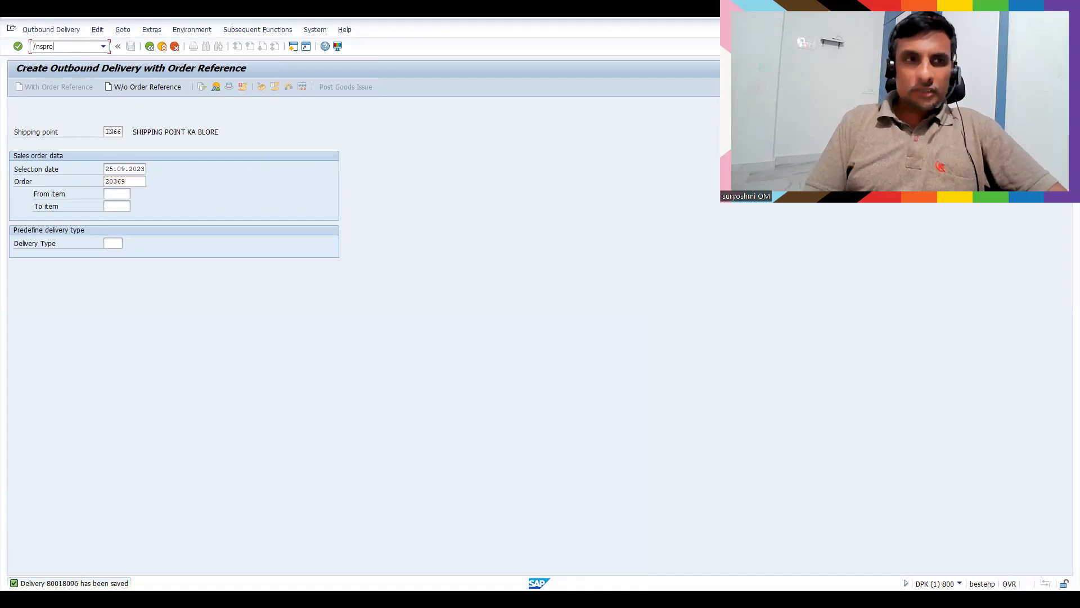
{"action": "key", "text": "Return"}
{"action": "left_click", "coordinate": [66, 87]}
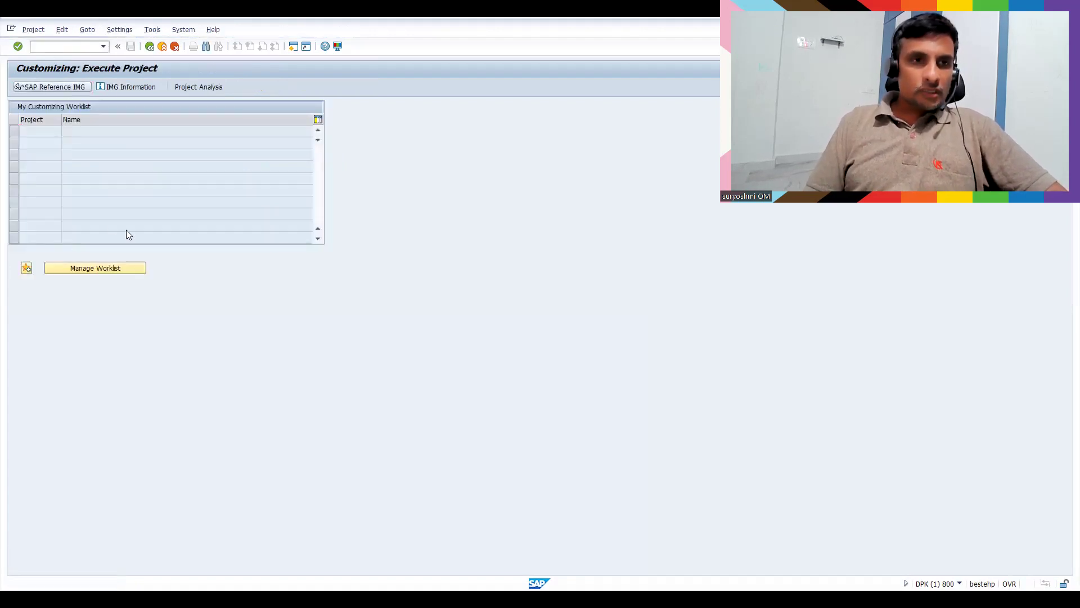
Expand Sales and Distribution, Basic Functions and Serial Numbers in the implementation guide.
{"action": "left_click", "coordinate": [82, 302]}
{"action": "key", "text": "Down"}
{"action": "key", "text": "Down"}
{"action": "key", "text": "Down"}
{"action": "key", "text": "Down"}
{"action": "key", "text": "Down"}
{"action": "key", "text": "Down"}
{"action": "key", "text": "Down"}
{"action": "key", "text": "Down"}
{"action": "key", "text": "Down"}
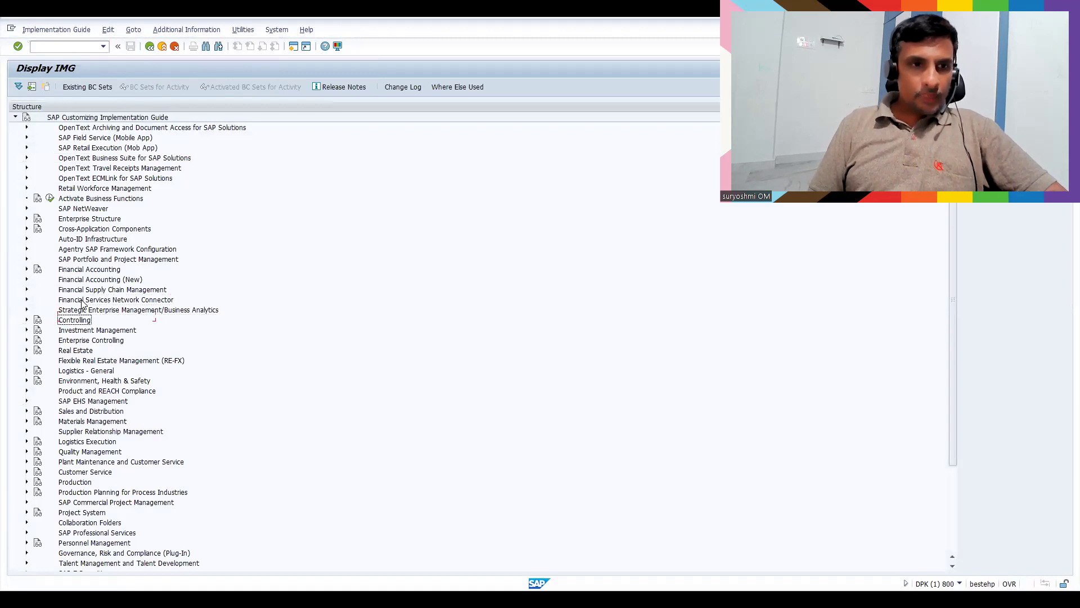
{"action": "key", "text": "Down"}
{"action": "key", "text": "Down"}
{"action": "key", "text": "Right"}
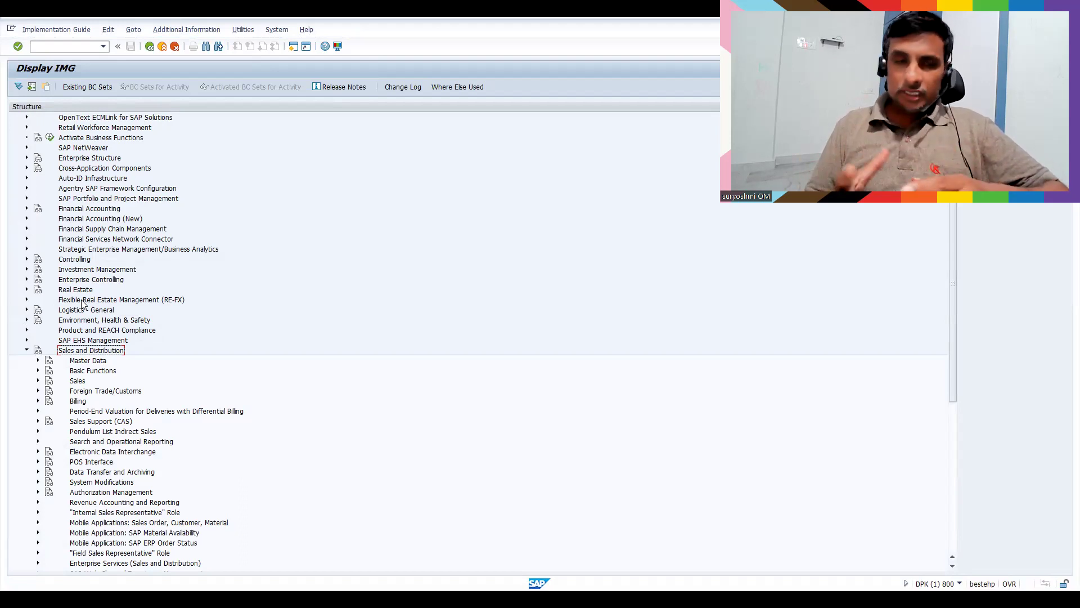
{"action": "key", "text": "Down"}
{"action": "key", "text": "Down"}
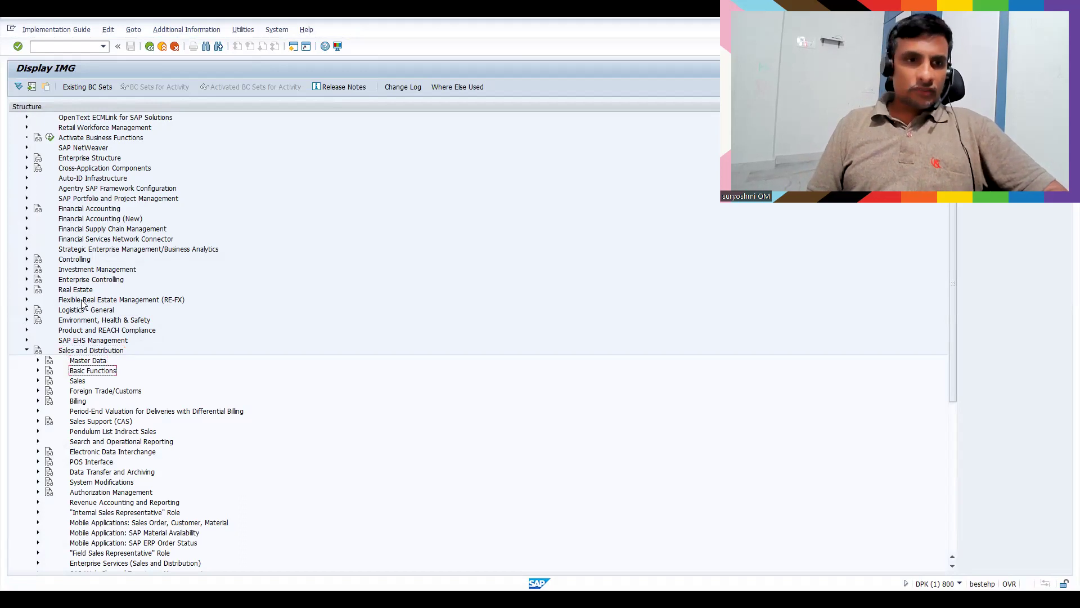
{"action": "key", "text": "Right"}
{"action": "key", "text": "Down"}
{"action": "key", "text": "Down"}
{"action": "key", "text": "Down"}
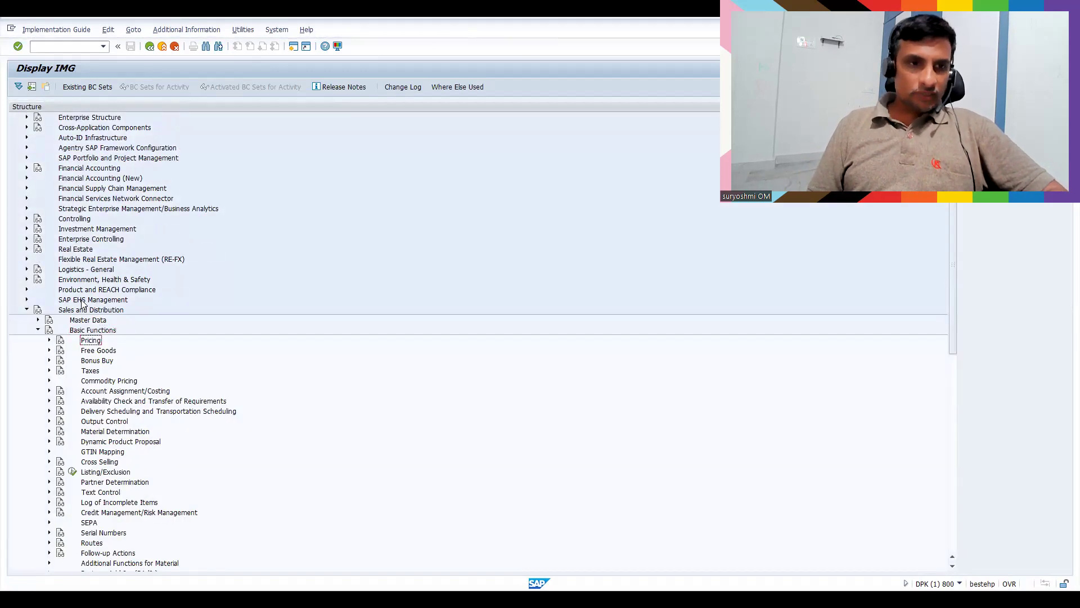
{"action": "key", "text": "Down"}
{"action": "key", "text": "Down"}
{"action": "key", "text": "Down"}
{"action": "key", "text": "Down"}
{"action": "key", "text": "Down"}
{"action": "key", "text": "Down"}
{"action": "key", "text": "Down"}
{"action": "key", "text": "Down"}
{"action": "key", "text": "Down"}
{"action": "key", "text": "Down"}
{"action": "key", "text": "Down"}
{"action": "key", "text": "Down"}
{"action": "key", "text": "Down"}
{"action": "key", "text": "Down"}
{"action": "key", "text": "Down"}
{"action": "key", "text": "Down"}
{"action": "key", "text": "Down"}
{"action": "key", "text": "Down"}
{"action": "key", "text": "Up"}
{"action": "key", "text": "Right"}
Execute the Determine Serial Number Profiles activity under Serial Numbers.
{"action": "key", "text": "Down"}
{"action": "key", "text": "Down"}
{"action": "key", "text": "Down"}
{"action": "key", "text": "Down"}
{"action": "key", "text": "Down"}
{"action": "key", "text": "Down"}
{"action": "key", "text": "Down"}
{"action": "key", "text": "Down"}
{"action": "key", "text": "Down"}
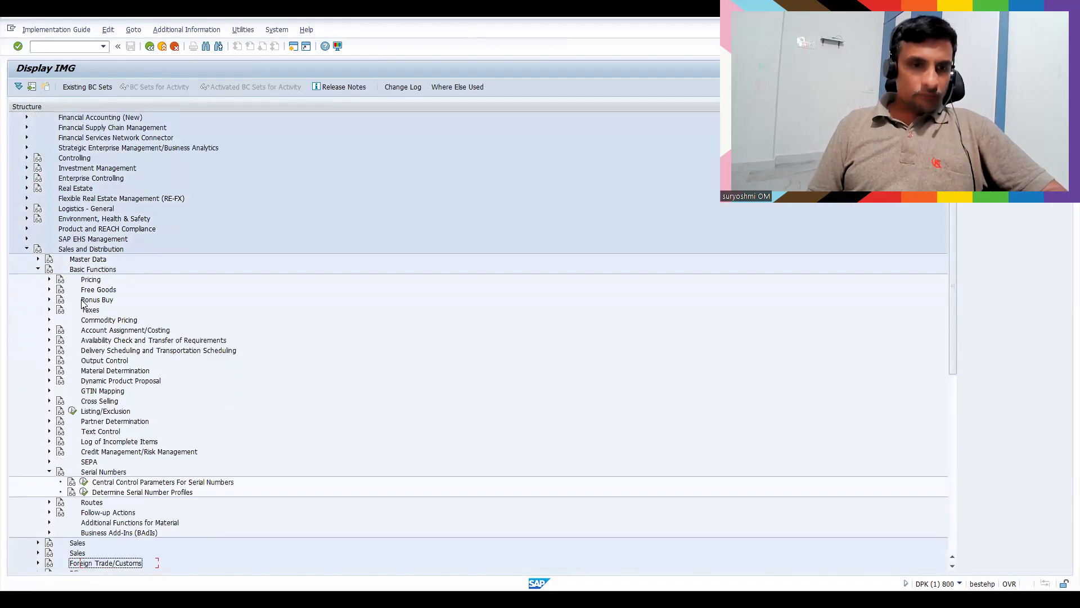
{"action": "key", "text": "Down"}
{"action": "key", "text": "Down"}
{"action": "key", "text": "Down"}
{"action": "key", "text": "Down"}
{"action": "key", "text": "Down"}
{"action": "key", "text": "Down"}
{"action": "key", "text": "Down"}
{"action": "key", "text": "Down"}
{"action": "key", "text": "Down"}
{"action": "key", "text": "Down"}
{"action": "key", "text": "Down"}
{"action": "key", "text": "Down"}
{"action": "key", "text": "Down"}
{"action": "key", "text": "Down"}
{"action": "key", "text": "Down"}
{"action": "key", "text": "Down"}
{"action": "key", "text": "Down"}
{"action": "key", "text": "Down"}
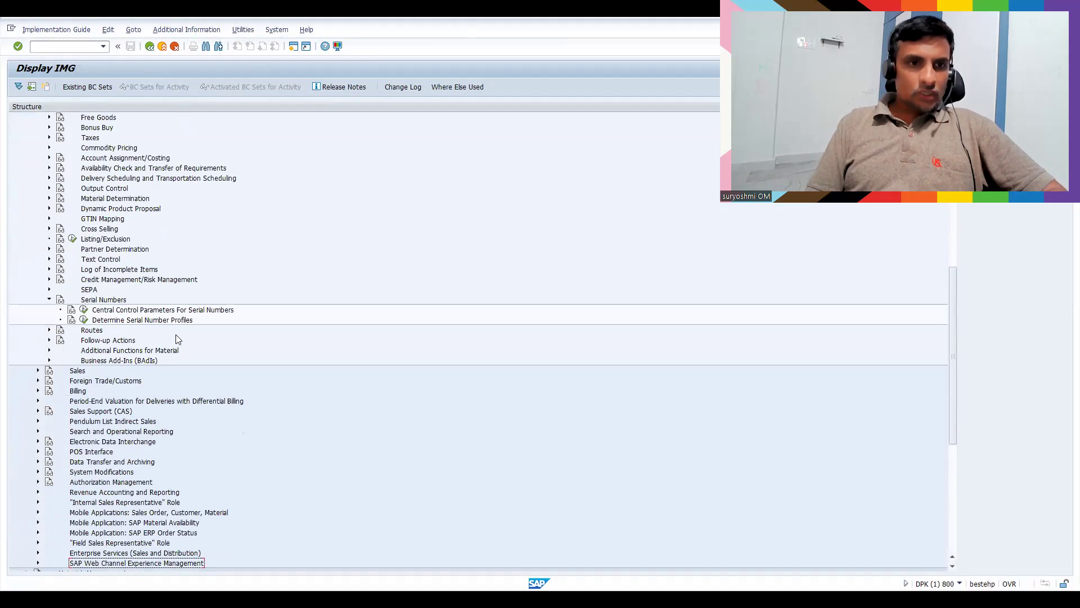
{"action": "left_click", "coordinate": [136, 321]}
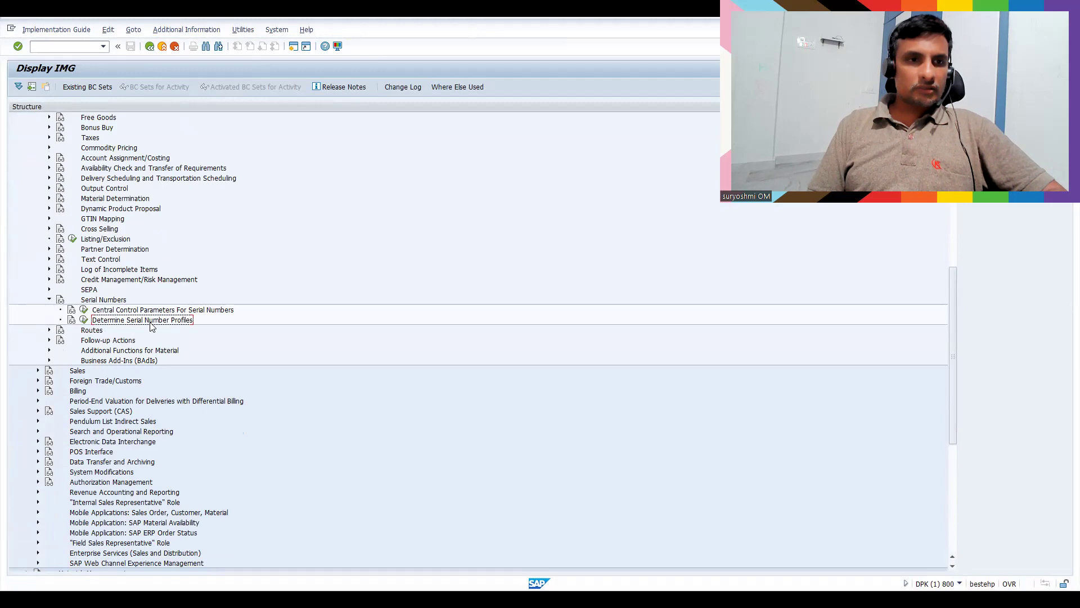
{"action": "left_click", "coordinate": [84, 320]}
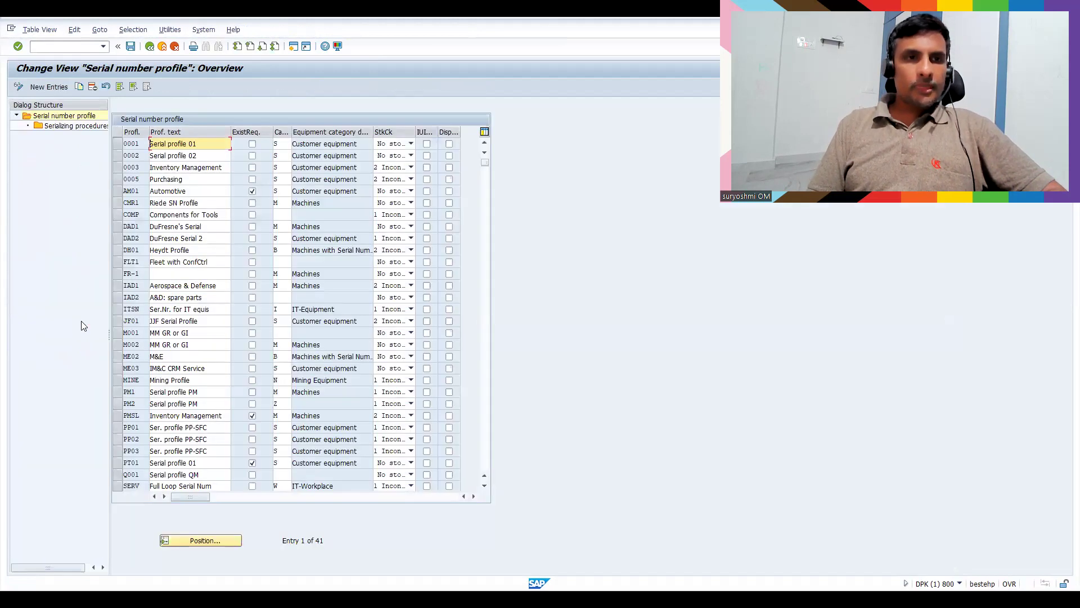
Examine the settings of serial number profile 0001, including the available equipment categories and stock check options.
{"action": "double_click", "coordinate": [136, 145]}
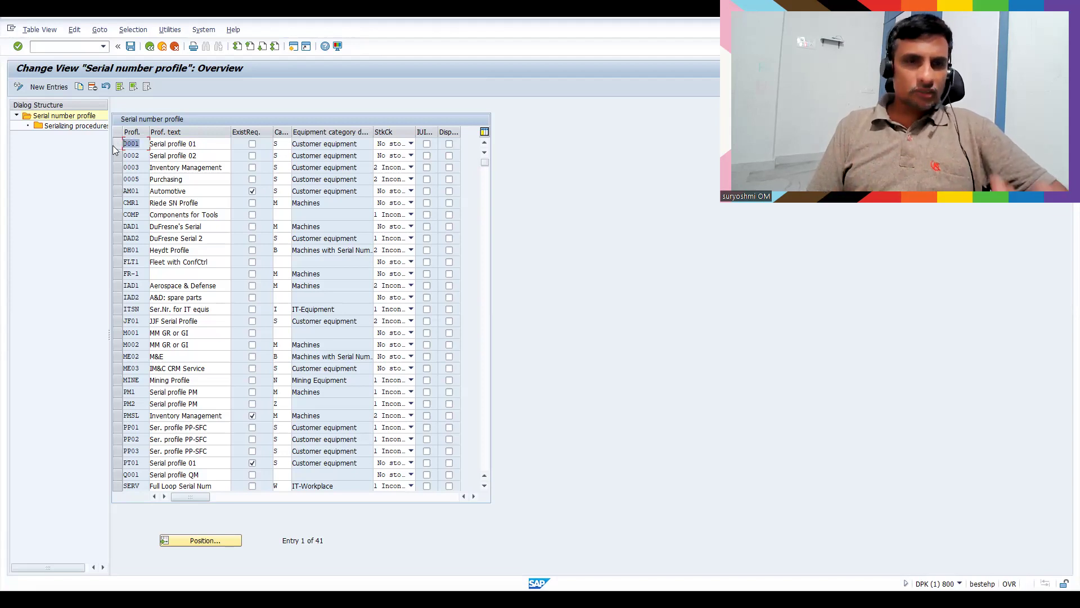
{"action": "double_click", "coordinate": [192, 143]}
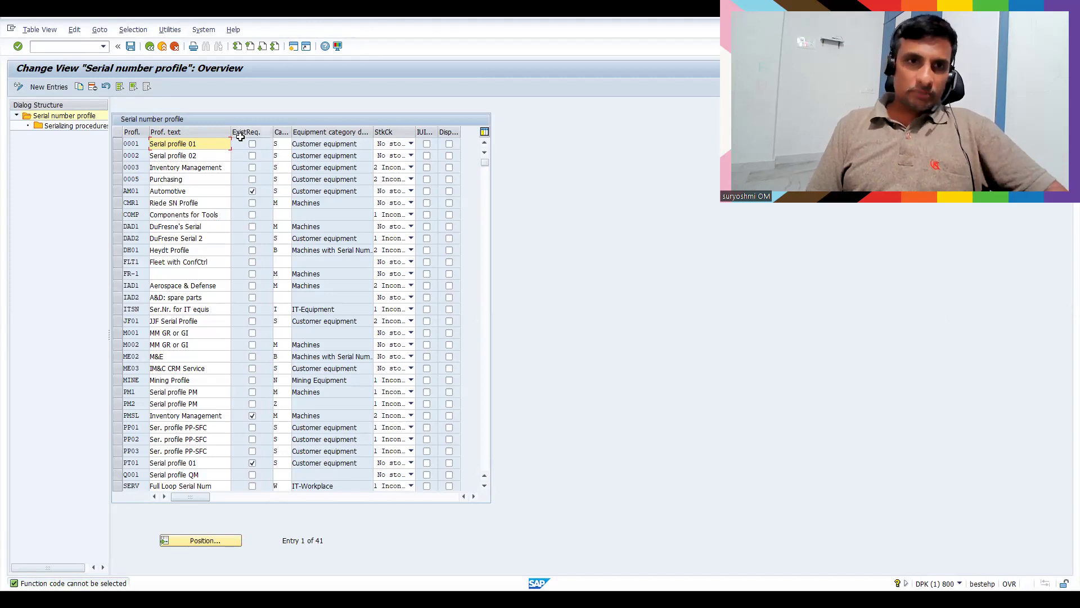
{"action": "left_click", "coordinate": [282, 144]}
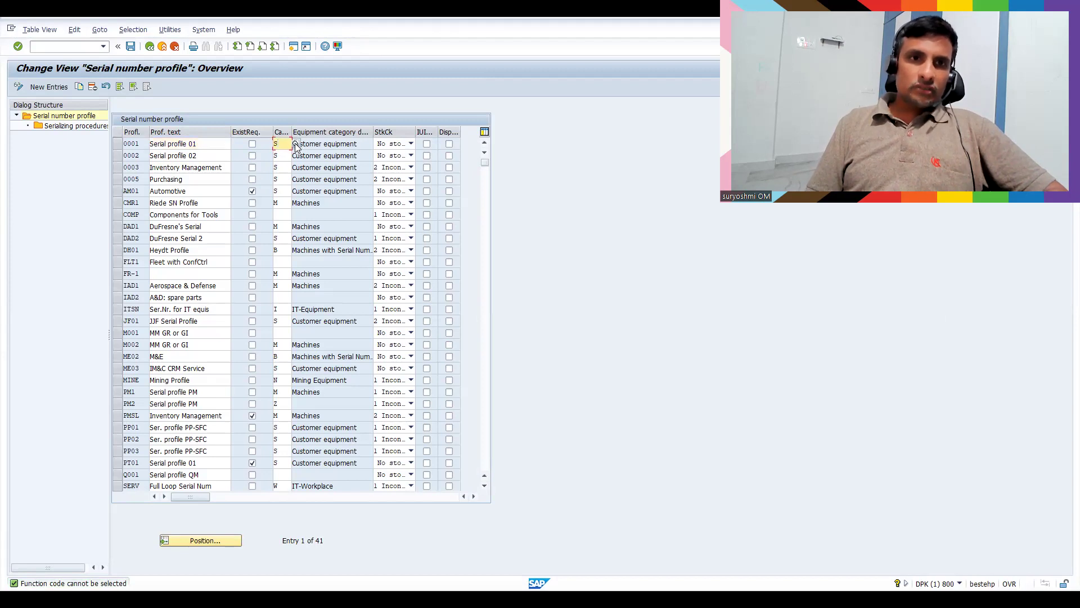
{"action": "left_click", "coordinate": [295, 144]}
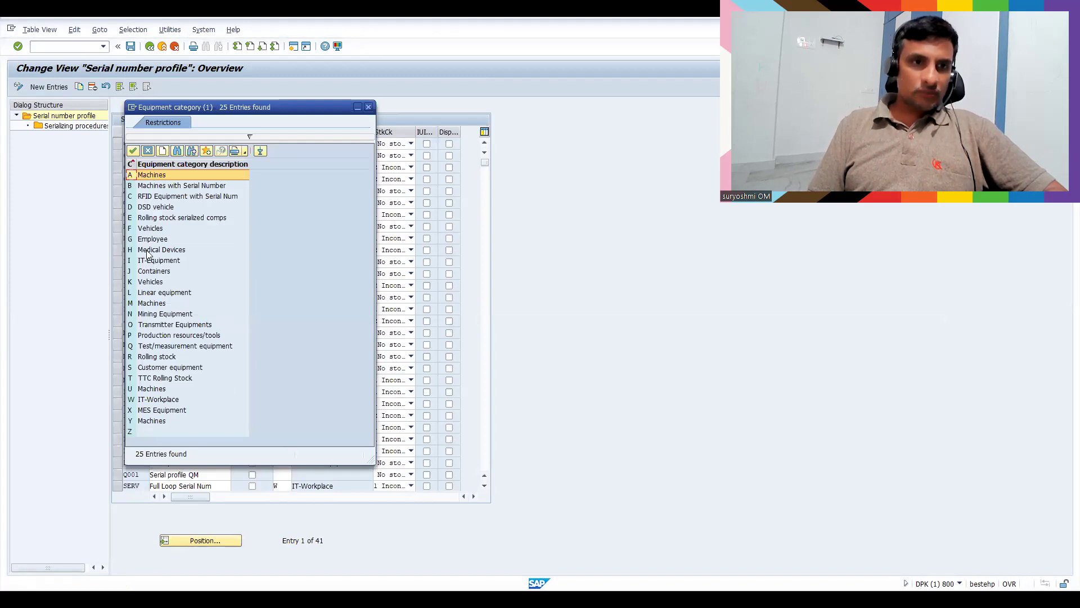
{"action": "left_click", "coordinate": [141, 371]}
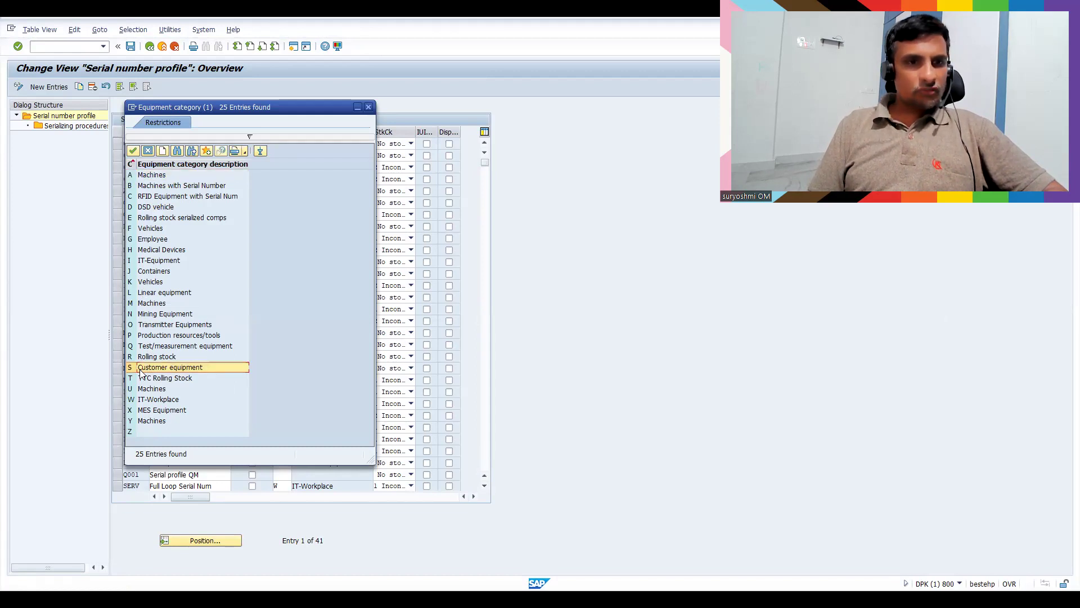
{"action": "double_click", "coordinate": [141, 370]}
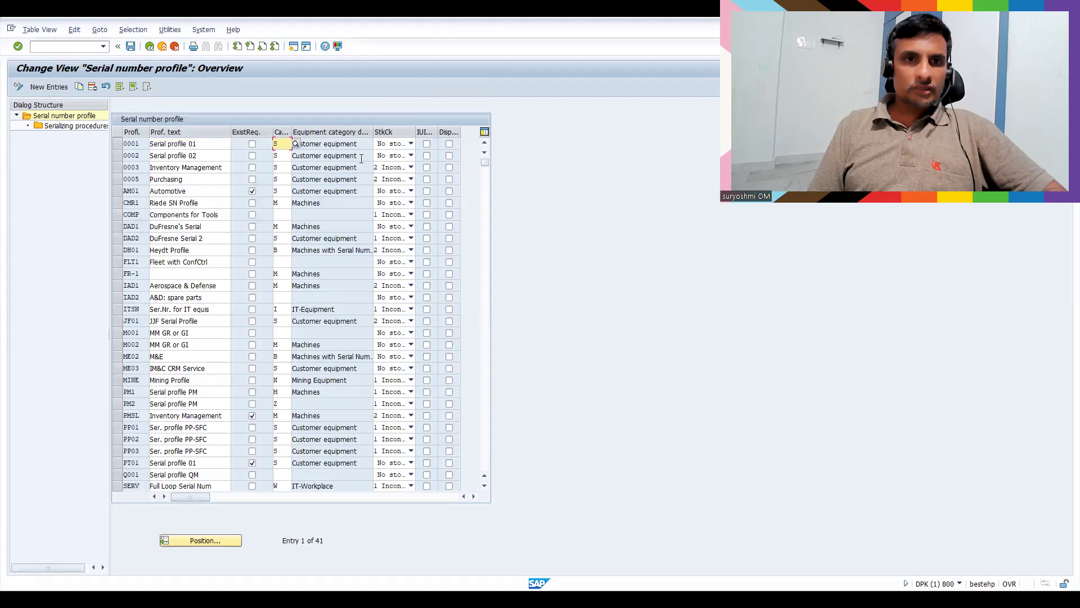
{"action": "left_click", "coordinate": [387, 145]}
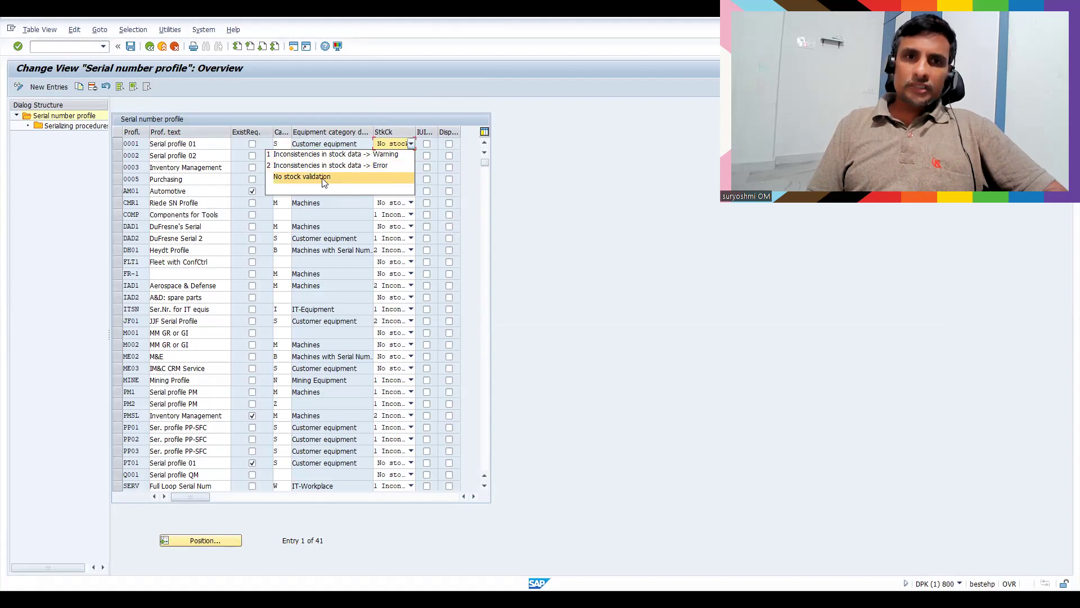
{"action": "left_click", "coordinate": [539, 99]}
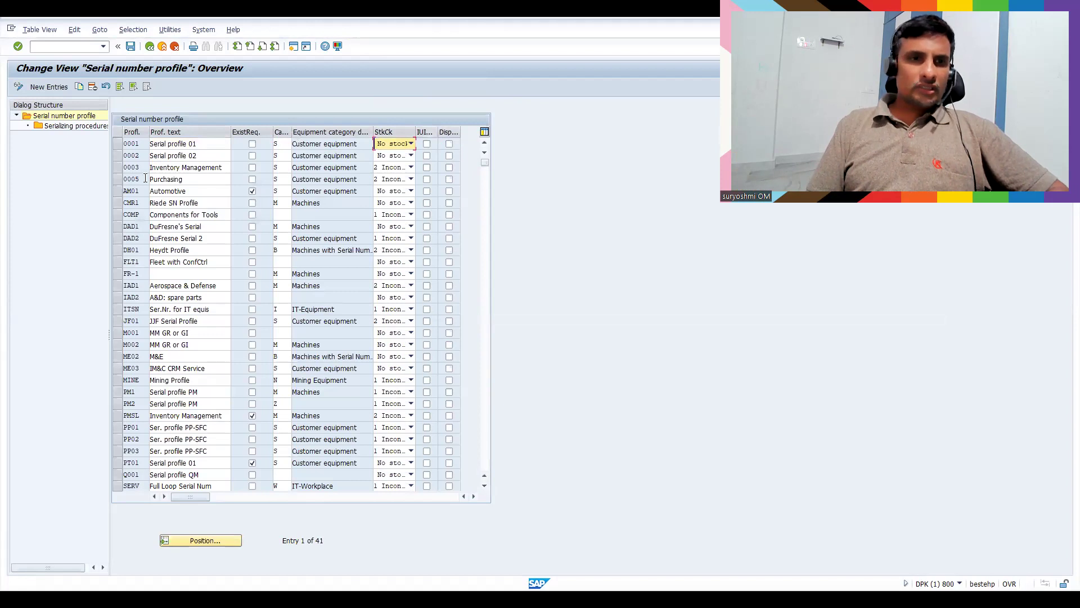
Copy serial number profile 0001 as profile IN01 with the profile text "serial number sample".
{"action": "left_click", "coordinate": [119, 144]}
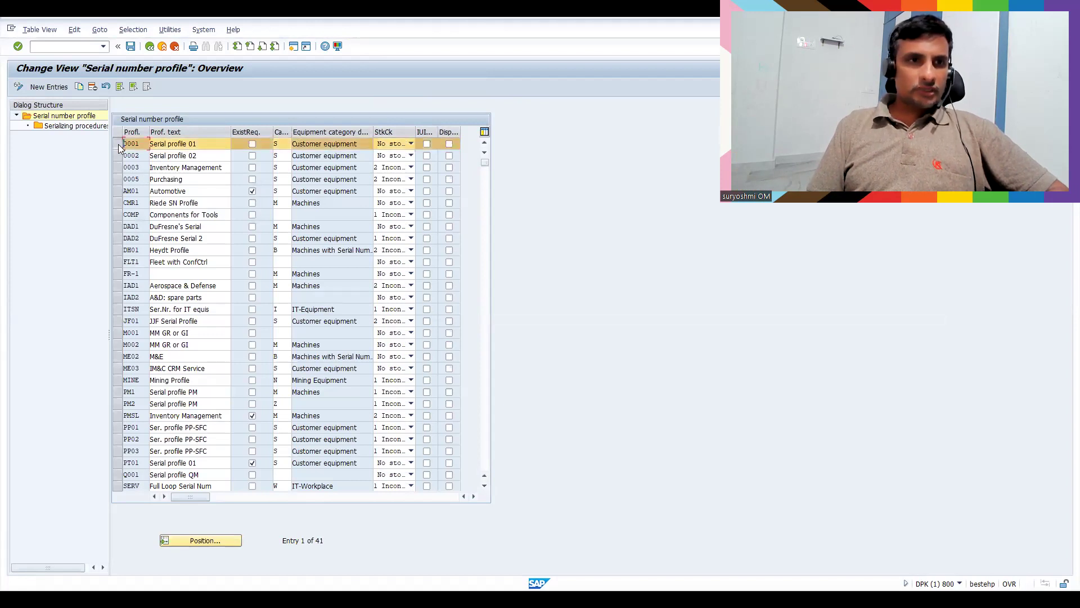
{"action": "left_click", "coordinate": [80, 90]}
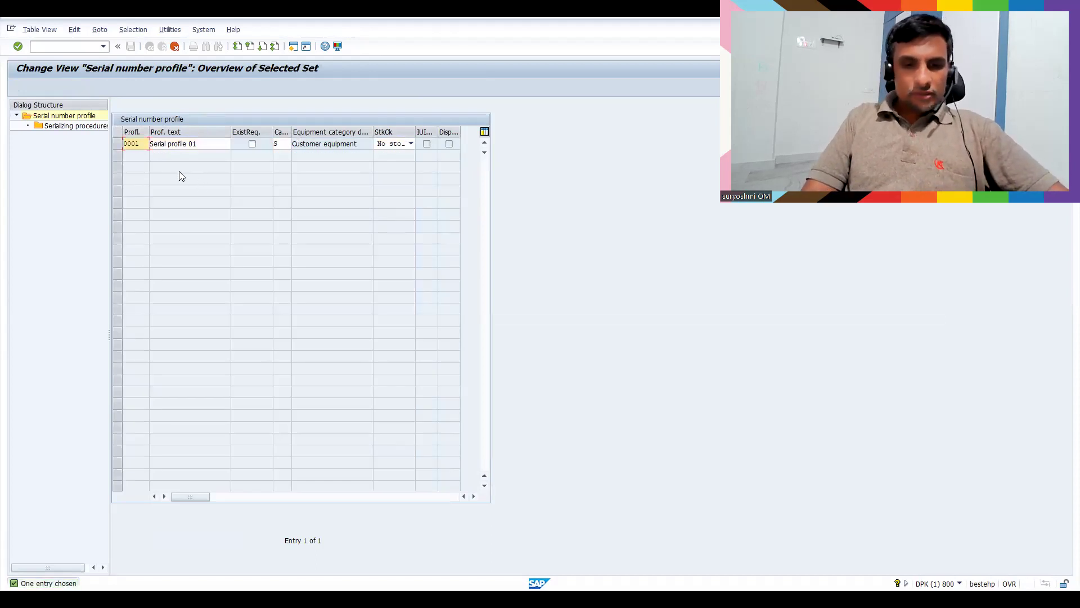
{"action": "type", "text": "in"}
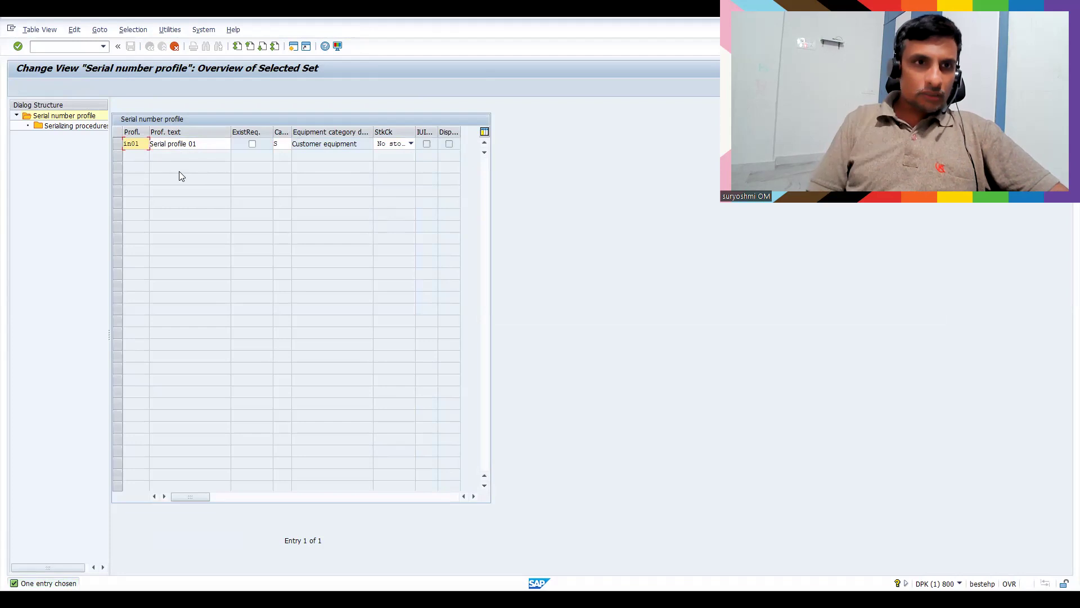
{"action": "key", "text": "Tab"}
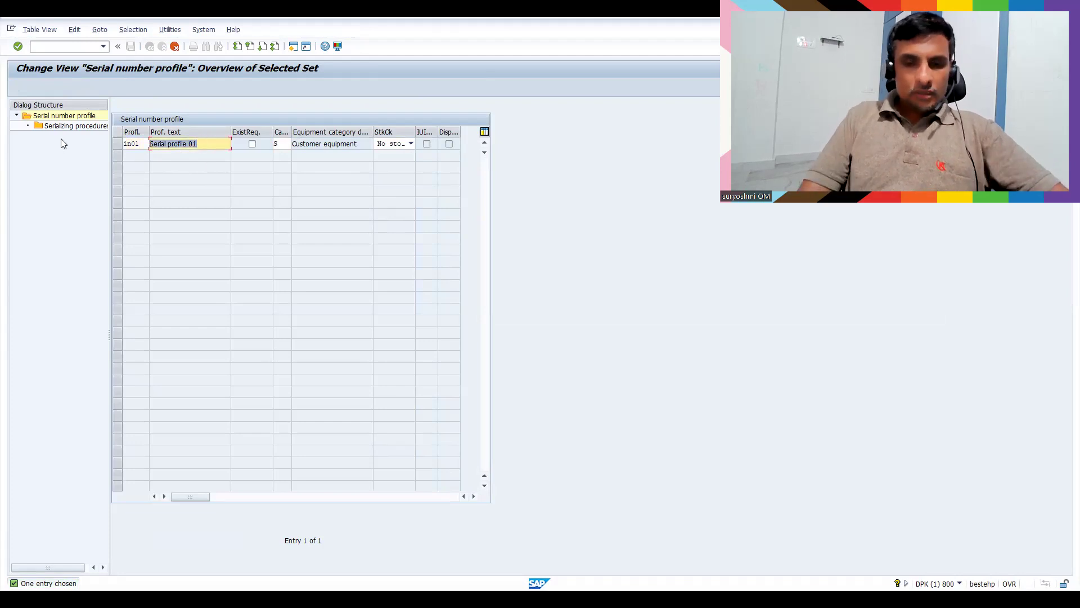
{"action": "type", "text": "ser"}
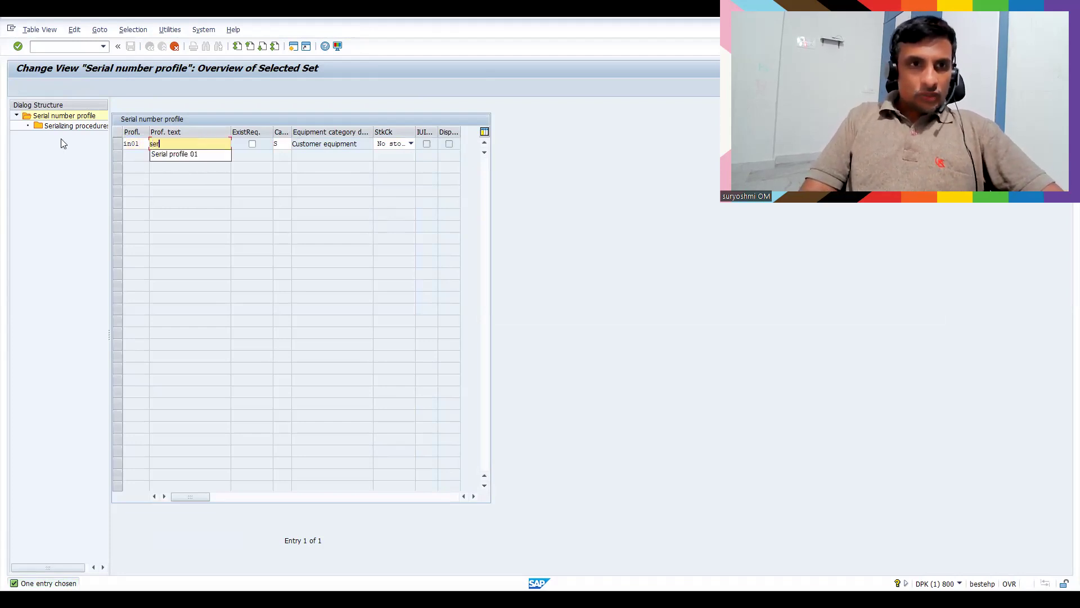
{"action": "type", "text": "ial number"}
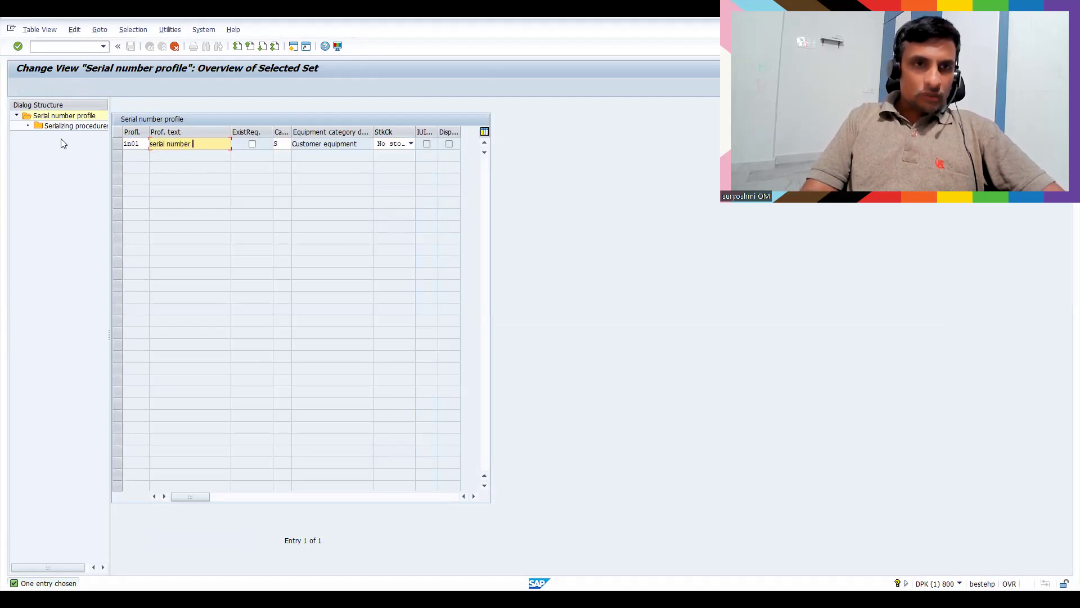
{"action": "type", "text": " sample"}
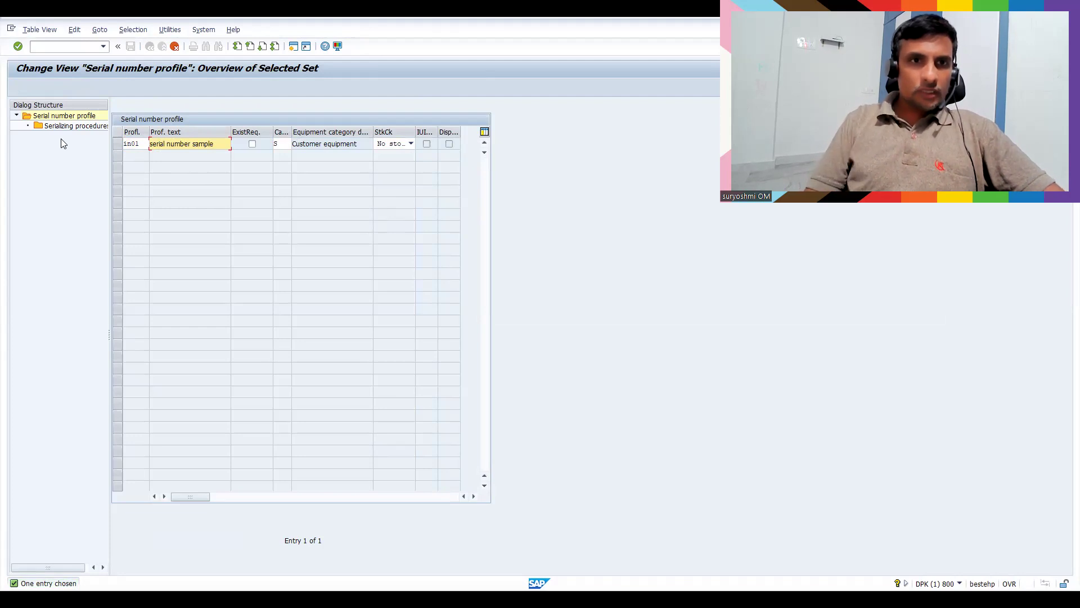
{"action": "left_click", "coordinate": [63, 143]}
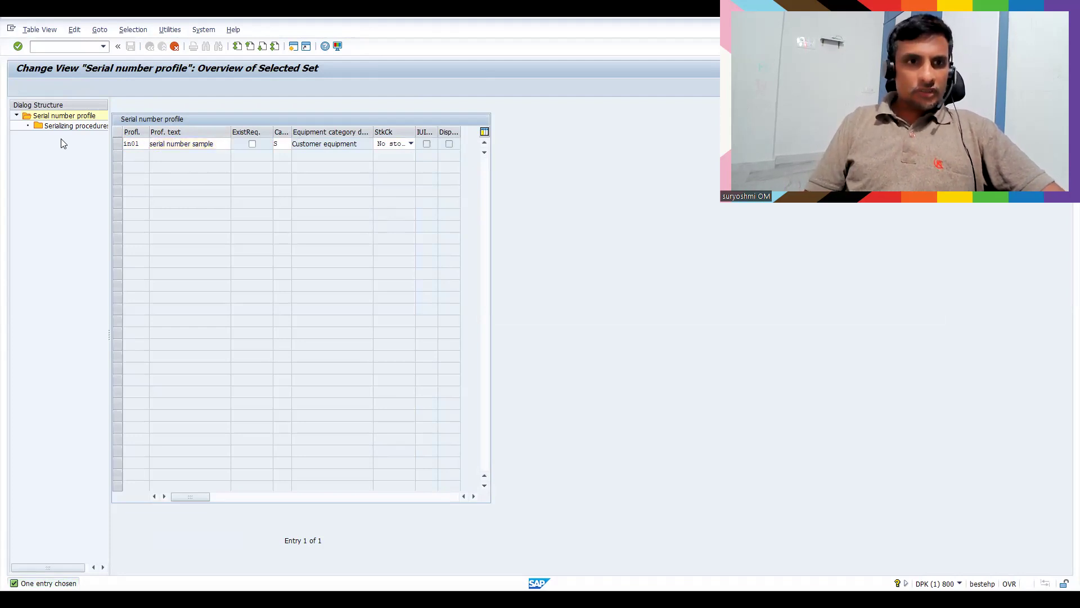
Confirm the copy for serial number profile IN01 and save the new profile.
{"action": "key", "text": "Return"}
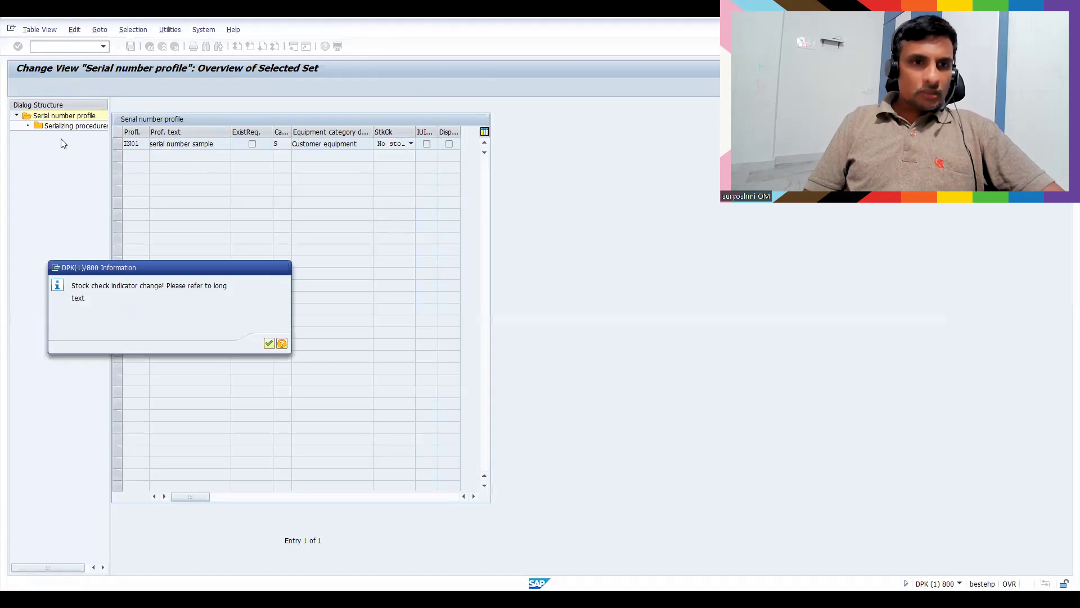
{"action": "key", "text": "Return"}
{"action": "key", "text": "Return"}
{"action": "key", "text": "Return"}
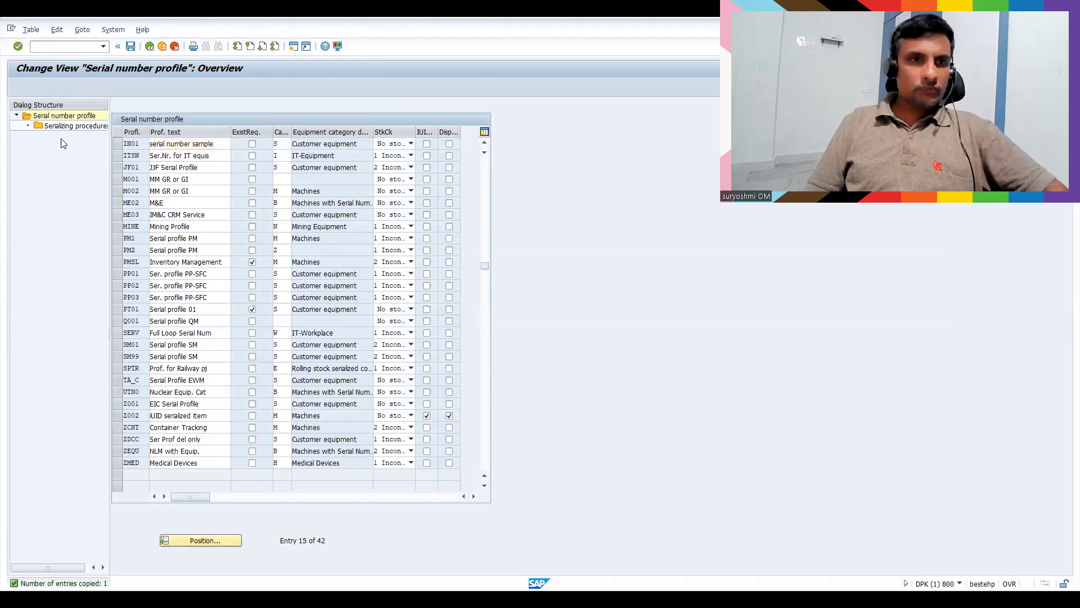
{"action": "key", "text": "ctrl+s"}
{"action": "key", "text": "Return"}
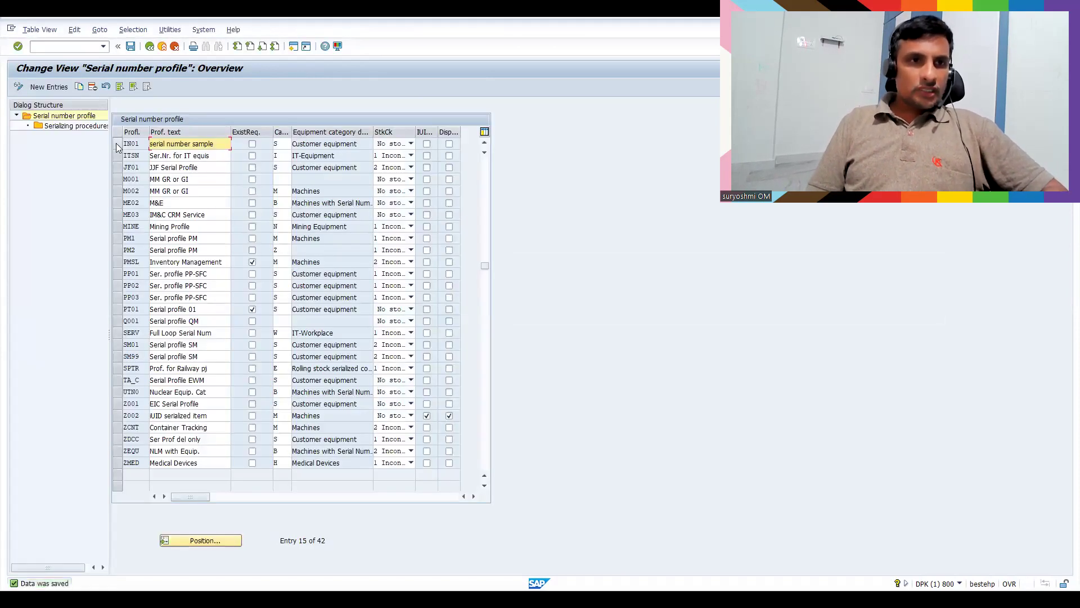
Display the serializing procedures assigned to profile IN01 and check the PP order procedure PPAU.
{"action": "left_click", "coordinate": [116, 143]}
{"action": "double_click", "coordinate": [90, 128]}
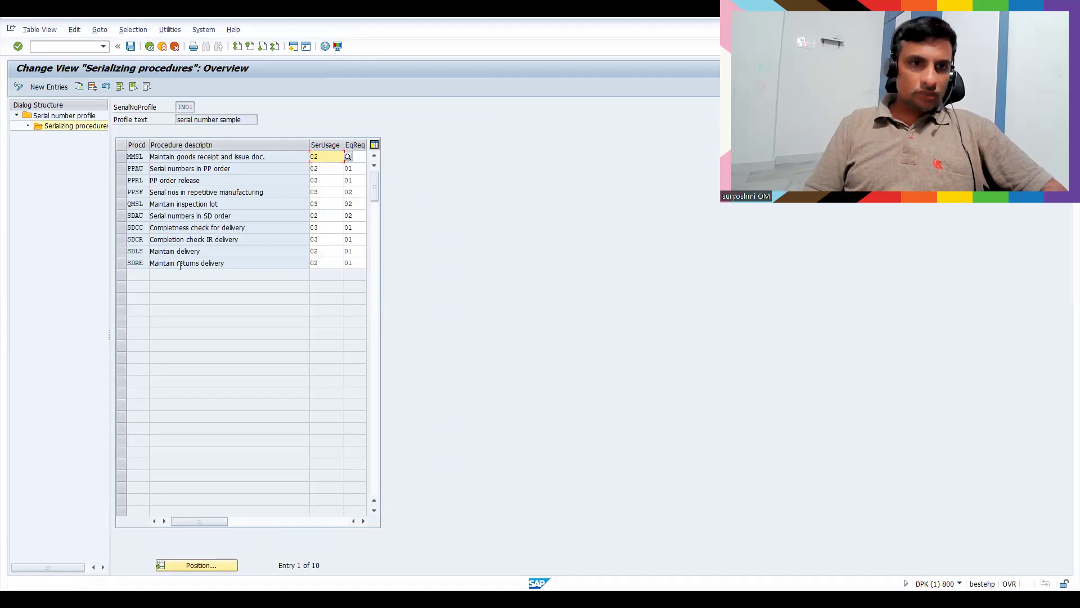
{"action": "left_click", "coordinate": [117, 168]}
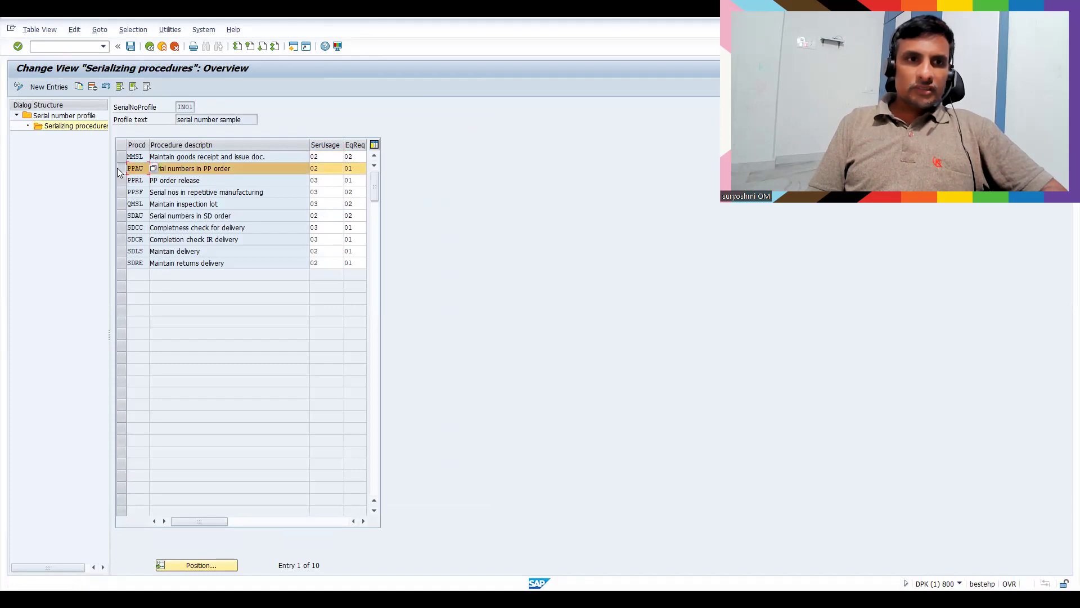
{"action": "left_click", "coordinate": [206, 170]}
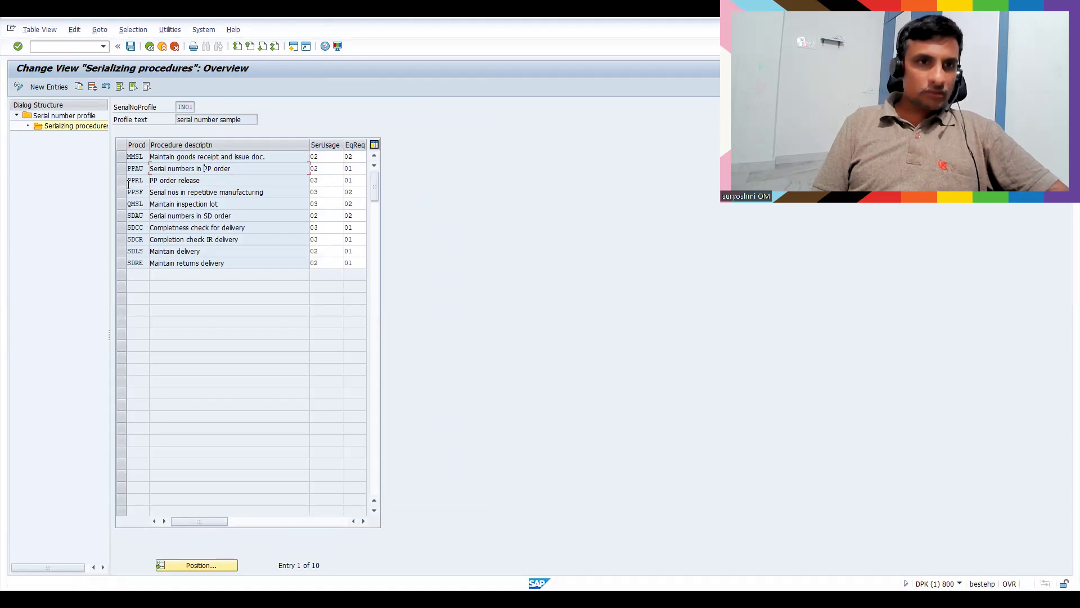
Examine the sales and delivery serializing procedures SDRE, SDLS, SDCC and SDAU of profile IN01.
{"action": "left_click", "coordinate": [124, 263]}
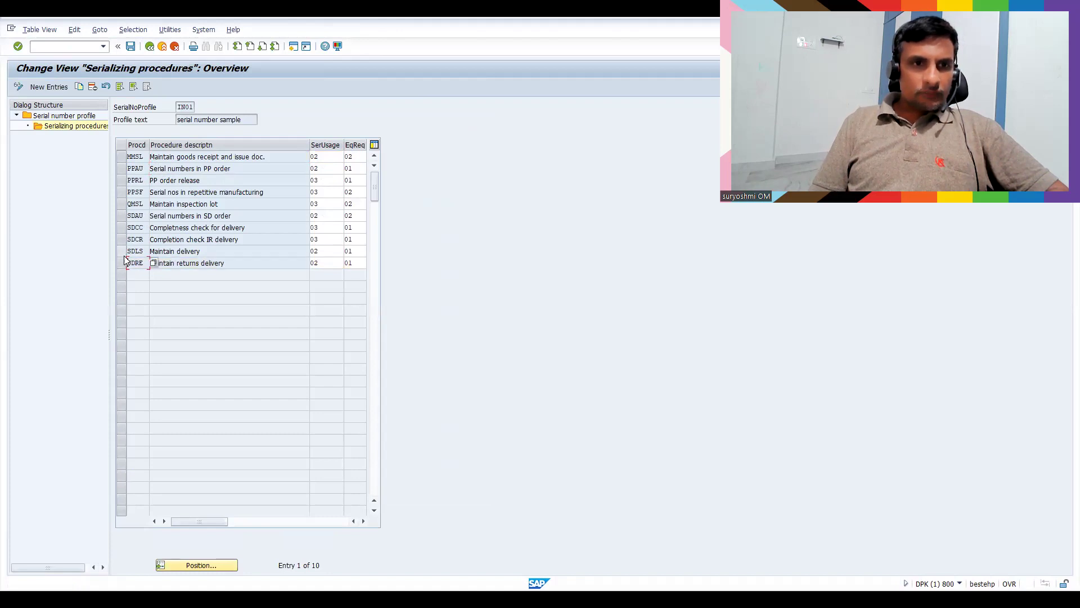
{"action": "left_click", "coordinate": [123, 254]}
{"action": "left_click", "coordinate": [123, 253]}
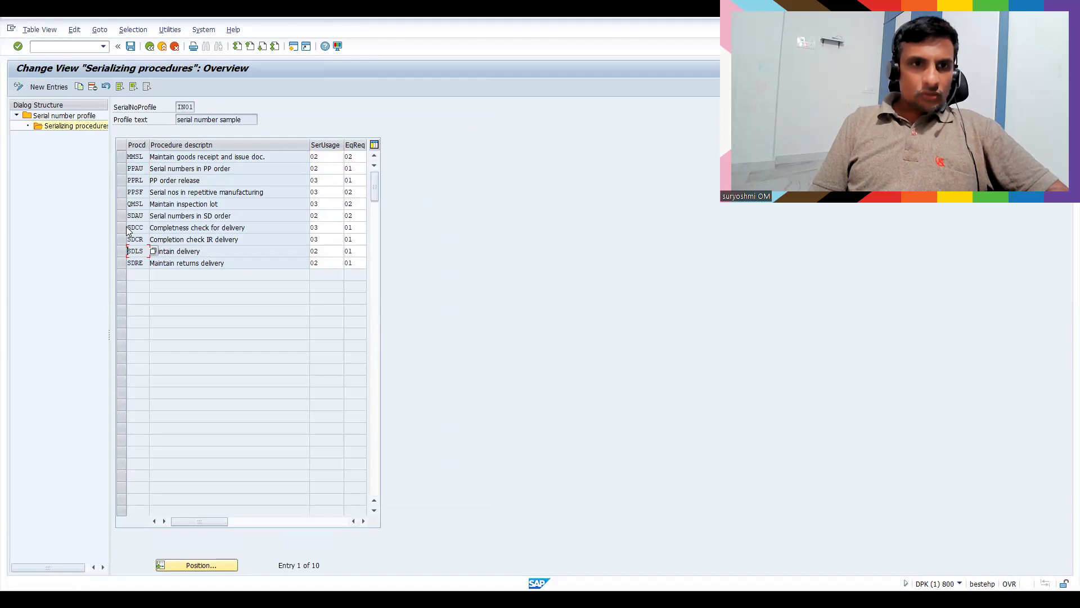
{"action": "left_click", "coordinate": [121, 229]}
{"action": "left_click", "coordinate": [121, 227]}
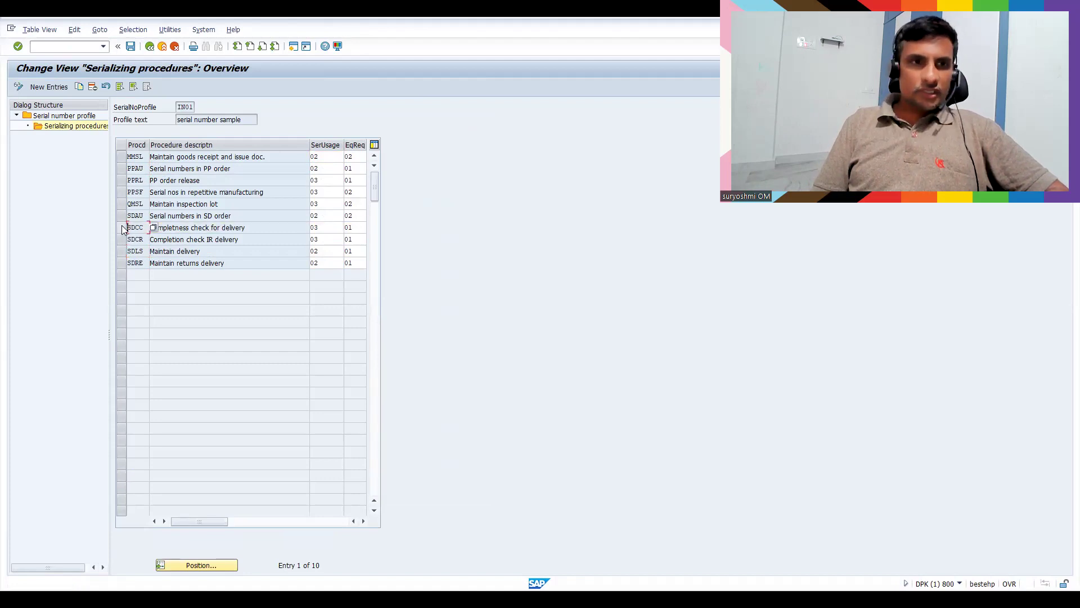
{"action": "left_click", "coordinate": [122, 215]}
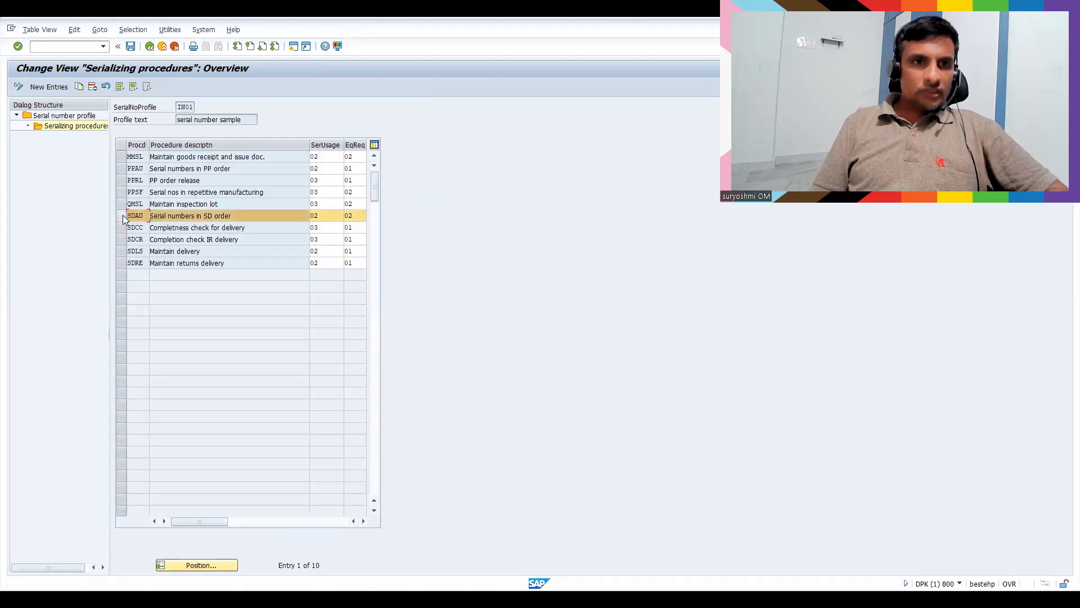
{"action": "left_click", "coordinate": [123, 215]}
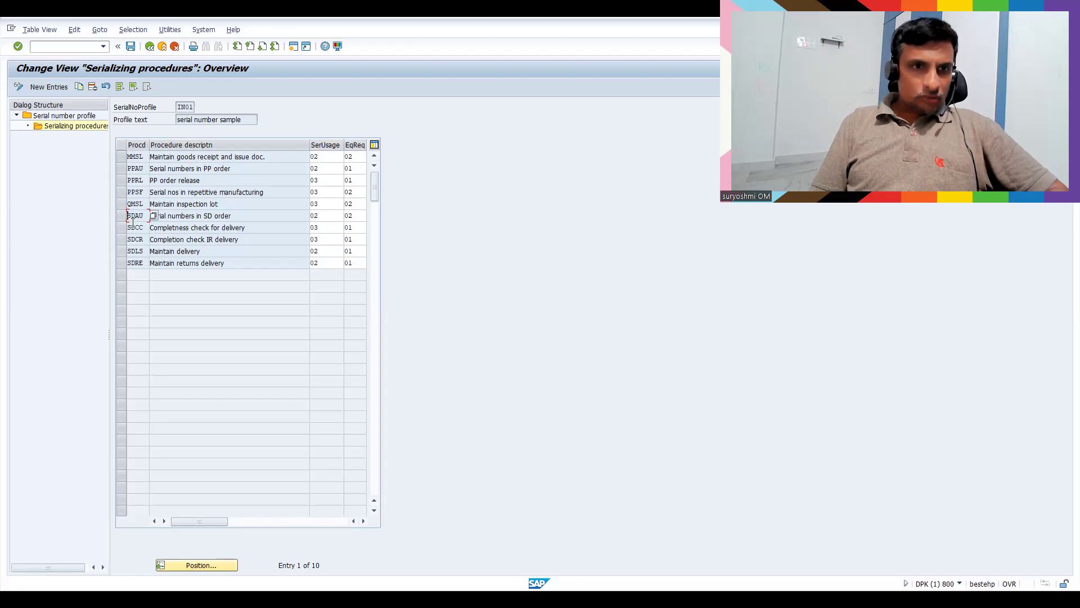
{"action": "left_click", "coordinate": [174, 216]}
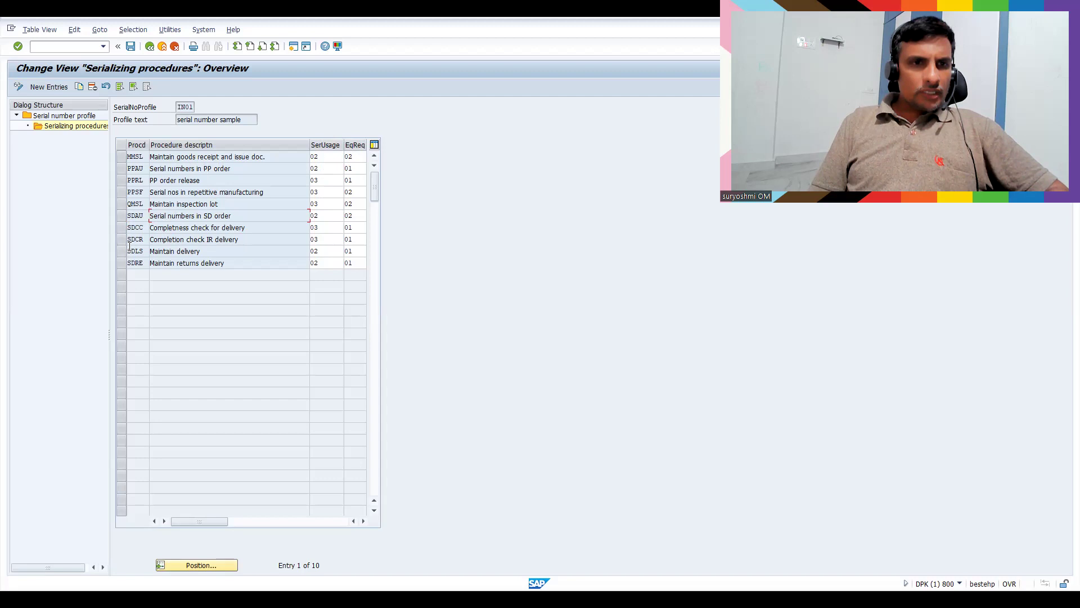
{"action": "left_click", "coordinate": [123, 217]}
{"action": "left_click", "coordinate": [122, 251]}
{"action": "left_click", "coordinate": [121, 251]}
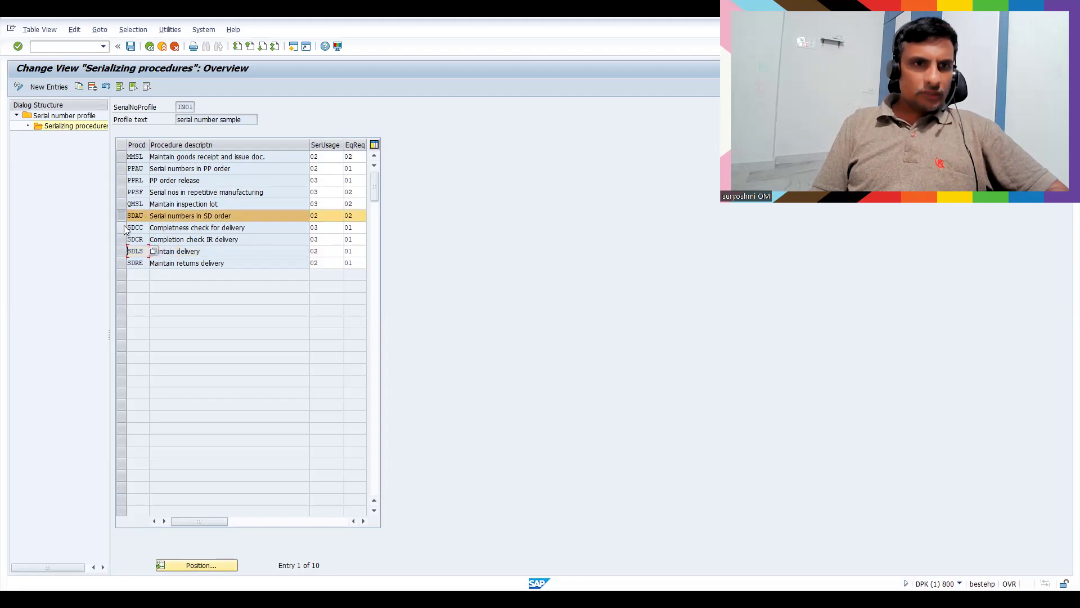
Review the serial number usage options for procedure SDAU without changing the entry, and save the serializing procedures.
{"action": "left_click", "coordinate": [123, 216]}
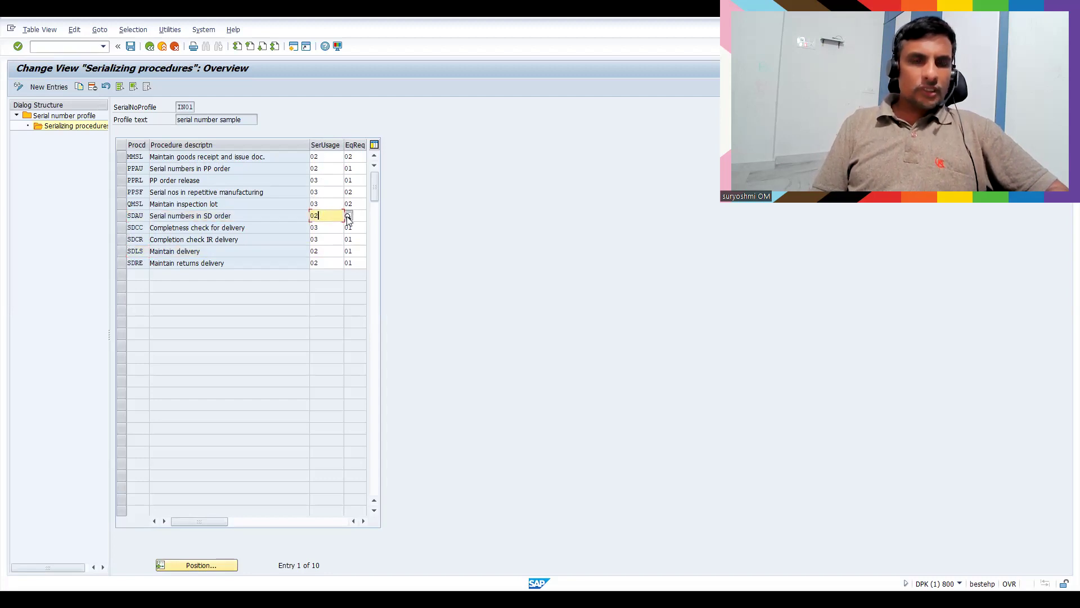
{"action": "left_click", "coordinate": [348, 220]}
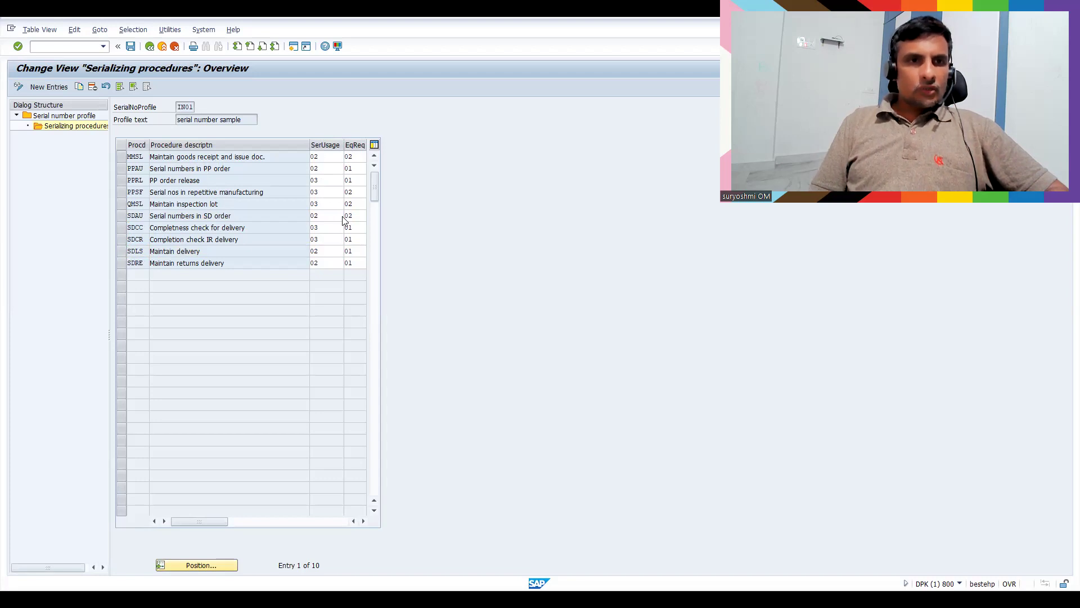
{"action": "key", "text": "F4"}
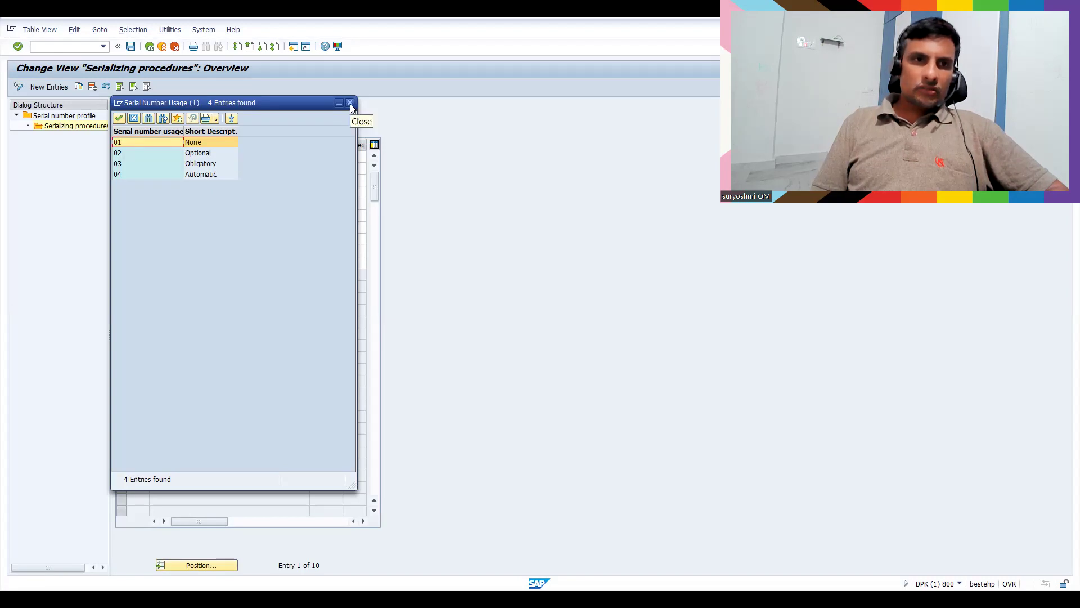
{"action": "left_click", "coordinate": [200, 163]}
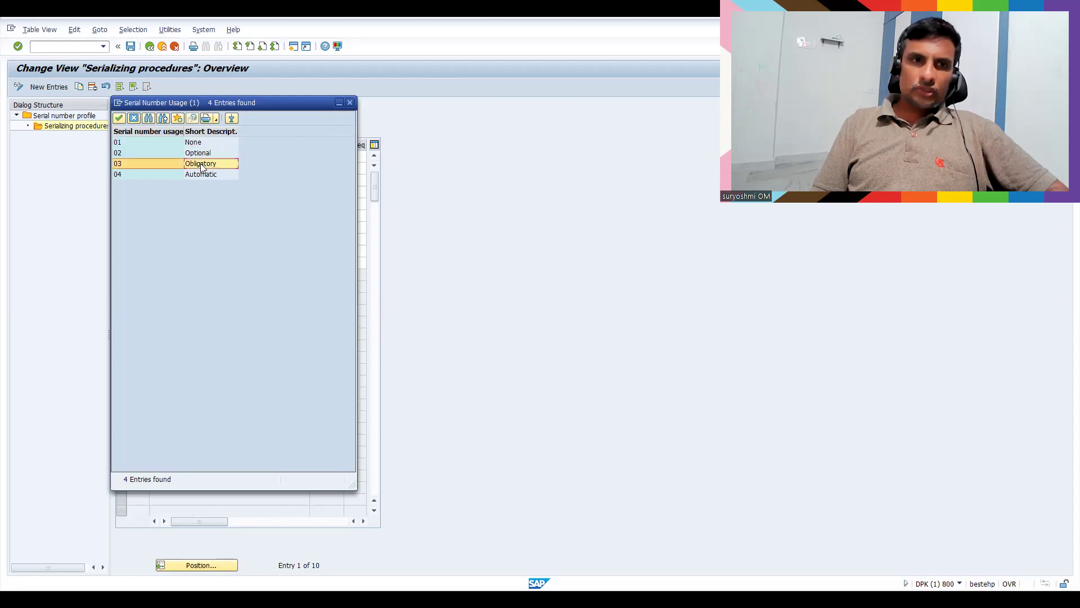
{"action": "left_click", "coordinate": [201, 153]}
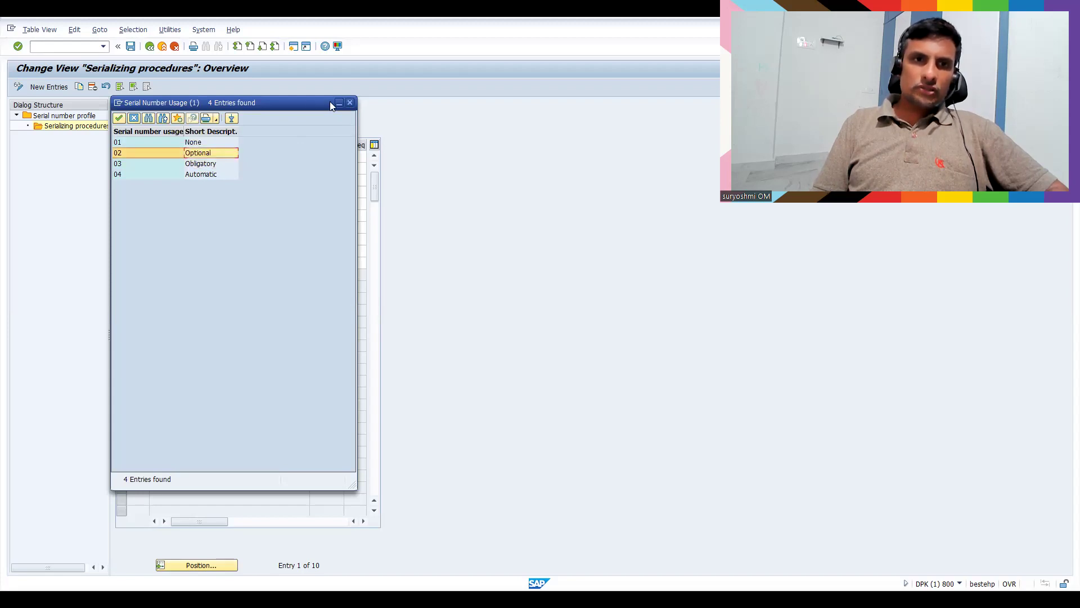
{"action": "left_click", "coordinate": [352, 102]}
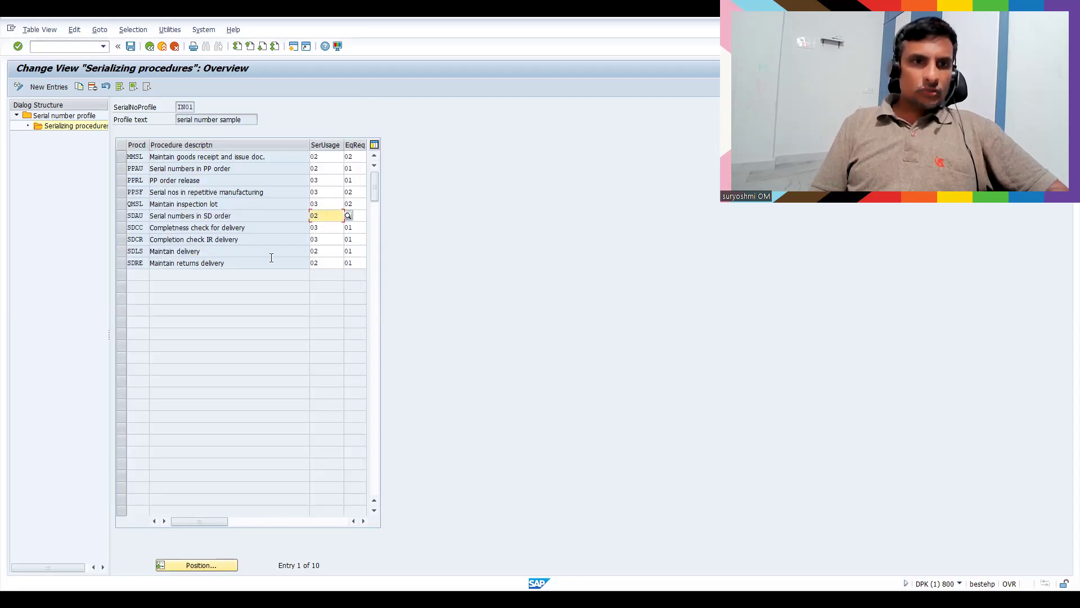
{"action": "key", "text": "ctrl+s"}
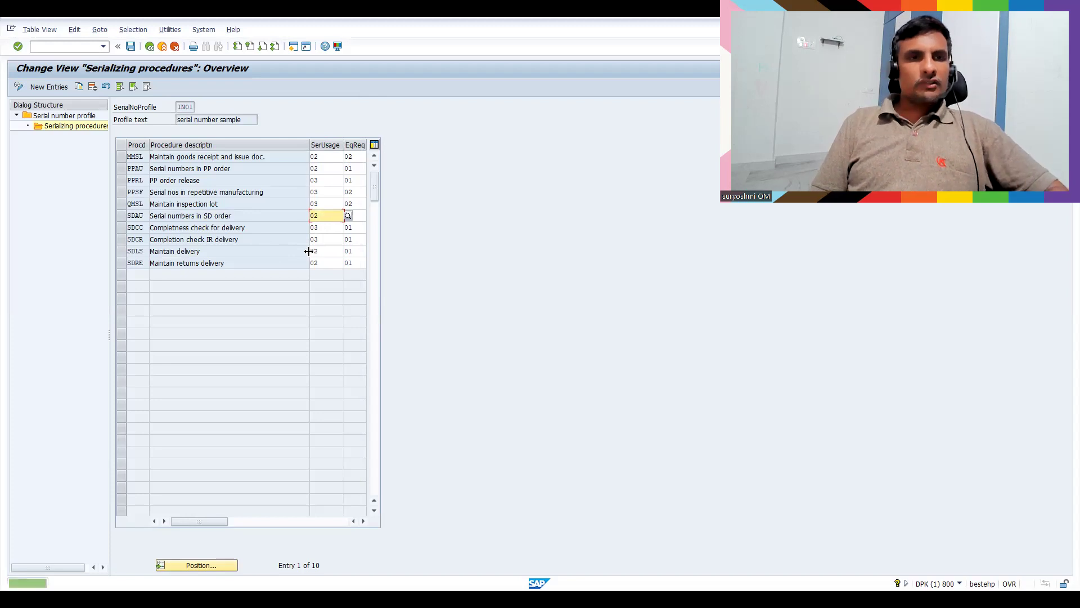
Start transaction /nmm02 and try to open material 550065689 for changing.
{"action": "left_click", "coordinate": [86, 47]}
{"action": "type", "text": "/nmm02"}
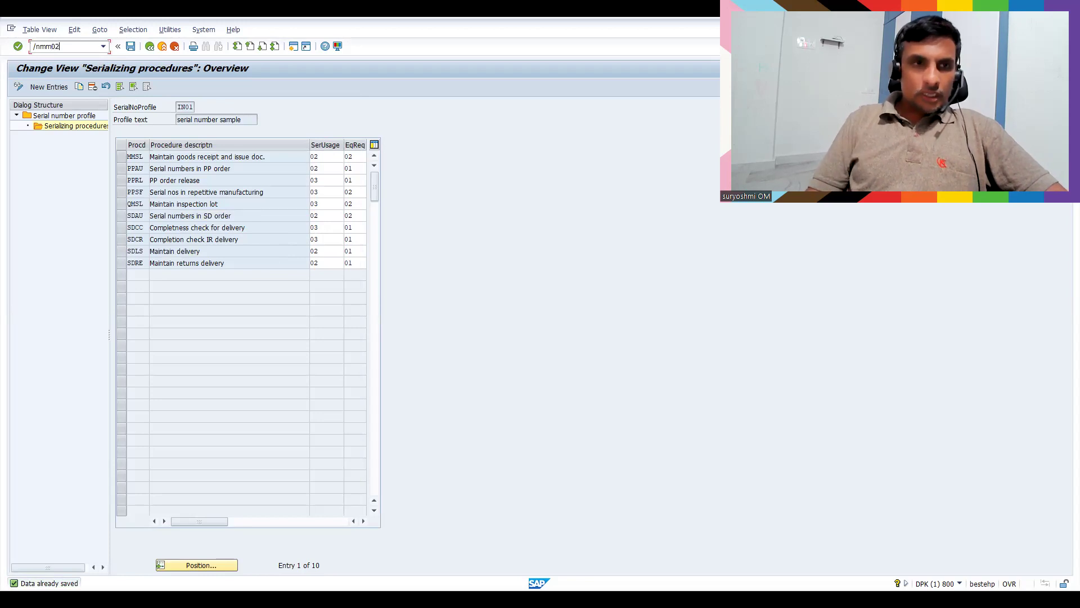
{"action": "key", "text": "Return"}
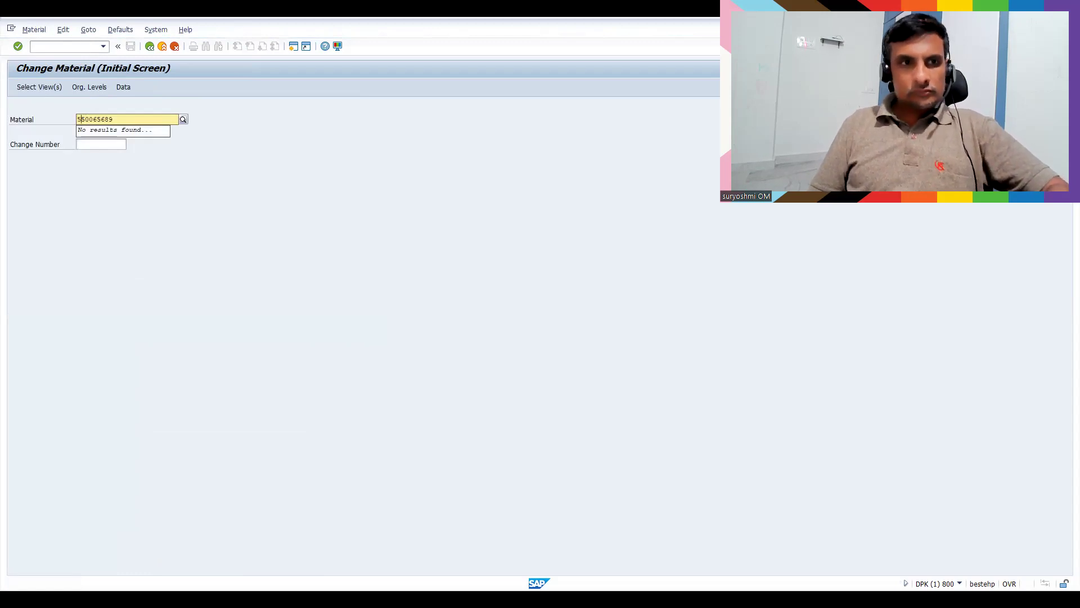
{"action": "key", "text": "Return"}
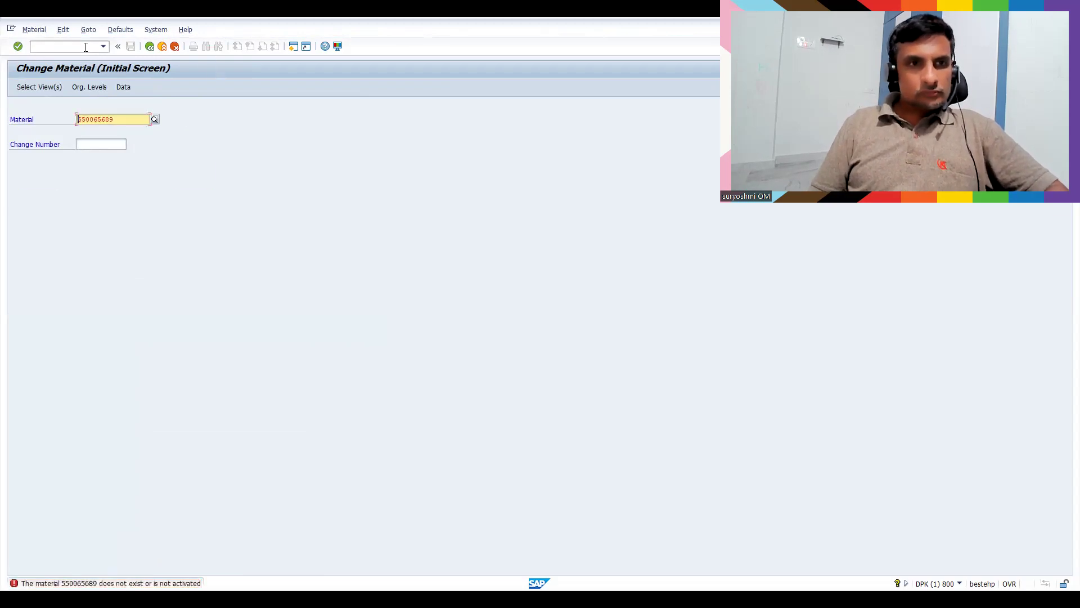
{"action": "key", "text": "Return"}
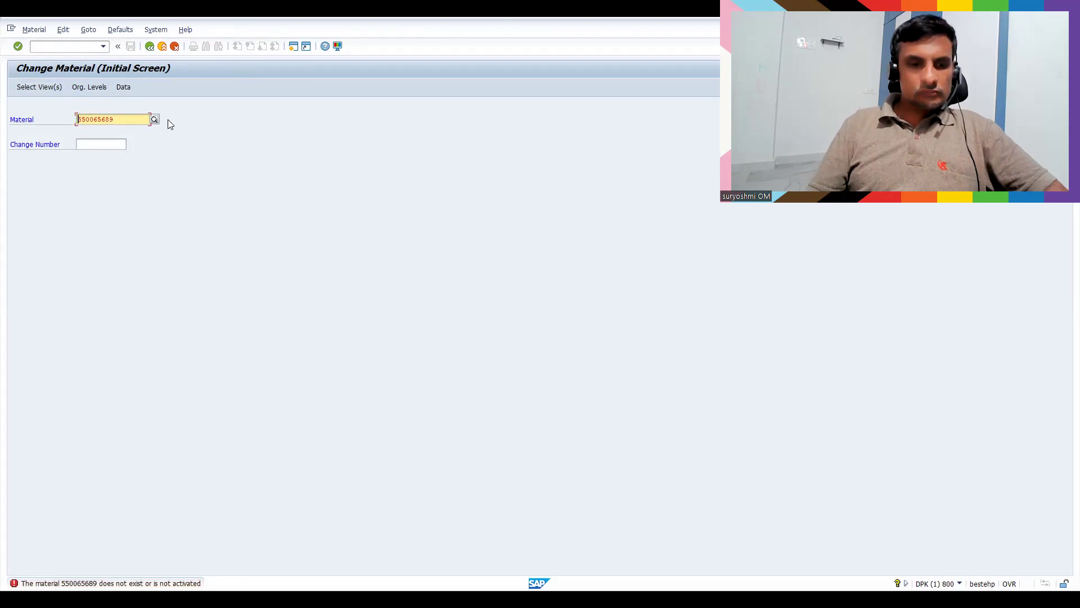
Correct the material number to 50065689 and open the material for changing with its preselected views.
{"action": "key", "text": "ctrl+a"}
{"action": "key", "text": "BackSpace"}
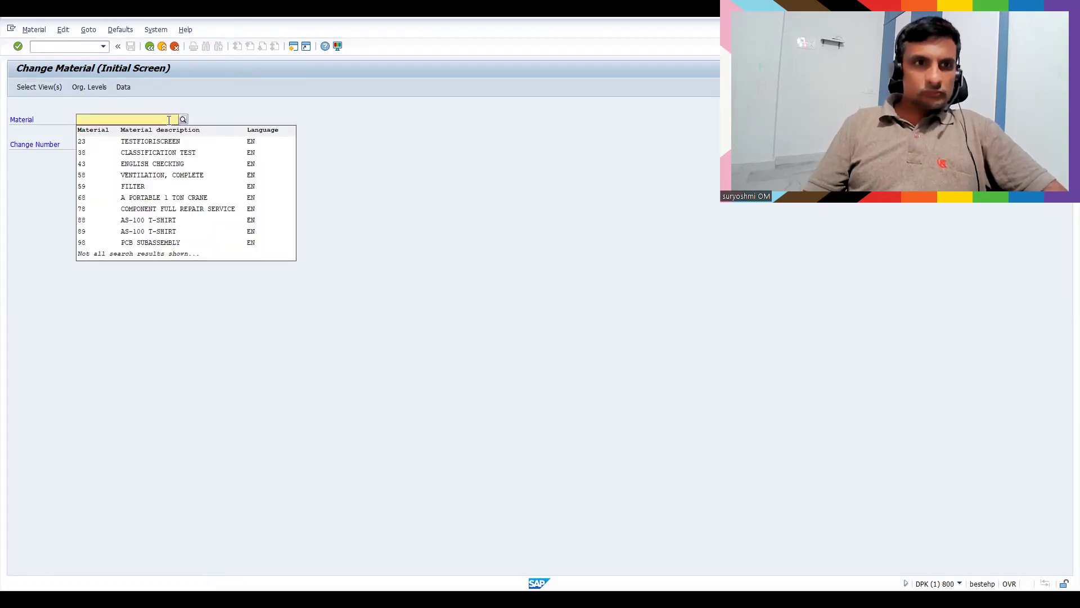
{"action": "left_click", "coordinate": [169, 120]}
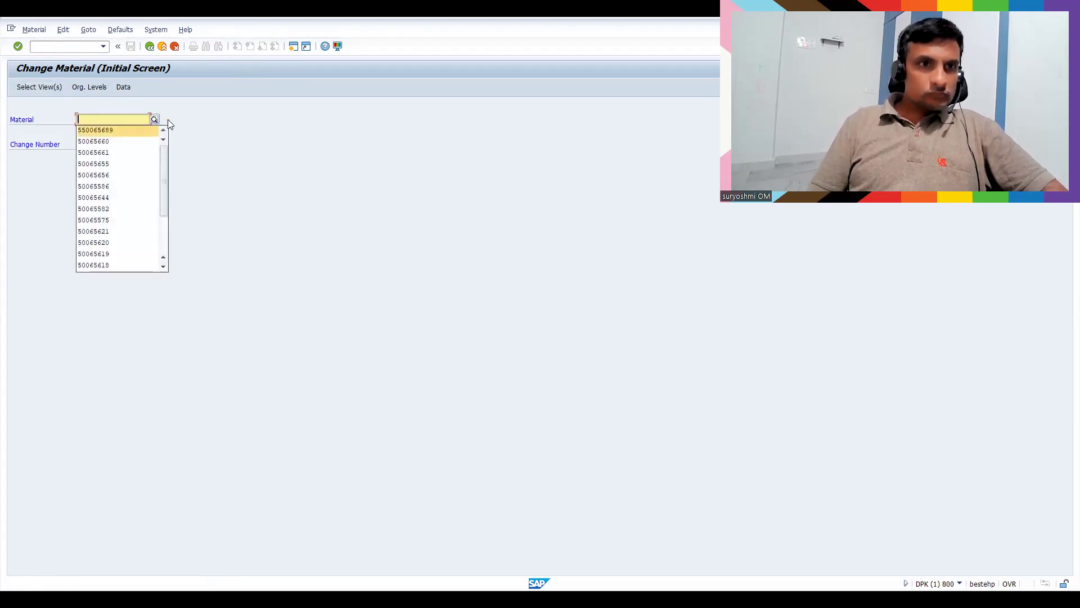
{"action": "left_click", "coordinate": [84, 131]}
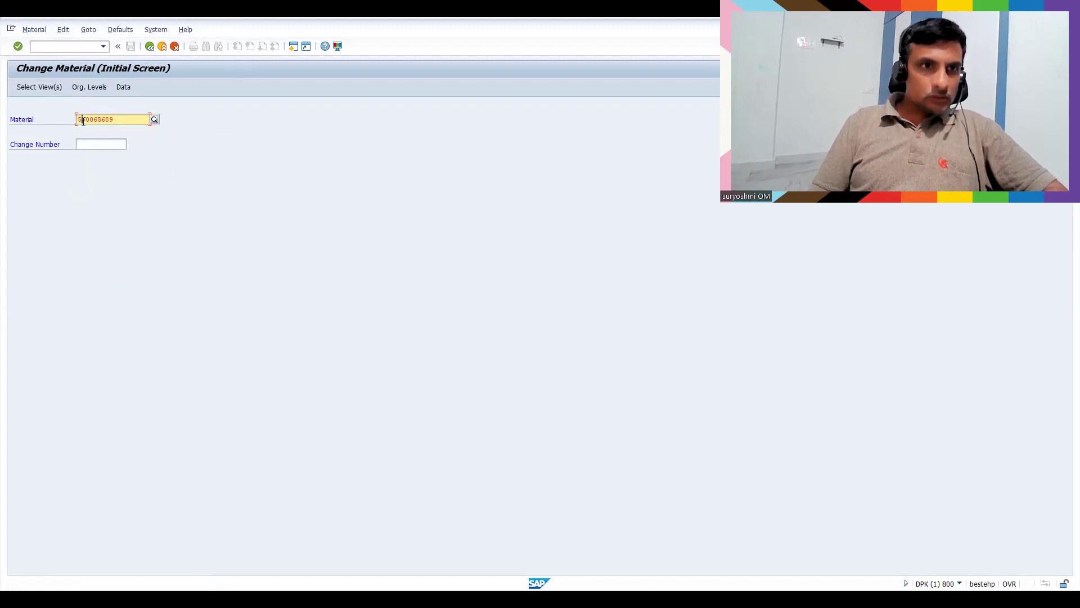
{"action": "key", "text": "Return"}
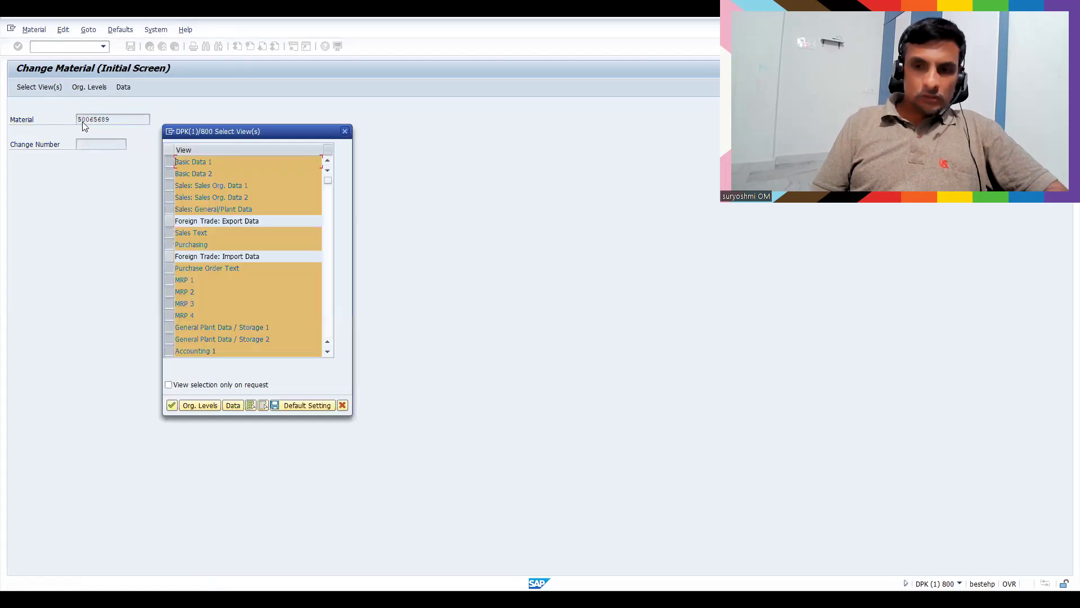
{"action": "key", "text": "Return"}
{"action": "key", "text": "Return"}
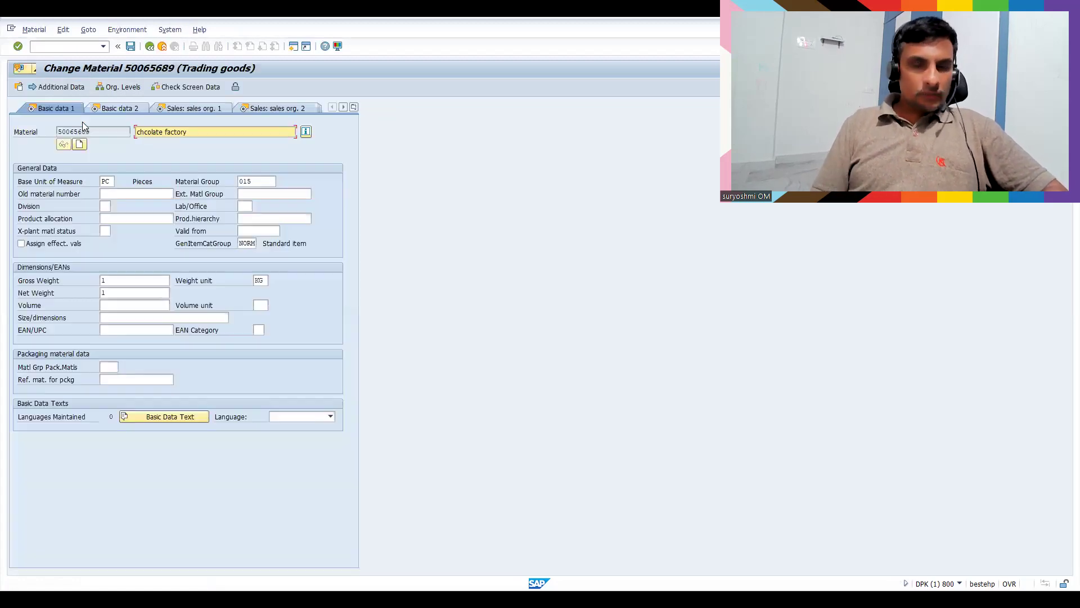
Assign serial number profile IN01 to the material in its Sales: General/Plant data and save the material.
{"action": "left_click", "coordinate": [117, 110]}
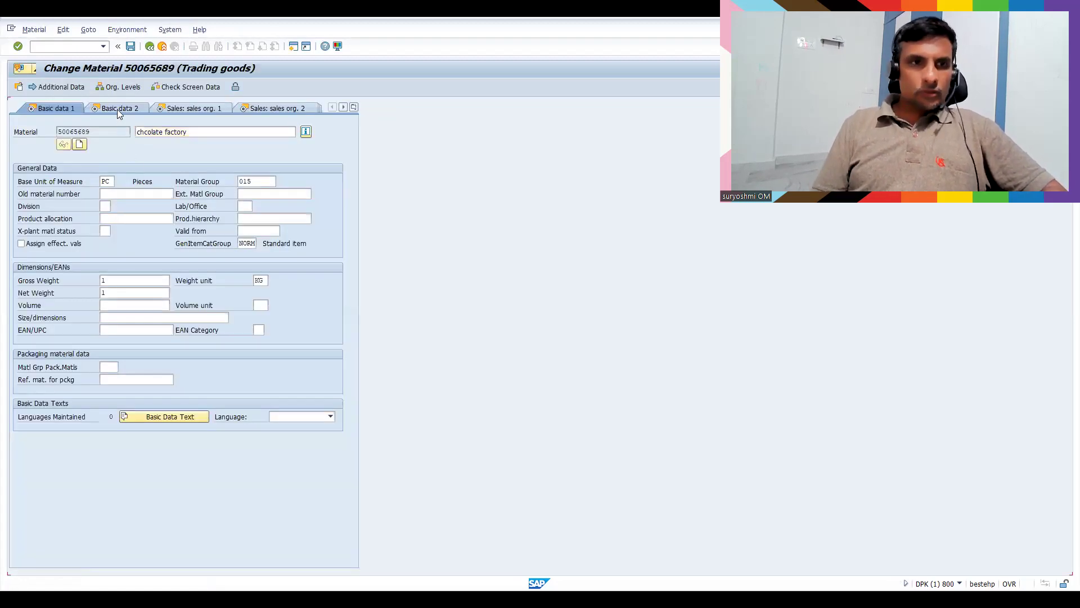
{"action": "key", "text": "Return"}
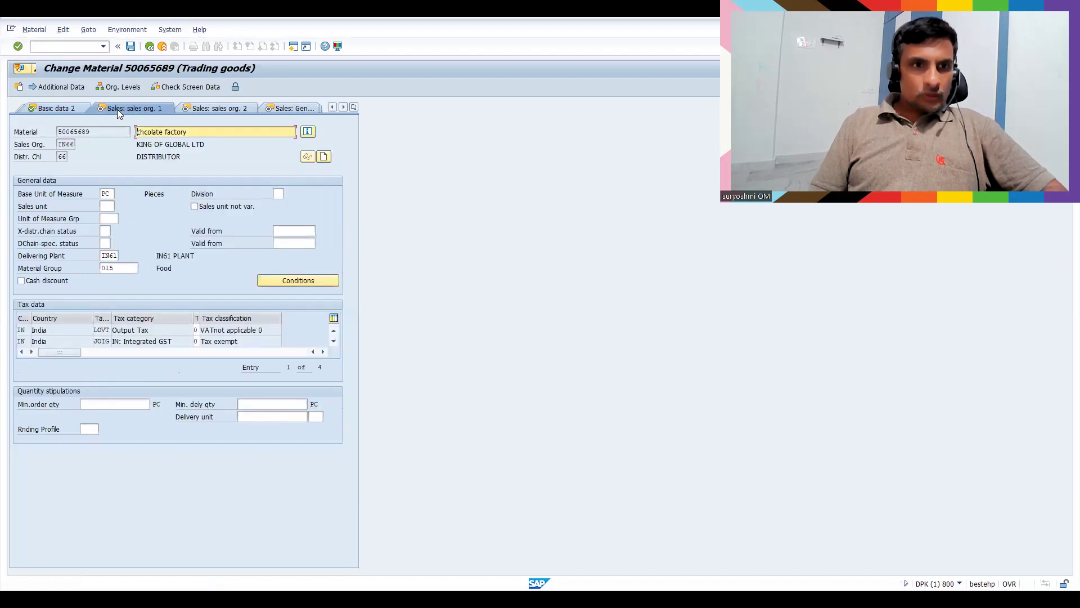
{"action": "key", "text": "Return"}
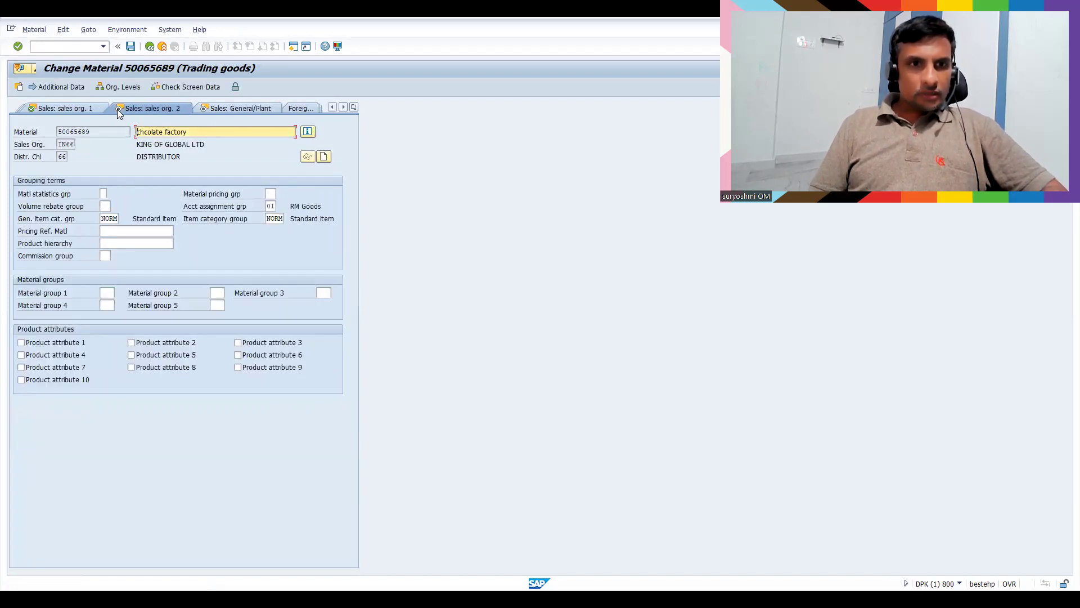
{"action": "key", "text": "Return"}
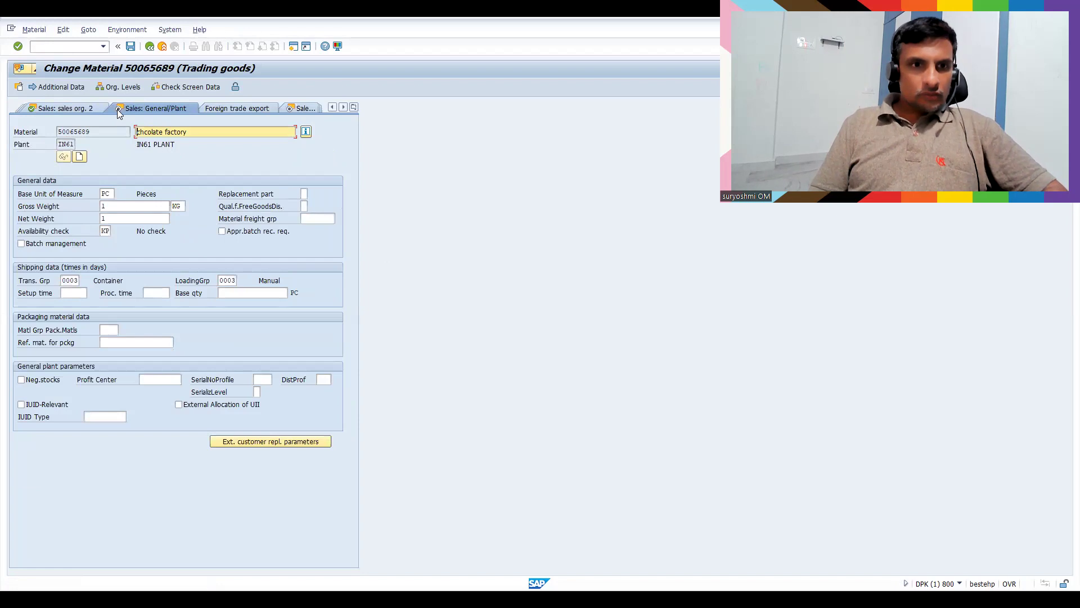
{"action": "left_click", "coordinate": [260, 380]}
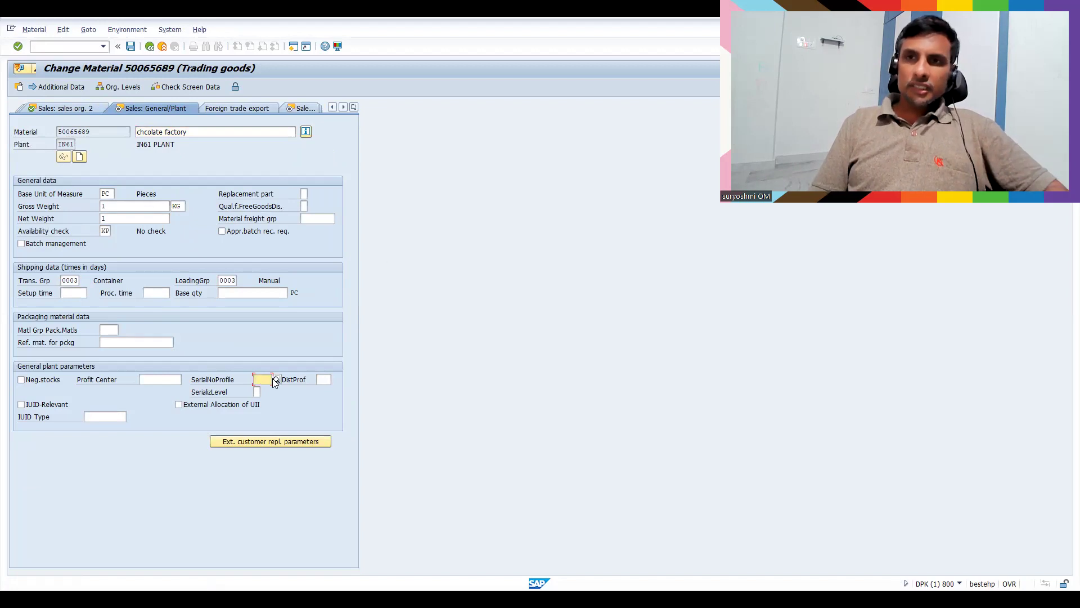
{"action": "left_click", "coordinate": [275, 379]}
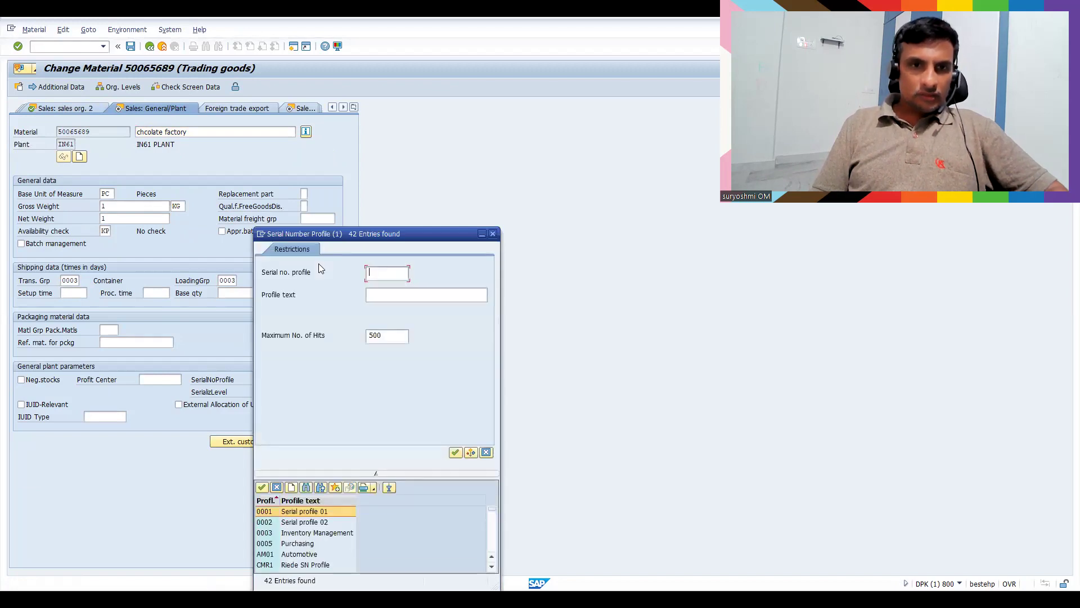
{"action": "type", "text": "in01"}
{"action": "key", "text": "Return"}
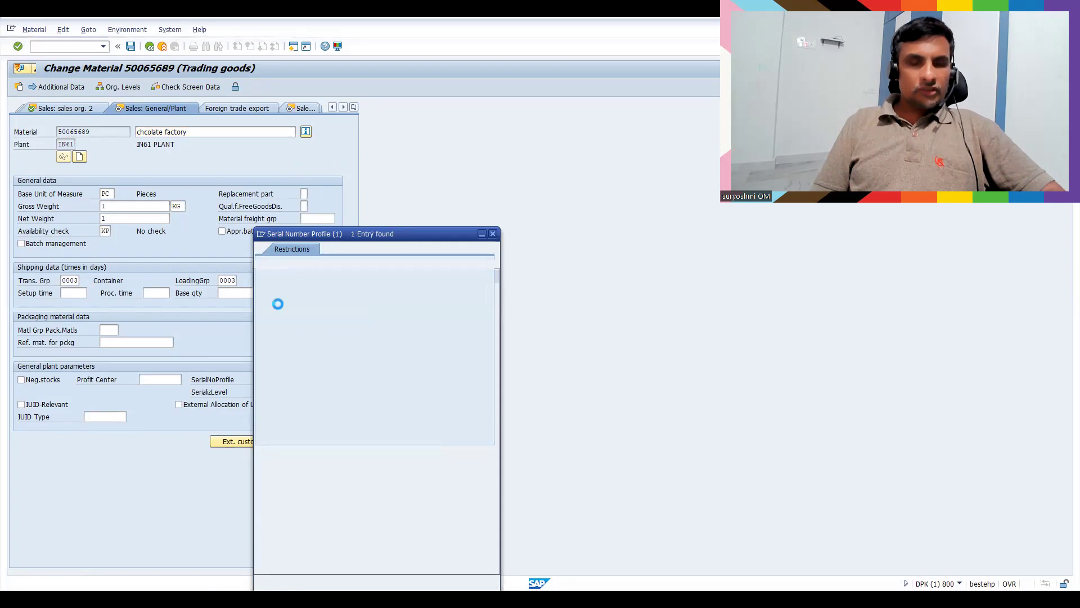
{"action": "key", "text": "Return"}
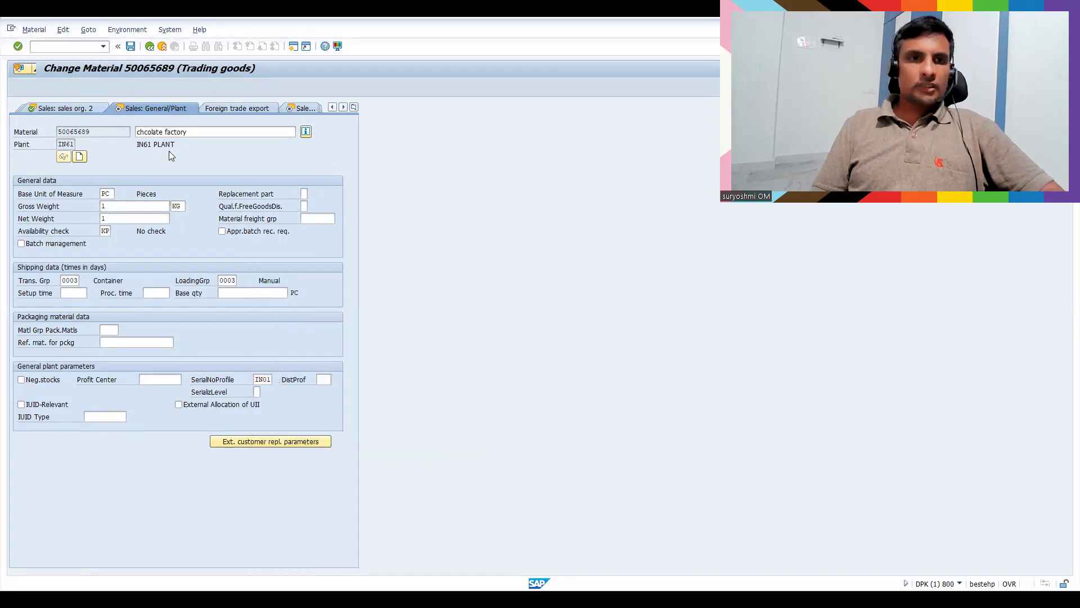
{"action": "left_click", "coordinate": [130, 46]}
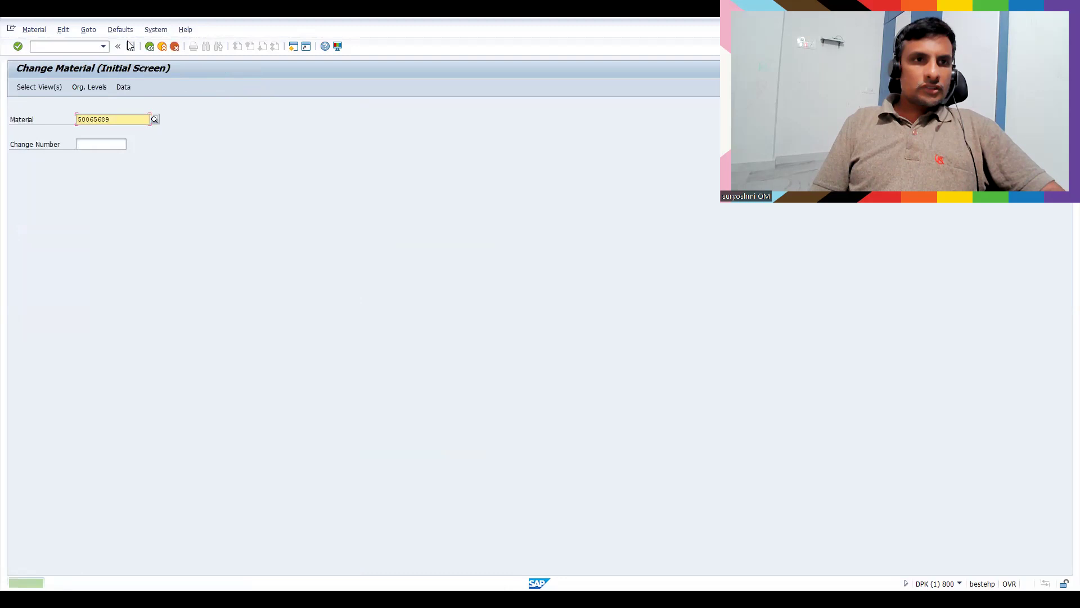
Start transaction /nva01, create a standard order of type OR and enter the sold-to party's customer number.
{"action": "left_click", "coordinate": [65, 45]}
{"action": "type", "text": "/nva01"}
{"action": "key", "text": "Return"}
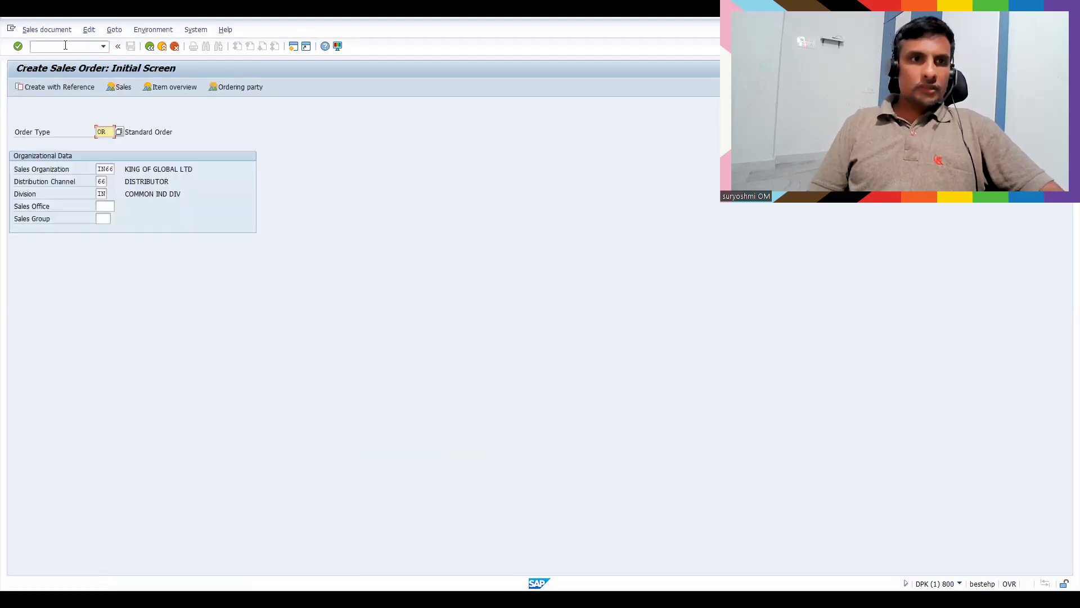
{"action": "key", "text": "Return"}
{"action": "type", "text": "200023"}
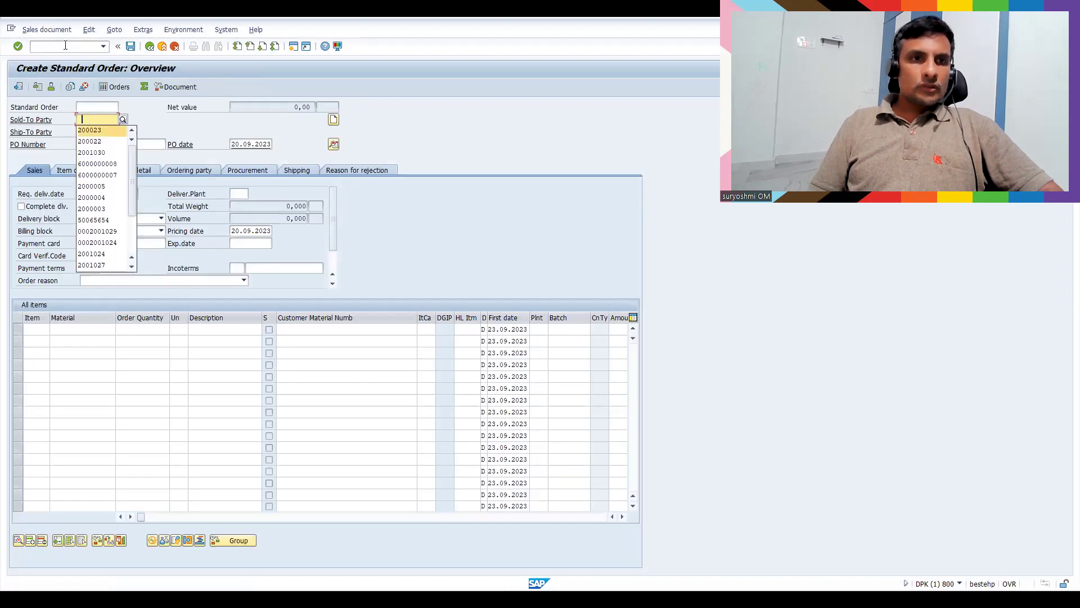
{"action": "key", "text": "Return"}
Add material 50065689 as an order item with a quantity of 1.
{"action": "type", "text": "50065689"}
{"action": "key", "text": "Tab"}
{"action": "type", "text": "1"}
{"action": "key", "text": "Return"}
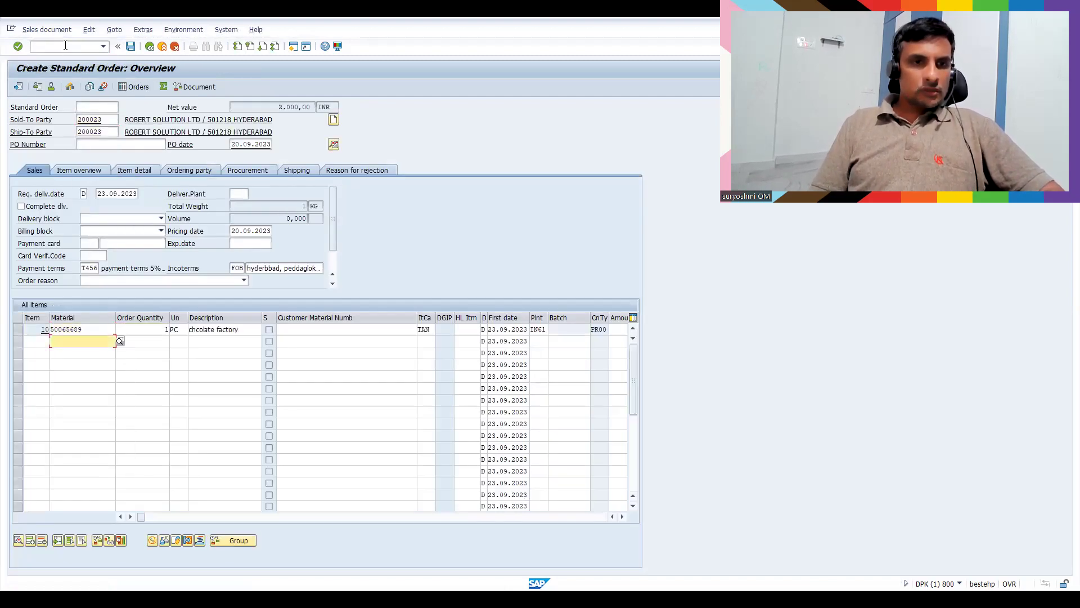
Create a serial number automatically in the technical objects of order item 10, and terminate the processing without keeping it.
{"action": "left_click", "coordinate": [18, 329]}
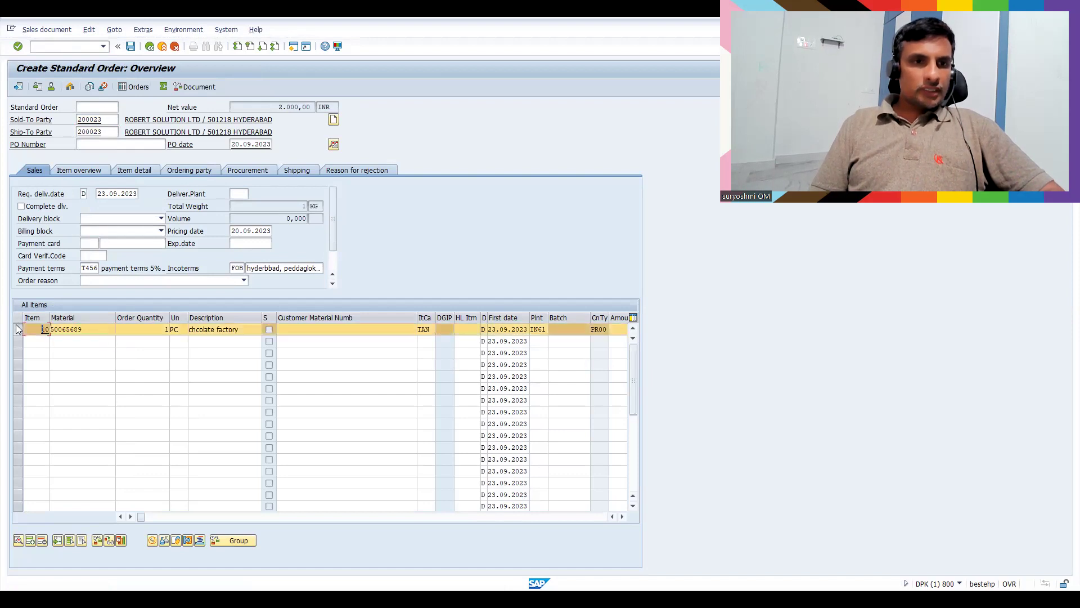
{"action": "left_click", "coordinate": [143, 30]}
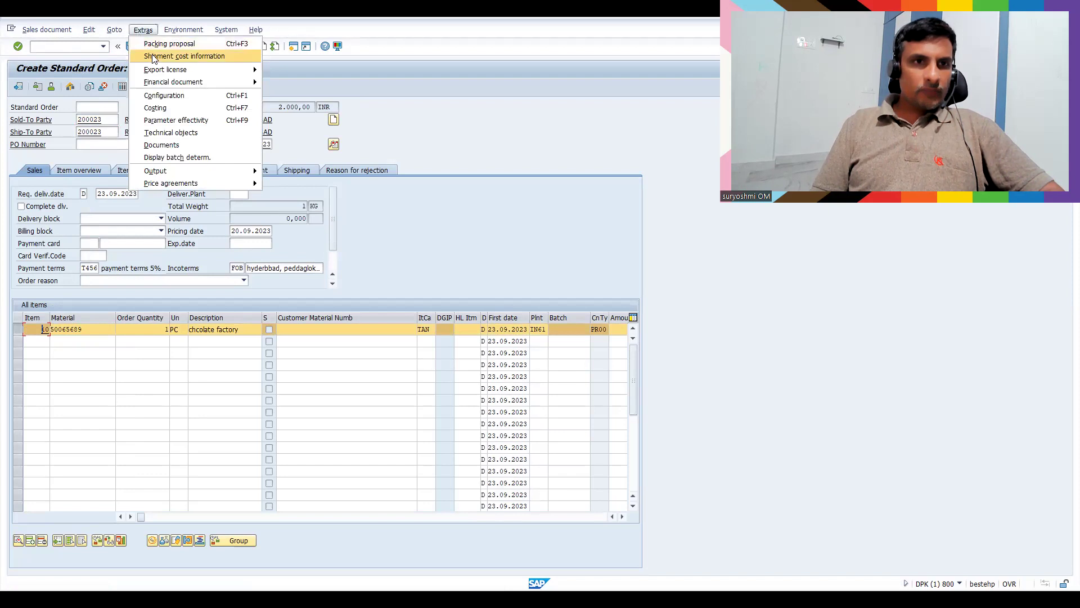
{"action": "left_click", "coordinate": [158, 134]}
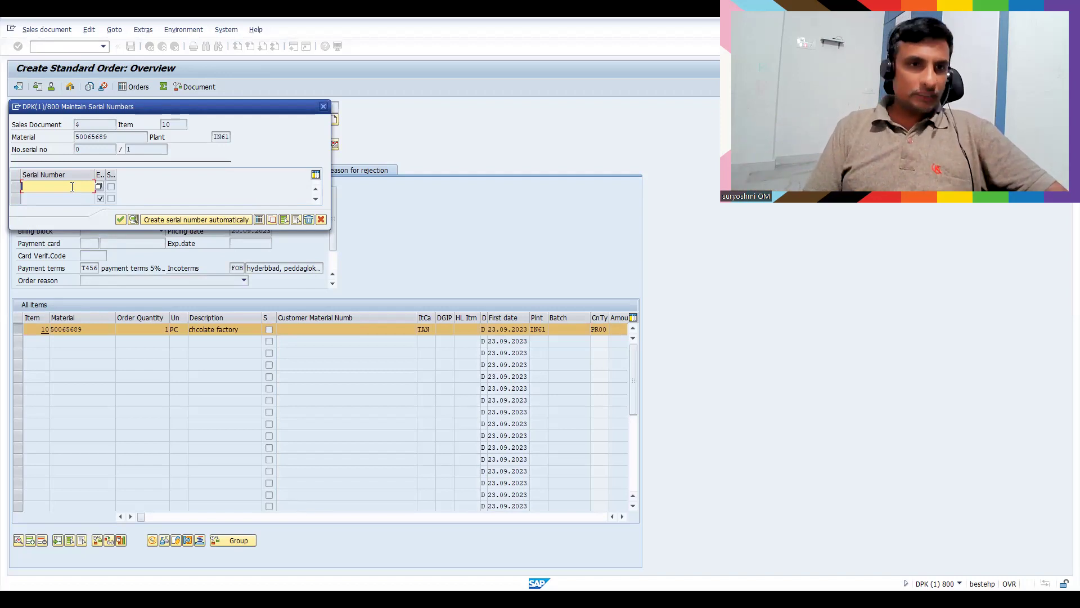
{"action": "left_click", "coordinate": [176, 220]}
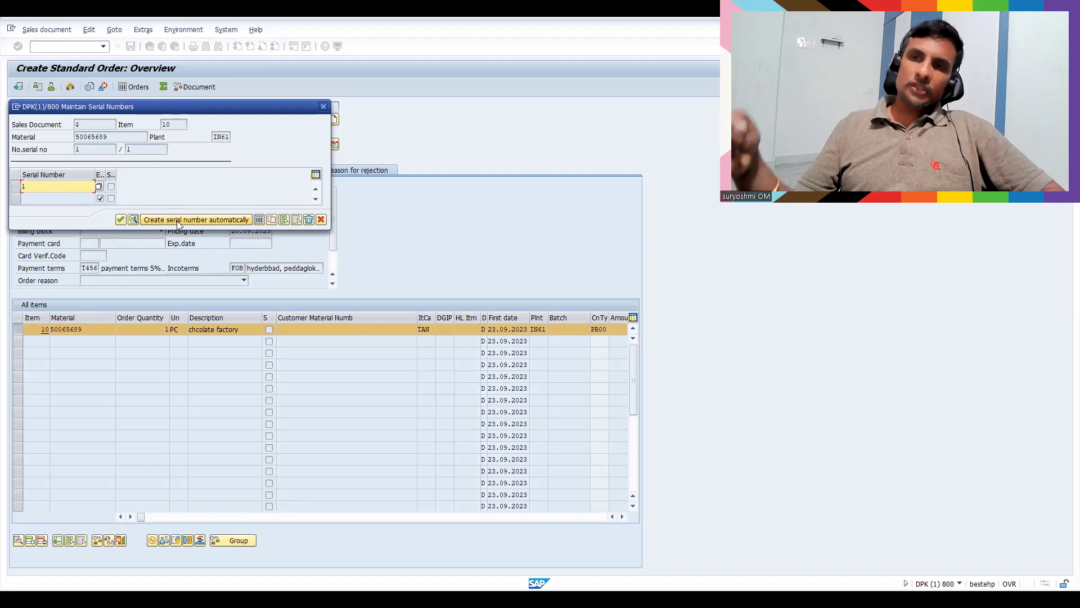
{"action": "left_click", "coordinate": [321, 220]}
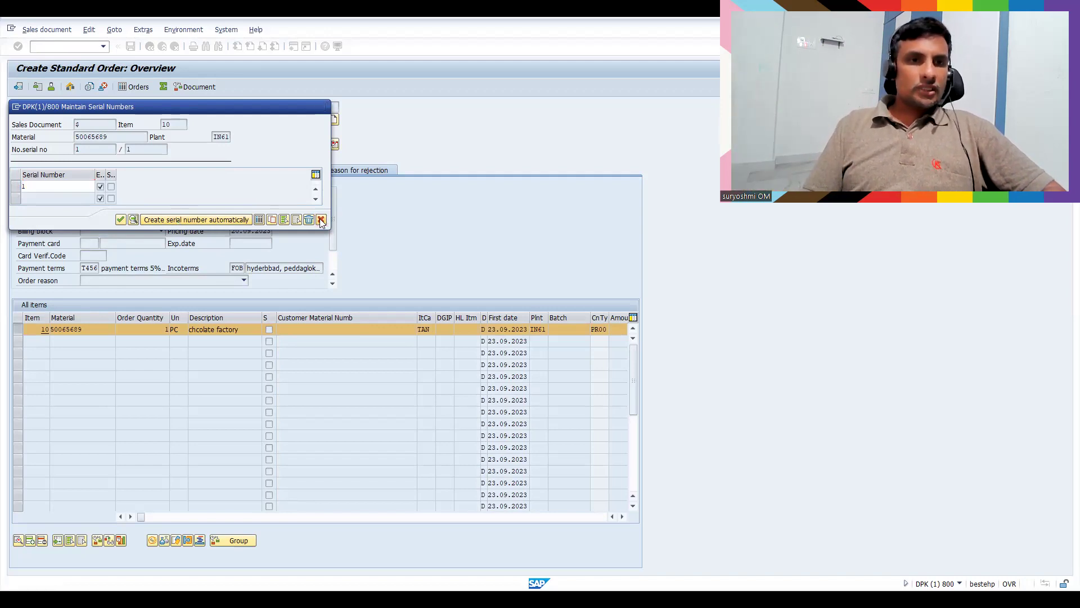
{"action": "left_click", "coordinate": [321, 219]}
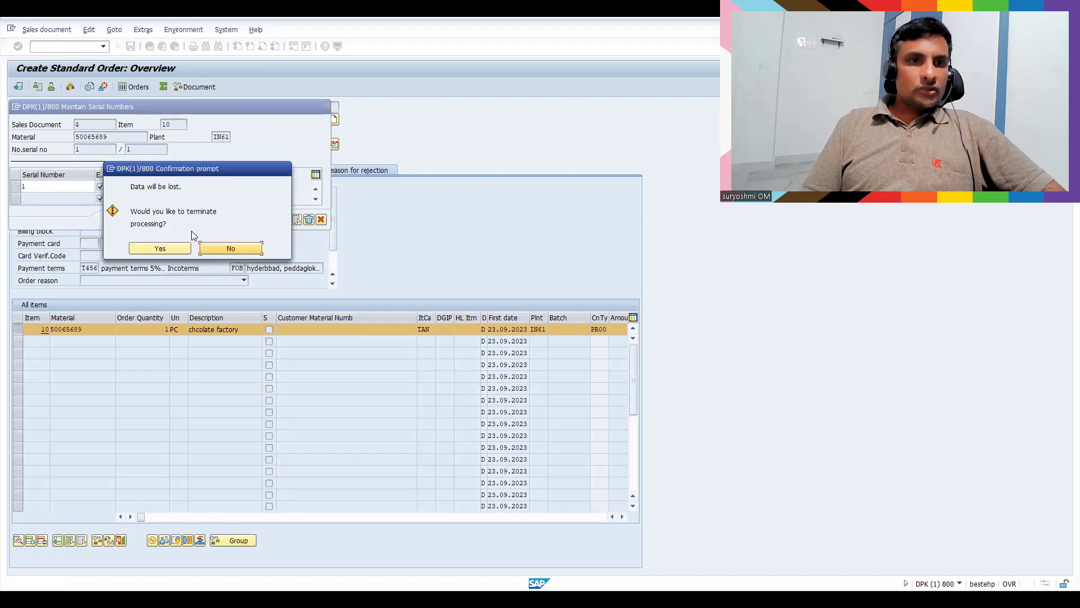
{"action": "left_click", "coordinate": [160, 248]}
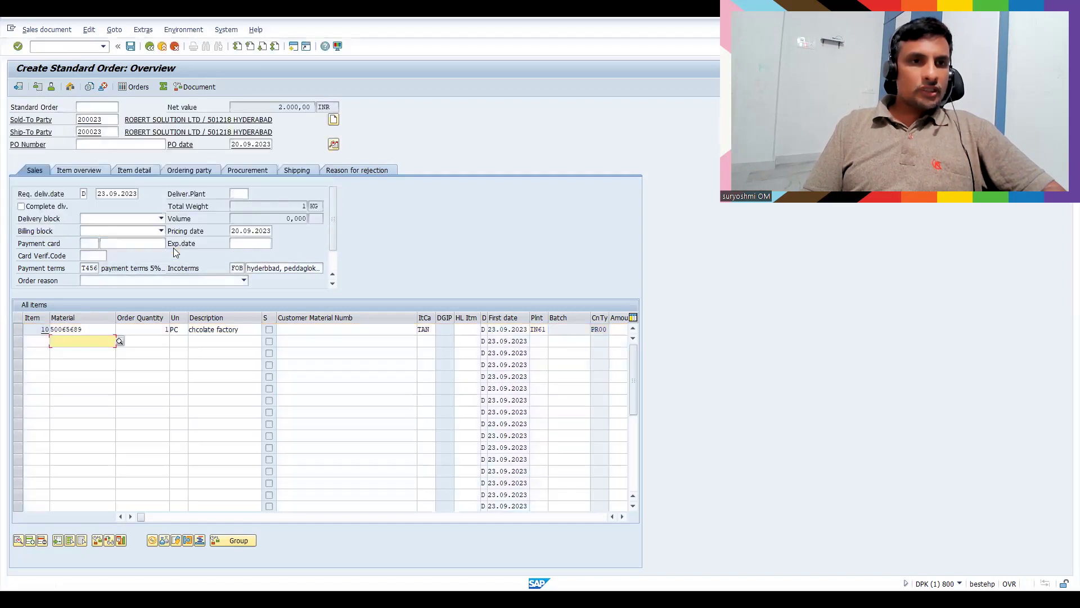
Save the standard order and display the SAP Customizing Implementation Guide through transaction /nspro.
{"action": "left_click", "coordinate": [129, 47]}
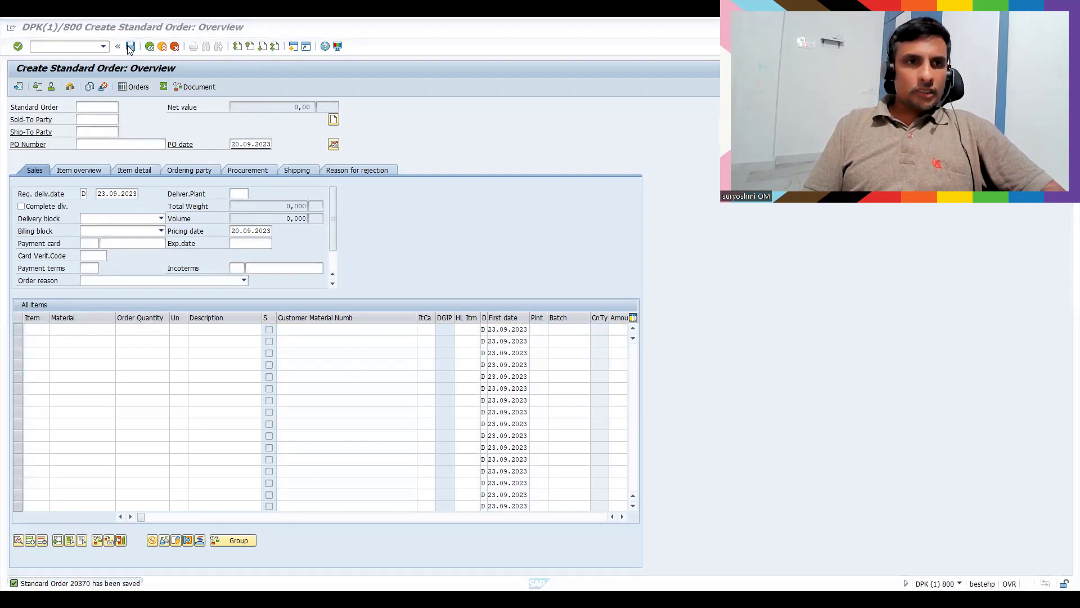
{"action": "left_click", "coordinate": [61, 45]}
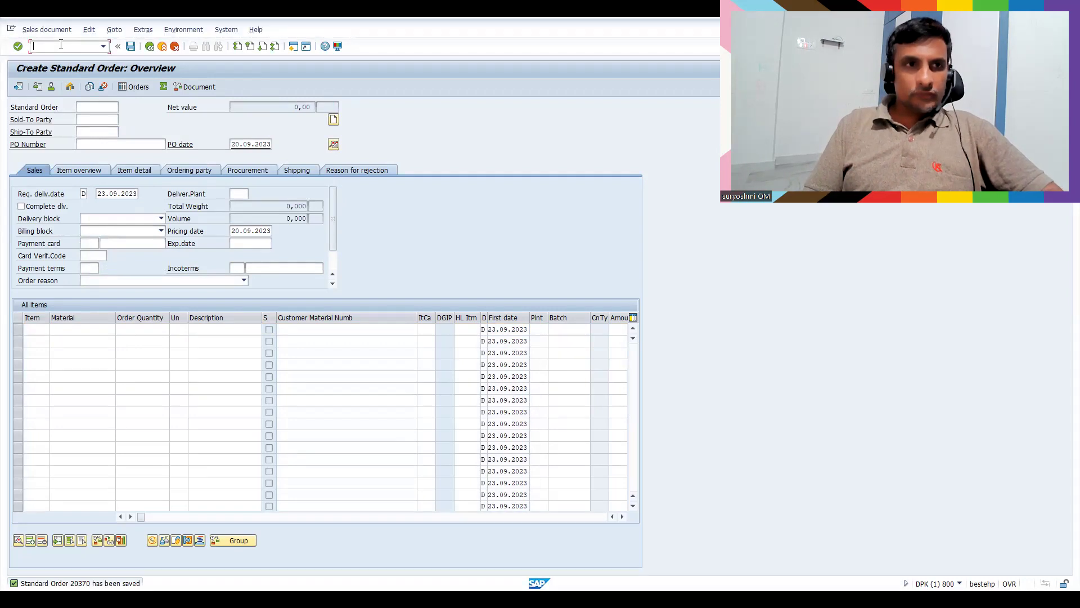
{"action": "type", "text": "/nspro"}
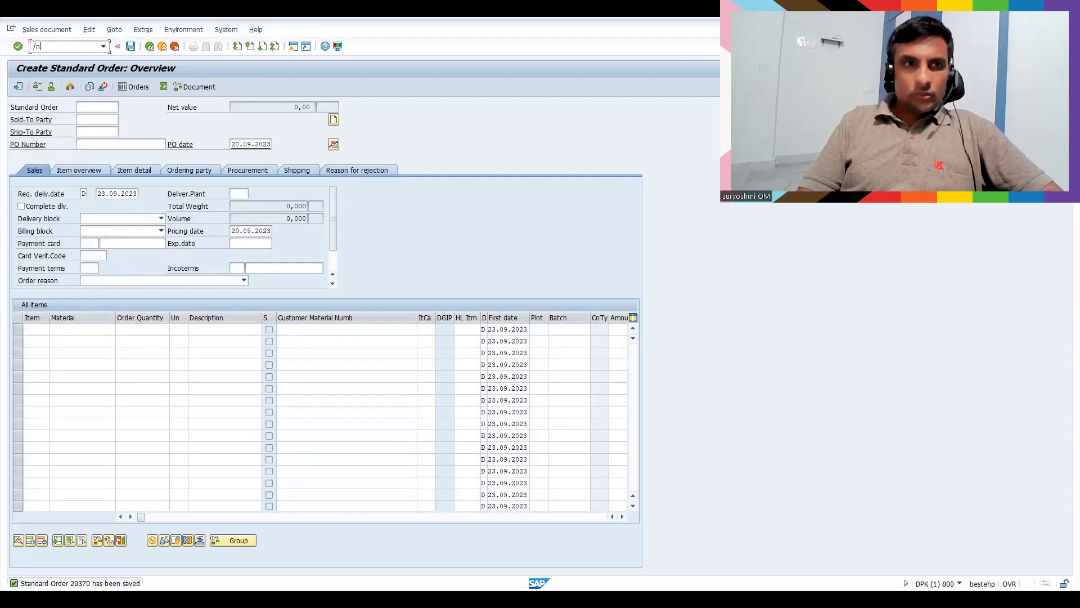
{"action": "key", "text": "Return"}
{"action": "left_click", "coordinate": [56, 88]}
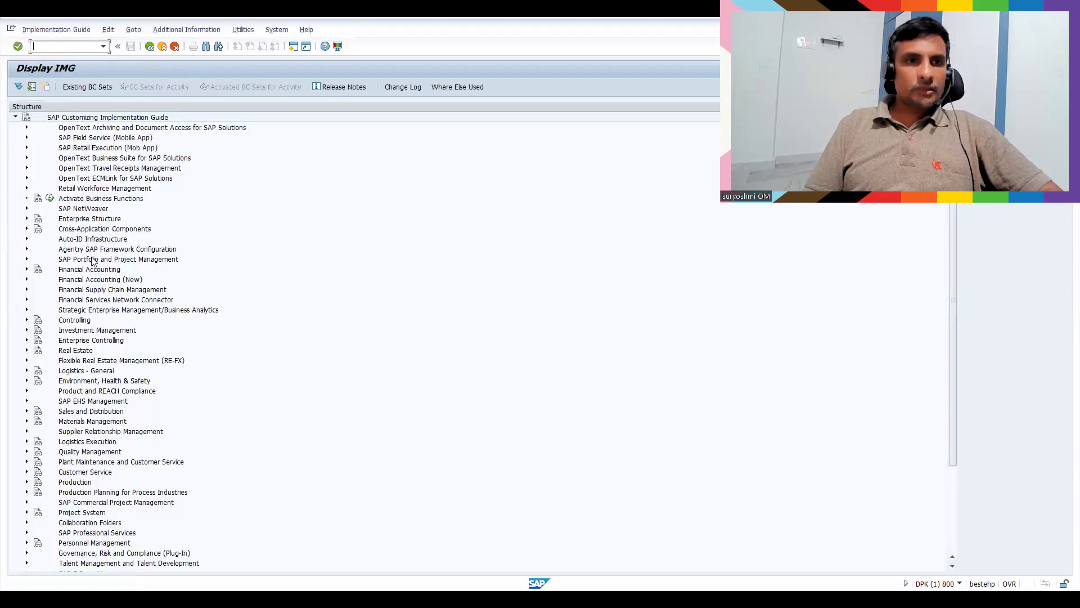
Expand the Serial Numbers node under Basic Functions of Sales and Distribution in the Implementation Guide.
{"action": "left_click", "coordinate": [93, 280]}
{"action": "key", "text": "Down"}
{"action": "key", "text": "Down"}
{"action": "key", "text": "Down"}
{"action": "key", "text": "Down"}
{"action": "key", "text": "Down"}
{"action": "key", "text": "Down"}
{"action": "key", "text": "Down"}
{"action": "key", "text": "Down"}
{"action": "key", "text": "Down"}
{"action": "key", "text": "Down"}
{"action": "key", "text": "Down"}
{"action": "key", "text": "Down"}
{"action": "key", "text": "Down"}
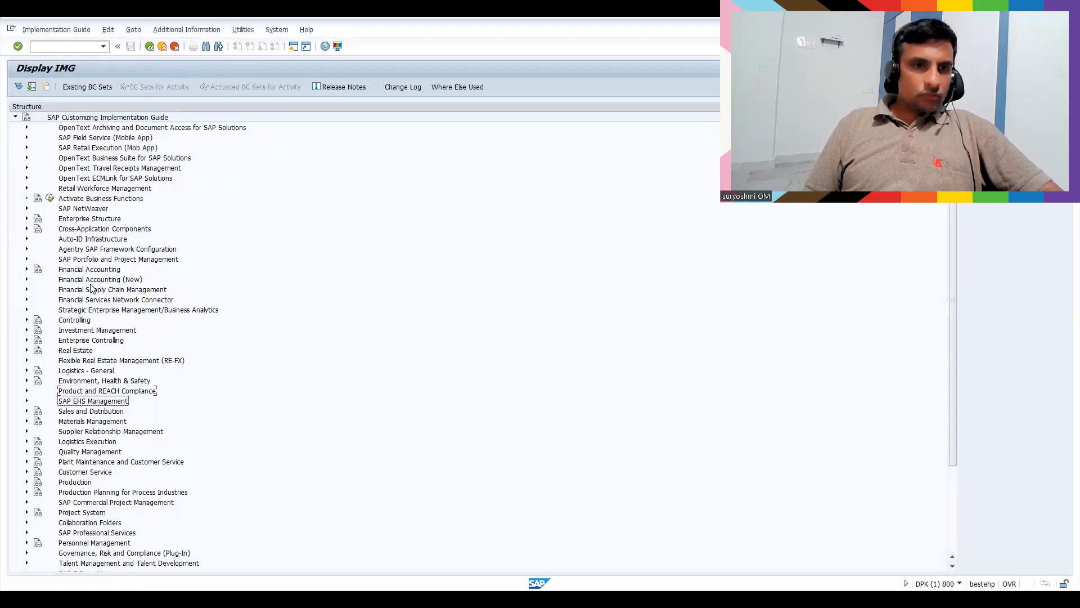
{"action": "key", "text": "Right"}
{"action": "key", "text": "Down"}
{"action": "key", "text": "Down"}
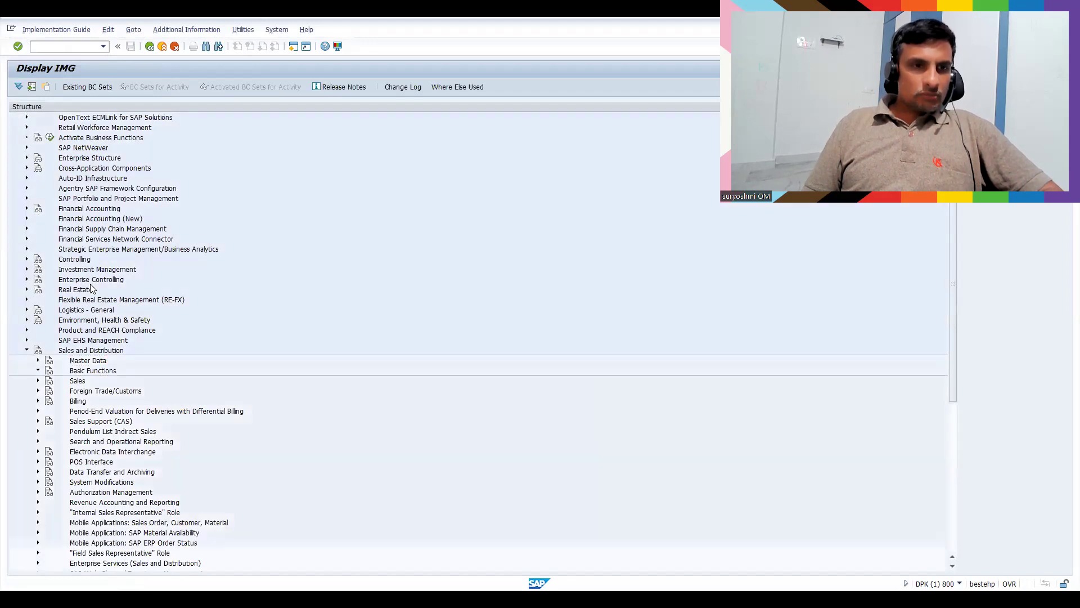
{"action": "key", "text": "Right"}
{"action": "key", "text": "Down"}
{"action": "key", "text": "Down"}
{"action": "key", "text": "Down"}
{"action": "key", "text": "Down"}
{"action": "key", "text": "Down"}
{"action": "key", "text": "Down"}
{"action": "key", "text": "Down"}
{"action": "key", "text": "Down"}
{"action": "key", "text": "Down"}
{"action": "key", "text": "Down"}
{"action": "key", "text": "Down"}
{"action": "key", "text": "Down"}
{"action": "key", "text": "Down"}
{"action": "key", "text": "Down"}
{"action": "key", "text": "Down"}
{"action": "key", "text": "Down"}
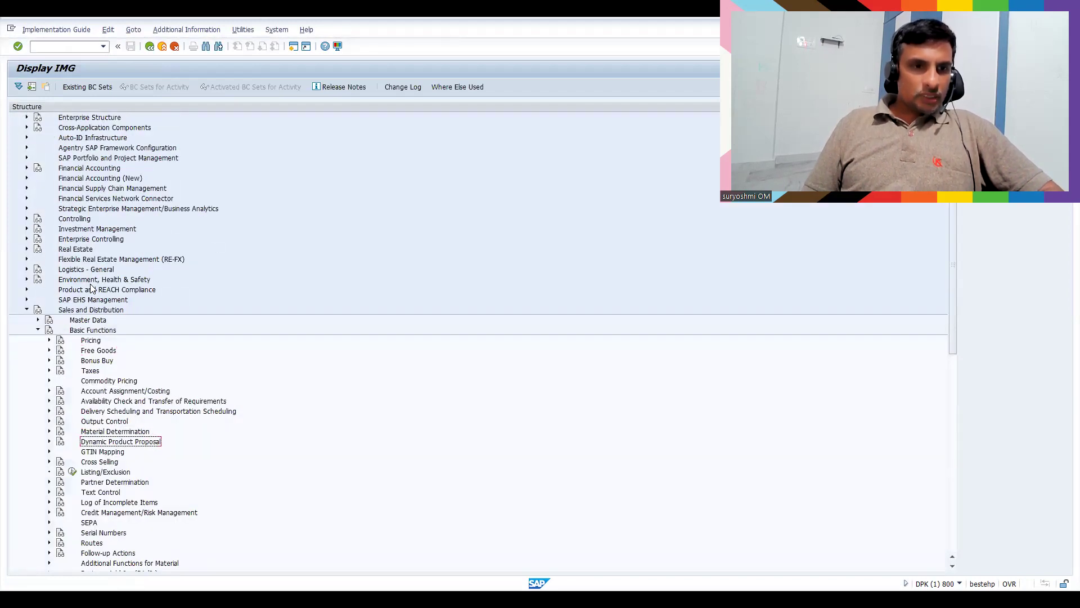
{"action": "key", "text": "Down"}
{"action": "key", "text": "Down"}
{"action": "key", "text": "Down"}
{"action": "key", "text": "Down"}
{"action": "key", "text": "Right"}
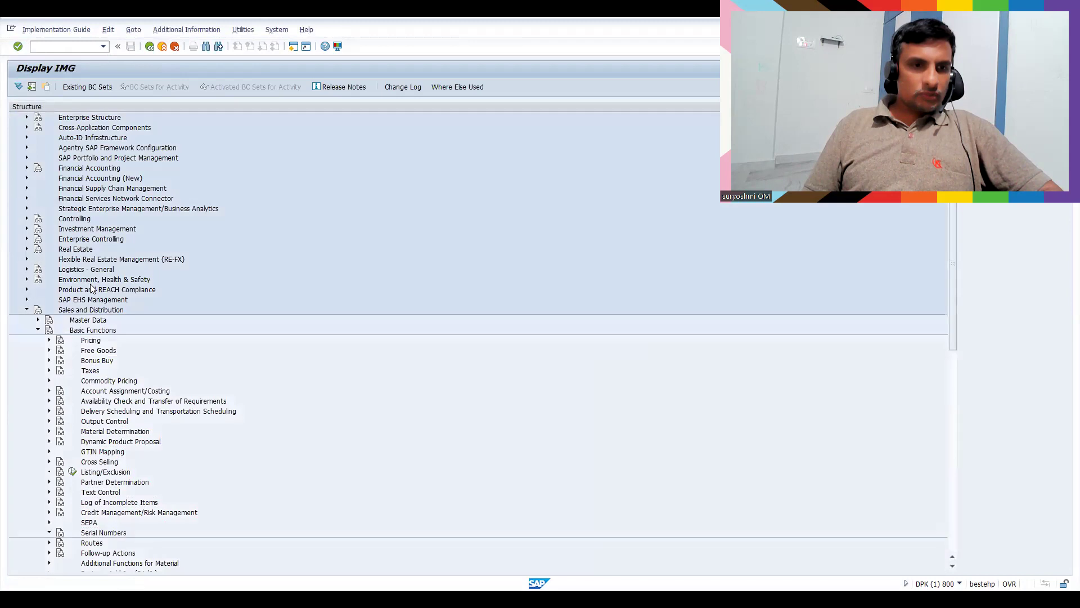
{"action": "key", "text": "Down"}
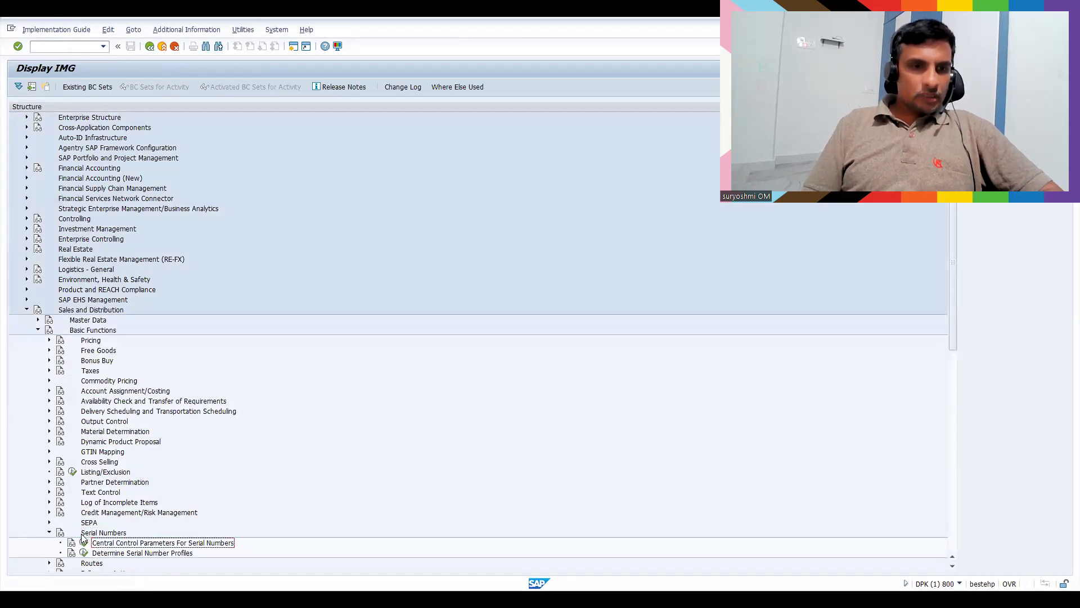
Display the serializing procedures of serial number profile IN01 through Determine Serial Number Profiles.
{"action": "left_click", "coordinate": [83, 553]}
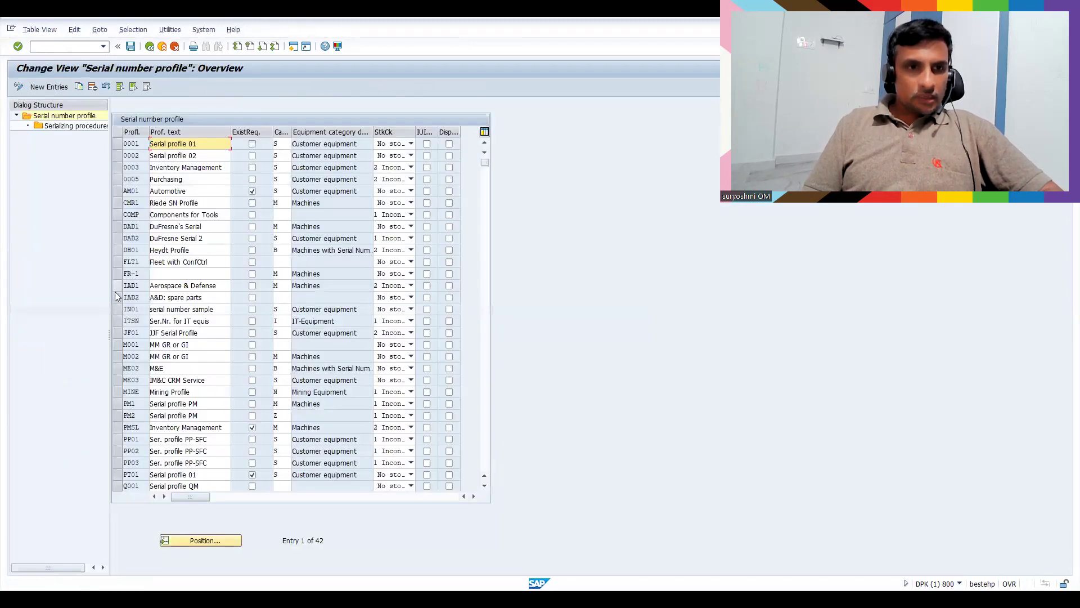
{"action": "left_click", "coordinate": [117, 309]}
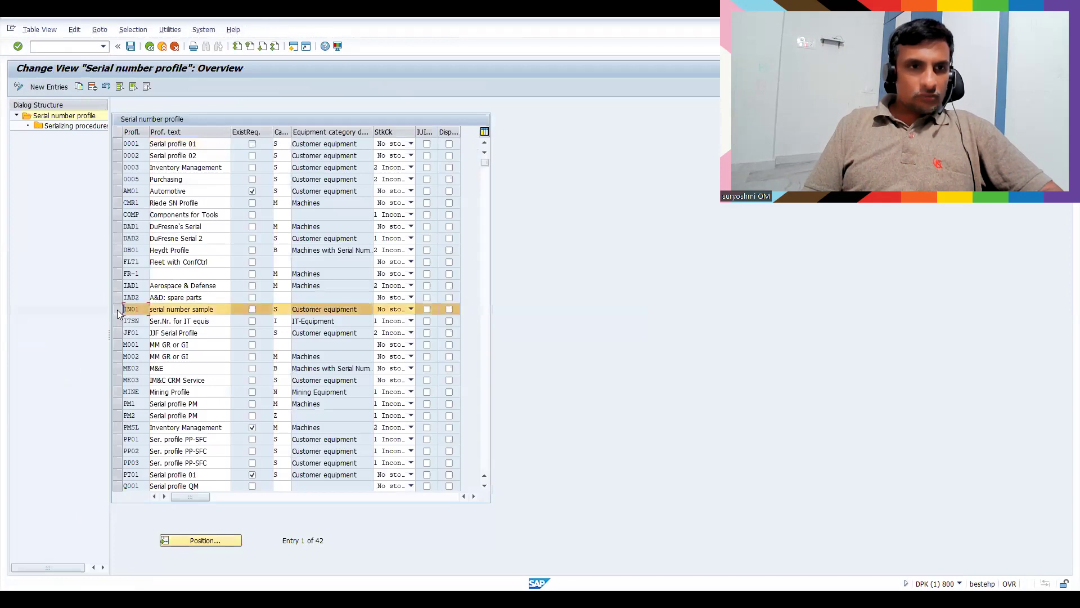
{"action": "double_click", "coordinate": [62, 129]}
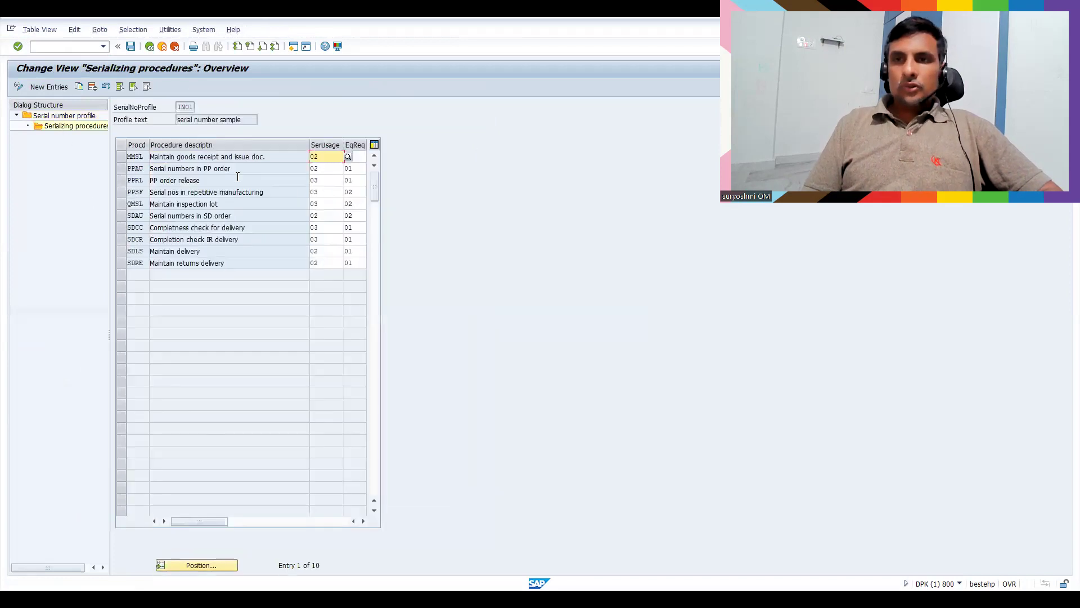
Enter serial number usage 02 for procedure SDAU and review the available equipment requirement values, keeping the existing entry.
{"action": "left_click", "coordinate": [326, 218]}
{"action": "key", "text": "BackSpace"}
{"action": "type", "text": "2"}
{"action": "left_click", "coordinate": [364, 215]}
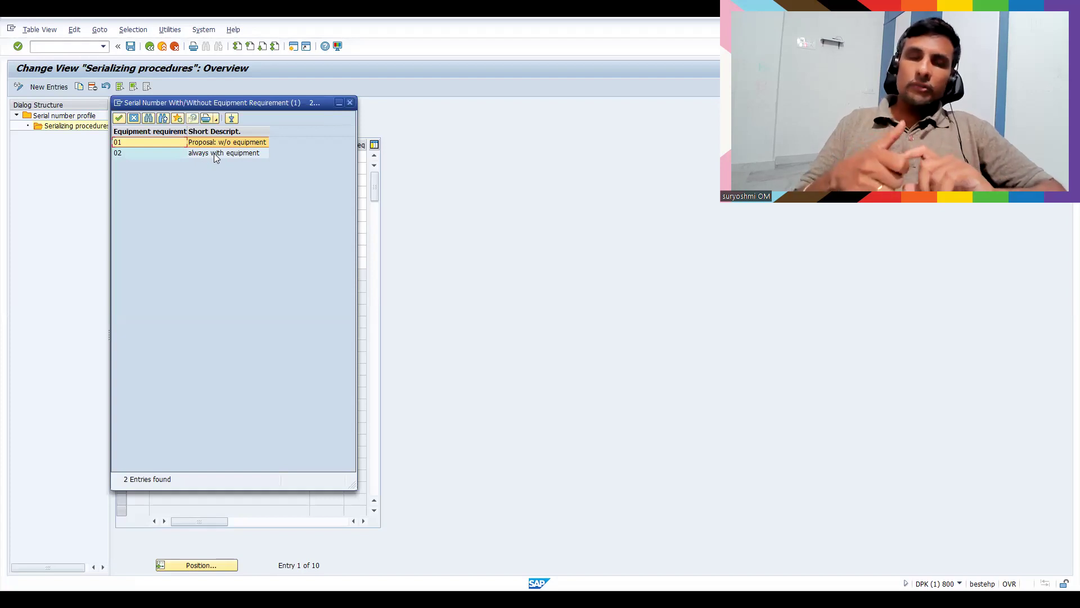
{"action": "left_click", "coordinate": [348, 104]}
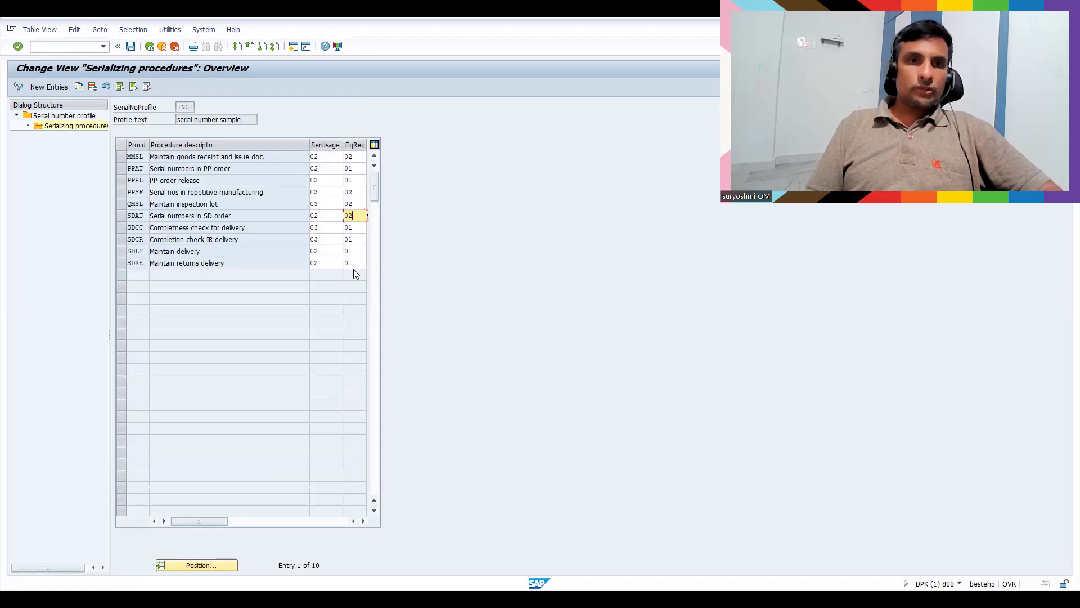
Set the serial number usage of procedure SDLS to 03 and save the change to the proposed customizing request.
{"action": "left_click", "coordinate": [320, 252]}
{"action": "key", "text": "BackSpace"}
{"action": "key", "text": "BackSpace"}
{"action": "type", "text": "03"}
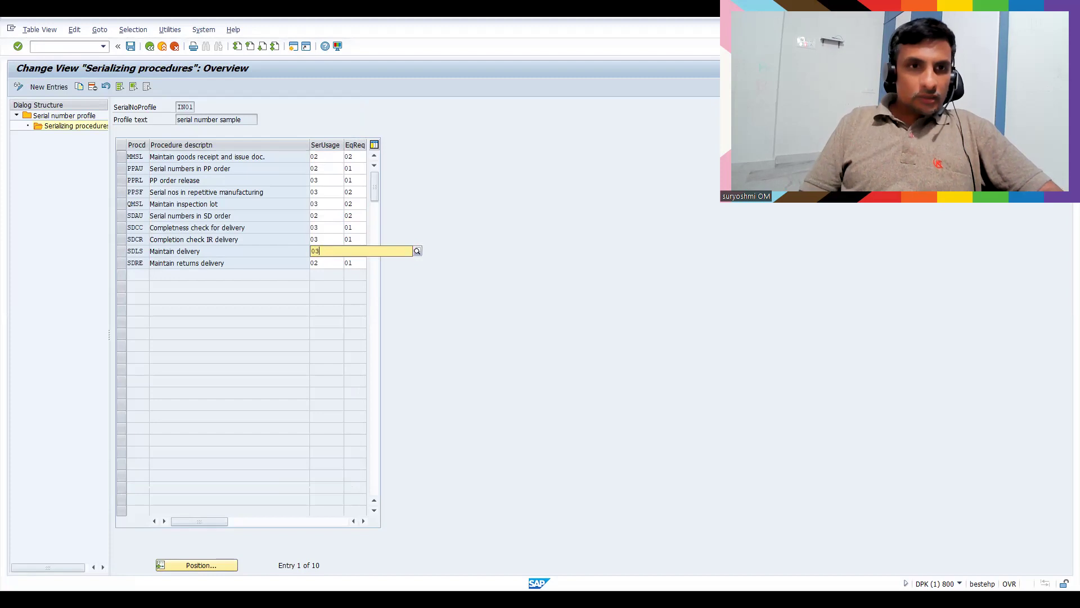
{"action": "key", "text": "Return"}
{"action": "key", "text": "ctrl+s"}
{"action": "left_click", "coordinate": [166, 211]}
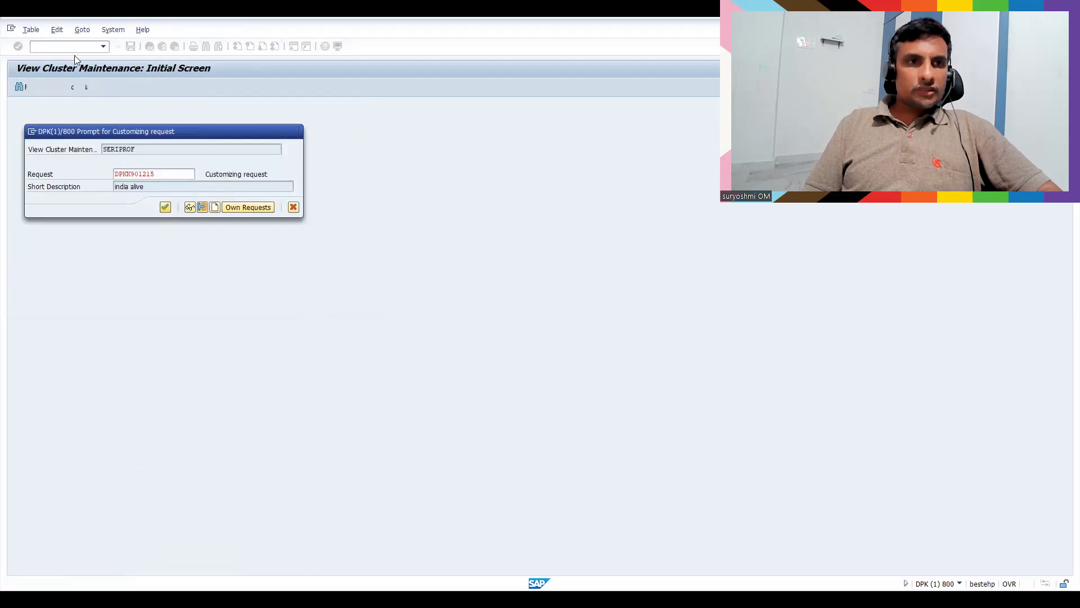
Create and save a standard order through transaction /nva01 with material 50065689 and a quantity of 1.
{"action": "type", "text": "/nva01"}
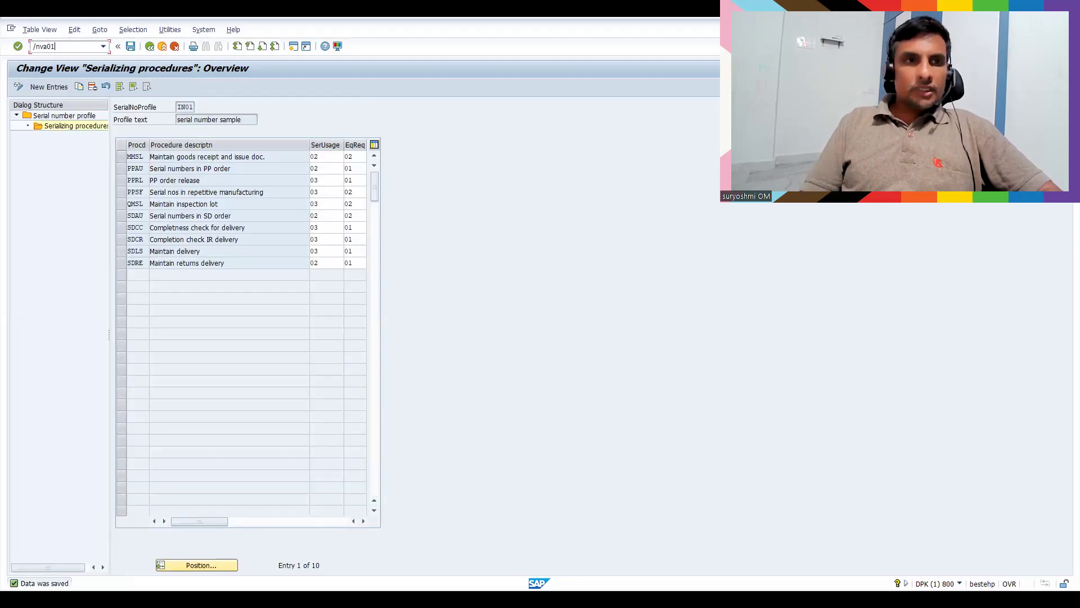
{"action": "key", "text": "Return"}
{"action": "key", "text": "Return"}
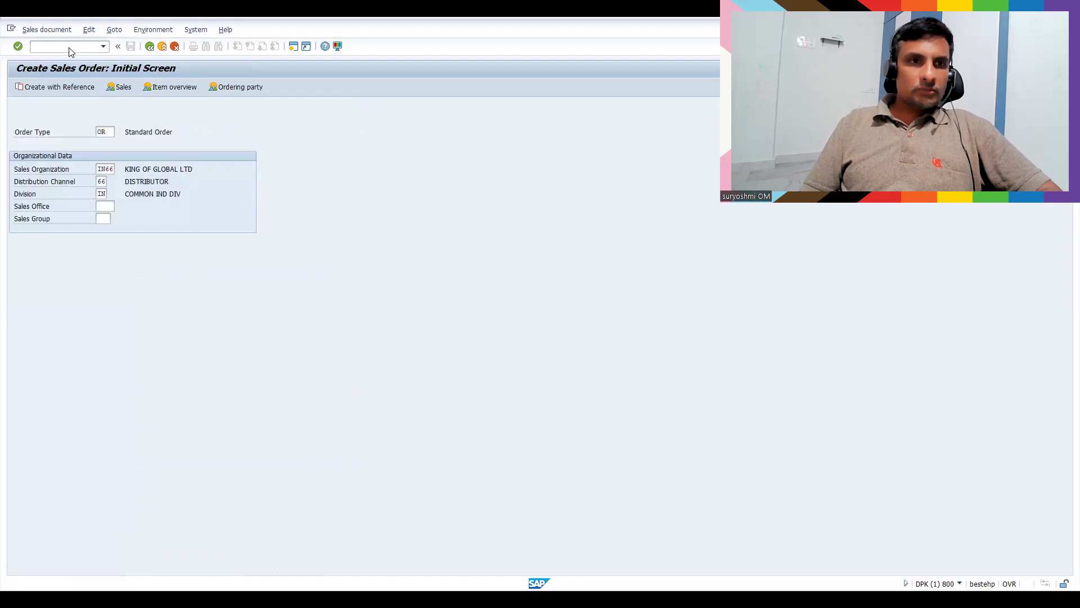
{"action": "key", "text": "Return"}
{"action": "key", "text": "Return"}
{"action": "key", "text": "Return"}
{"action": "key", "text": "Tab"}
{"action": "type", "text": "1"}
{"action": "key", "text": "Return"}
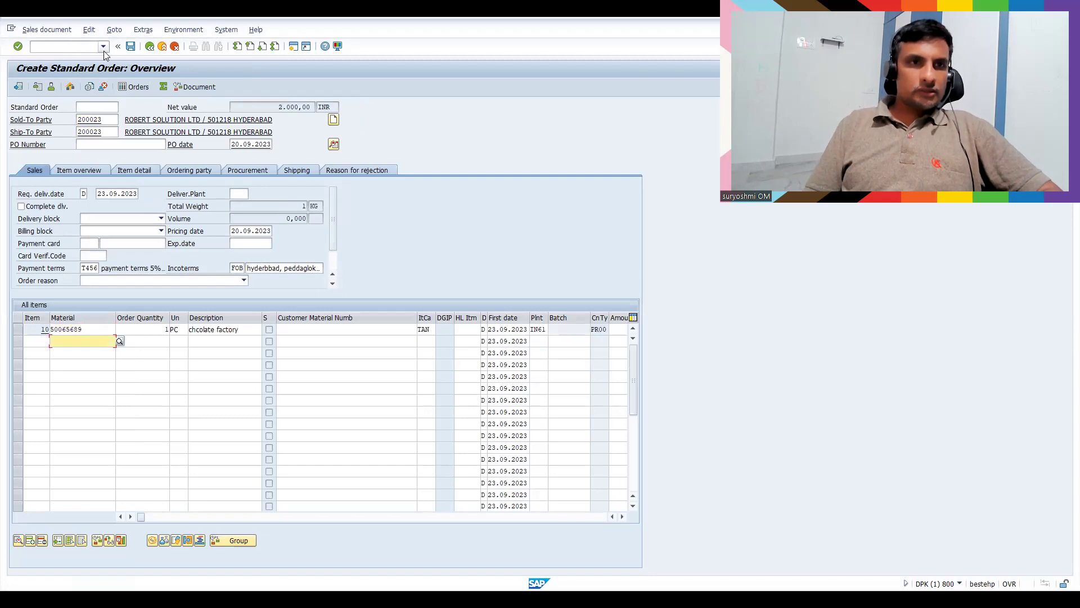
{"action": "left_click", "coordinate": [133, 50]}
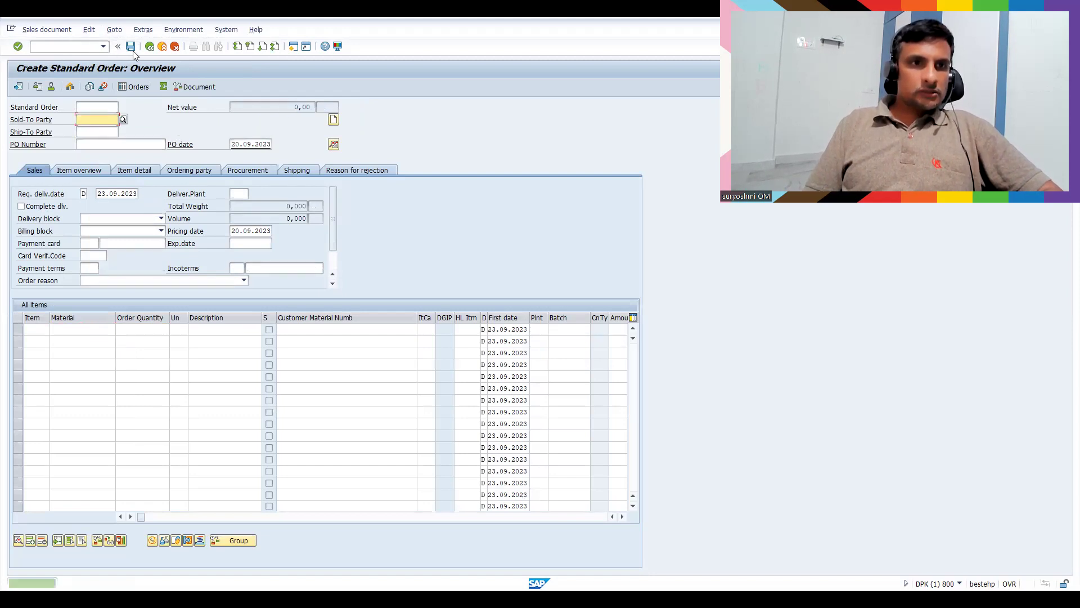
{"action": "left_click", "coordinate": [70, 46]}
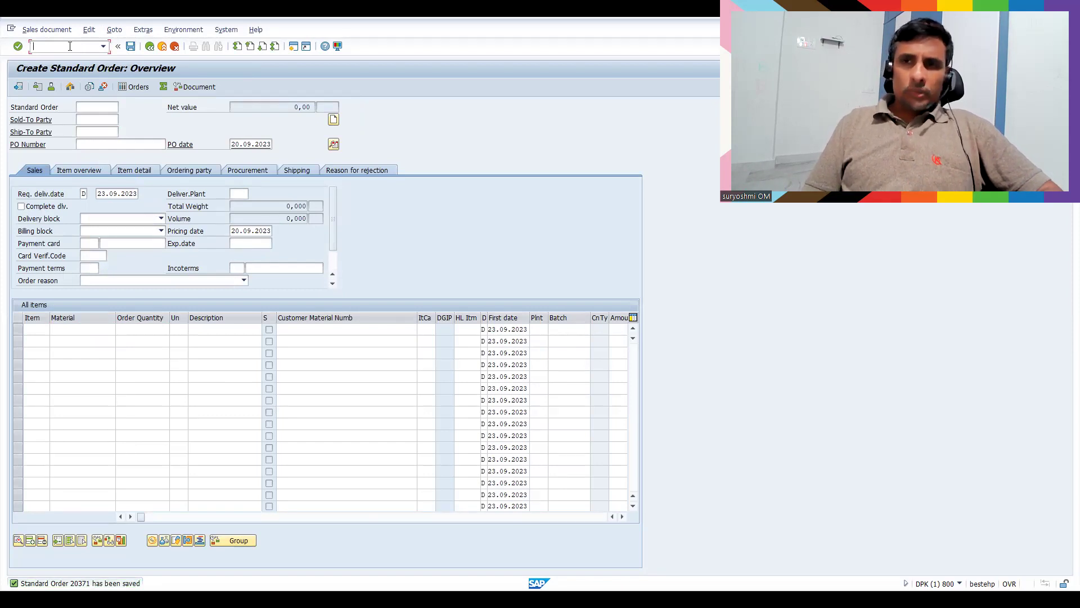
{"action": "type", "text": "/nva02"}
{"action": "key", "text": "Return"}
{"action": "left_click", "coordinate": [67, 46]}
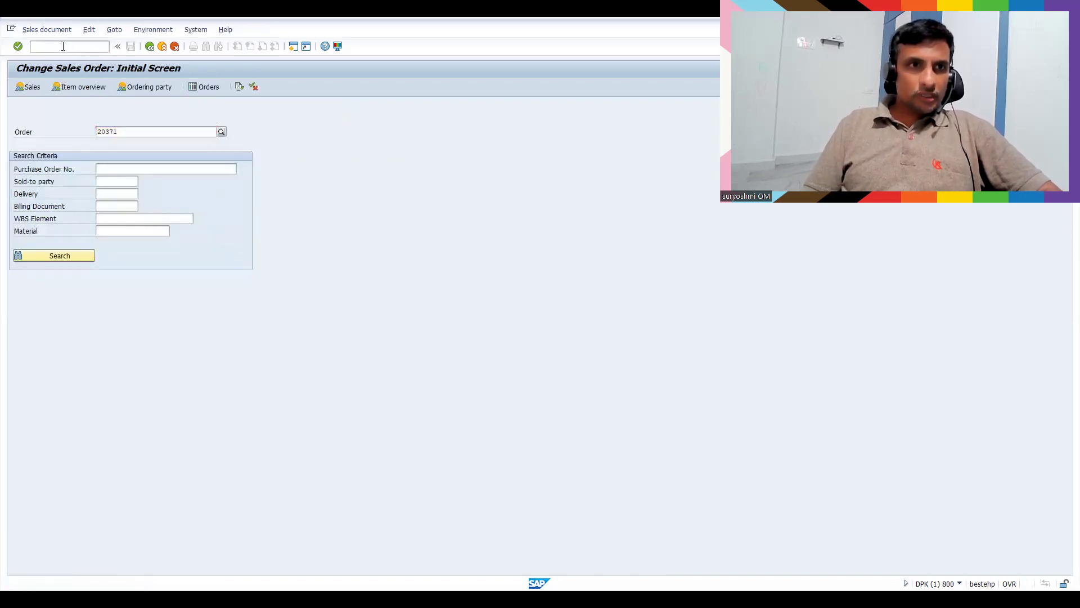
{"action": "type", "text": "/nva01"}
{"action": "key", "text": "Return"}
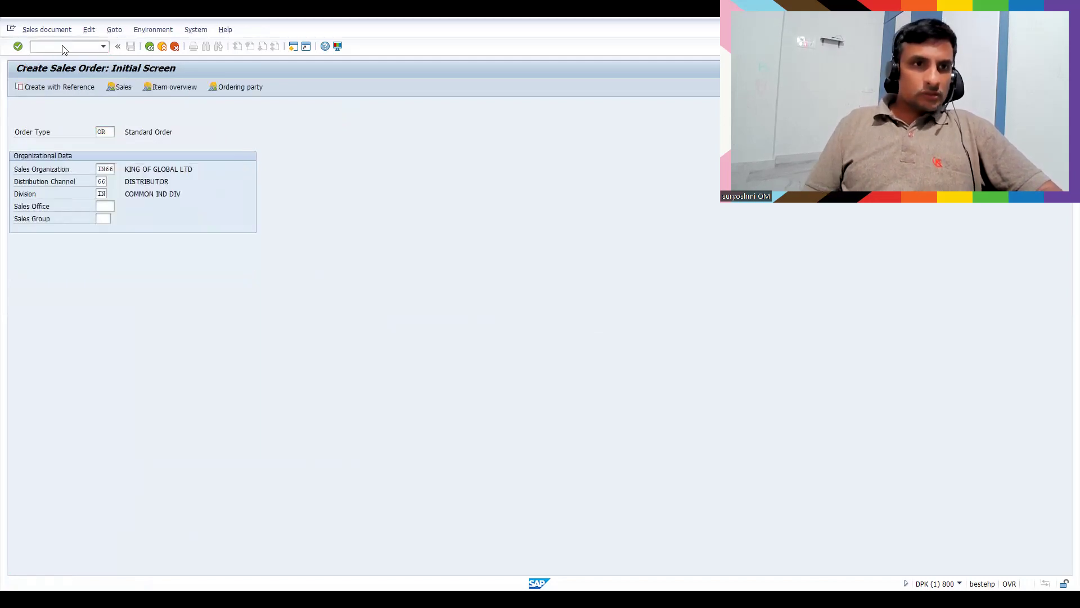
{"action": "key", "text": "Return"}
Start an outbound delivery for the saved one-piece order through transaction /nvl01n.
{"action": "left_click", "coordinate": [59, 47]}
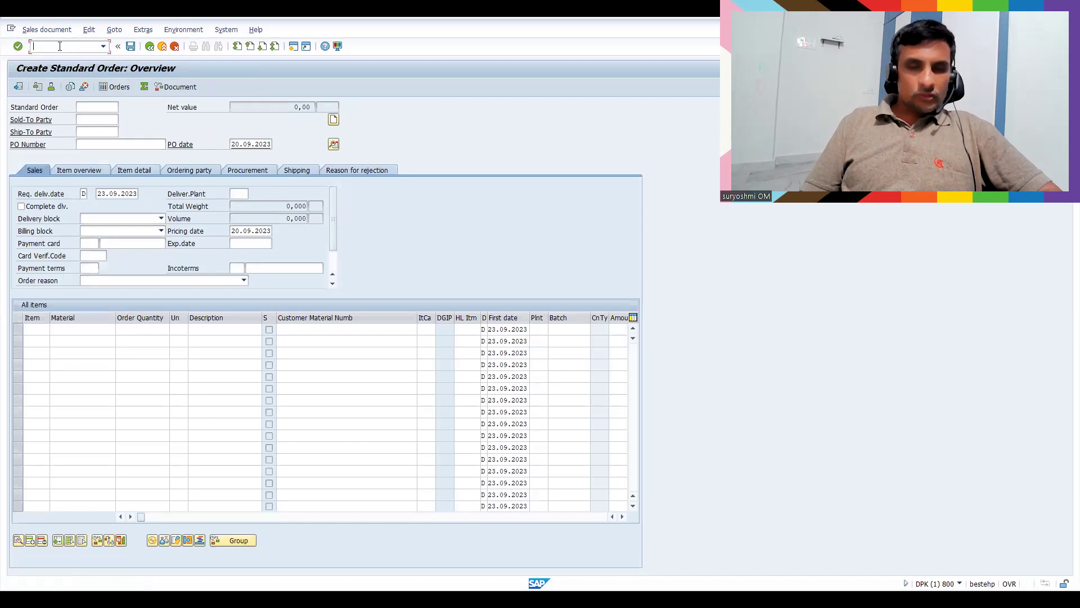
{"action": "type", "text": "/nvl01n"}
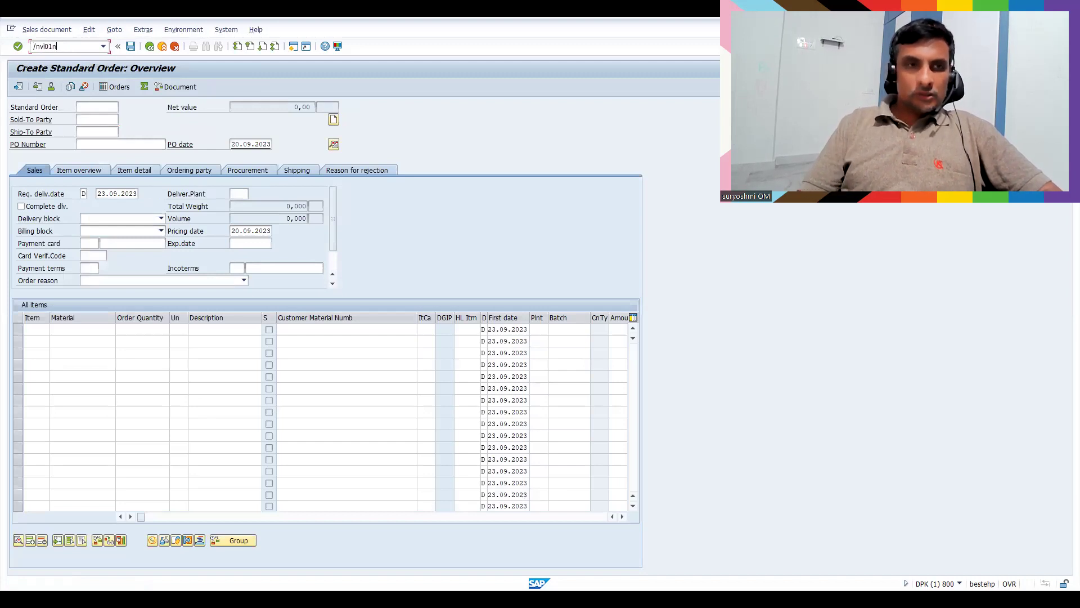
{"action": "key", "text": "Return"}
{"action": "key", "text": "Return"}
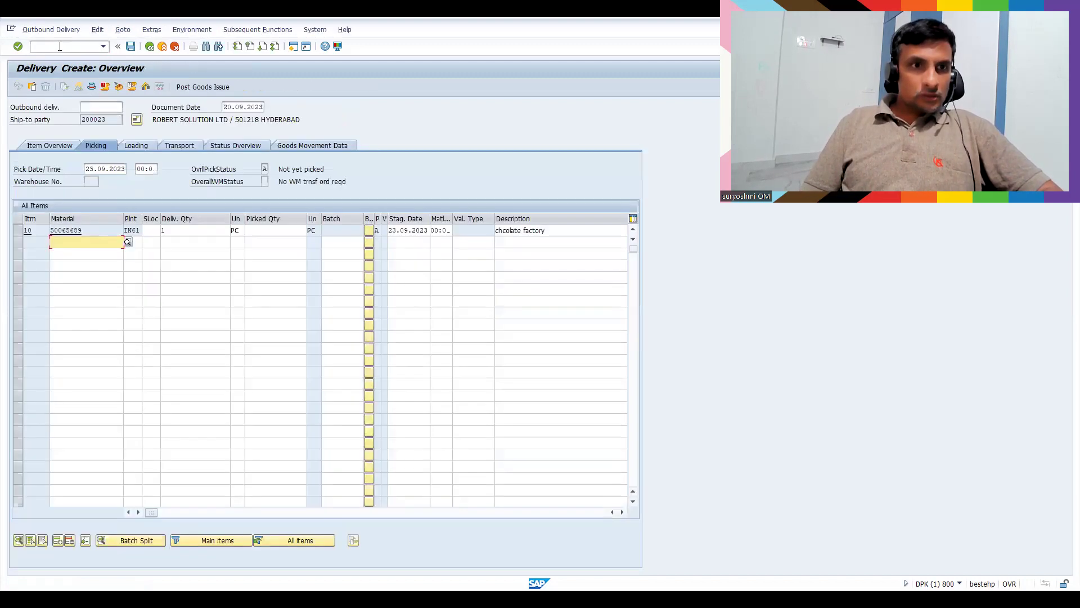
Set storage location SALE, delivery quantity 1 and picked quantity 1 for delivery item 10.
{"action": "left_click", "coordinate": [148, 230]}
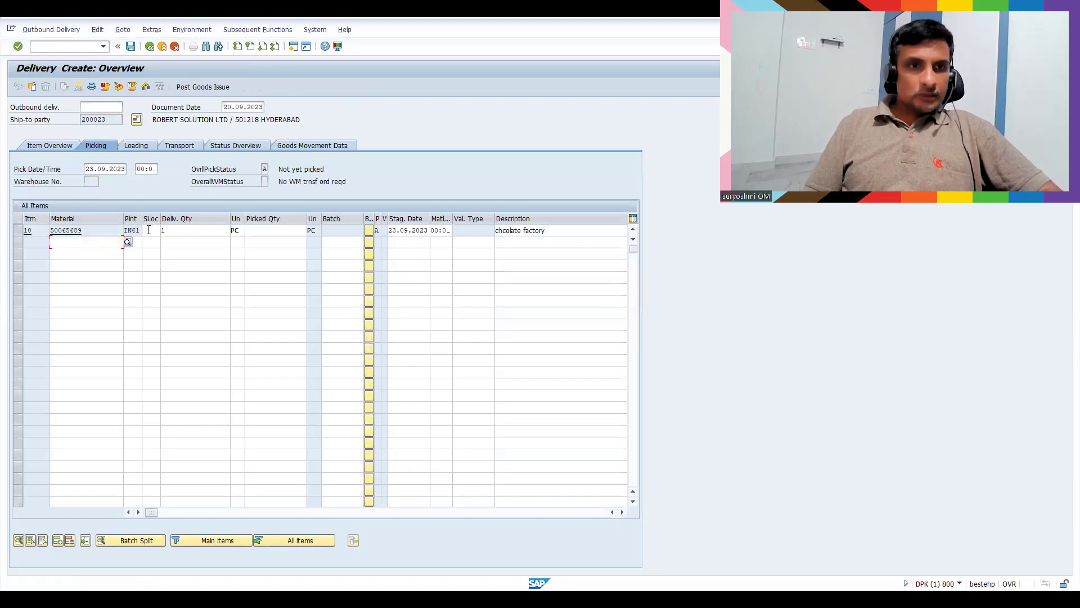
{"action": "left_click", "coordinate": [151, 240]}
{"action": "key", "text": "Tab"}
{"action": "type", "text": "1"}
{"action": "key", "text": "Tab"}
{"action": "key", "text": "Tab"}
{"action": "type", "text": "1"}
{"action": "key", "text": "Return"}
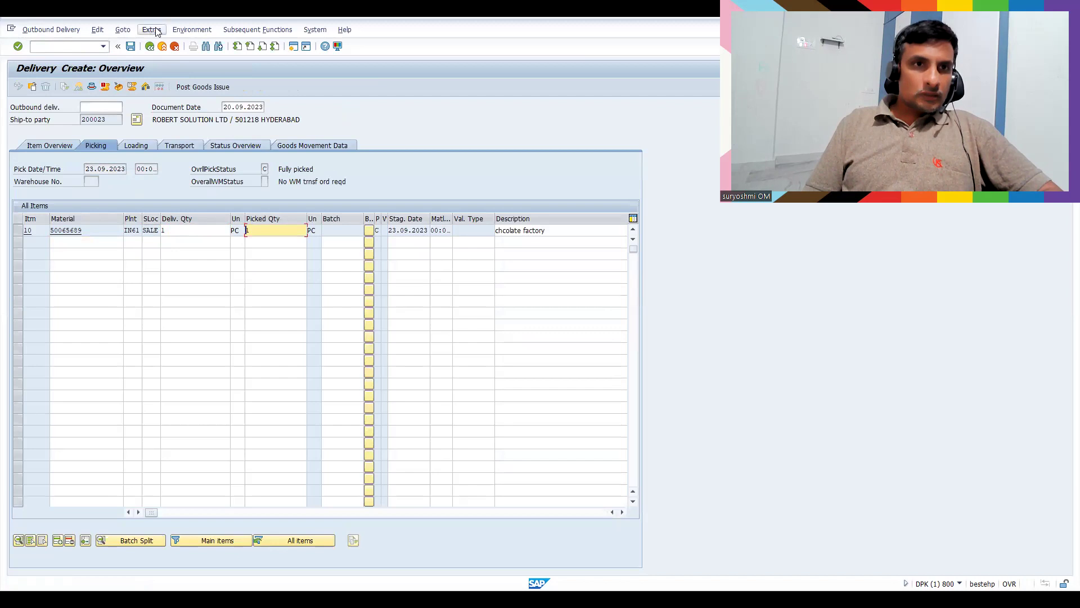
Display the serial number maintenance of delivery item 10 and terminate its processing without entering any serial number.
{"action": "left_click", "coordinate": [178, 31]}
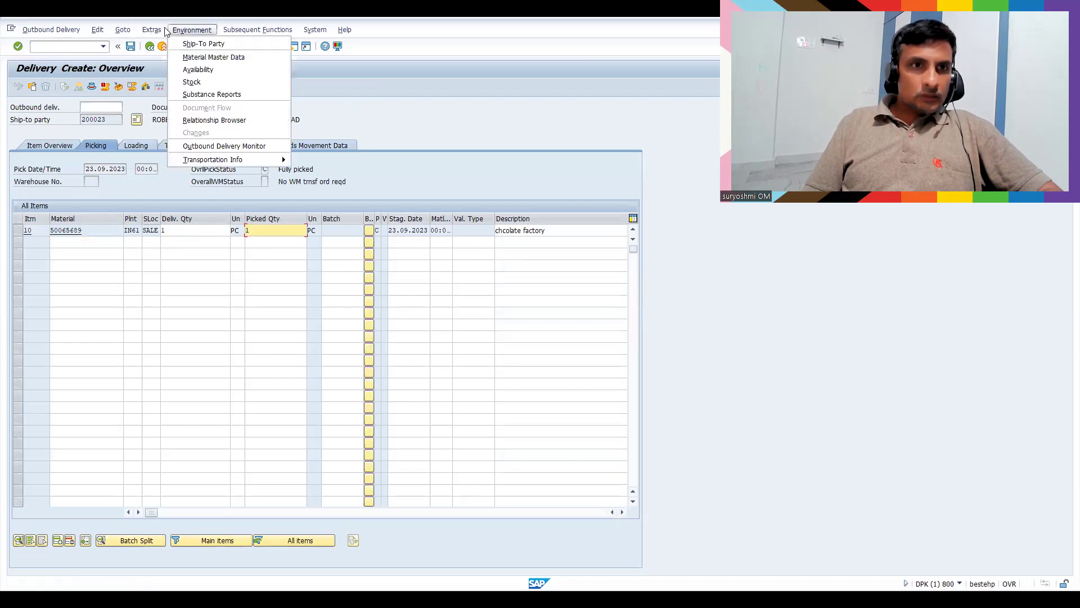
{"action": "left_click", "coordinate": [152, 31]}
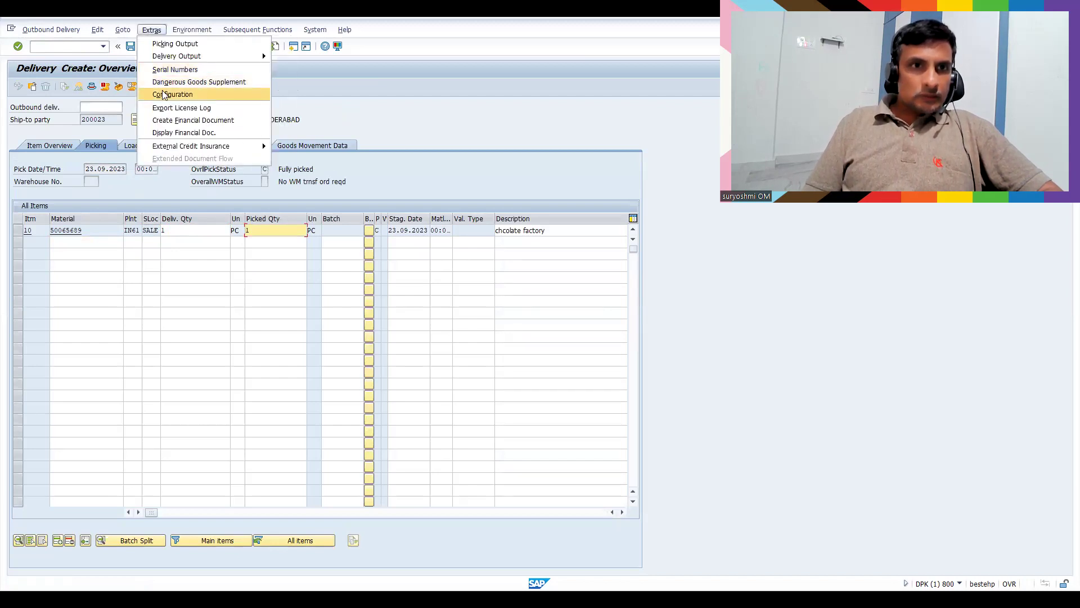
{"action": "left_click", "coordinate": [166, 72]}
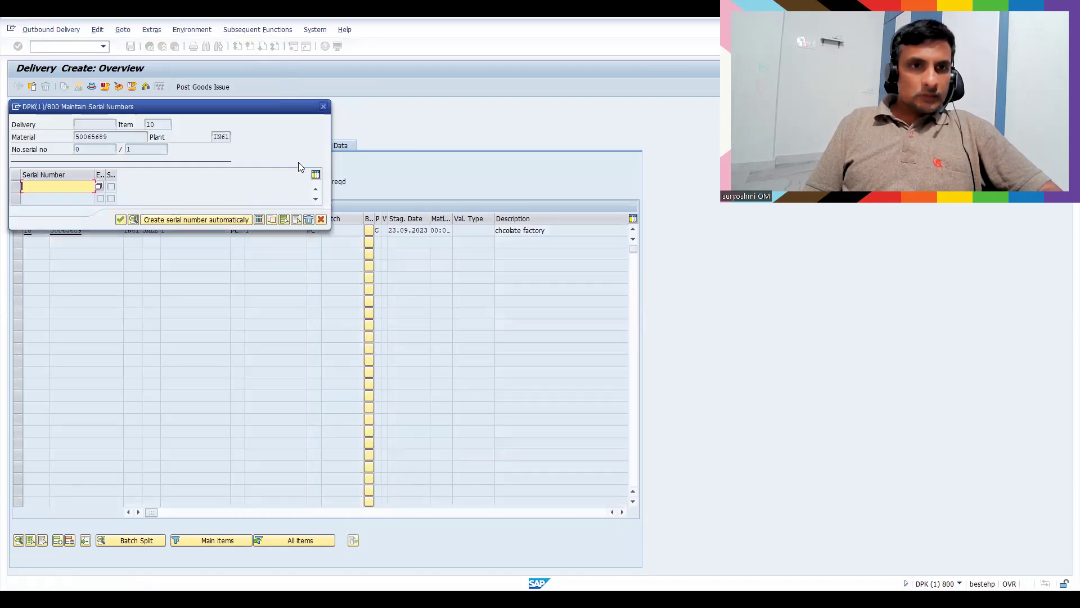
{"action": "left_click", "coordinate": [323, 108]}
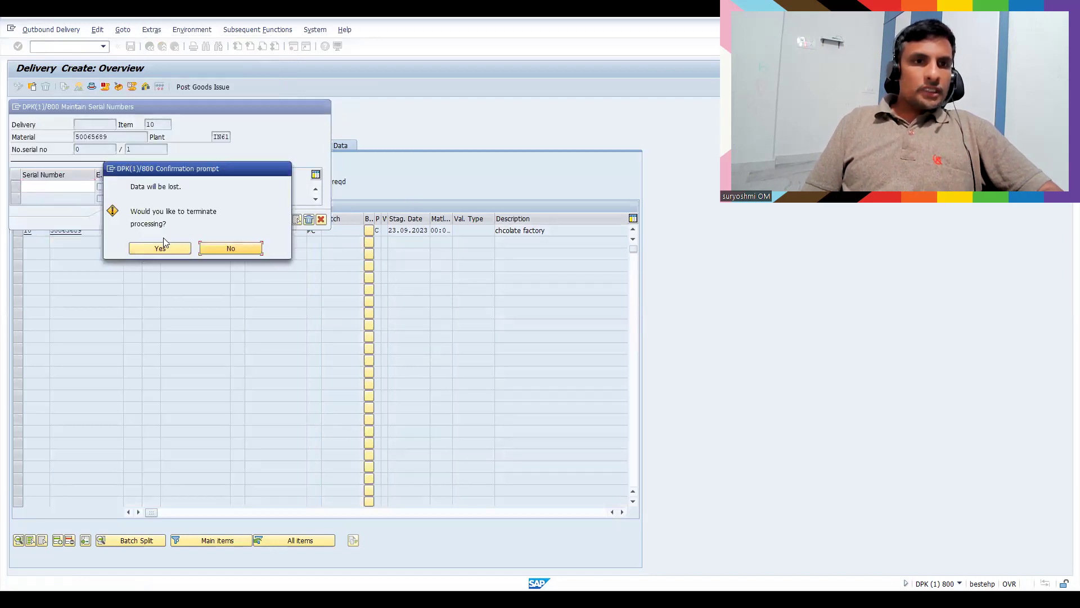
{"action": "left_click", "coordinate": [163, 248]}
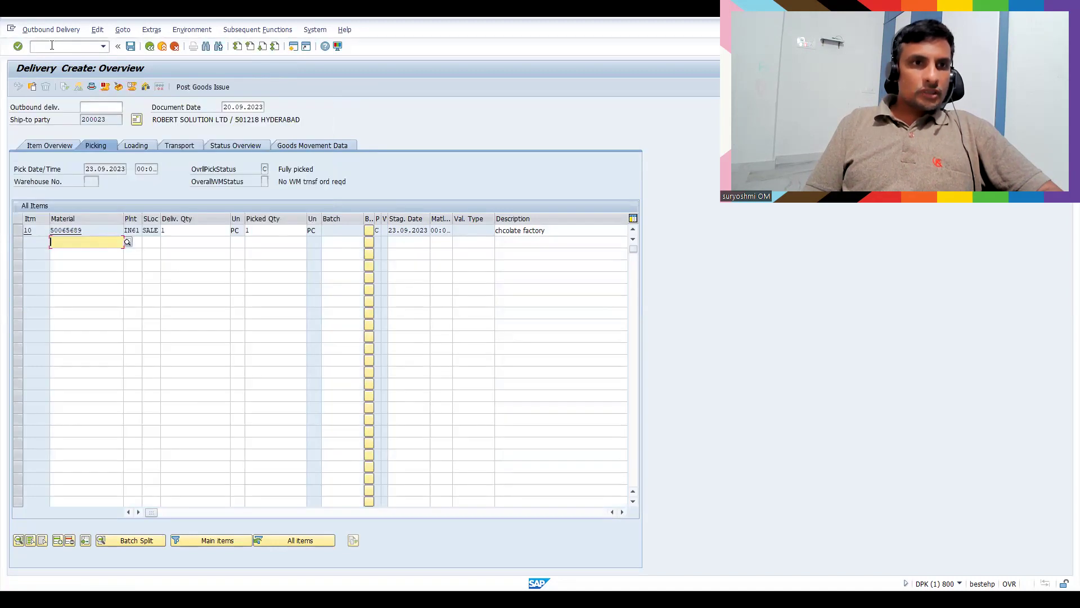
Leave the delivery unsaved and start a new standard order for 10 pieces of material 50065689.
{"action": "left_click", "coordinate": [51, 47]}
{"action": "type", "text": "/nv"}
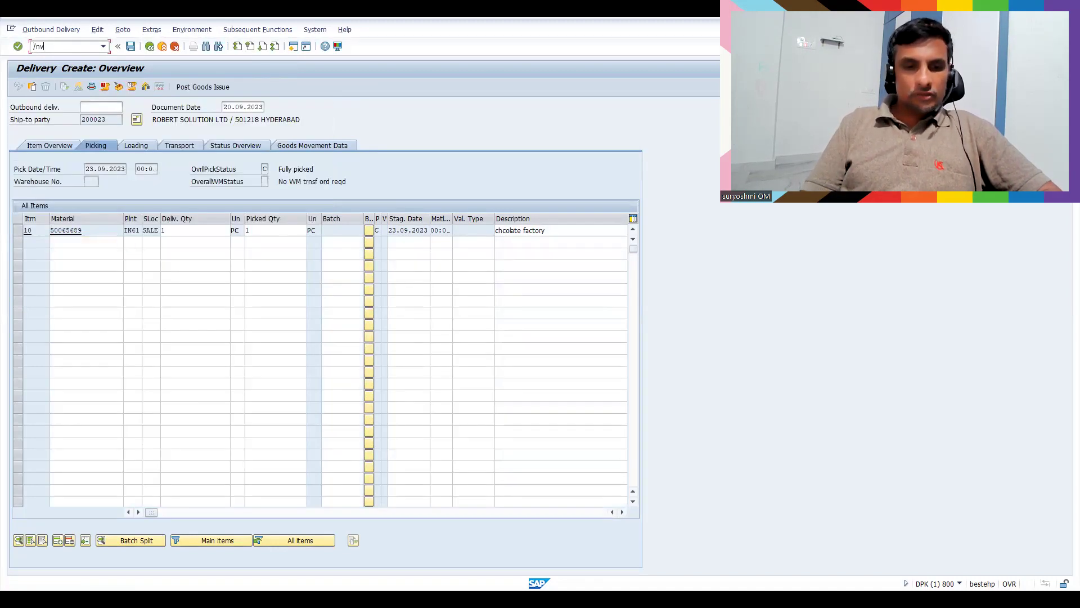
{"action": "type", "text": "a"}
{"action": "key", "text": "Return"}
{"action": "key", "text": "Return"}
{"action": "key", "text": "Return"}
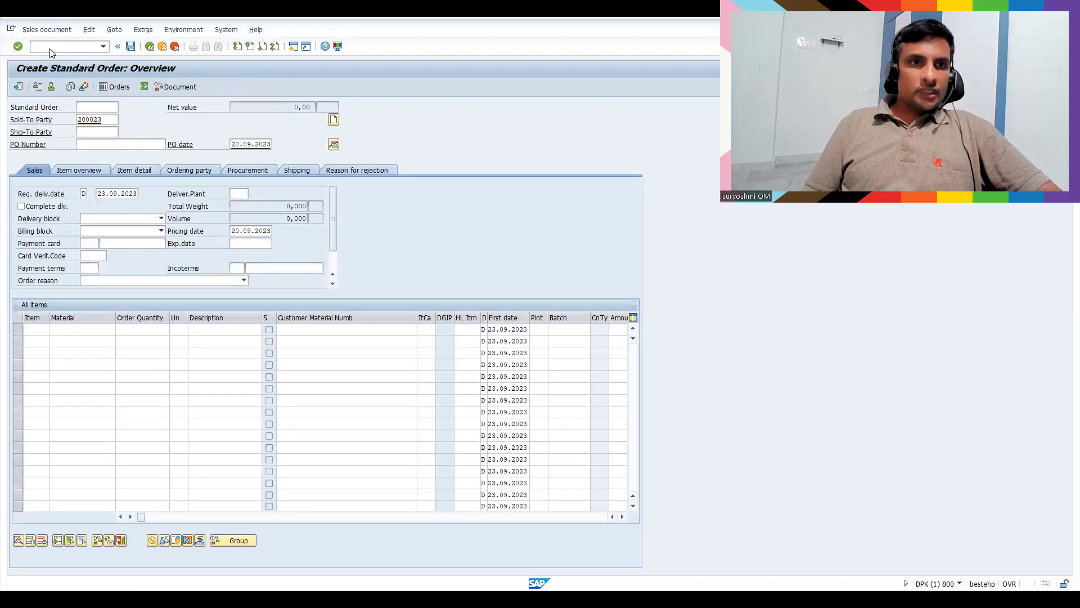
{"action": "key", "text": "Return"}
{"action": "key", "text": "Tab"}
{"action": "type", "text": "1"}
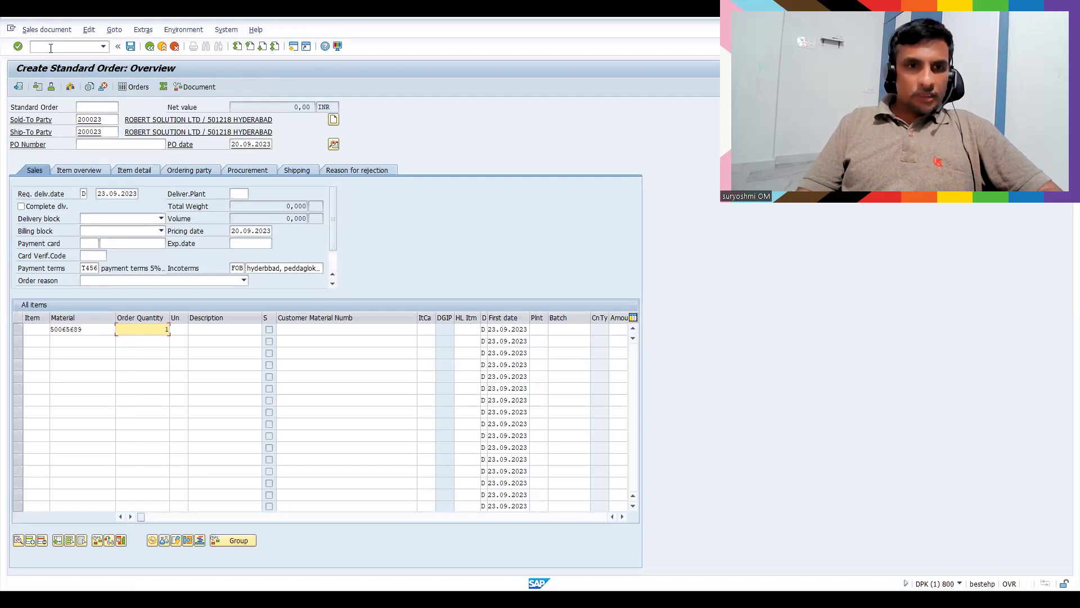
{"action": "type", "text": "0"}
{"action": "key", "text": "Return"}
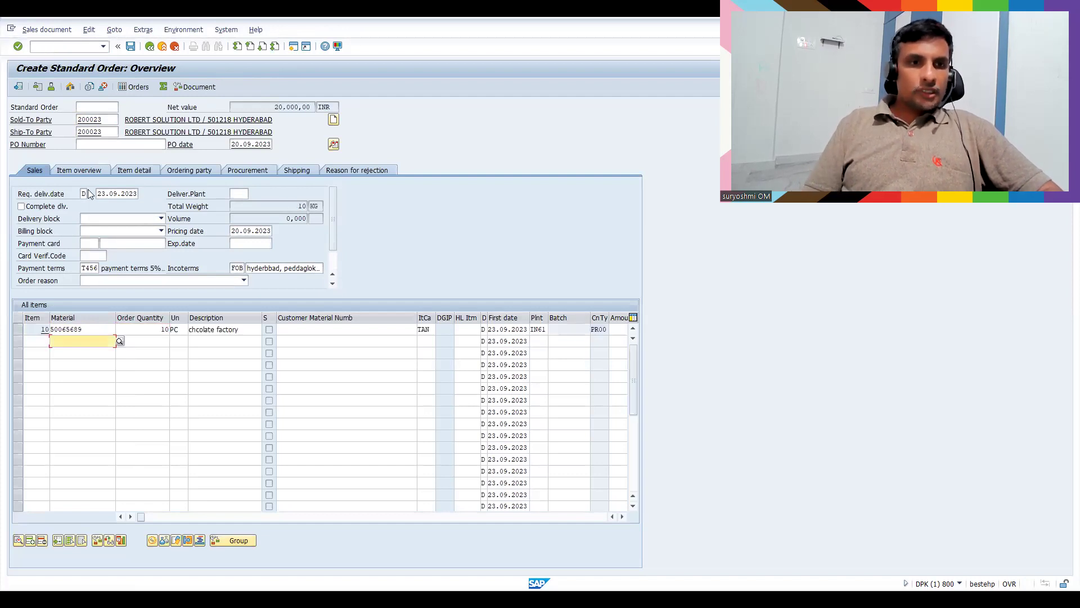
Create the serial numbers automatically in the technical objects of order item 10, accept them and save the order.
{"action": "left_click", "coordinate": [142, 30]}
{"action": "left_click", "coordinate": [157, 134]}
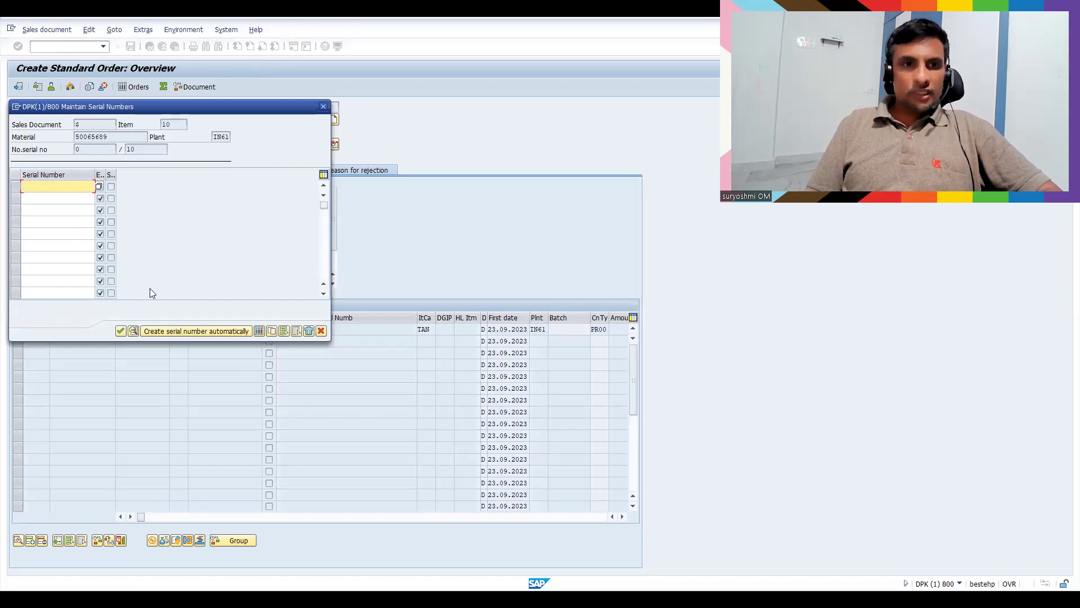
{"action": "left_click", "coordinate": [176, 332]}
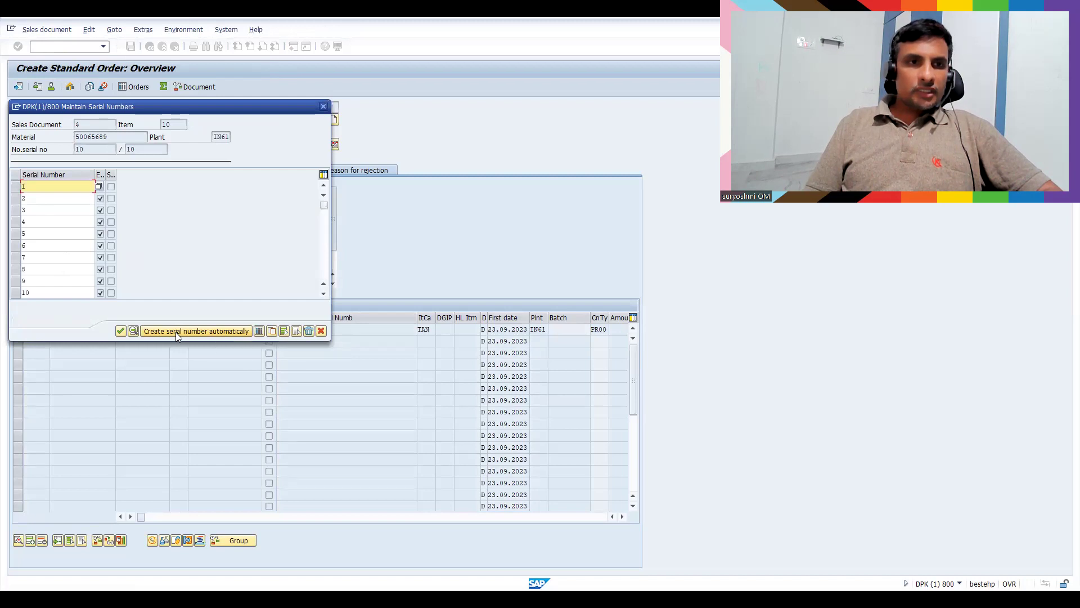
{"action": "left_click", "coordinate": [123, 334]}
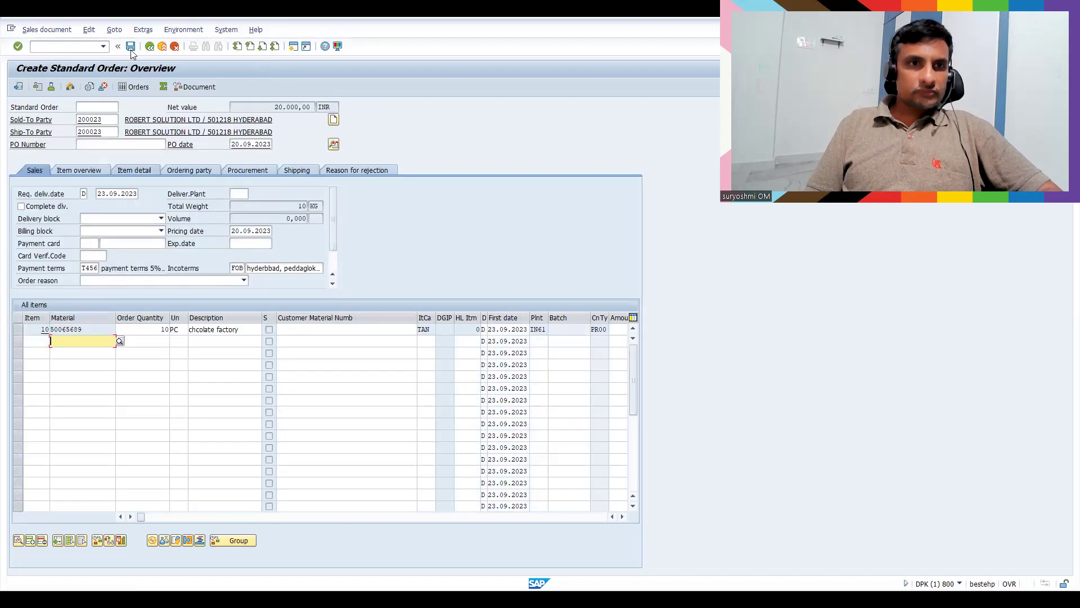
{"action": "left_click", "coordinate": [131, 46]}
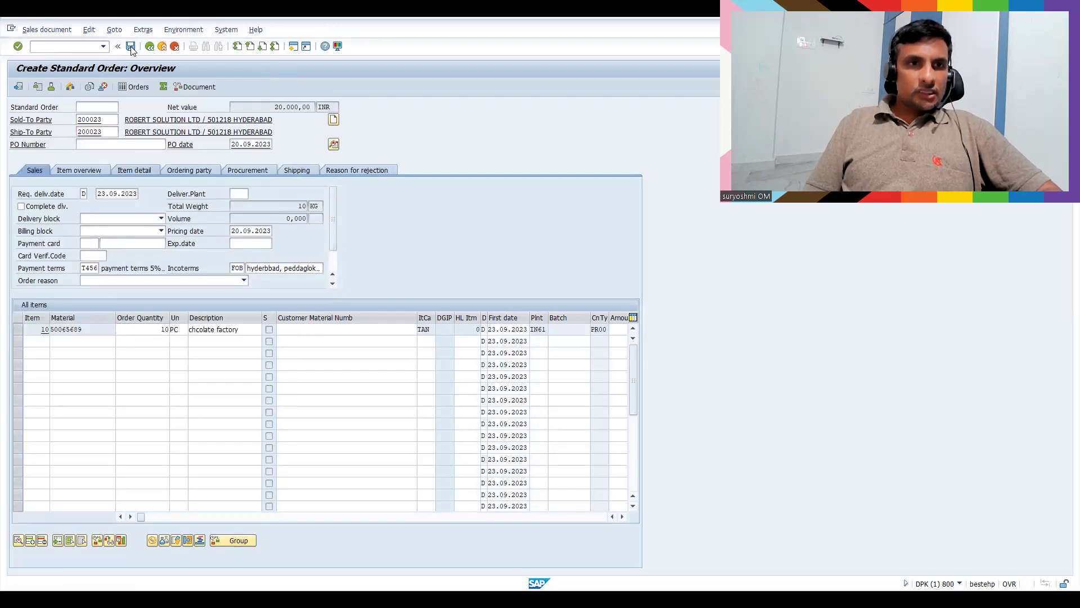
Start an outbound delivery for the saved ten-piece order through transaction /nvl01n.
{"action": "left_click", "coordinate": [74, 49]}
{"action": "type", "text": "/"}
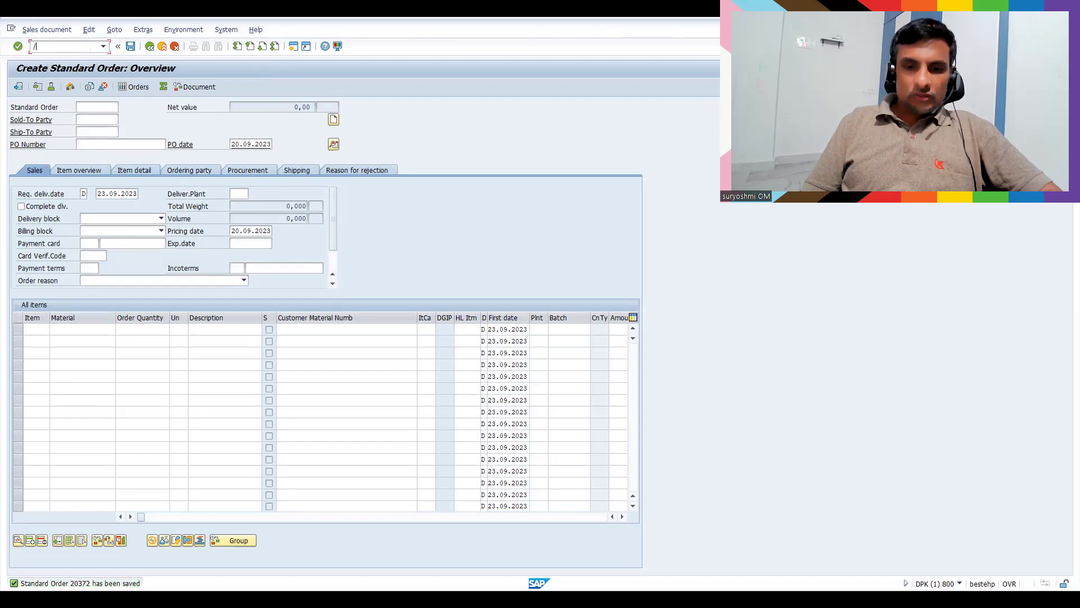
{"action": "type", "text": "nvl01n"}
{"action": "key", "text": "Return"}
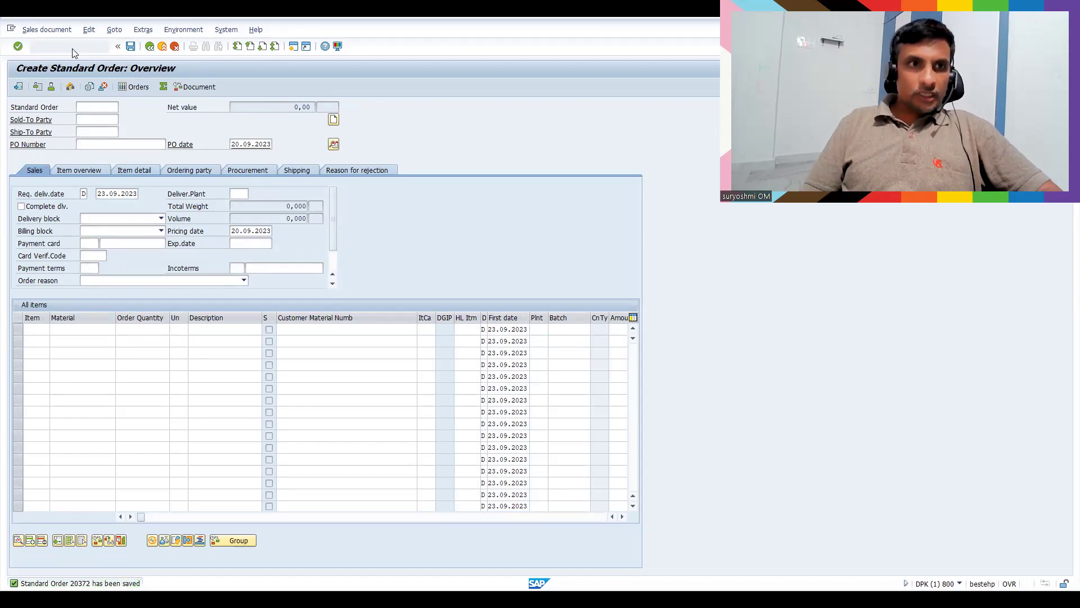
{"action": "key", "text": "Return"}
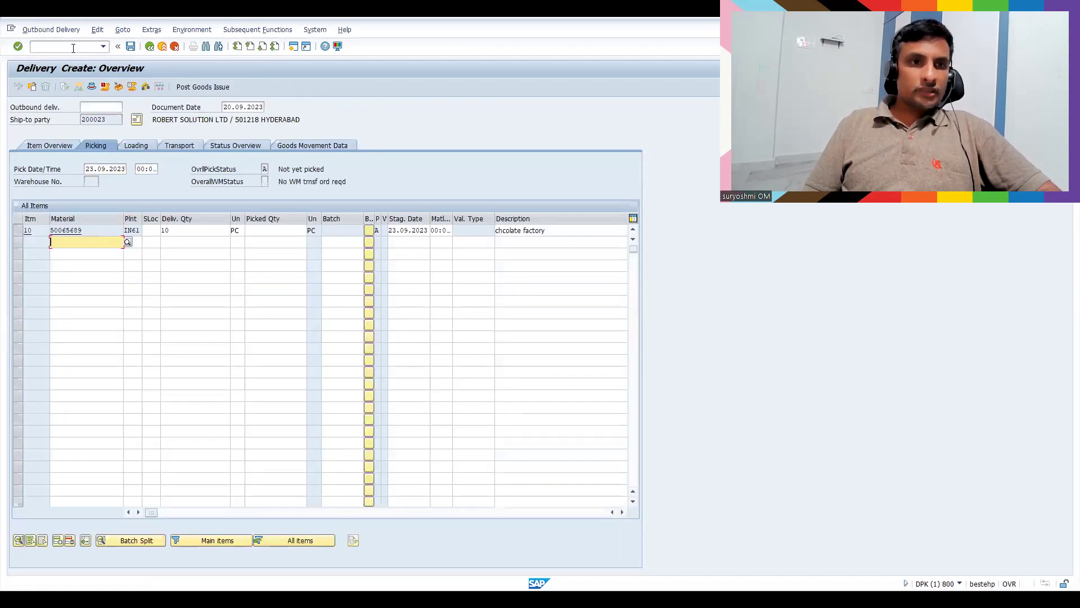
Pick 10 pieces of delivery item 10 from storage location SALE and try to post the goods issue.
{"action": "left_click", "coordinate": [151, 230]}
{"action": "type", "text": "sale"}
{"action": "key", "text": "Tab"}
{"action": "key", "text": "Tab"}
{"action": "type", "text": "10"}
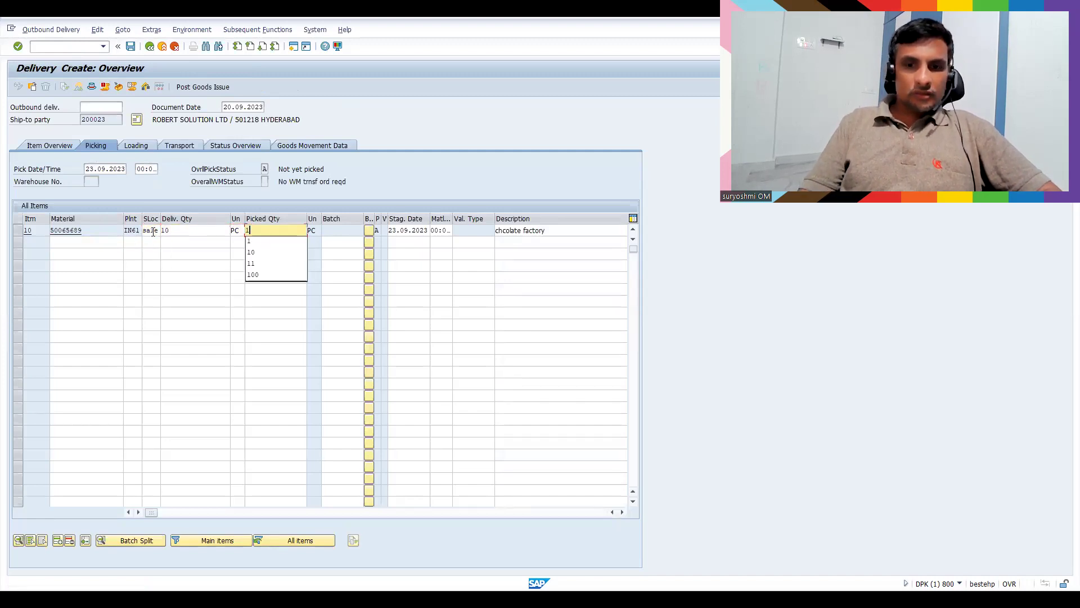
{"action": "key", "text": "Return"}
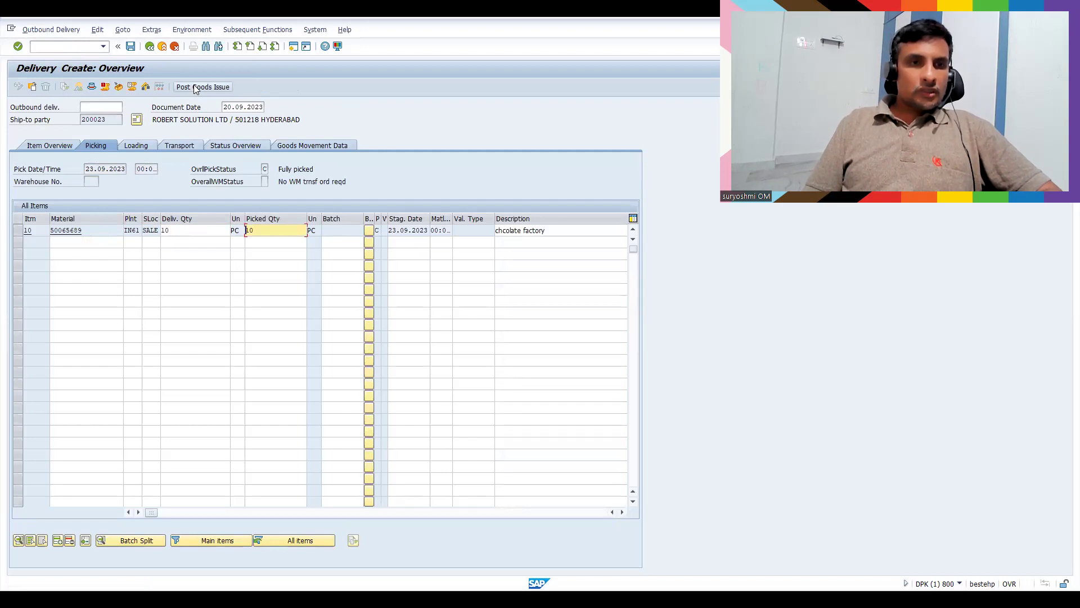
{"action": "left_click", "coordinate": [196, 88]}
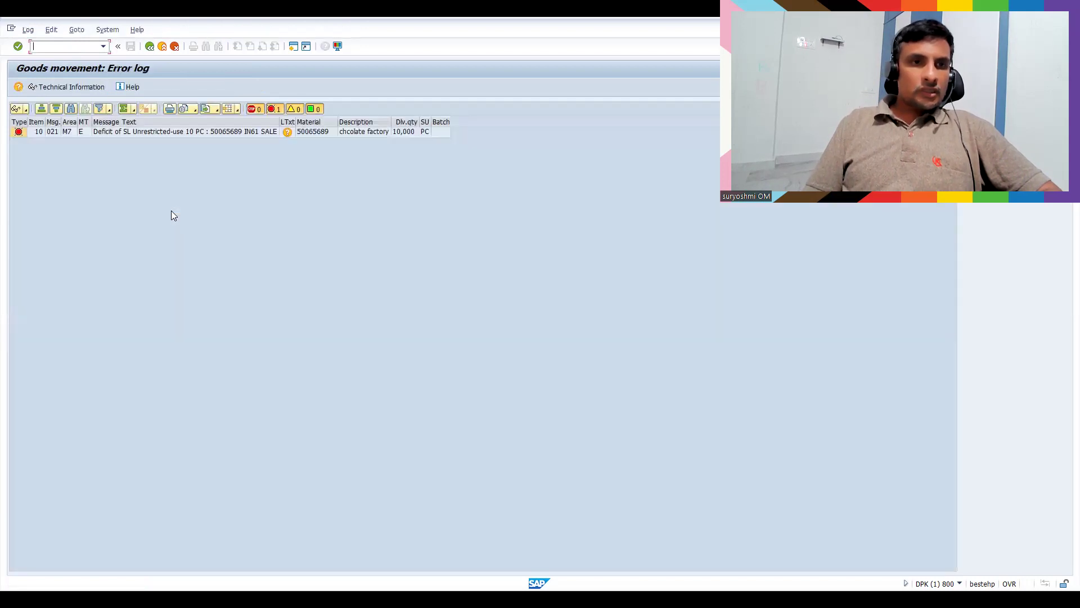
{"action": "left_click", "coordinate": [148, 49]}
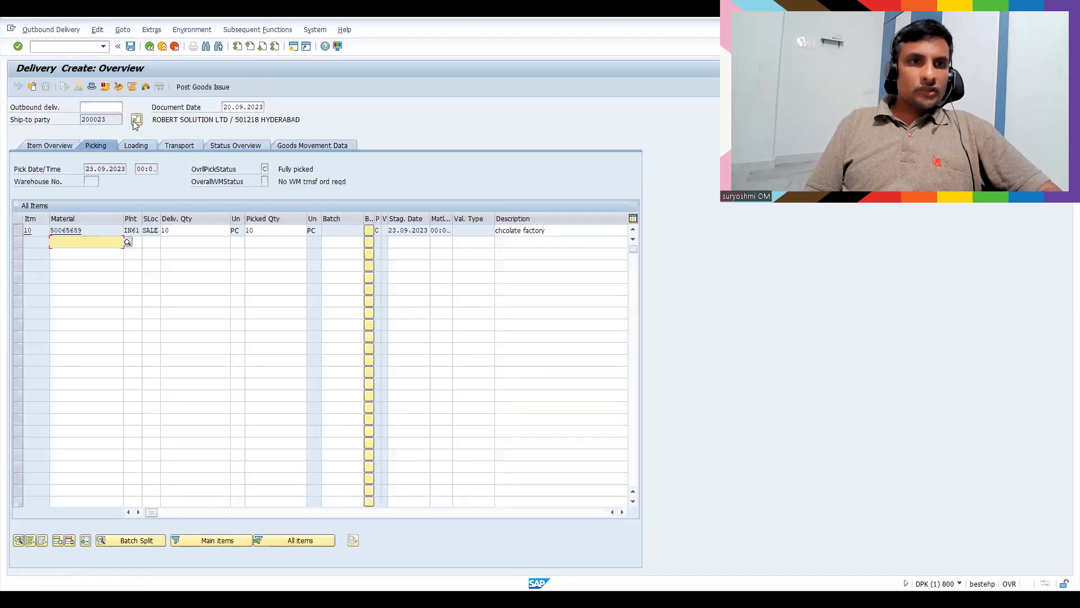
Display the serial numbers of delivery item 10 and try to create them automatically.
{"action": "left_click", "coordinate": [151, 29]}
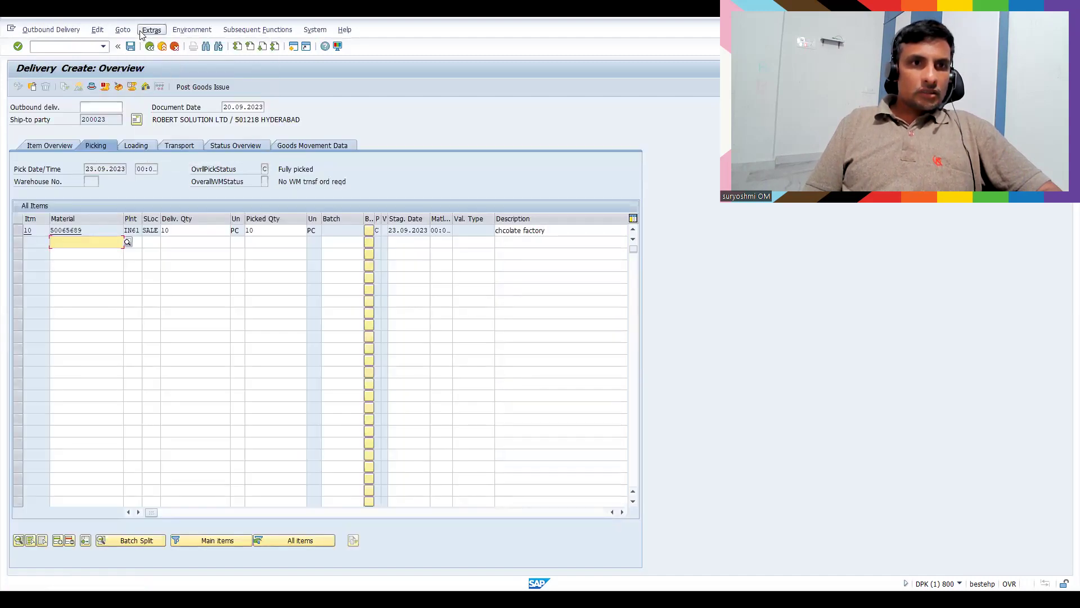
{"action": "left_click", "coordinate": [151, 30]}
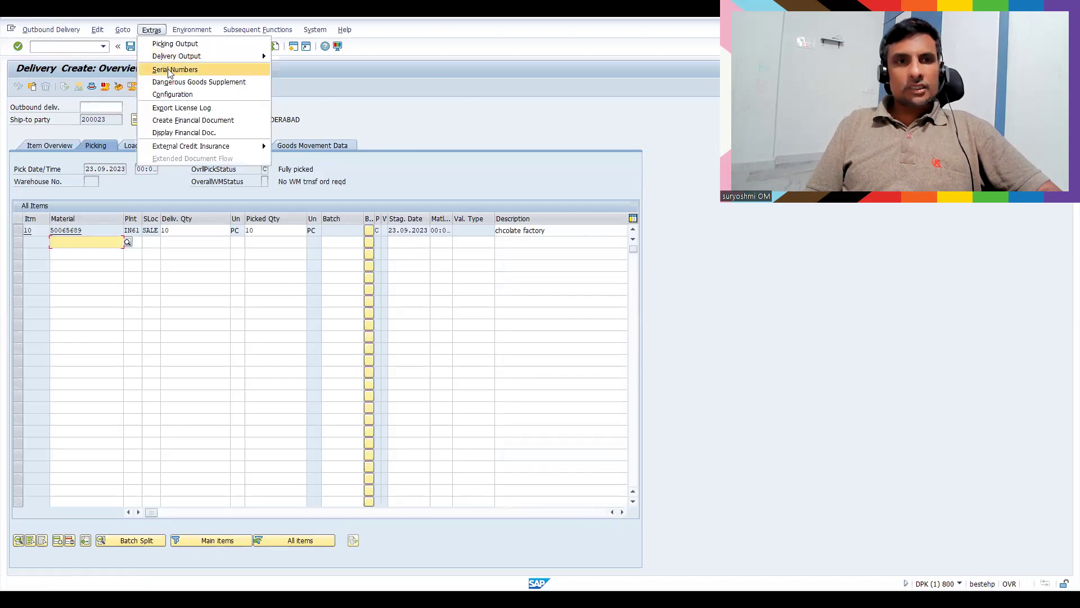
{"action": "left_click", "coordinate": [169, 70]}
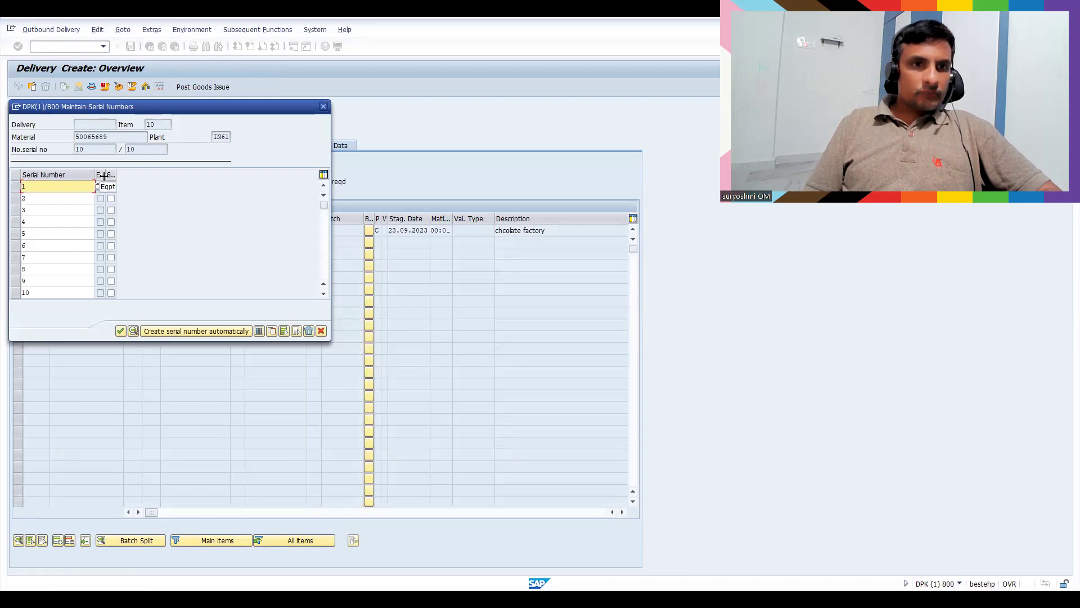
{"action": "left_click", "coordinate": [182, 336]}
{"action": "left_click", "coordinate": [181, 331]}
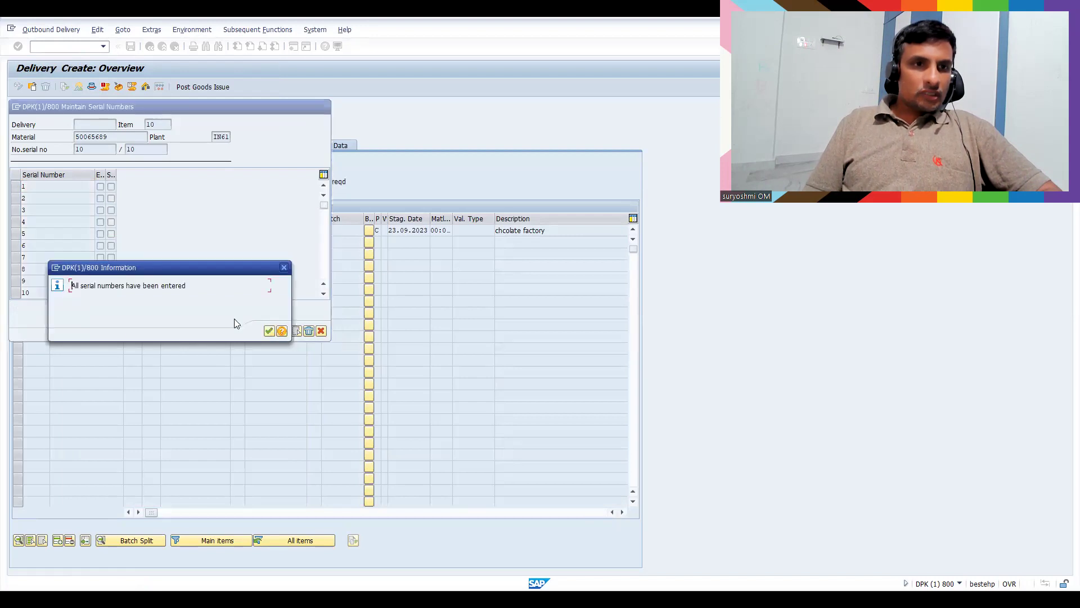
{"action": "left_click", "coordinate": [268, 332]}
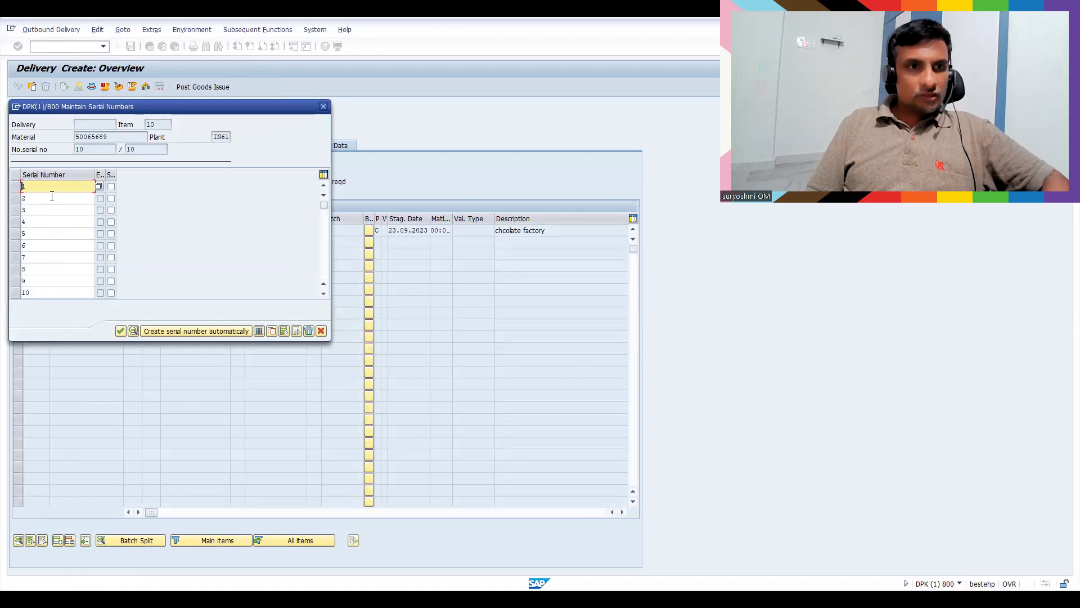
Replace the second serial number of the delivery item with 323232 and accept the list.
{"action": "key", "text": "Down"}
{"action": "type", "text": "323232"}
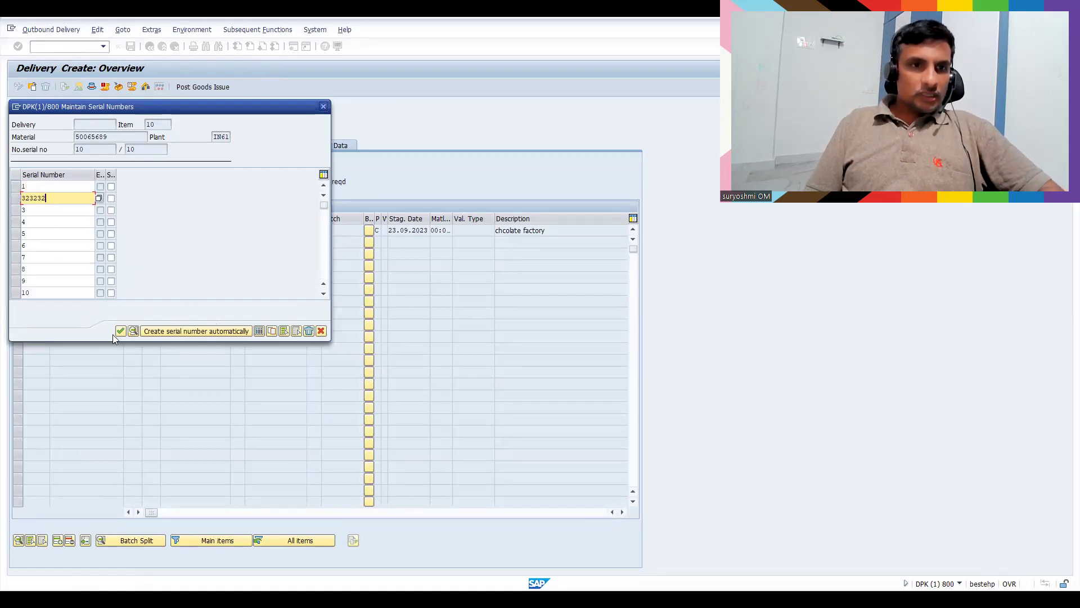
{"action": "left_click", "coordinate": [121, 331]}
{"action": "left_click", "coordinate": [121, 332]}
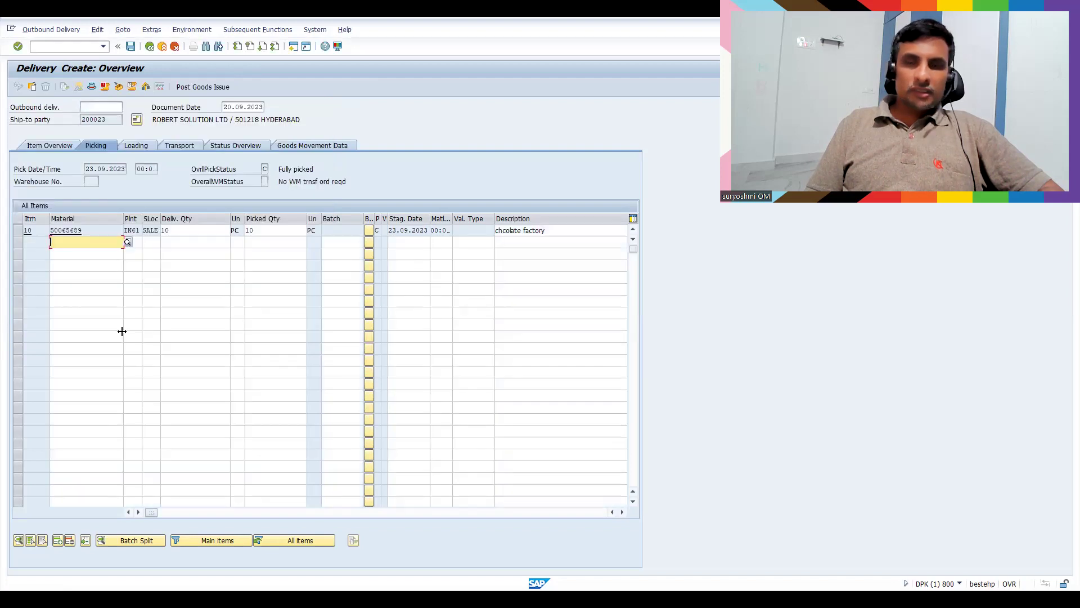
Try to post the goods issue again, leave the error log and save the delivery.
{"action": "left_click", "coordinate": [186, 87]}
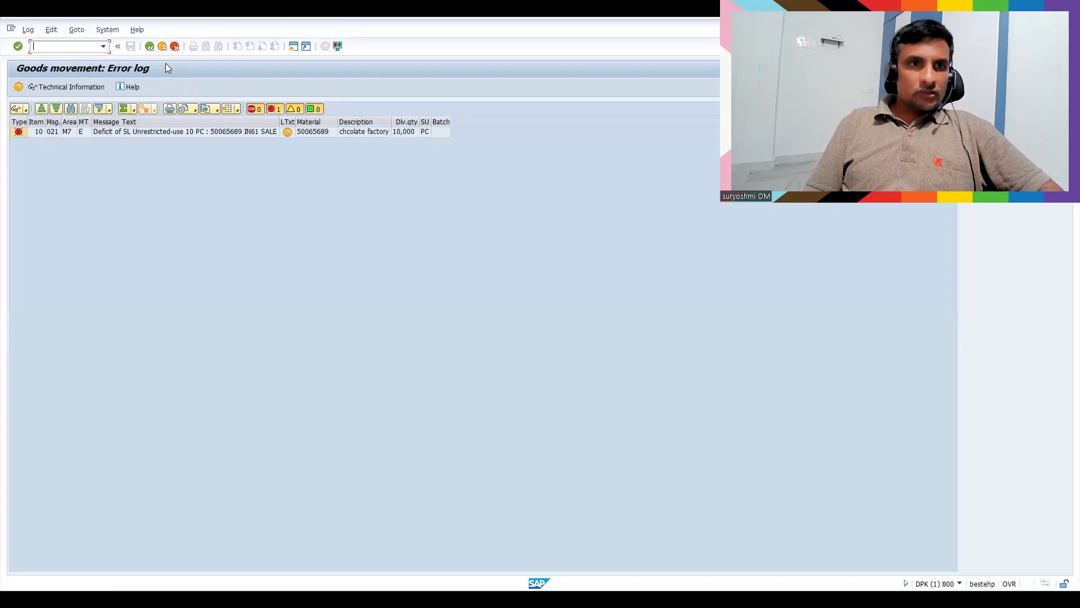
{"action": "left_click", "coordinate": [151, 49]}
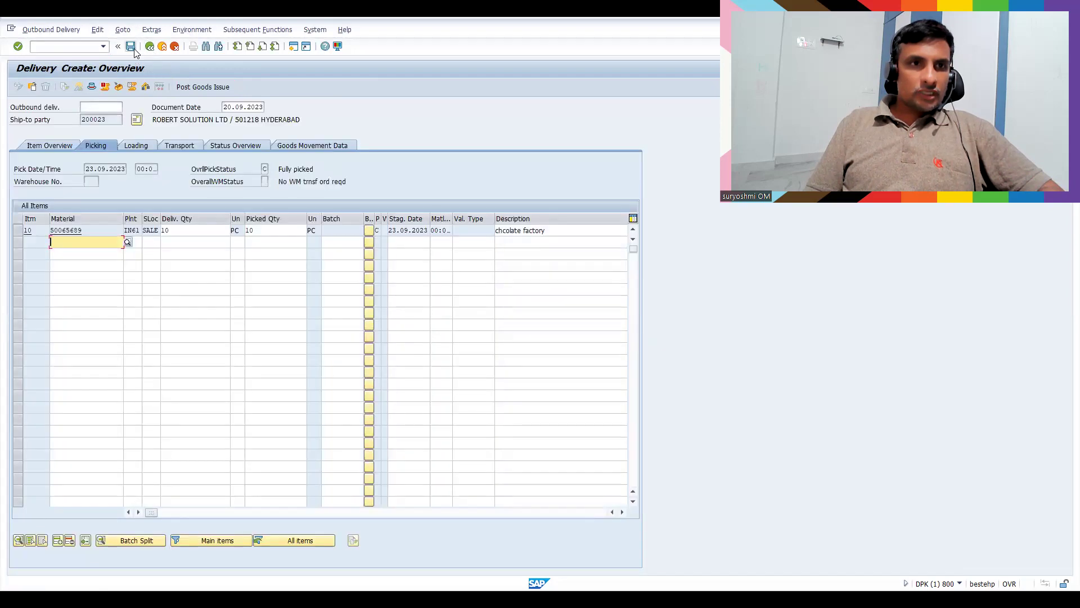
{"action": "left_click", "coordinate": [131, 46]}
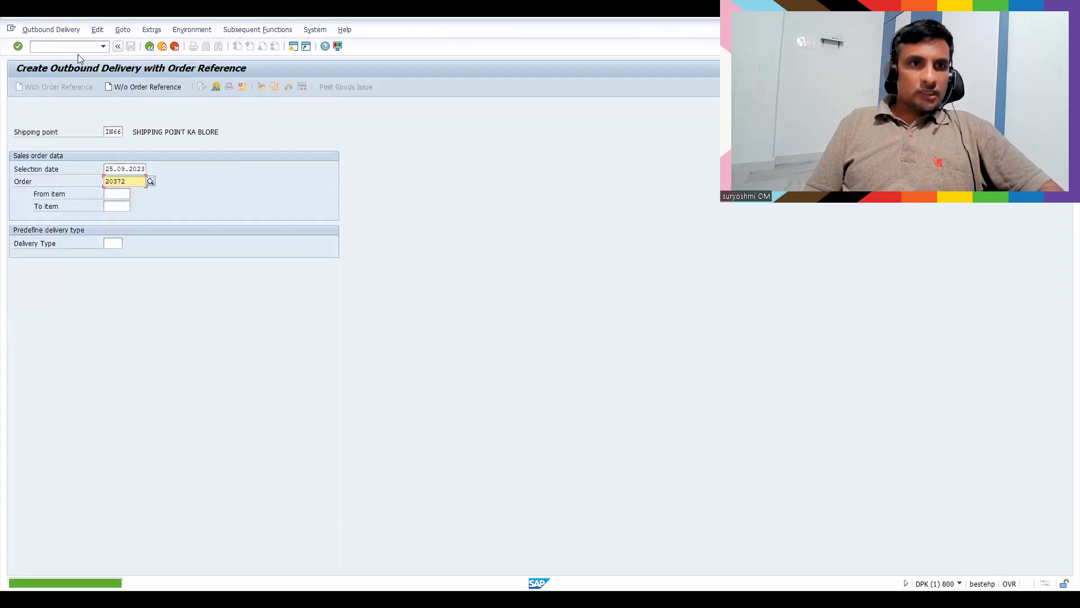
Leave the delivery transaction and open a goods receipt with reference R10 Other and movement type 561.
{"action": "left_click", "coordinate": [60, 46]}
{"action": "type", "text": "/"}
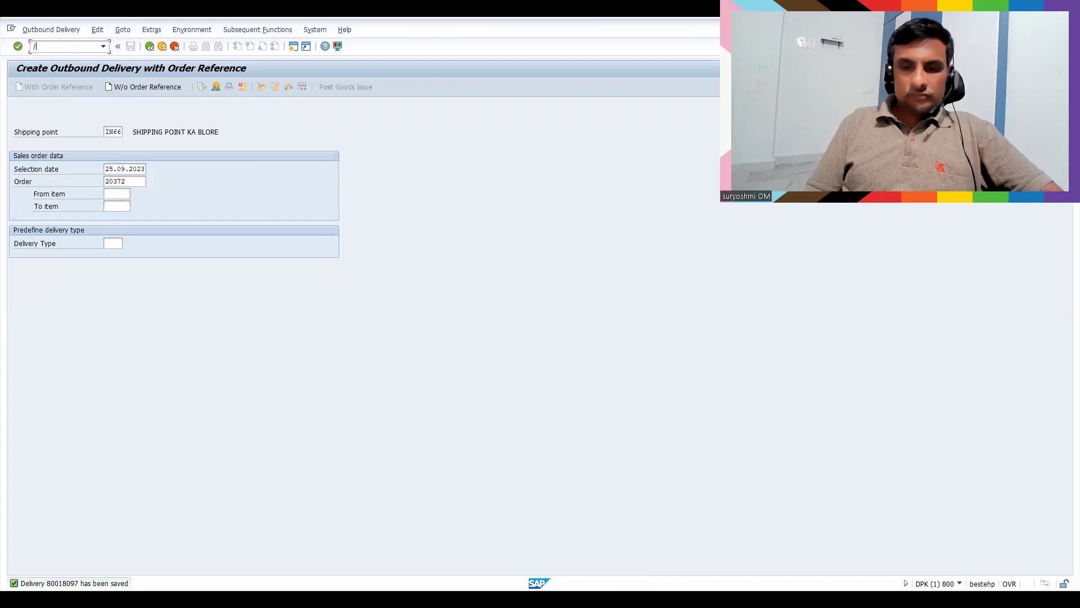
{"action": "type", "text": "nvl02n"}
{"action": "key", "text": "Return"}
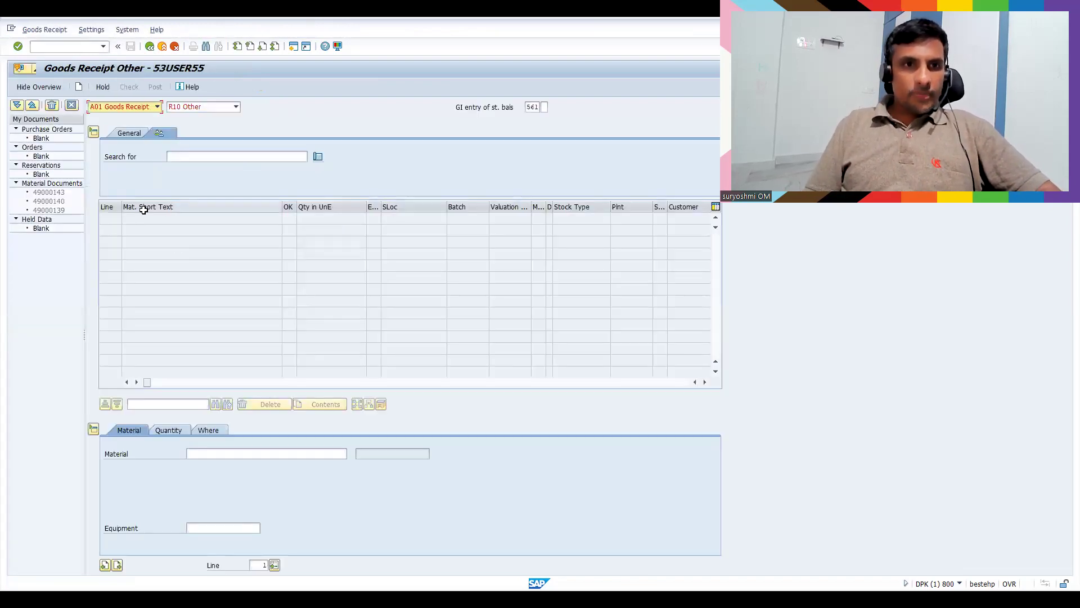
{"action": "left_click", "coordinate": [211, 108]}
{"action": "left_click", "coordinate": [211, 108]}
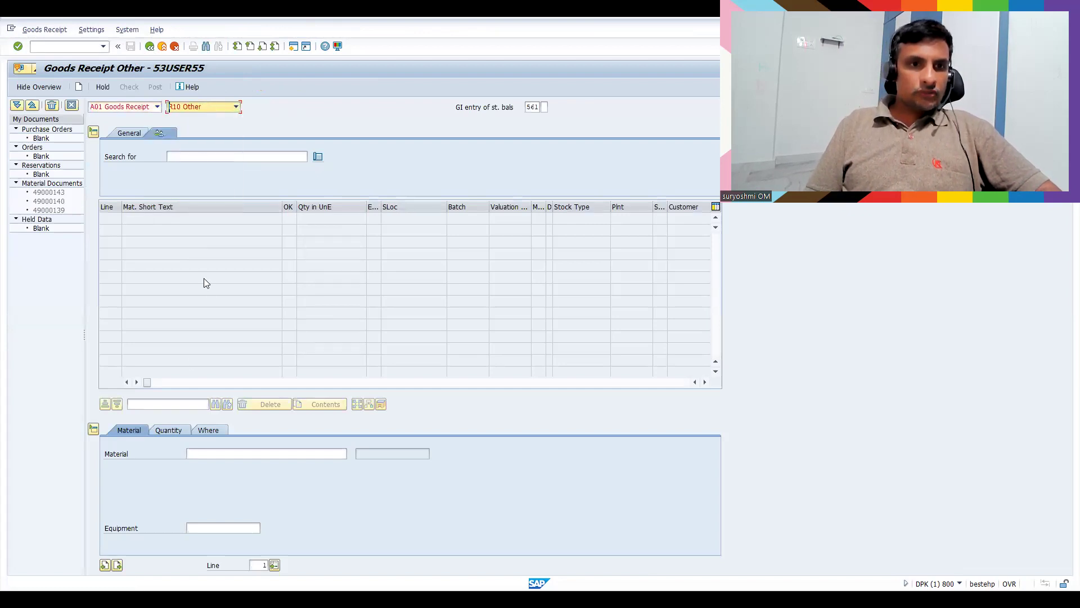
Enter material 50065686 as the goods receipt item with a quantity of 100.
{"action": "left_click", "coordinate": [219, 454]}
{"action": "type", "text": "50065686"}
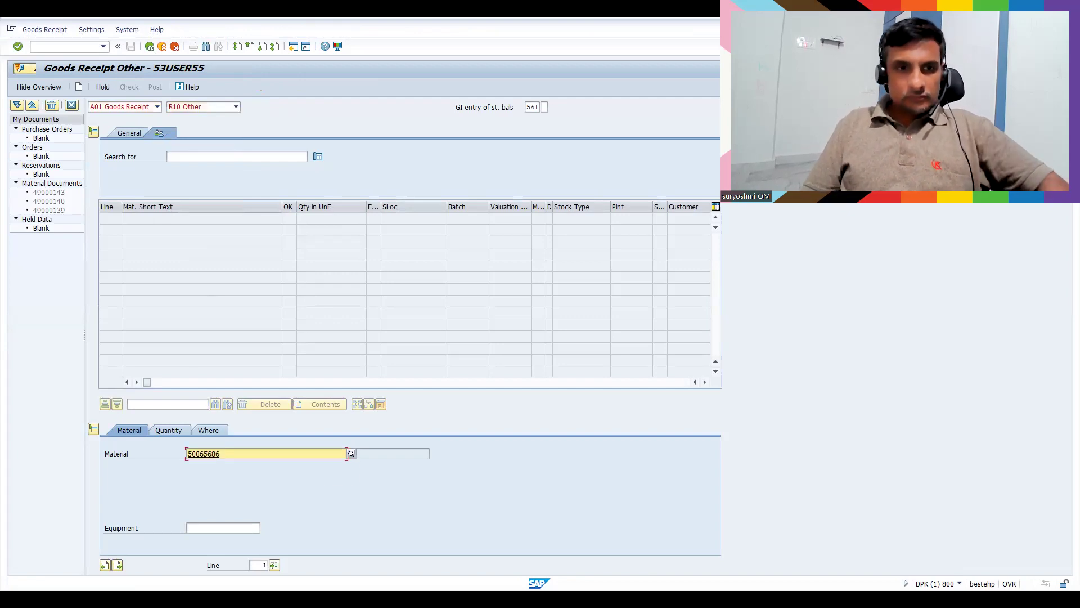
{"action": "key", "text": "Return"}
{"action": "left_click", "coordinate": [167, 431]}
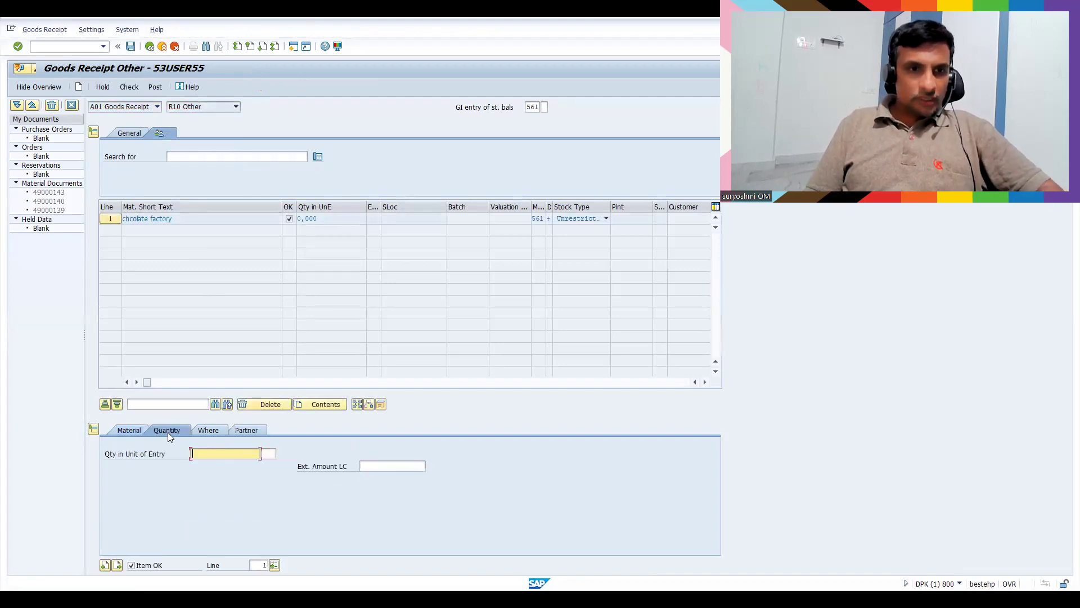
{"action": "type", "text": "100"}
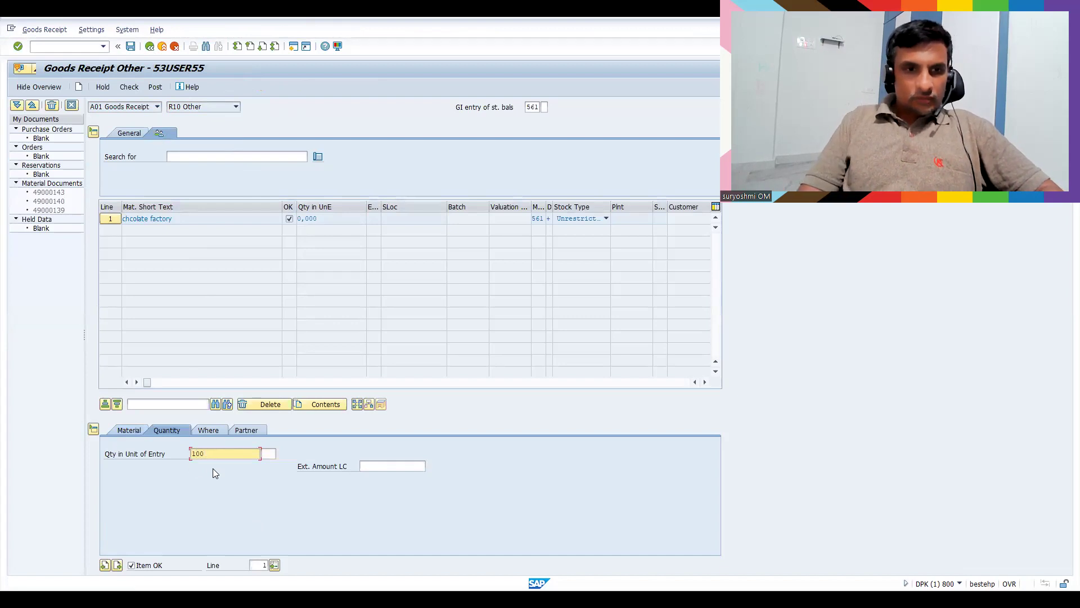
{"action": "type", "text": ",000"}
{"action": "key", "text": "Return"}
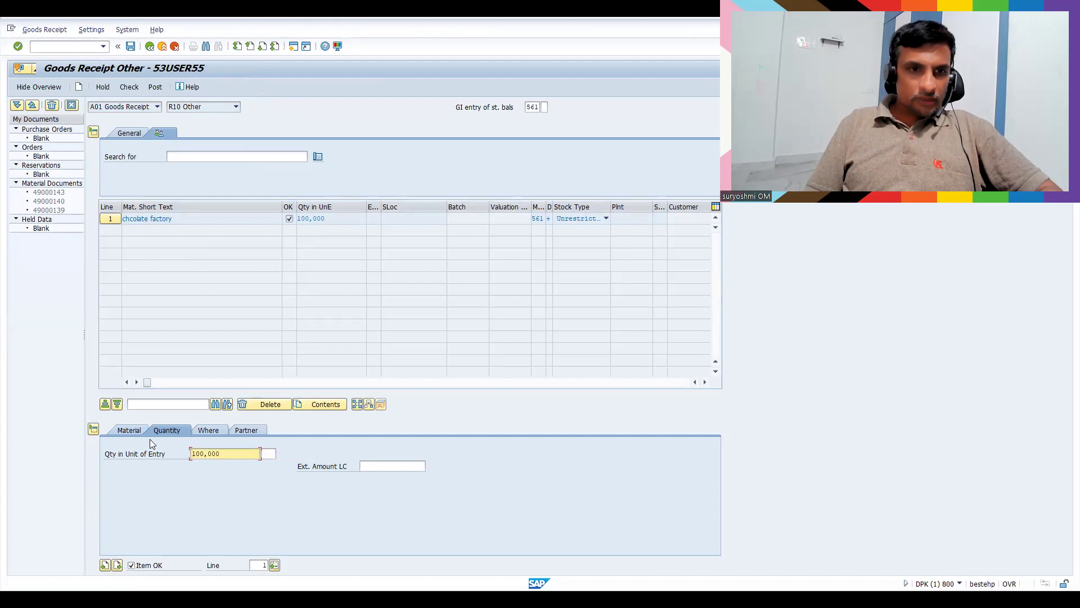
Assign plant IN61 and storage location SALE to the goods receipt item and check the document.
{"action": "left_click", "coordinate": [203, 432]}
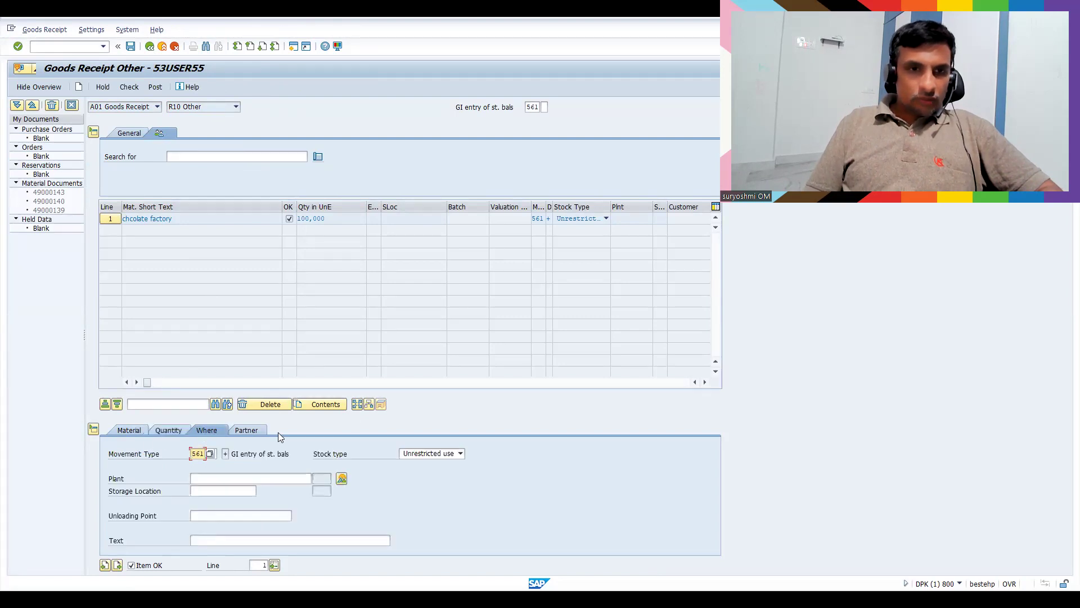
{"action": "left_click", "coordinate": [210, 482]}
{"action": "type", "text": "IN61"}
{"action": "key", "text": "Tab"}
{"action": "type", "text": "sale"}
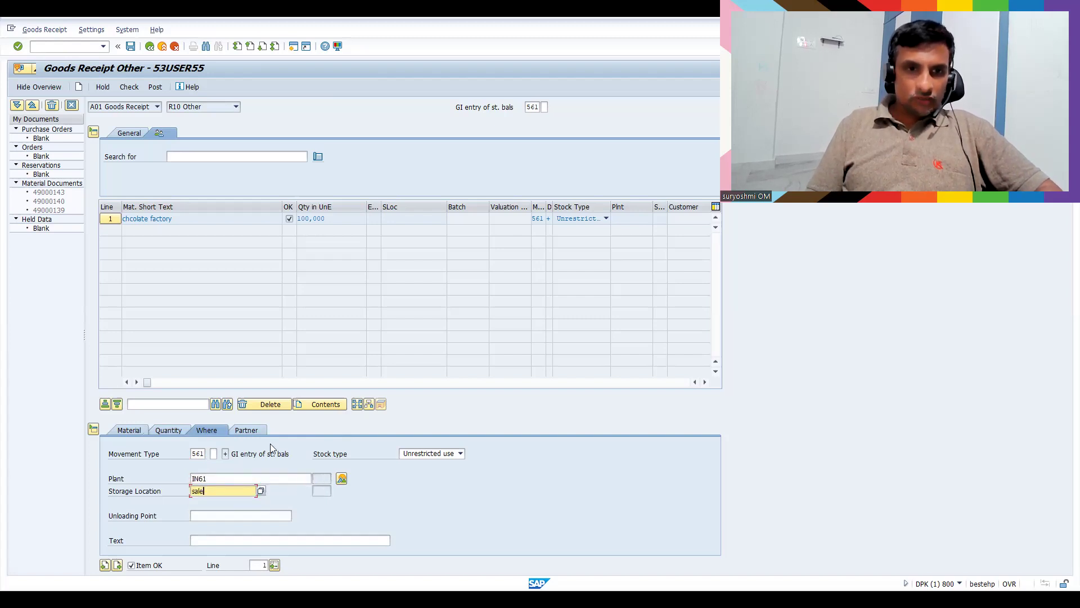
{"action": "key", "text": "Return"}
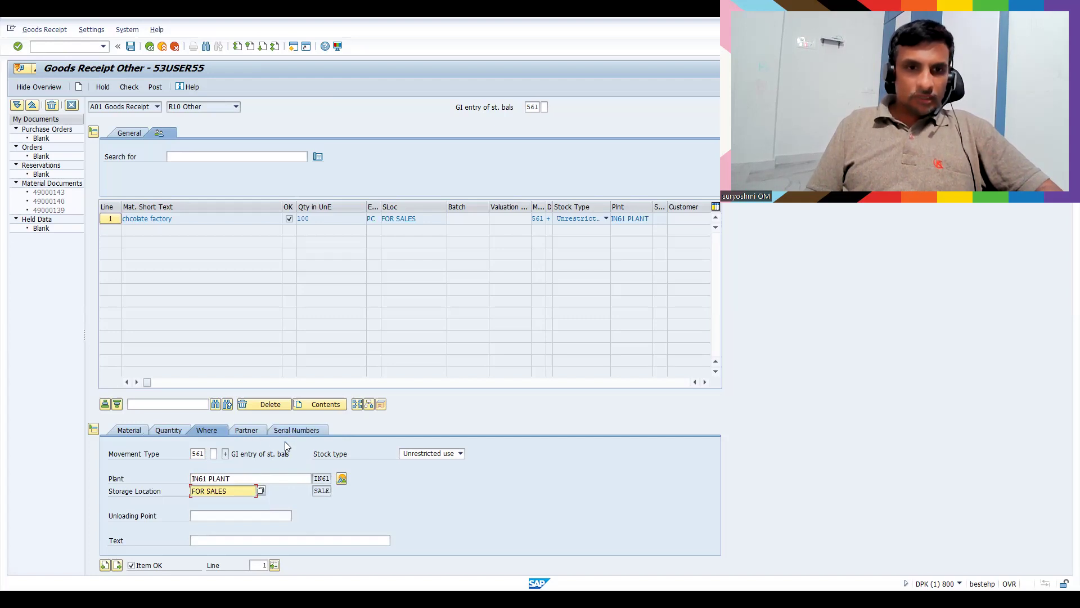
{"action": "left_click", "coordinate": [128, 87]}
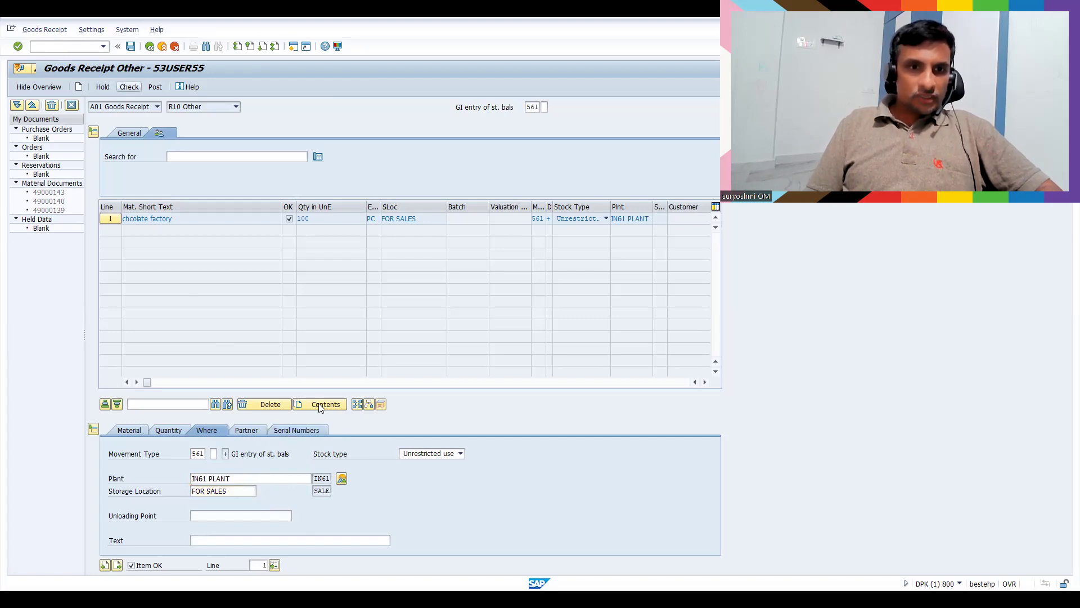
Enter serial number 323 in the goods receipt item's first serial number row and 3232 in the following five rows.
{"action": "left_click", "coordinate": [298, 431]}
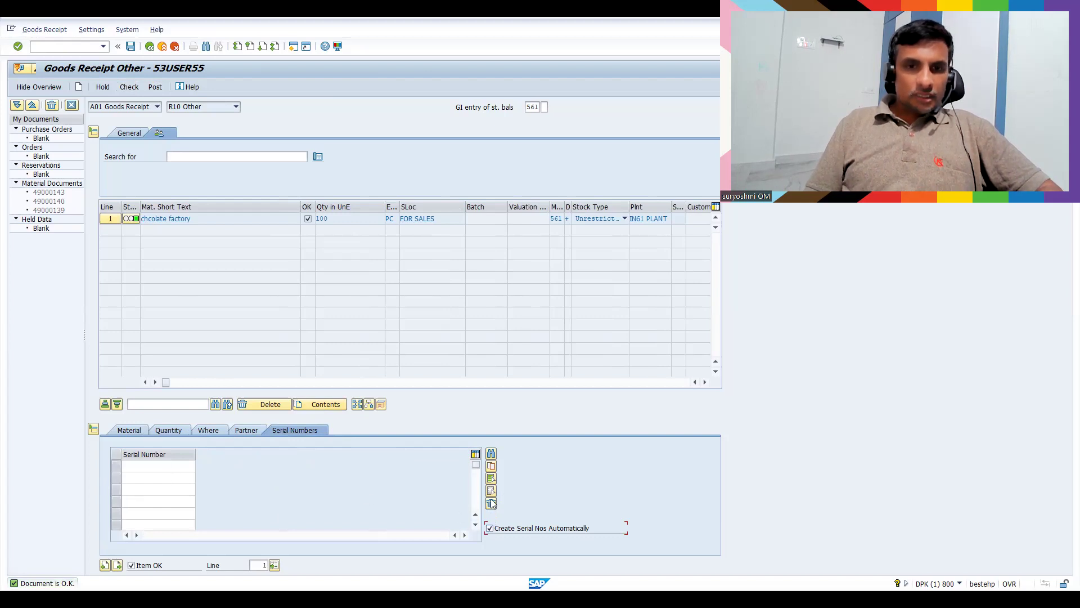
{"action": "left_click", "coordinate": [167, 467]}
{"action": "type", "text": "323"}
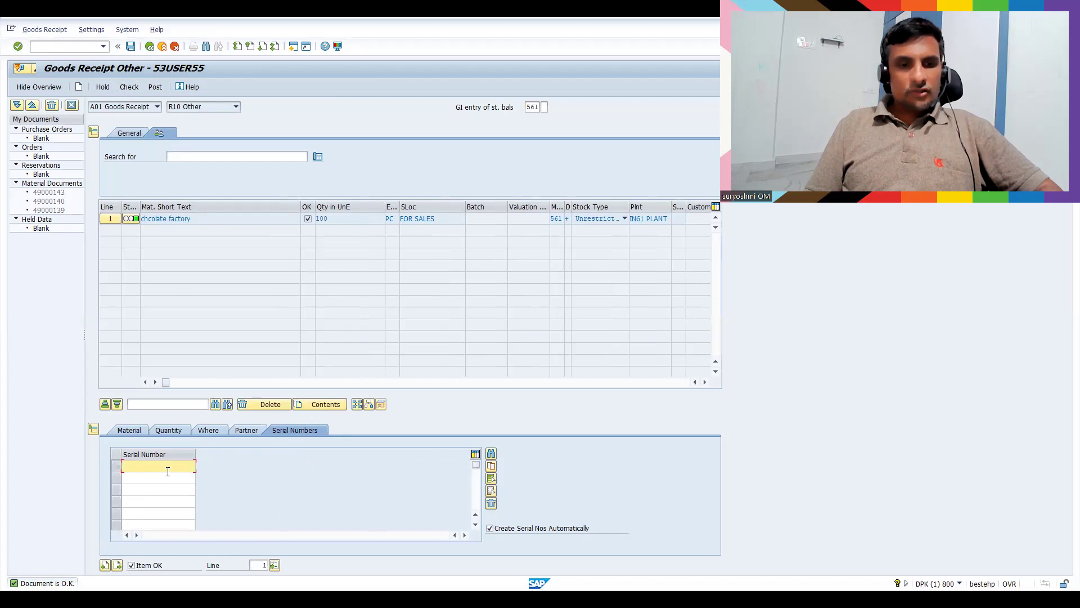
{"action": "key", "text": "Down"}
{"action": "type", "text": "3232"}
{"action": "key", "text": "Down"}
{"action": "type", "text": "3232"}
{"action": "key", "text": "Down"}
{"action": "type", "text": "3232"}
{"action": "key", "text": "Down"}
{"action": "type", "text": "3232"}
{"action": "key", "text": "Down"}
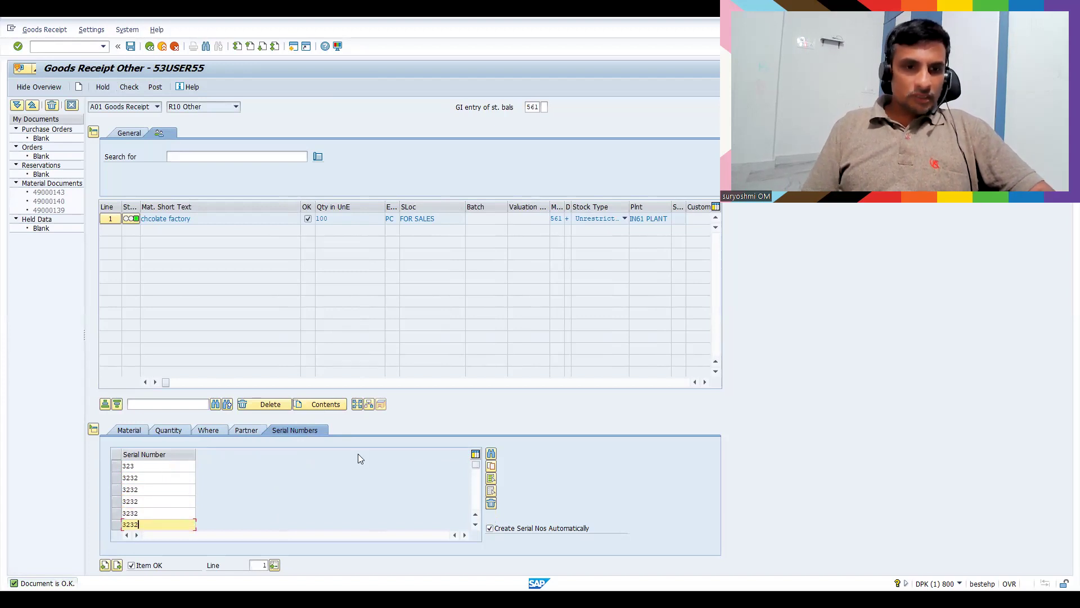
Add serial number 23232 further down the list, try to post the goods receipt and close the log.
{"action": "scroll", "coordinate": [477, 513], "scroll_direction": "down", "scroll_amount": 2}
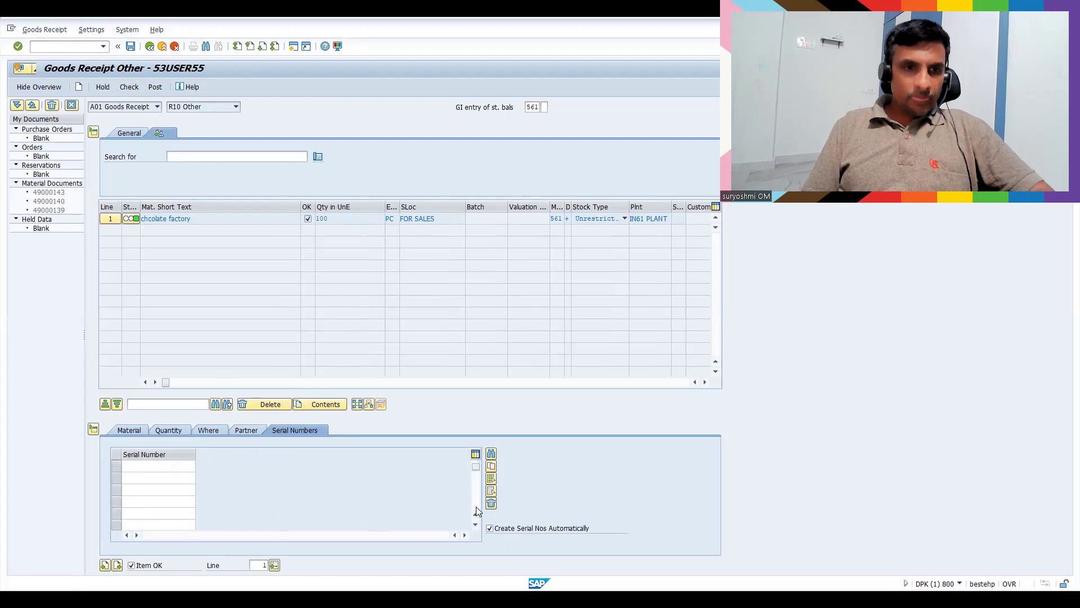
{"action": "left_click", "coordinate": [128, 467]}
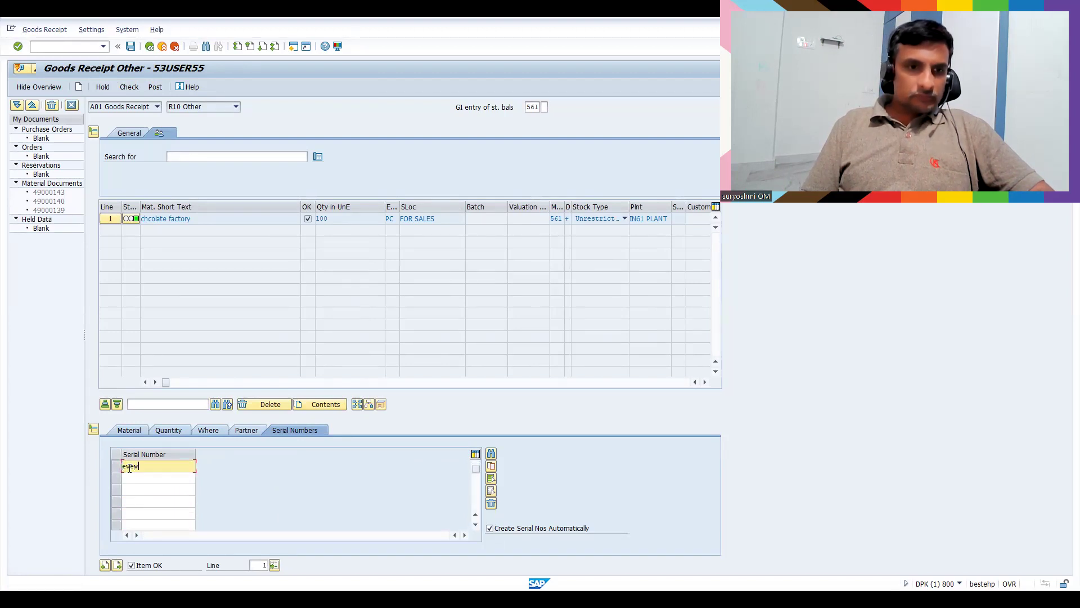
{"action": "type", "text": "23232"}
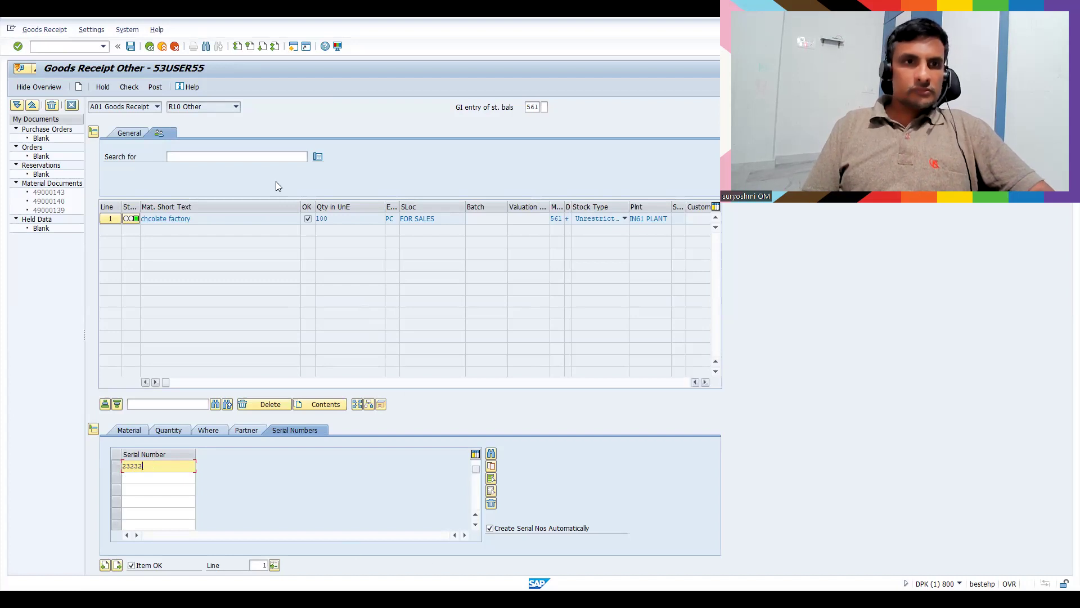
{"action": "left_click", "coordinate": [154, 88]}
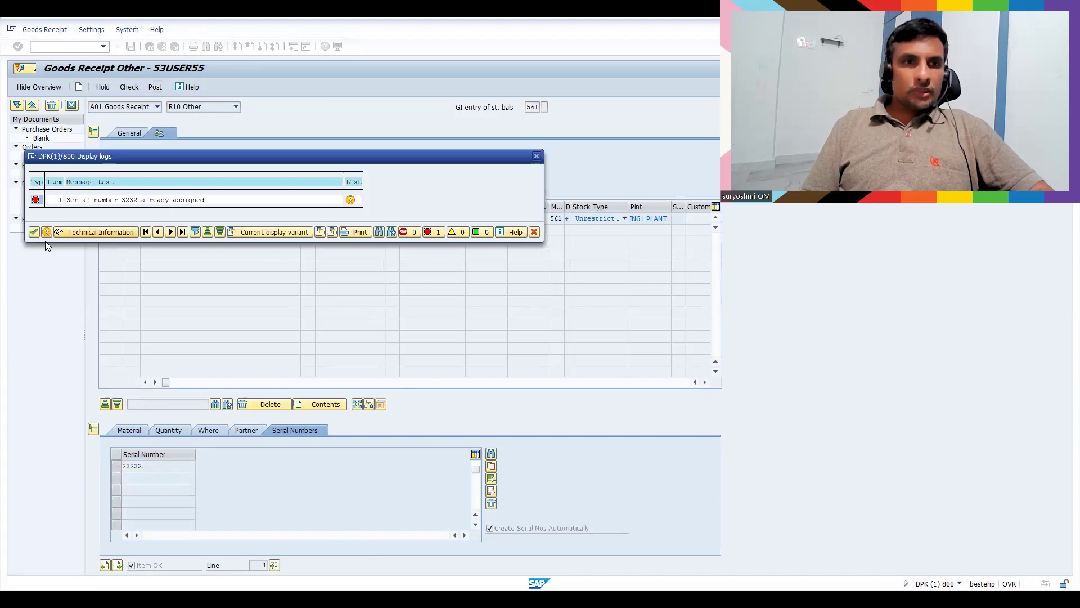
{"action": "key", "text": "Return"}
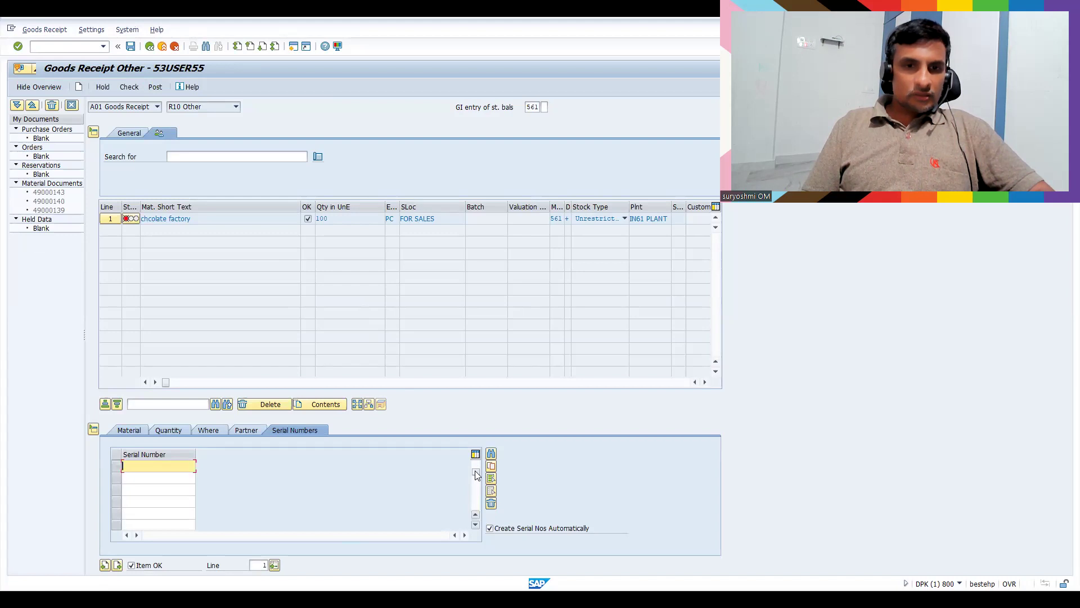
Change the third and fourth serial numbers of the goods receipt item to 3233 and 3234.
{"action": "left_click", "coordinate": [475, 472]}
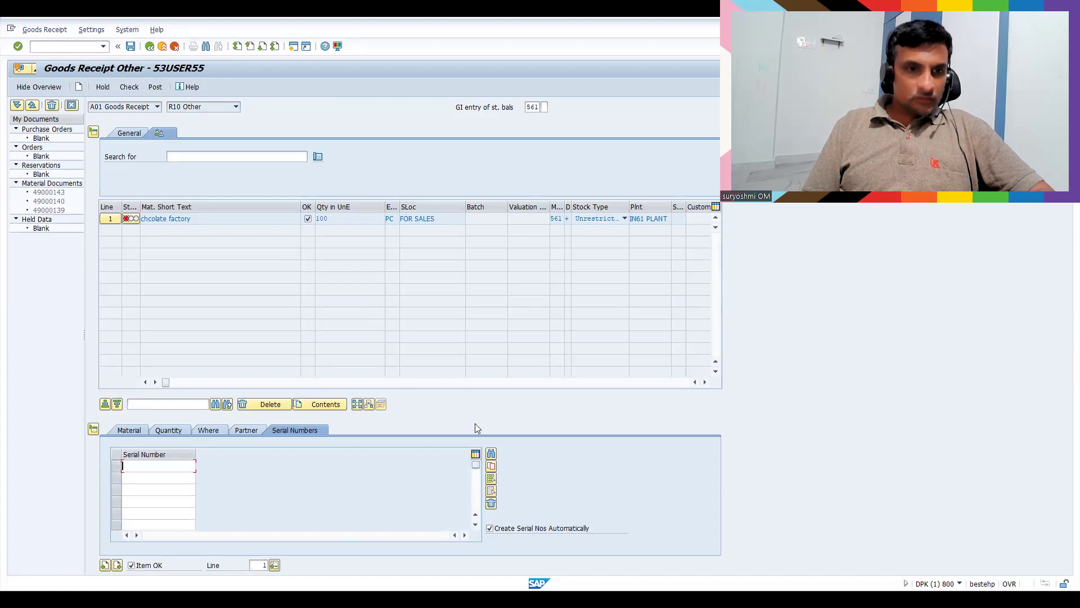
{"action": "left_click", "coordinate": [162, 492]}
{"action": "key", "text": "BackSpace"}
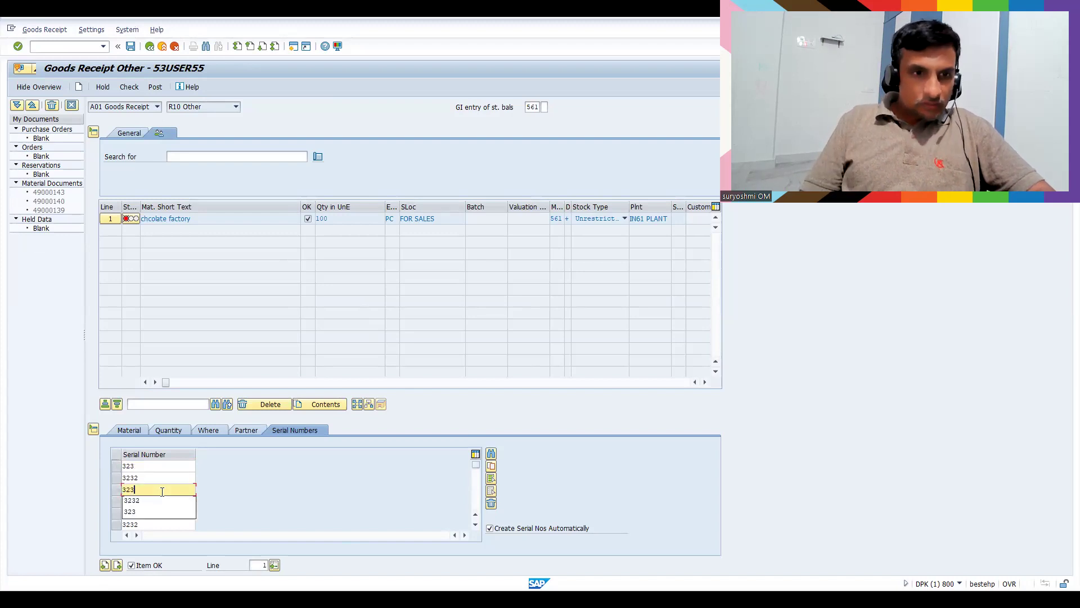
{"action": "type", "text": "2"}
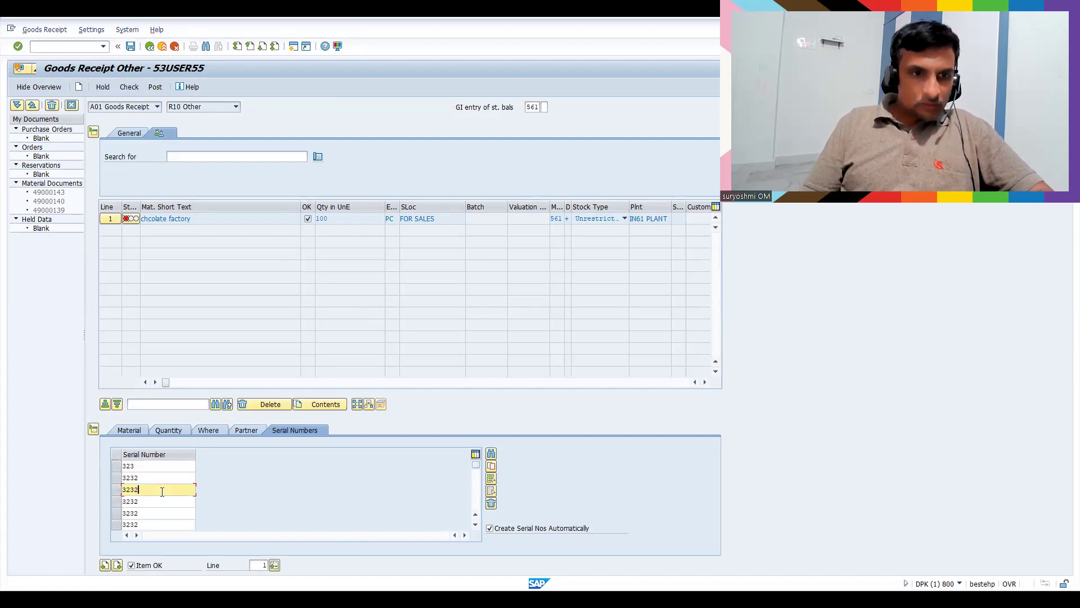
{"action": "key", "text": "BackSpace"}
{"action": "type", "text": "3"}
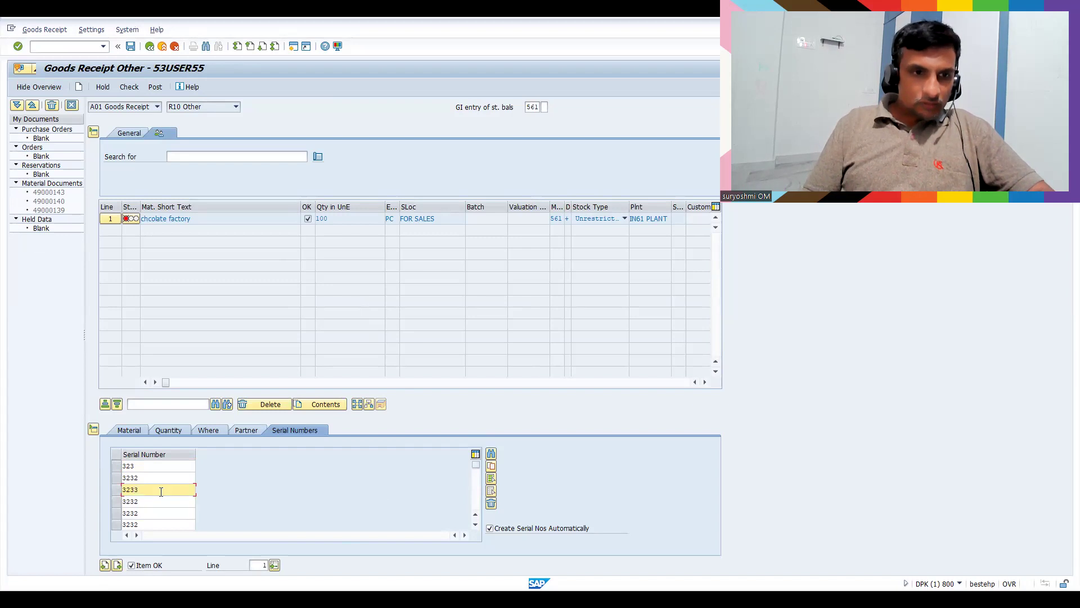
{"action": "left_click", "coordinate": [143, 501]}
{"action": "key", "text": "BackSpace"}
{"action": "type", "text": "4"}
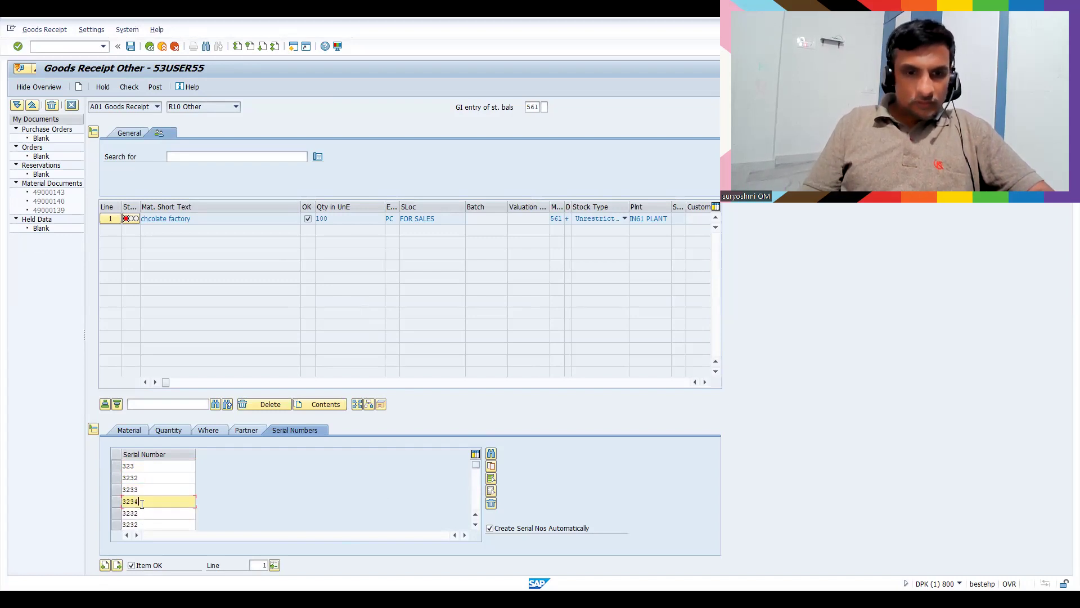
Change the fifth and sixth serial numbers of the goods receipt item to 3236 and 3238.
{"action": "left_click", "coordinate": [148, 513]}
{"action": "key", "text": "BackSpace"}
{"action": "type", "text": "6"}
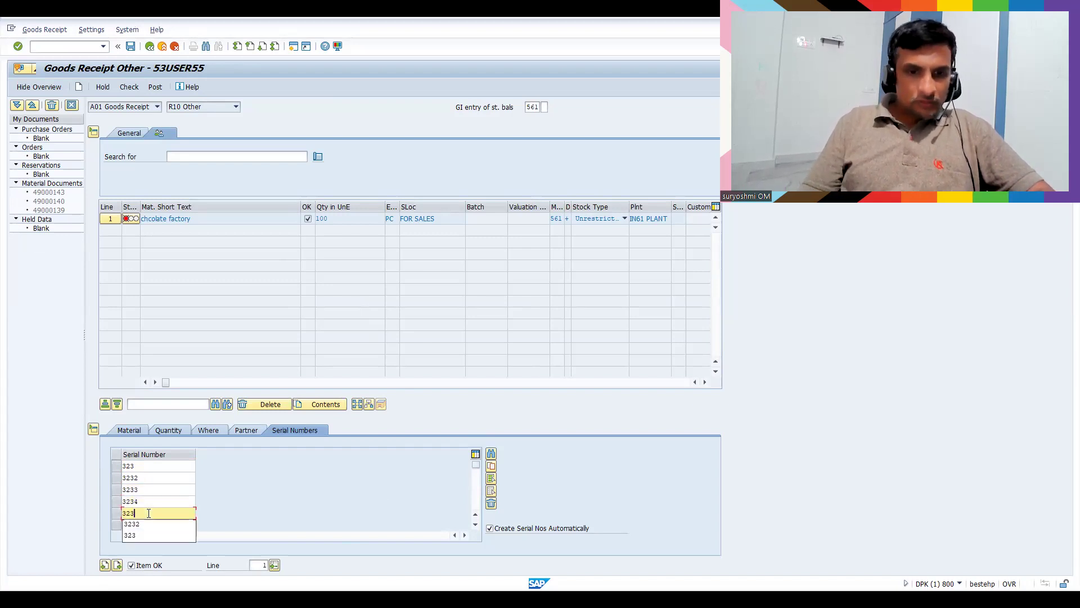
{"action": "left_click", "coordinate": [147, 512]}
{"action": "left_click", "coordinate": [149, 526]}
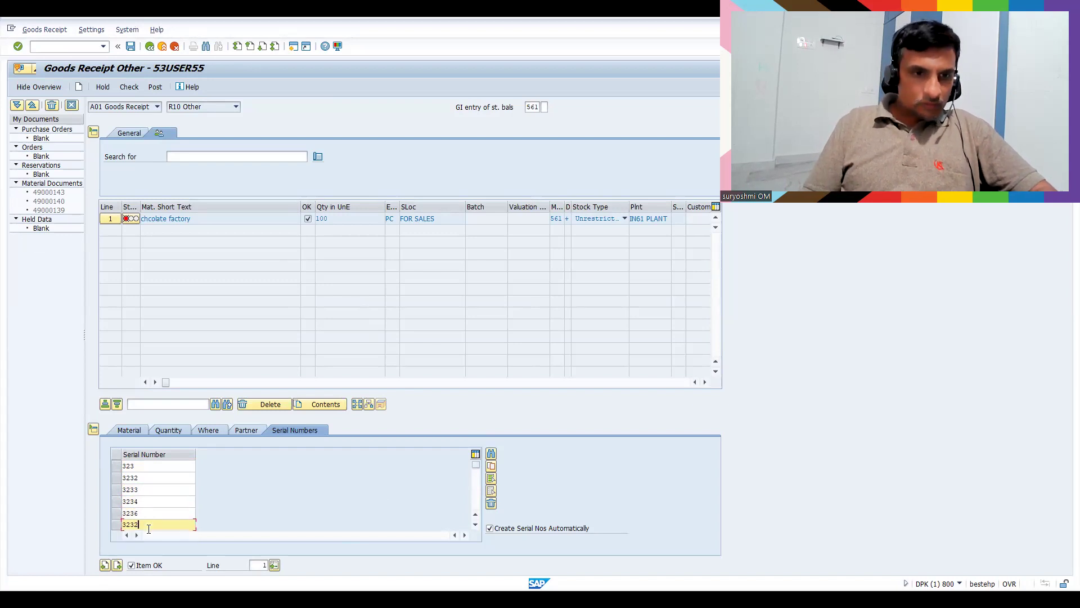
{"action": "key", "text": "BackSpace"}
{"action": "type", "text": "8"}
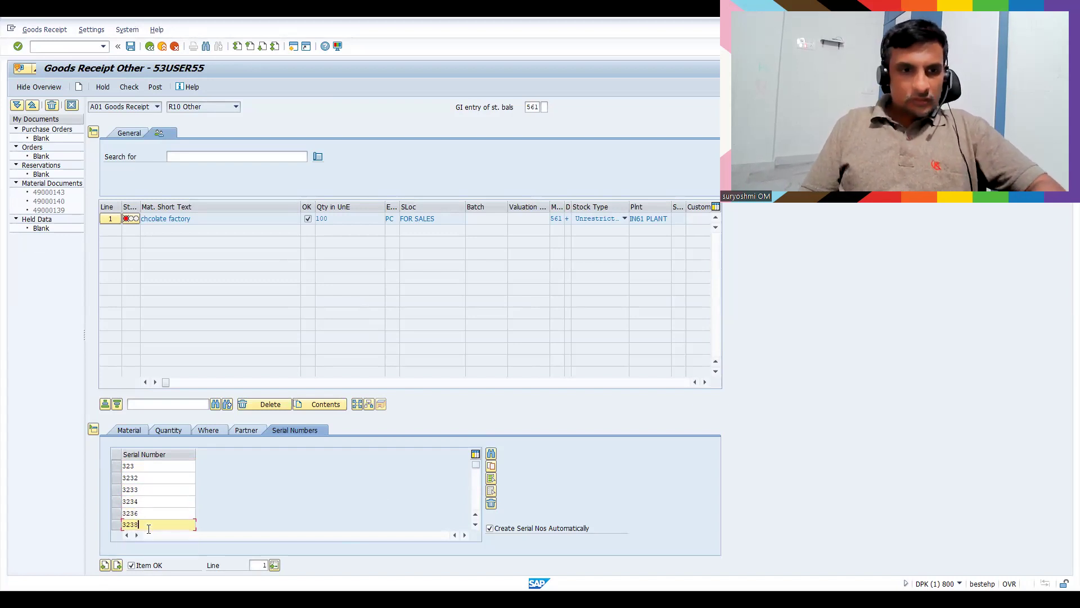
Check the goods receipt and post it.
{"action": "left_click", "coordinate": [152, 467]}
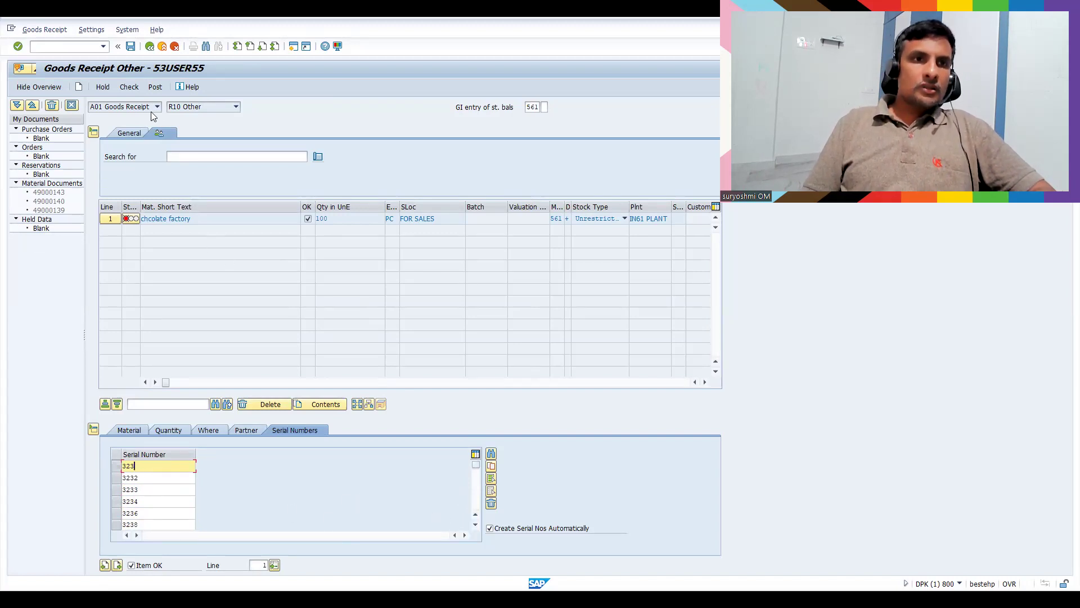
{"action": "left_click", "coordinate": [130, 88]}
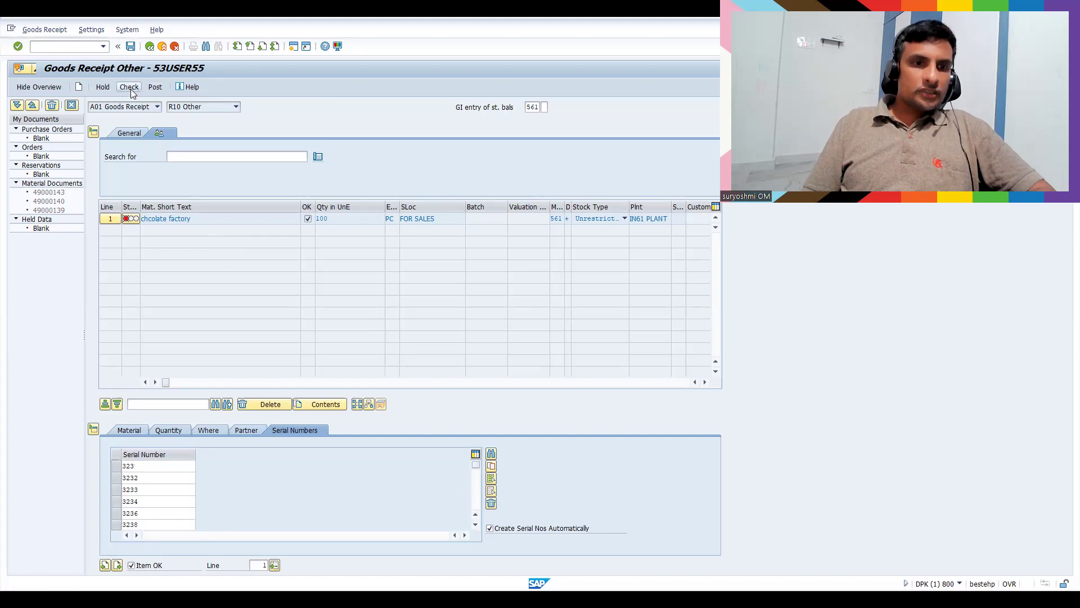
{"action": "left_click", "coordinate": [149, 87]}
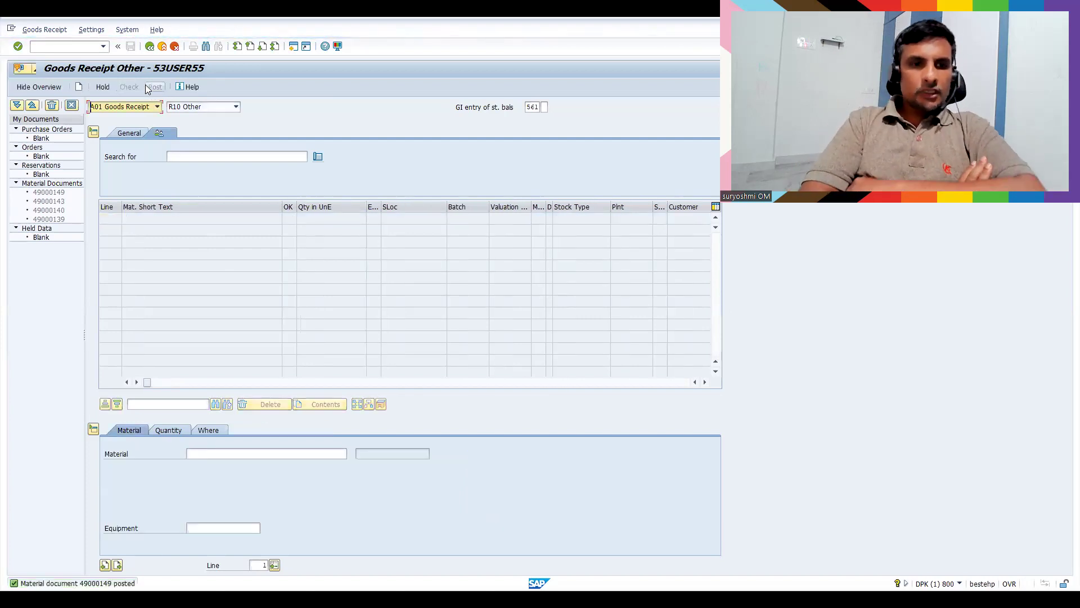
Open the existing outbound delivery for change with transaction VL02N and post its goods issue.
{"action": "left_click", "coordinate": [79, 50]}
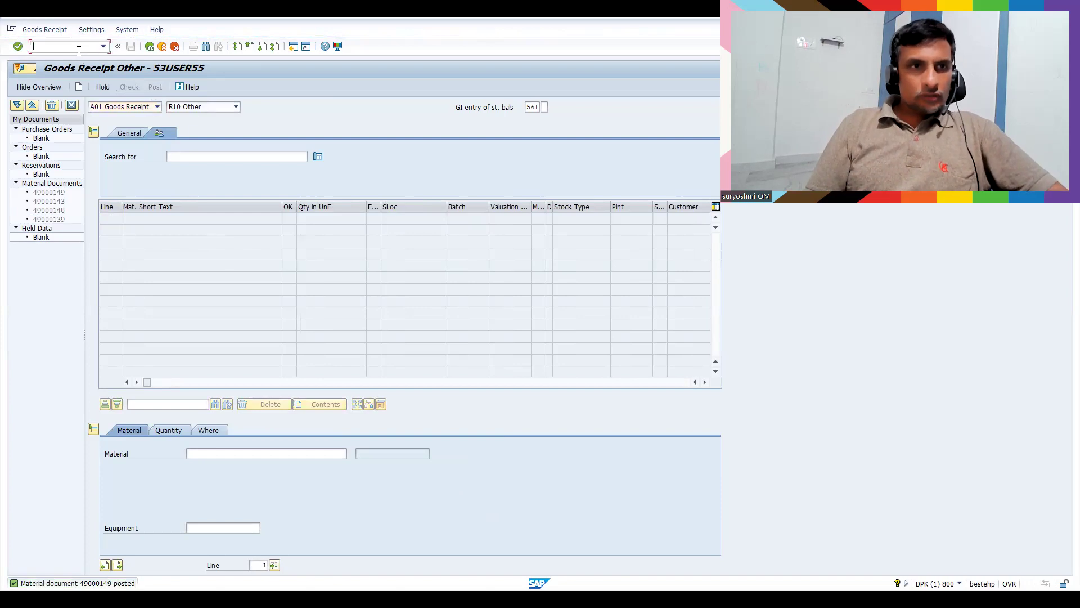
{"action": "type", "text": "/nvl02n"}
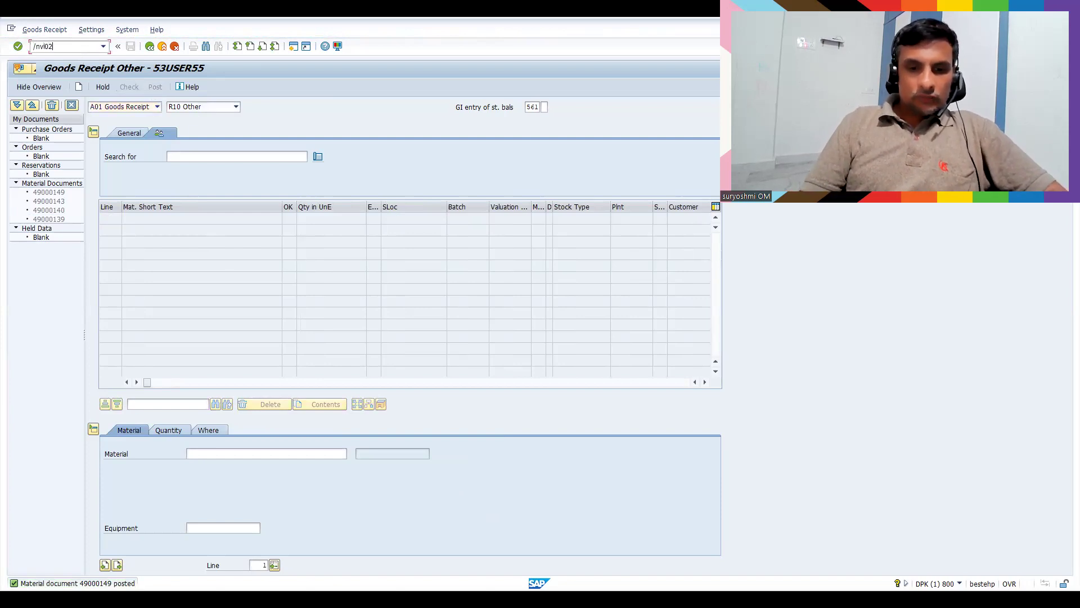
{"action": "key", "text": "Return"}
{"action": "key", "text": "Return"}
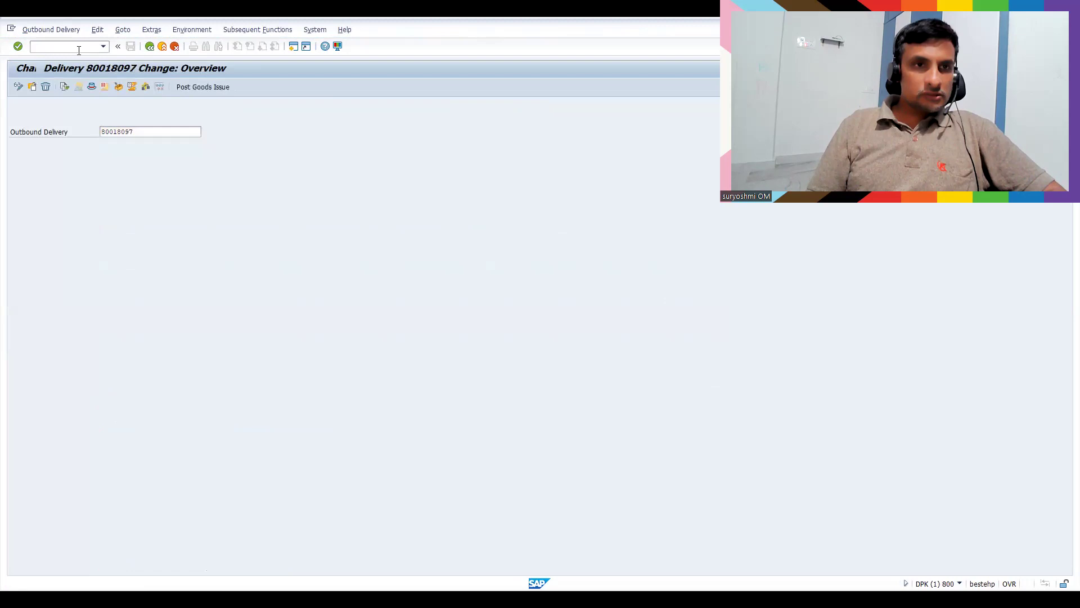
{"action": "left_click", "coordinate": [201, 88]}
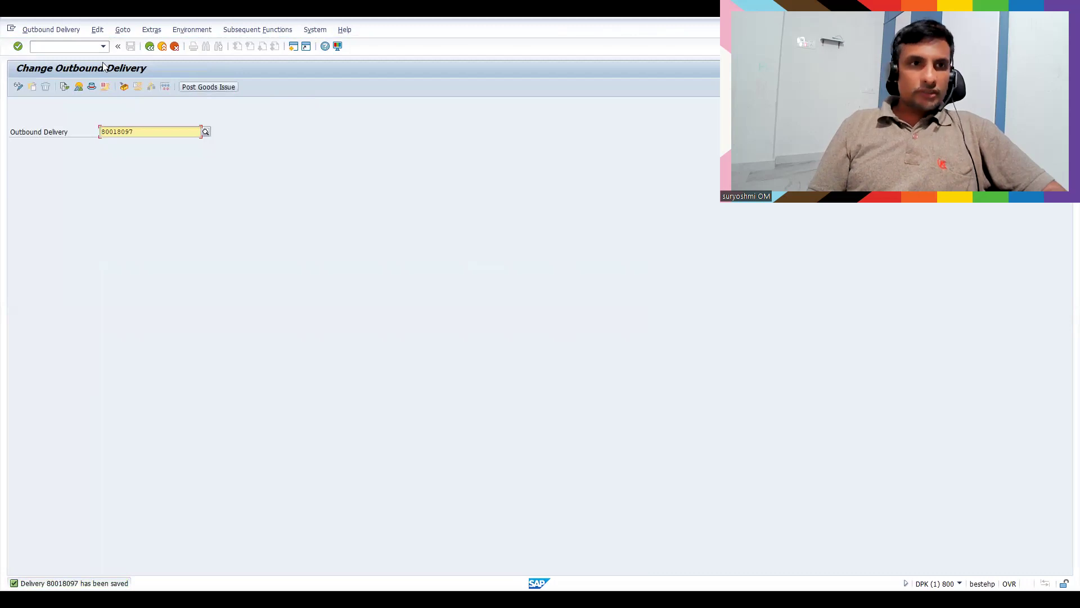
Create an F2 invoice for the outbound delivery with transaction VF01 and save it.
{"action": "left_click", "coordinate": [67, 46]}
{"action": "type", "text": "/nvf01"}
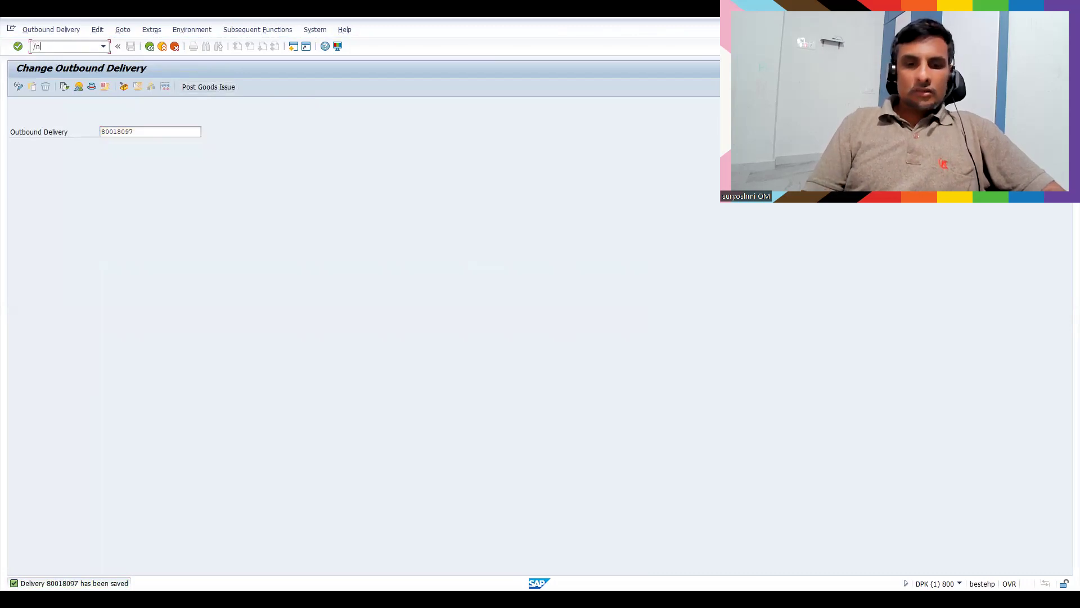
{"action": "key", "text": "Return"}
{"action": "key", "text": "Return"}
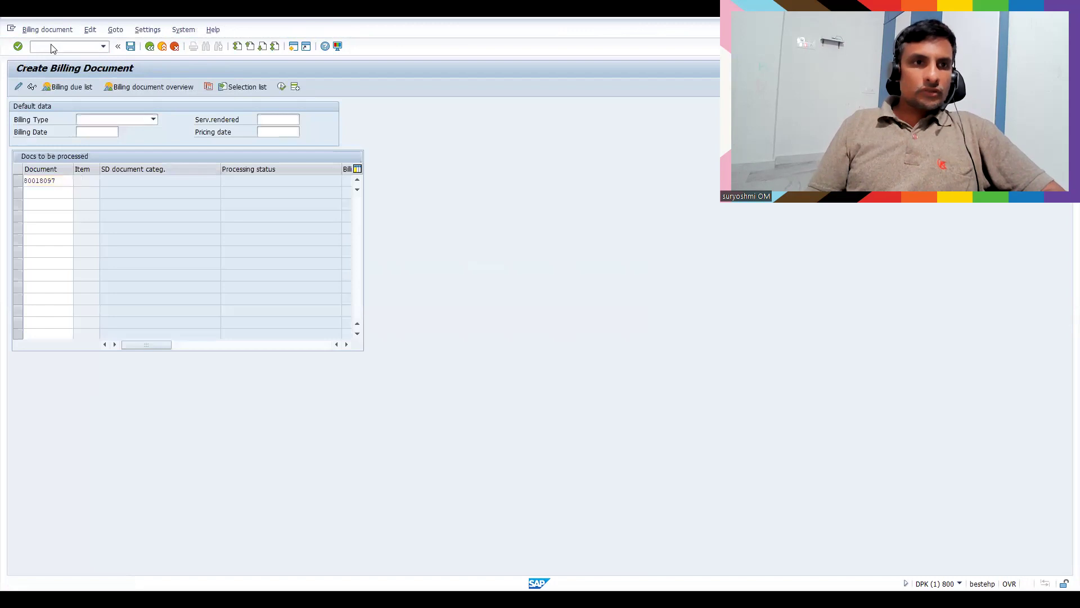
{"action": "left_click", "coordinate": [131, 47]}
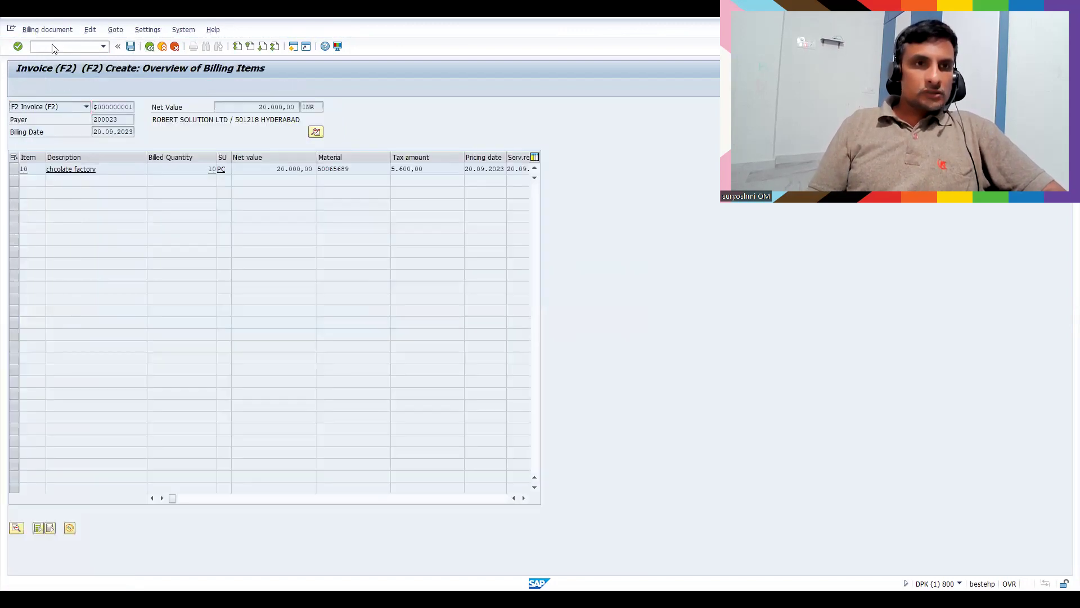
Open the saved invoice with transaction VF02 and try to release it to accounting.
{"action": "type", "text": "/nvf02"}
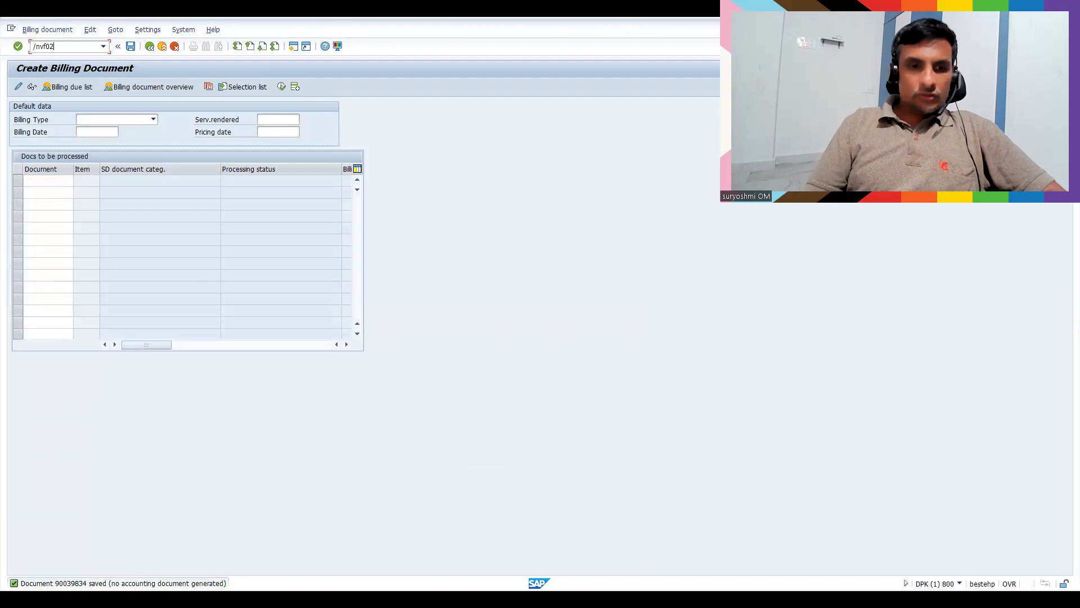
{"action": "key", "text": "Return"}
{"action": "left_click", "coordinate": [198, 87]}
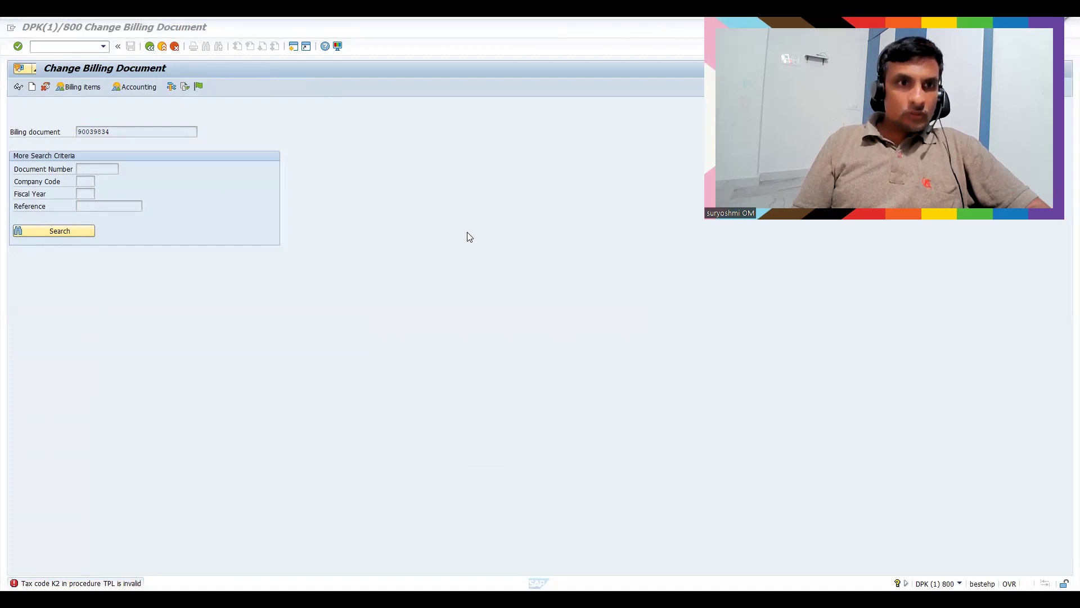
Start a standard order of type OR for sales organization IN66, distribution channel 66 and division IN, and enter the sold-to party.
{"action": "left_click", "coordinate": [65, 44]}
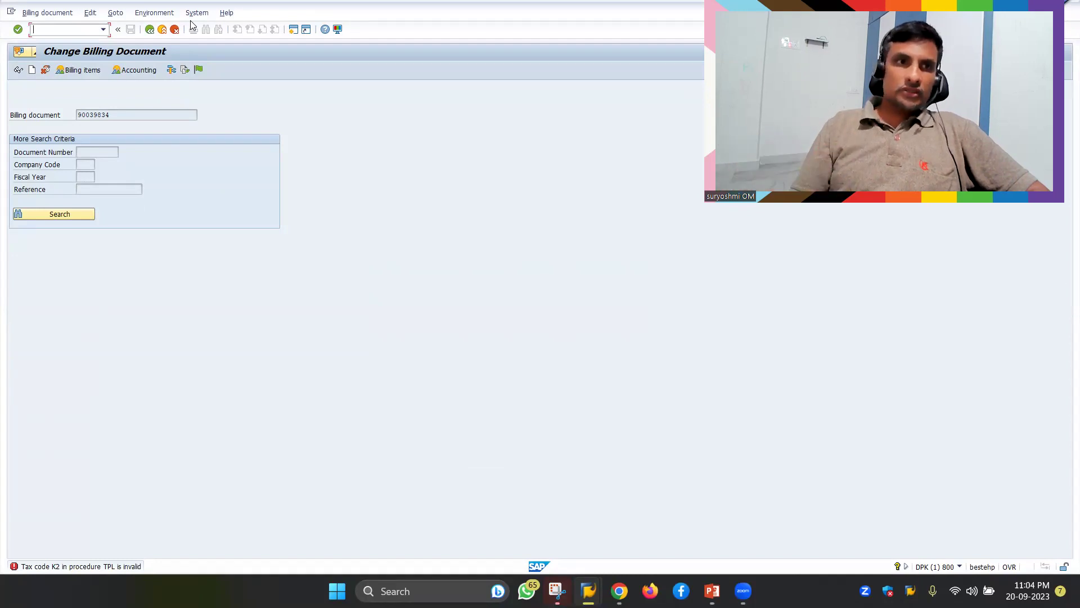
{"action": "type", "text": "/nftxp"}
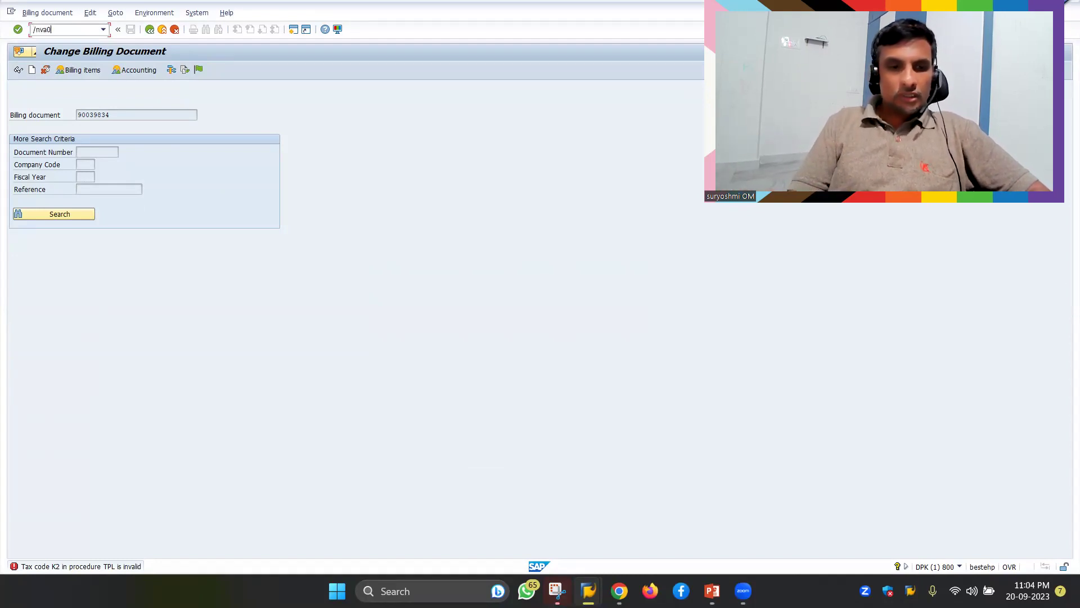
{"action": "key", "text": "Return"}
{"action": "key", "text": "Return"}
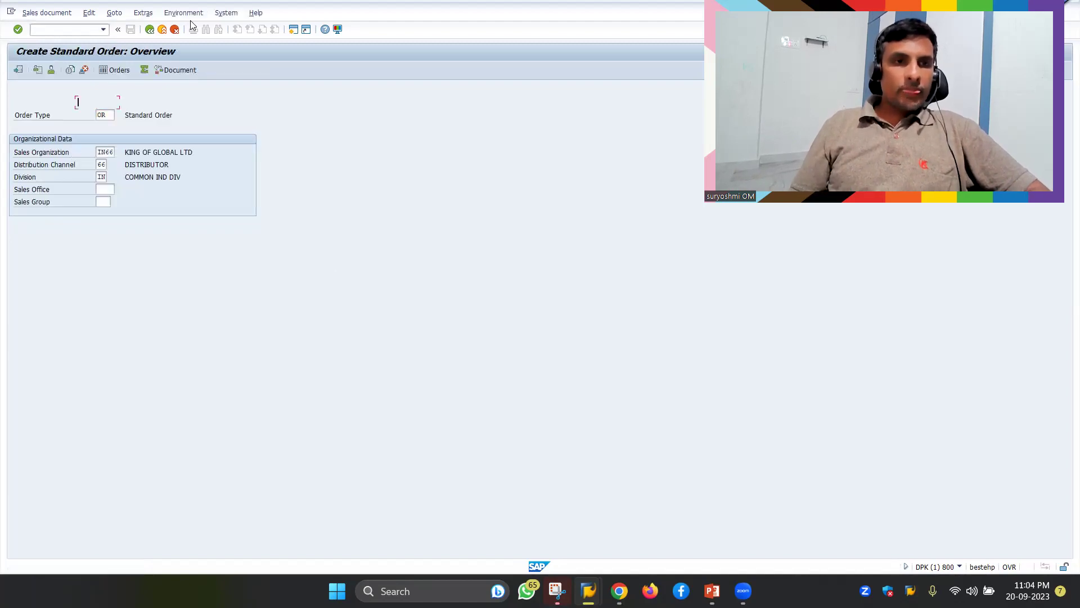
{"action": "key", "text": "Down"}
{"action": "key", "text": "Return"}
{"action": "key", "text": "Return"}
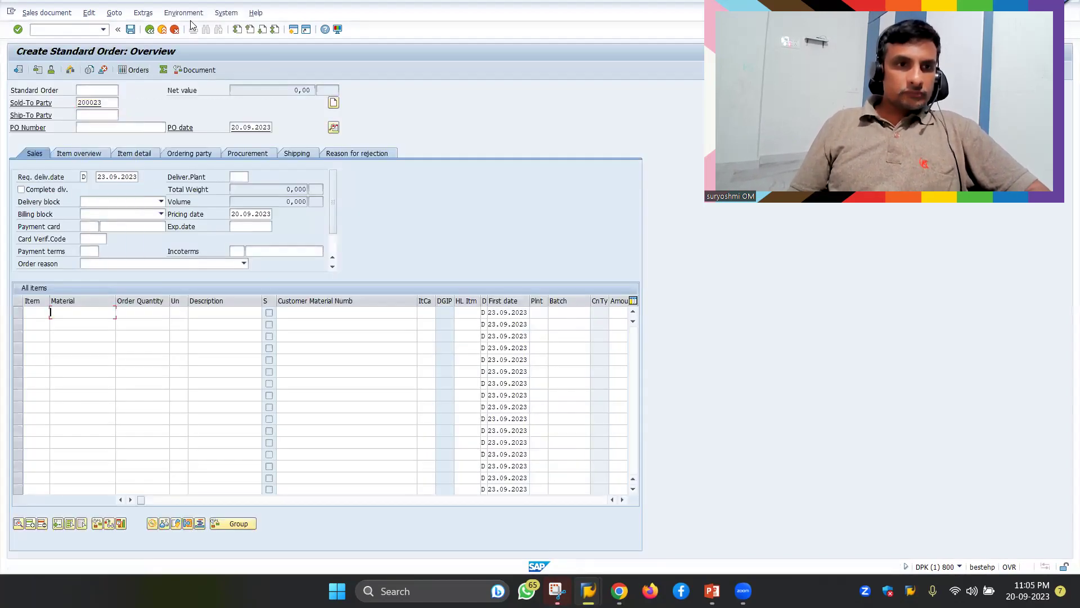
Enter material 50065689 as the first order item and set its order quantity to 5.
{"action": "key", "text": "Return"}
{"action": "key", "text": "Tab"}
{"action": "type", "text": "1"}
{"action": "key", "text": "Return"}
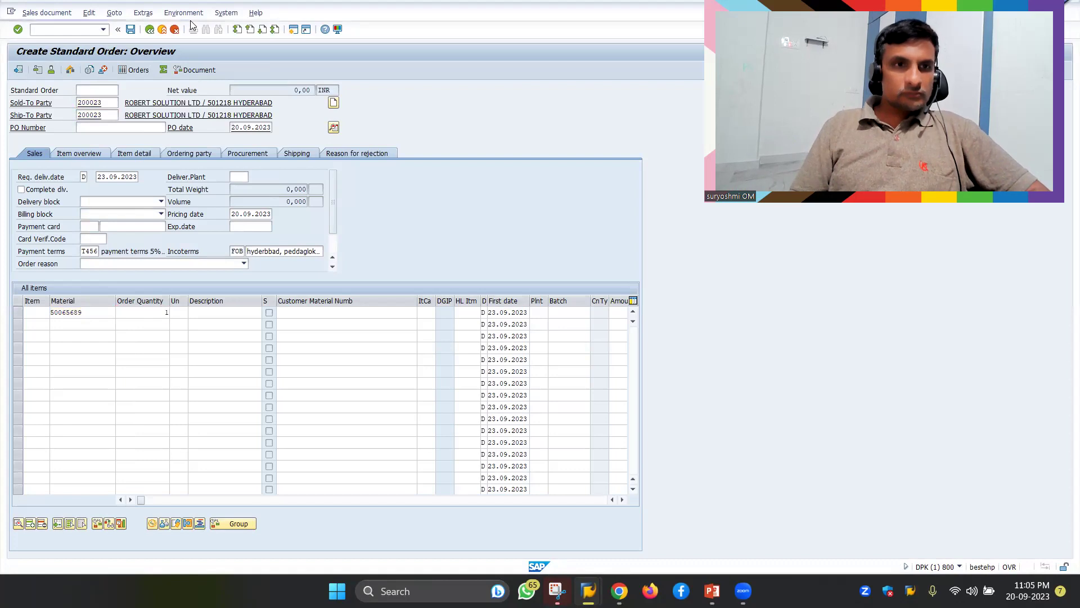
{"action": "left_click", "coordinate": [161, 313]}
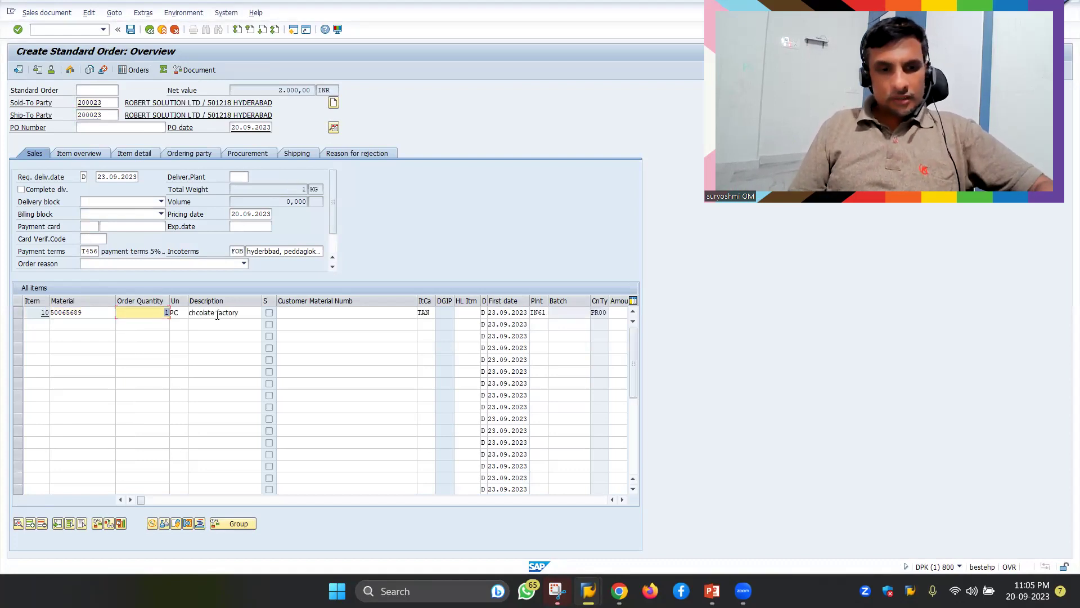
{"action": "type", "text": "5"}
{"action": "key", "text": "Return"}
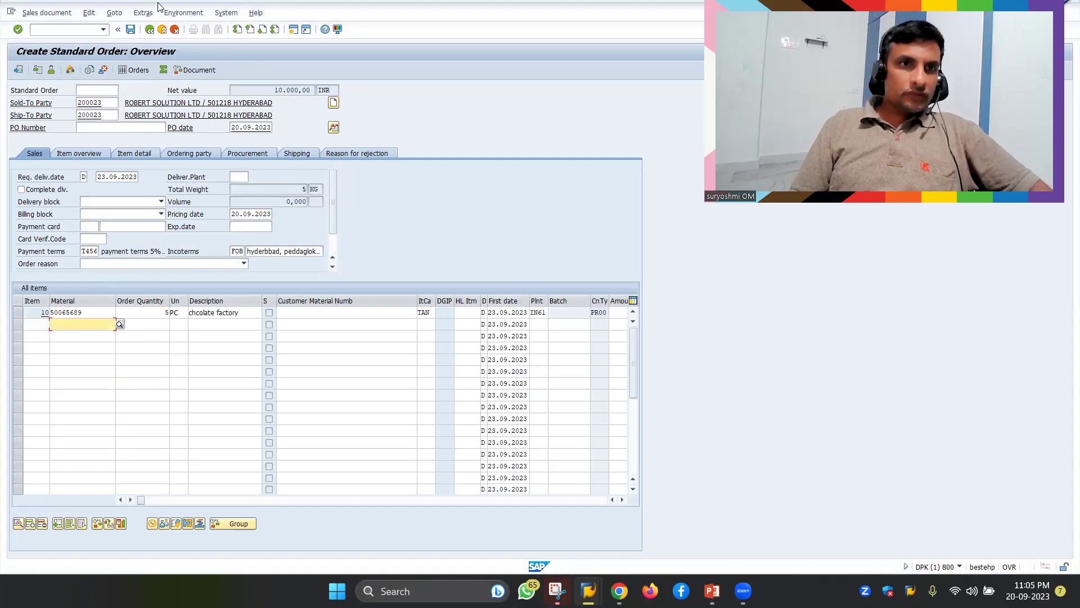
Create serial numbers automatically for order item 10 through its technical objects, accept them and save the order.
{"action": "left_click", "coordinate": [143, 13]}
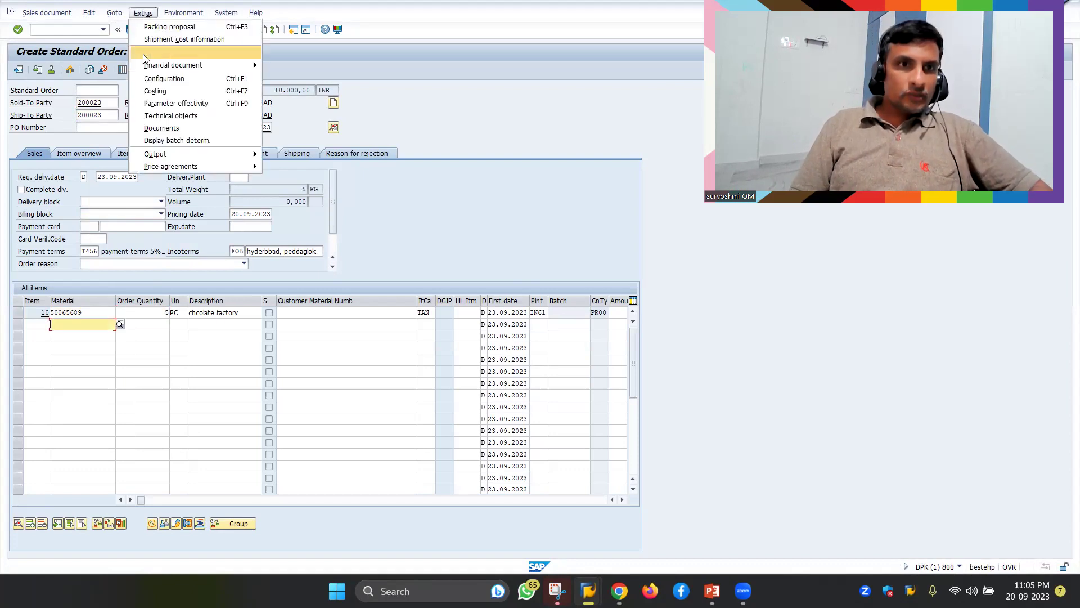
{"action": "left_click", "coordinate": [149, 116]}
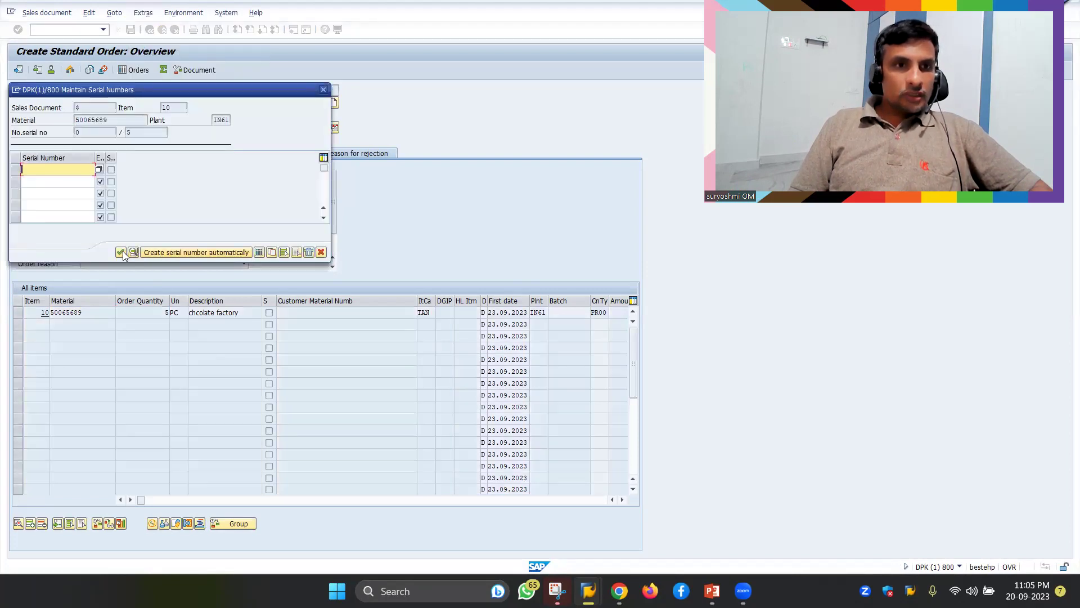
{"action": "left_click", "coordinate": [188, 254]}
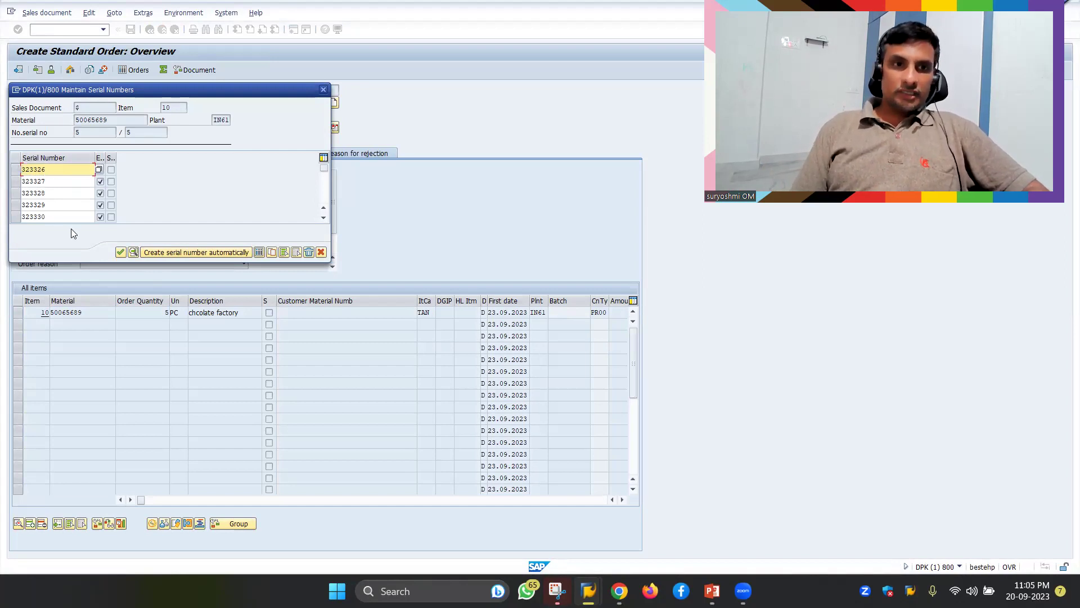
{"action": "left_click", "coordinate": [120, 252]}
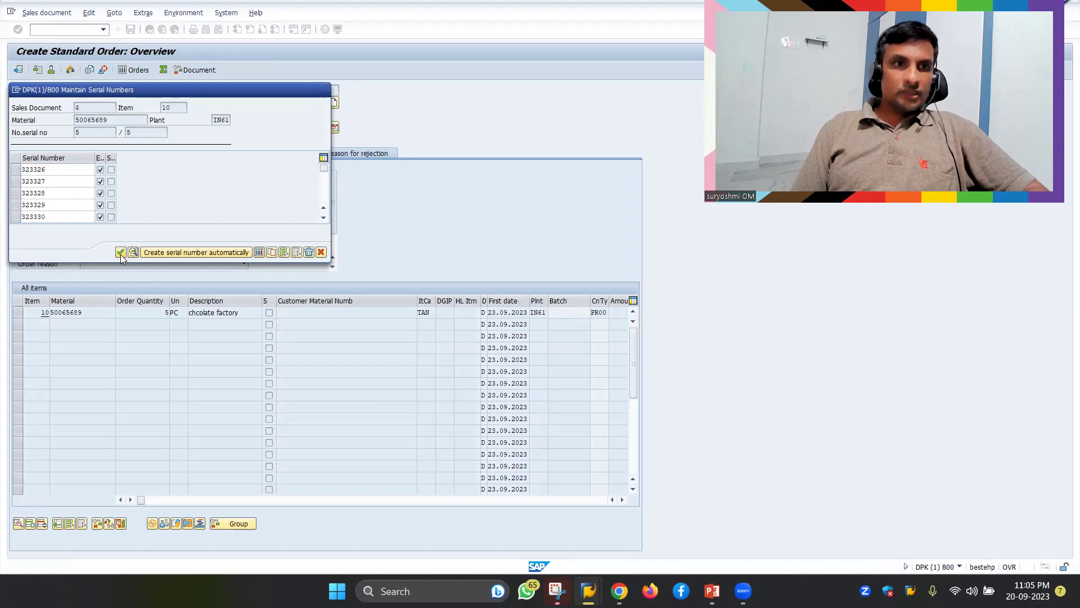
{"action": "left_click", "coordinate": [129, 29]}
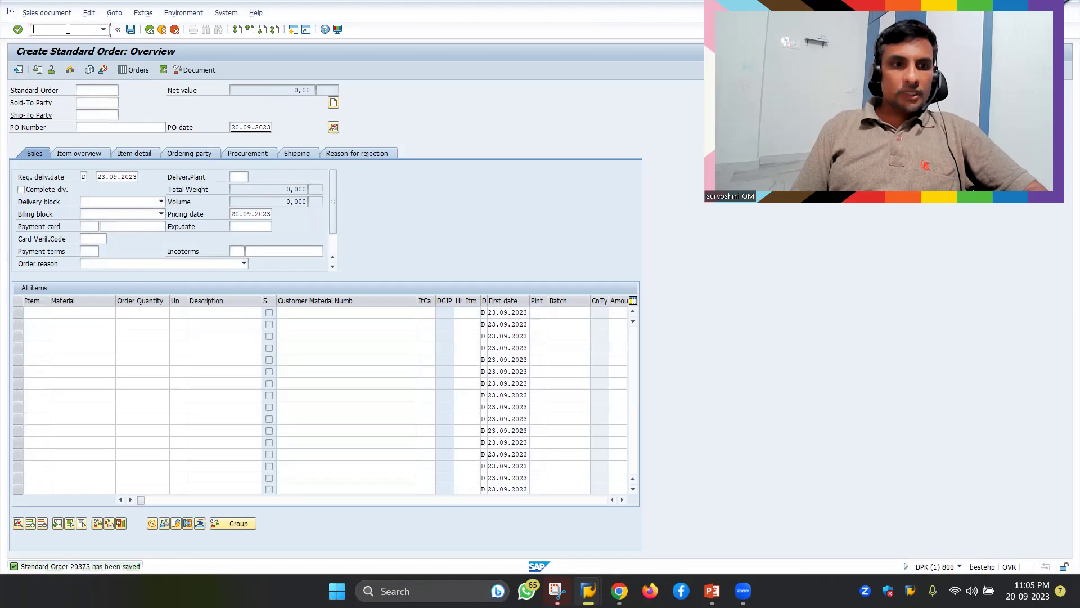
Start creating an outbound delivery for the saved standard order.
{"action": "type", "text": "/nvf0"}
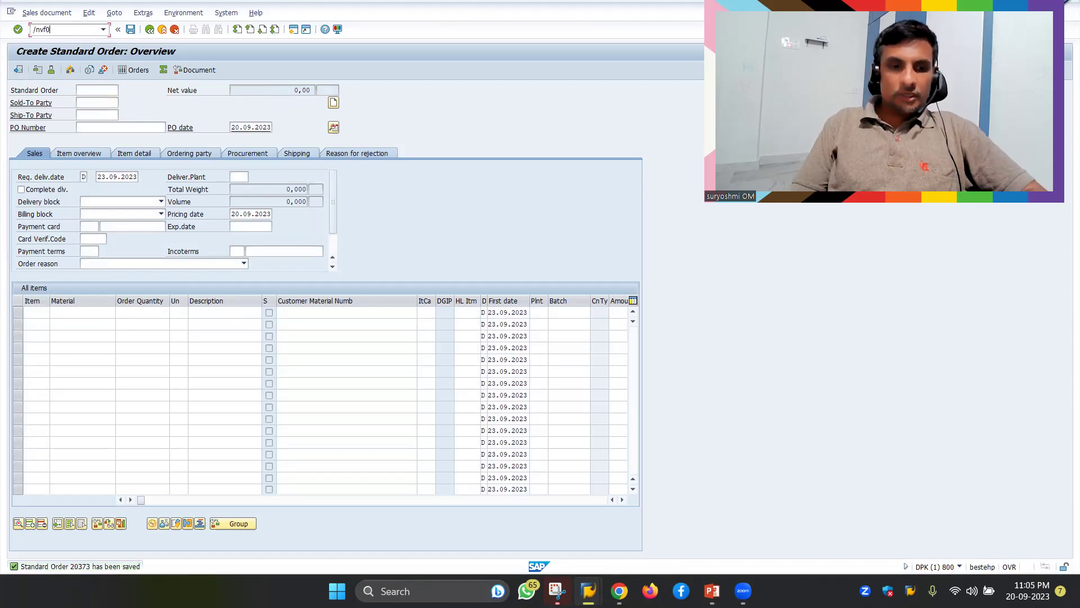
{"action": "key", "text": "BackSpace"}
{"action": "type", "text": "01"}
{"action": "key", "text": "Return"}
{"action": "key", "text": "Return"}
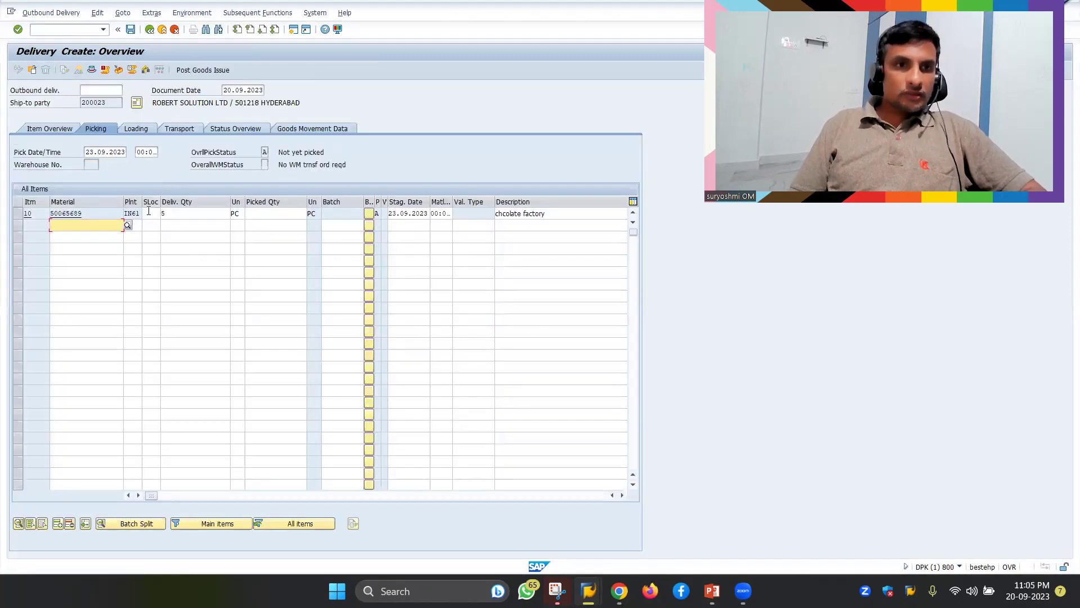
Set storage location sale and a picked quantity of 5 for delivery item 10.
{"action": "left_click", "coordinate": [149, 213]}
{"action": "type", "text": "sale"}
{"action": "key", "text": "Tab"}
{"action": "type", "text": "5"}
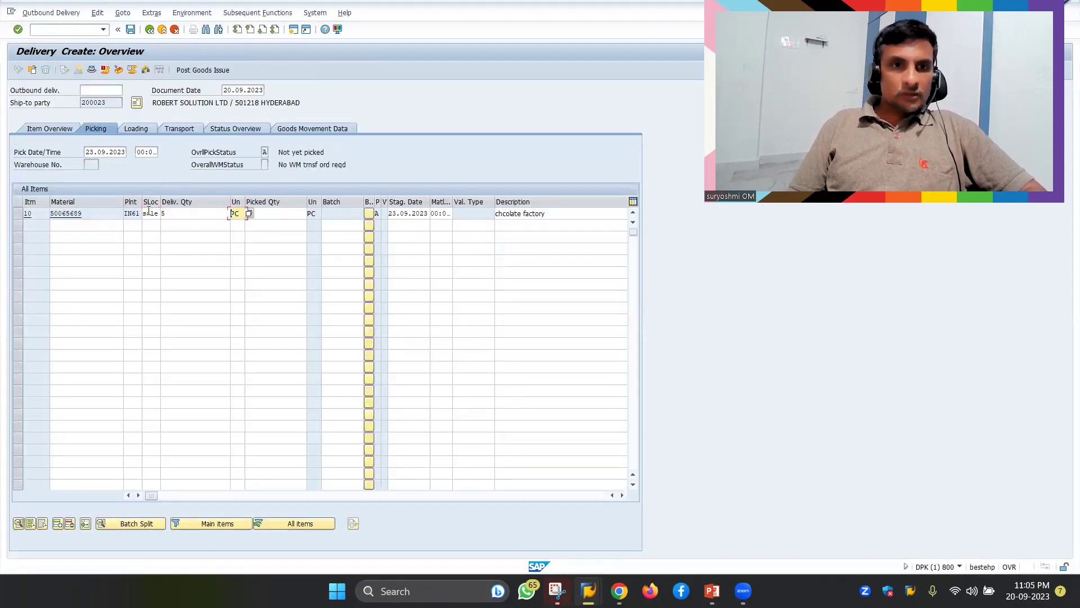
Enter 5 as the picked quantity for delivery item 10 and confirm the item.
{"action": "key", "text": "Tab"}
{"action": "type", "text": "5"}
{"action": "key", "text": "Return"}
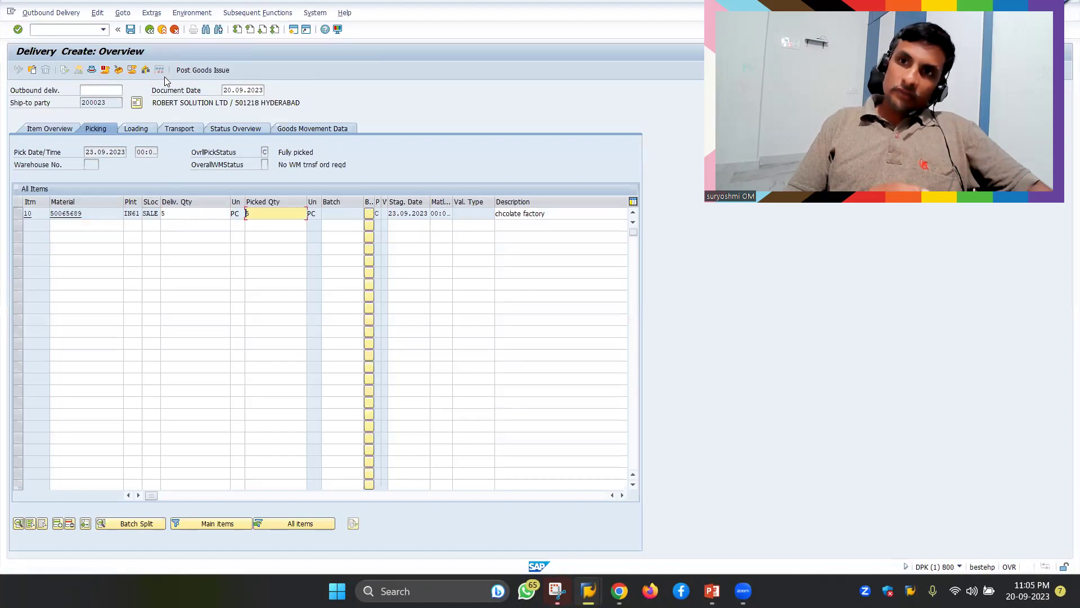
Open the serial numbers of delivery item 10 and try to create them automatically.
{"action": "left_click", "coordinate": [151, 12]}
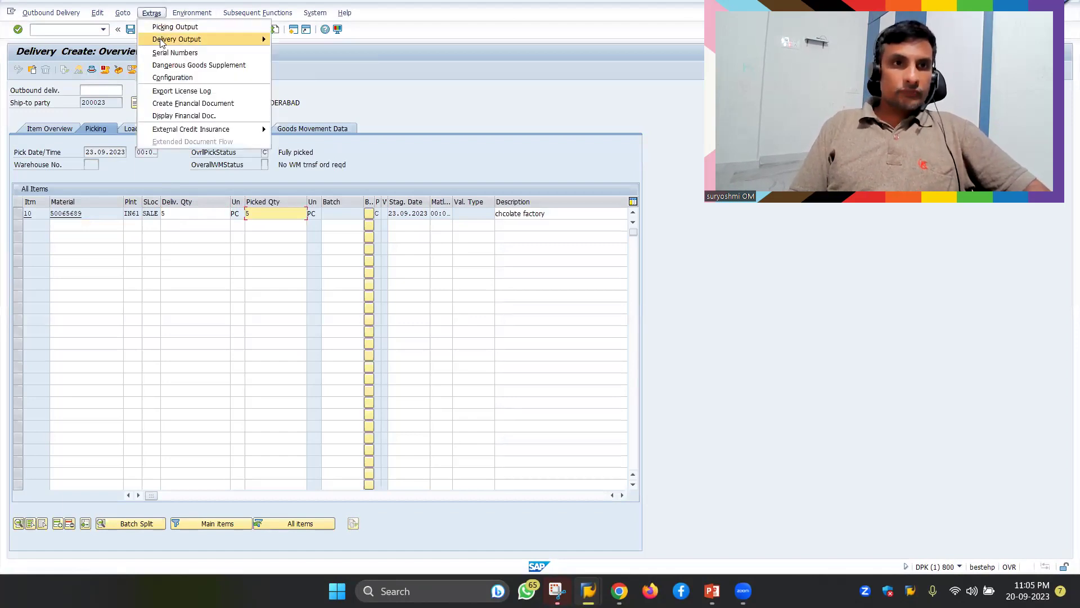
{"action": "left_click", "coordinate": [169, 52]}
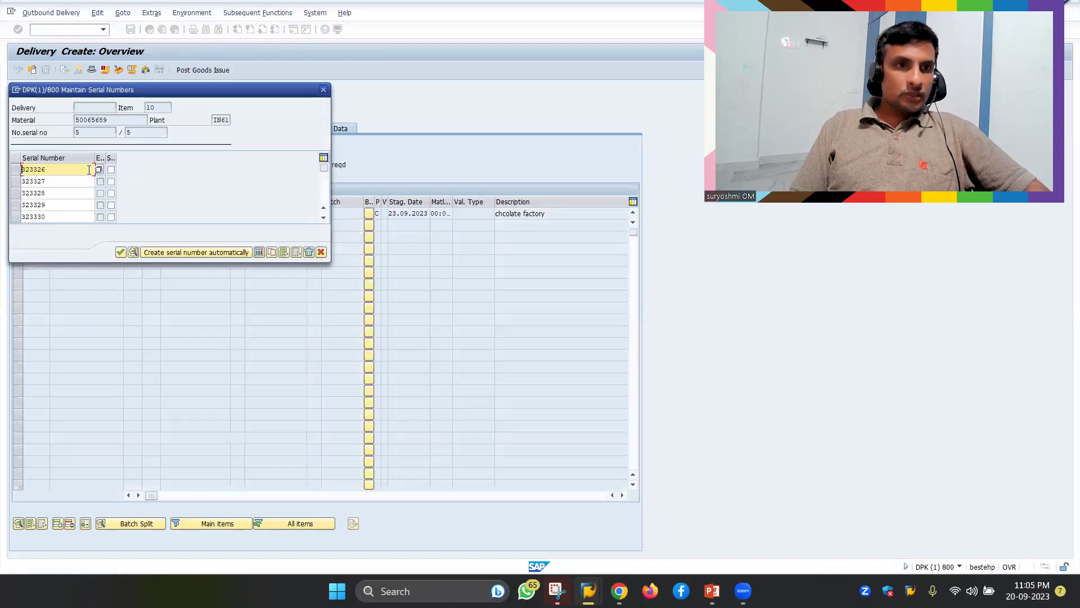
{"action": "left_click", "coordinate": [169, 253]}
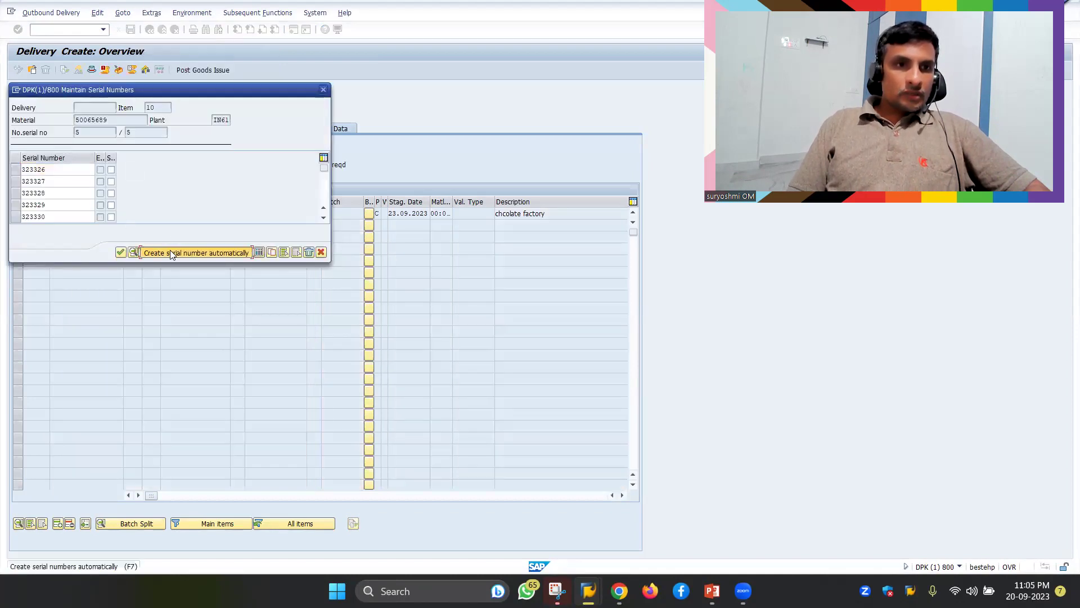
{"action": "left_click", "coordinate": [170, 252]}
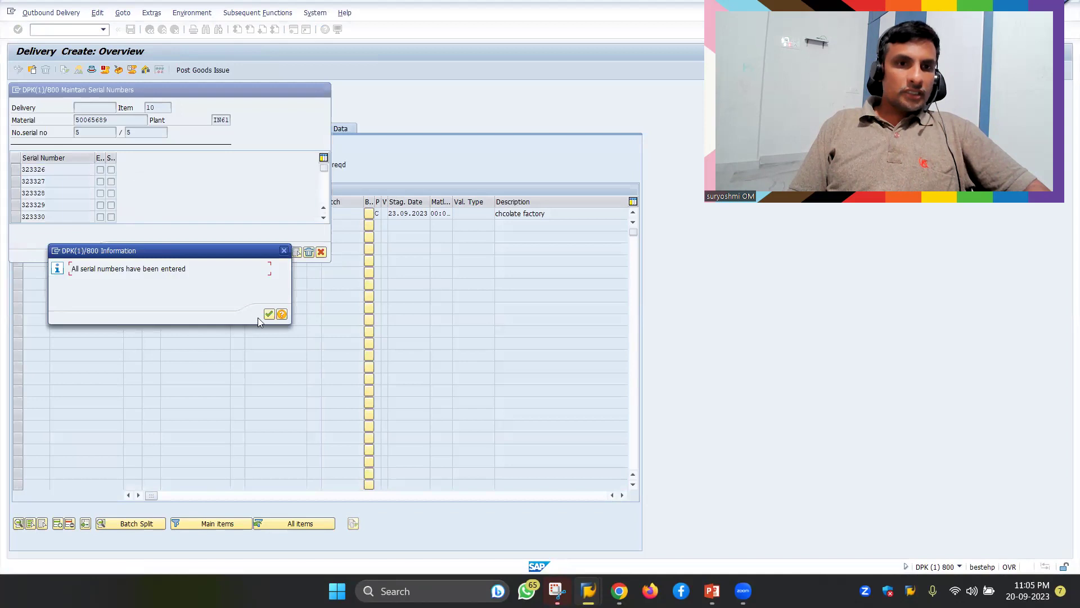
{"action": "left_click", "coordinate": [269, 314]}
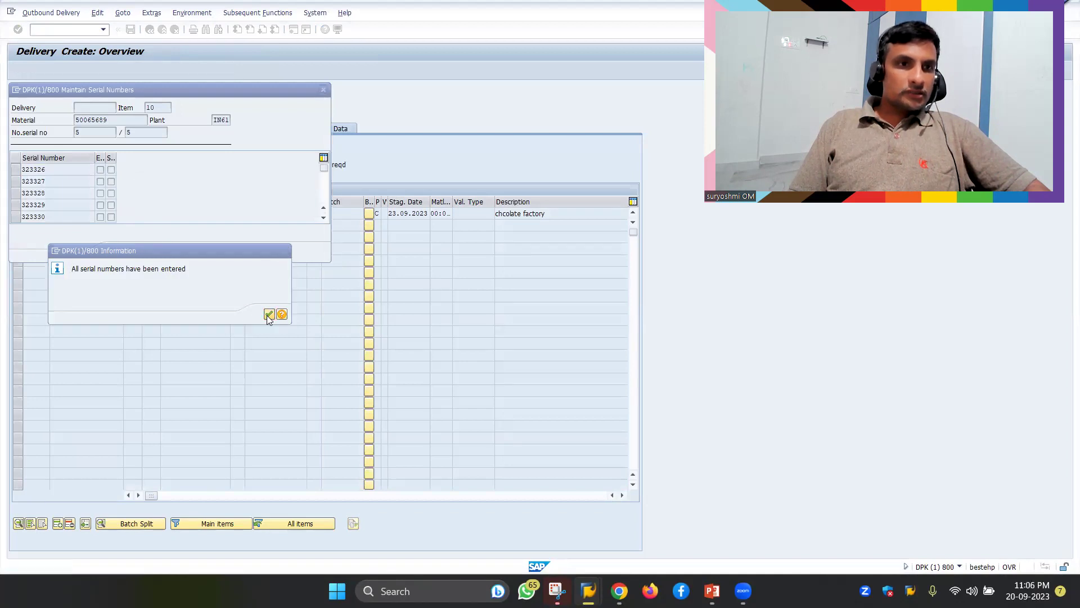
Replace the third serial number of the delivery item with 555 and post the goods issue for the delivery.
{"action": "left_click", "coordinate": [53, 192]}
{"action": "key", "text": "BackSpace"}
{"action": "key", "text": "BackSpace"}
{"action": "key", "text": "BackSpace"}
{"action": "key", "text": "BackSpace"}
{"action": "key", "text": "BackSpace"}
{"action": "key", "text": "BackSpace"}
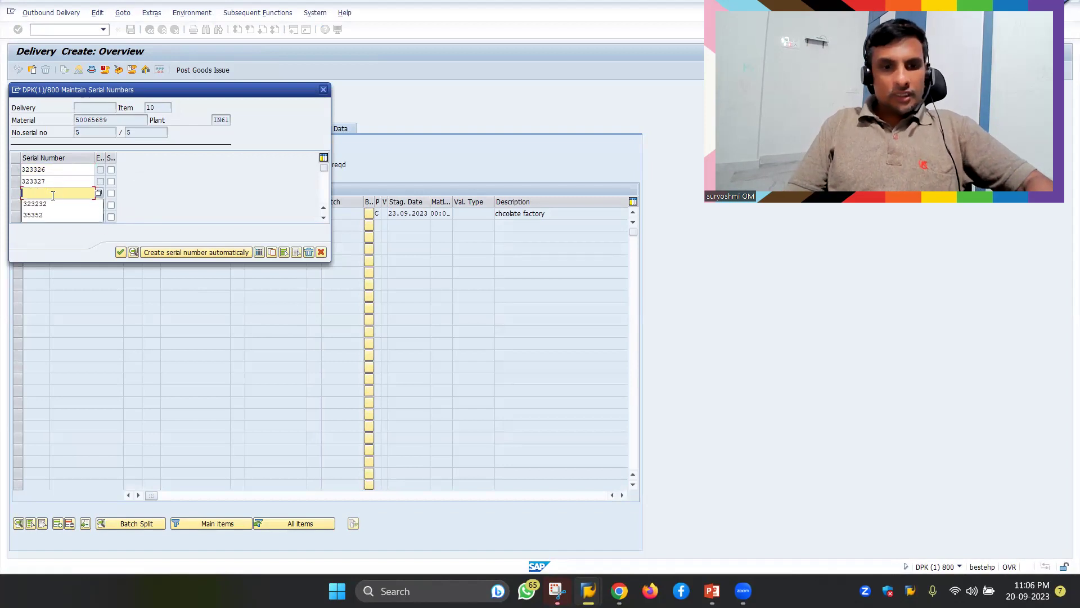
{"action": "type", "text": "555"}
{"action": "left_click", "coordinate": [120, 253]}
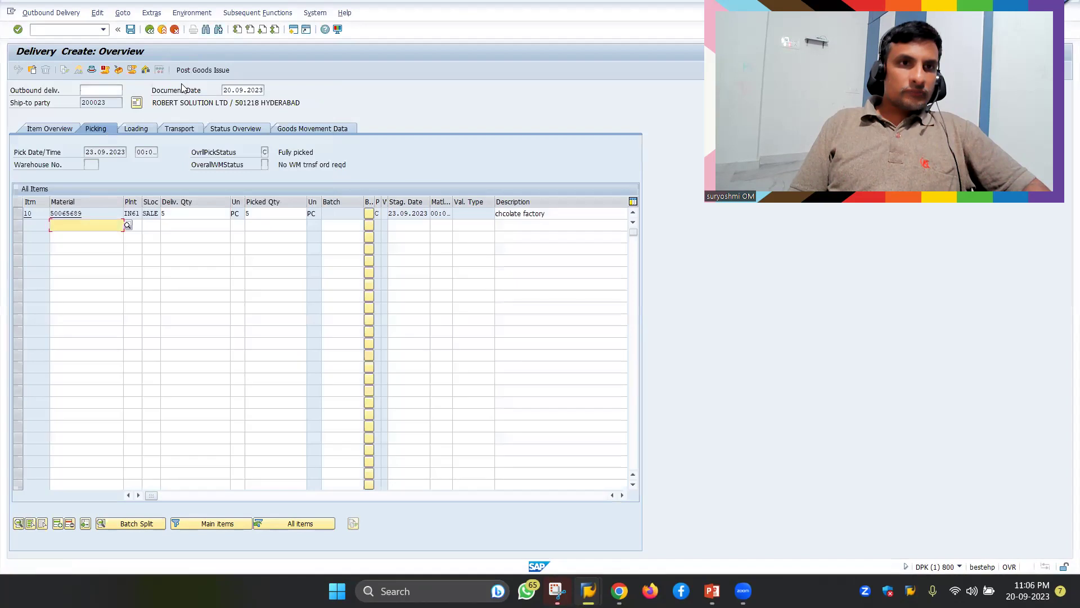
{"action": "left_click", "coordinate": [183, 69]}
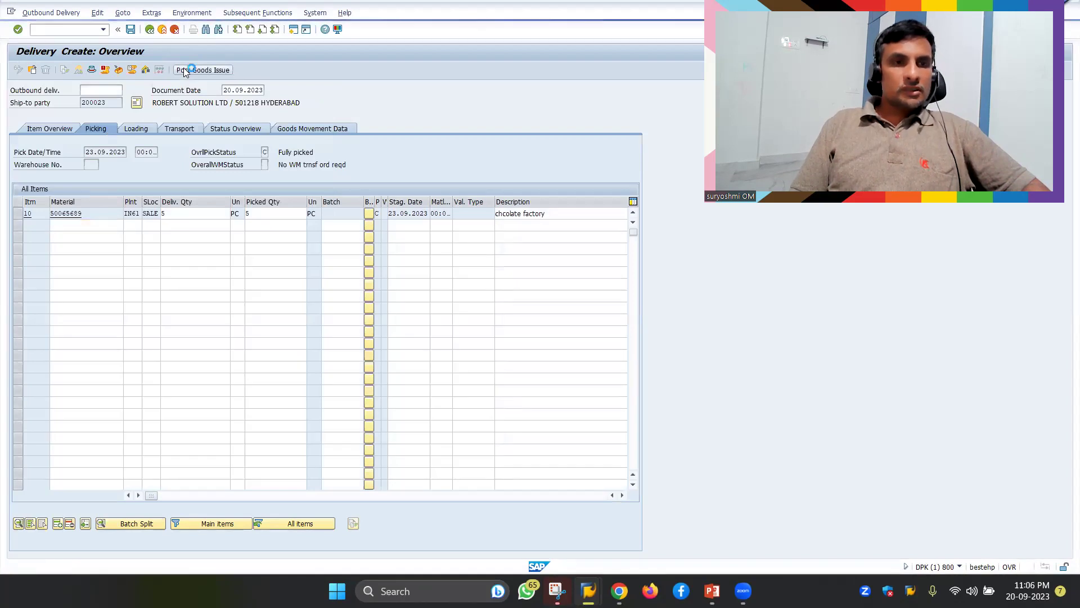
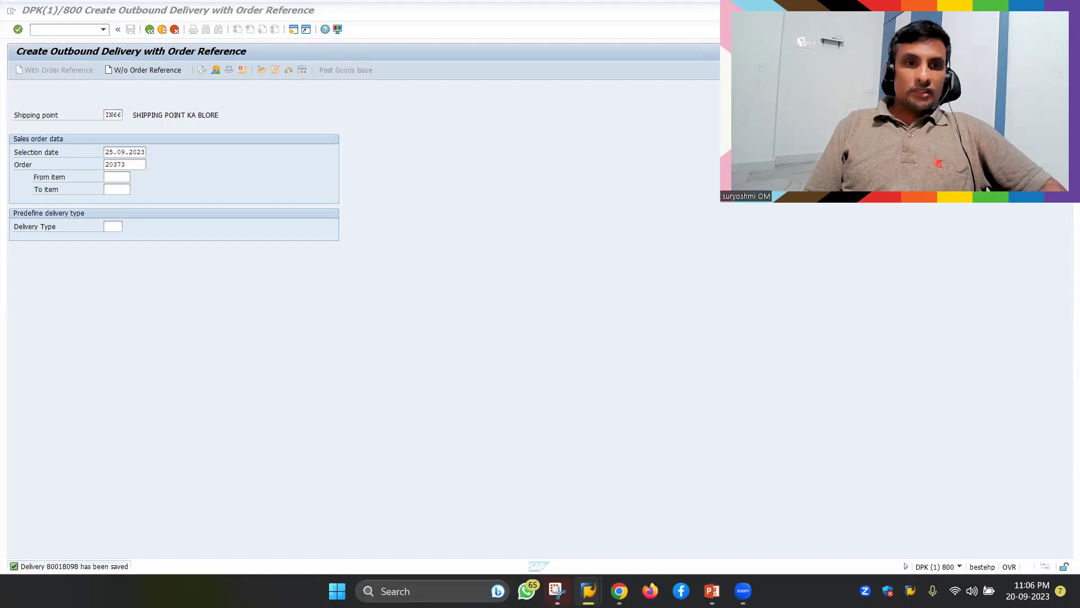
{"action": "key", "text": "alt+Tab"}
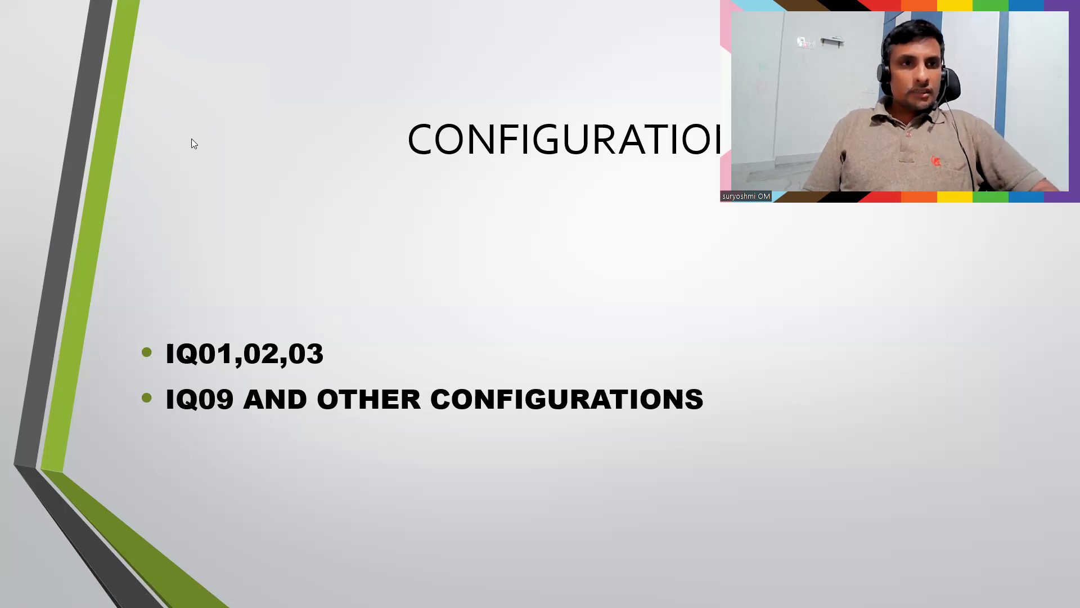
{"action": "key", "text": "alt+Tab"}
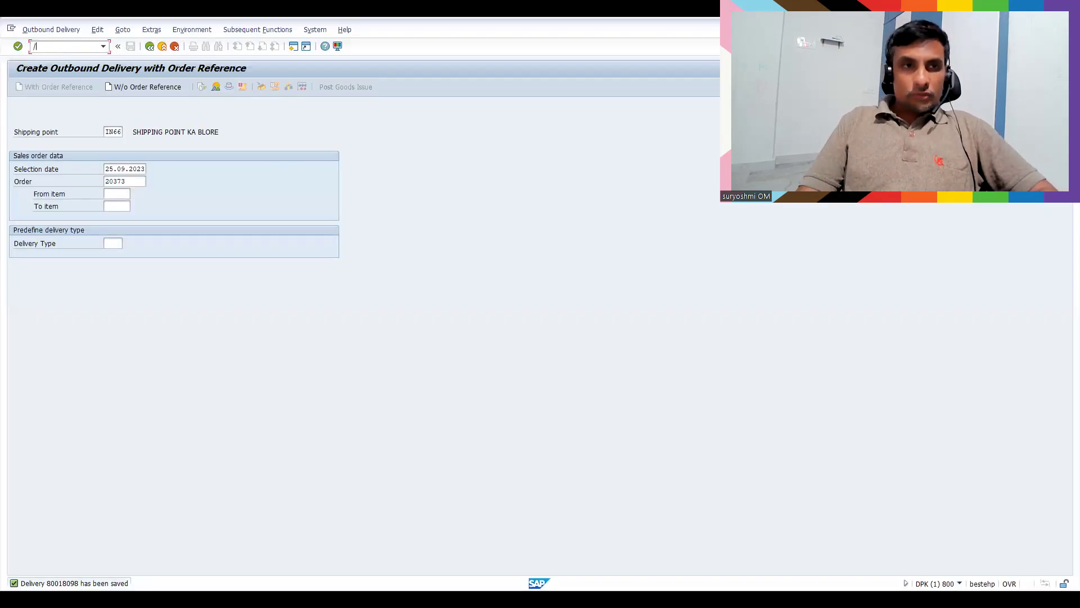
Start transaction IQ01 and begin creating serial number 45354344 for material 50065689.
{"action": "type", "text": "/niq01"}
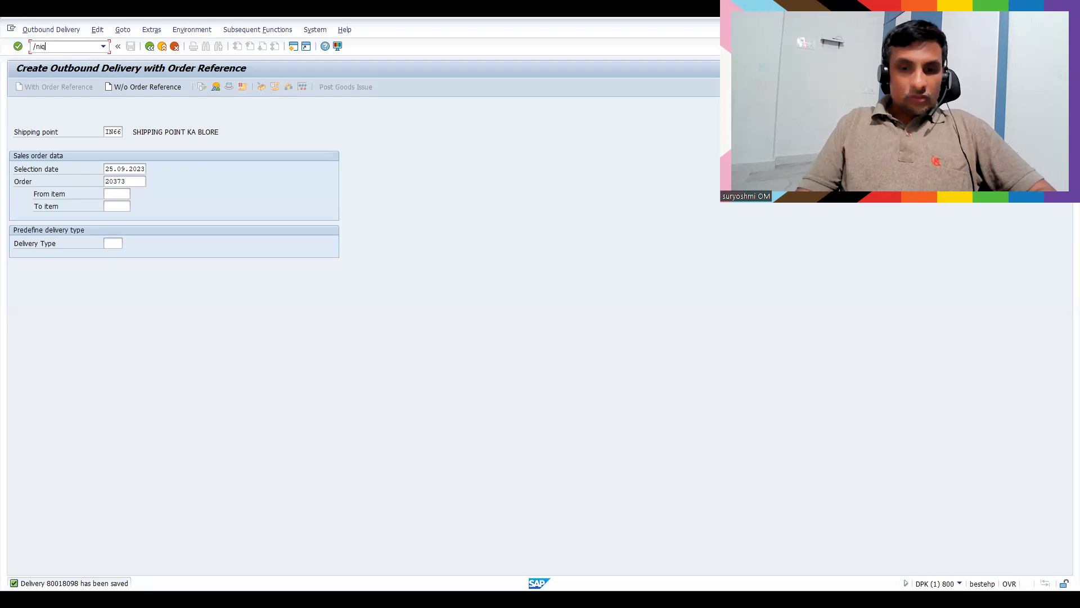
{"action": "key", "text": "Return"}
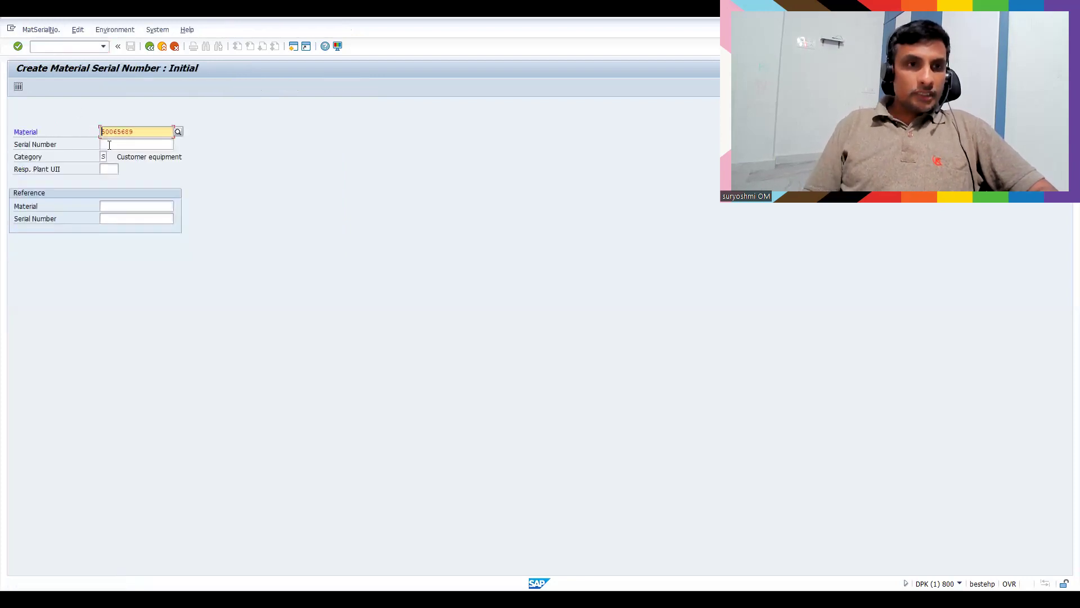
{"action": "left_click", "coordinate": [112, 145]}
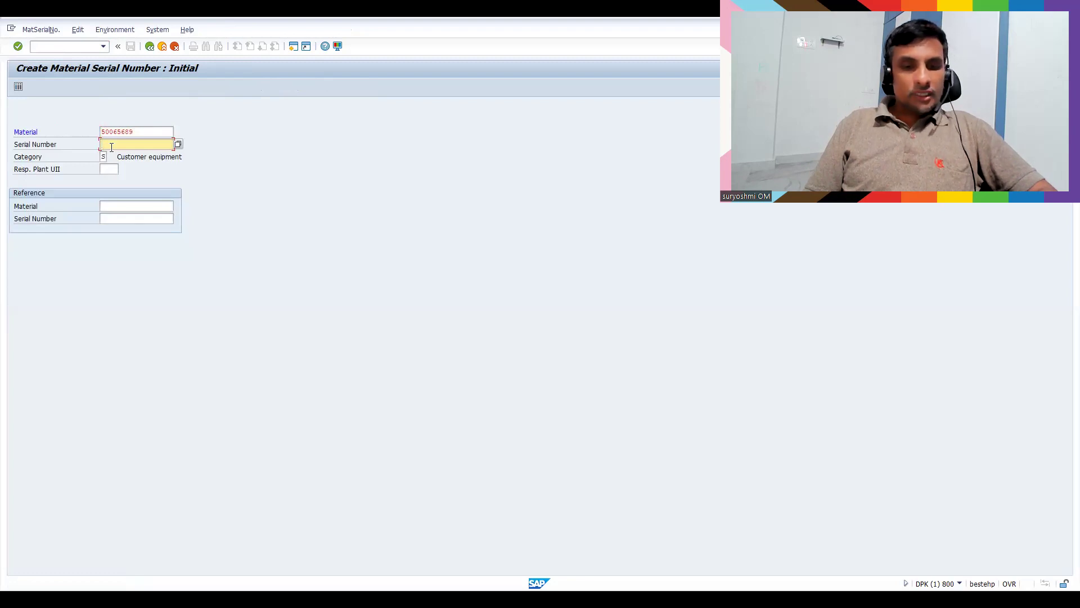
{"action": "type", "text": "45754344"}
{"action": "key", "text": "Return"}
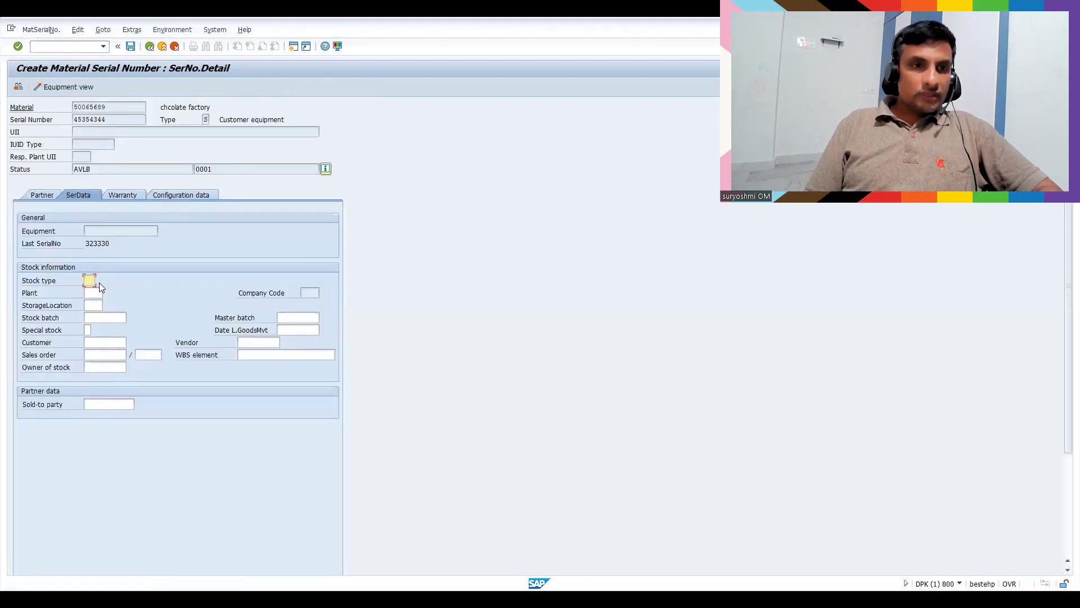
Set the plant to IN61 and the storage location to SALE in the serial number's stock information.
{"action": "left_click", "coordinate": [97, 293]}
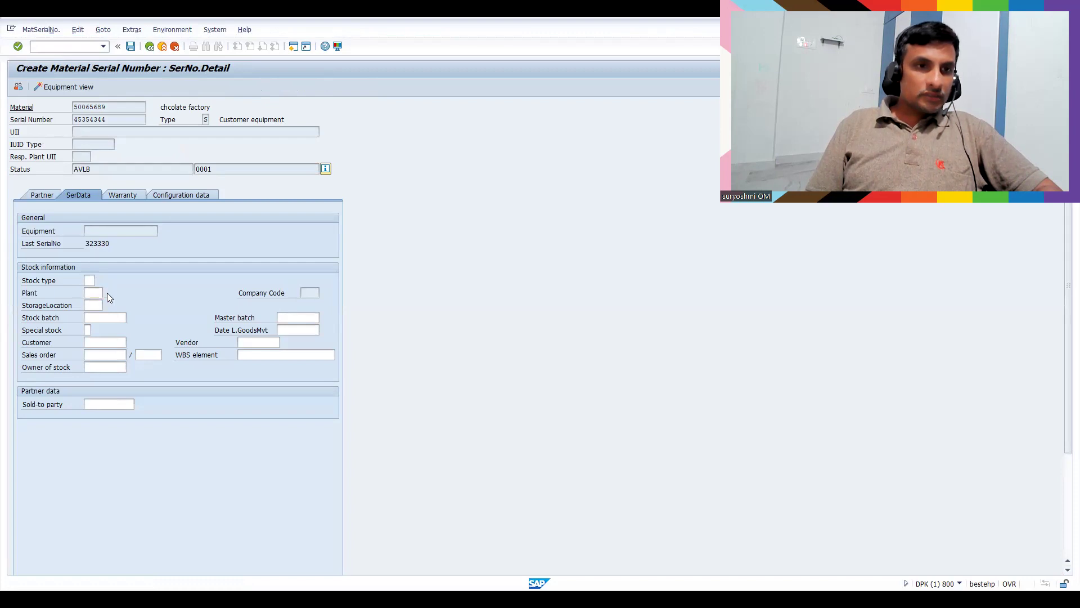
{"action": "left_click", "coordinate": [107, 293]}
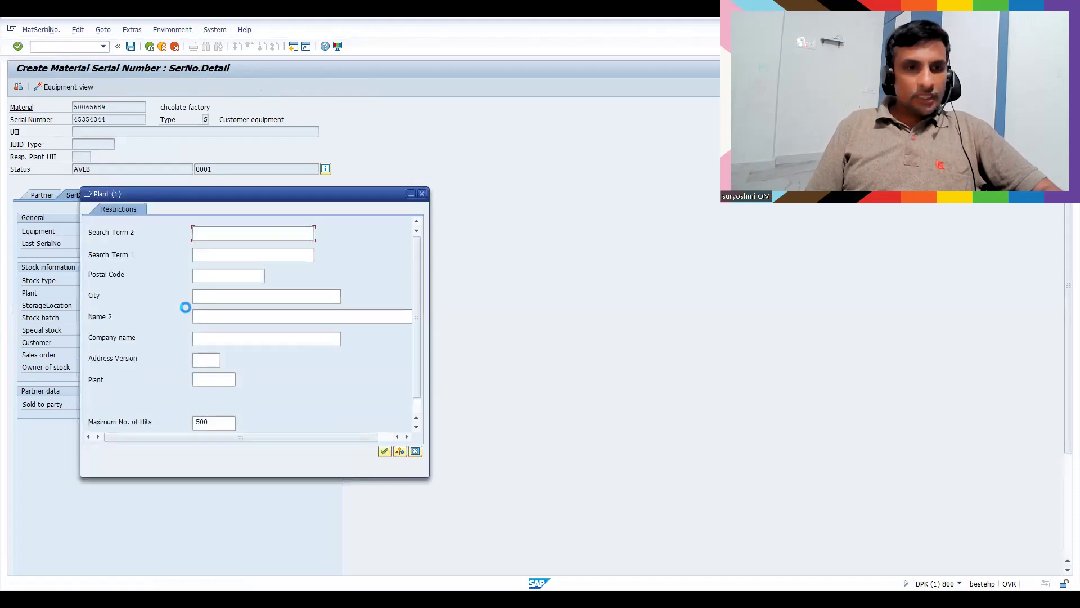
{"action": "key", "text": "Escape"}
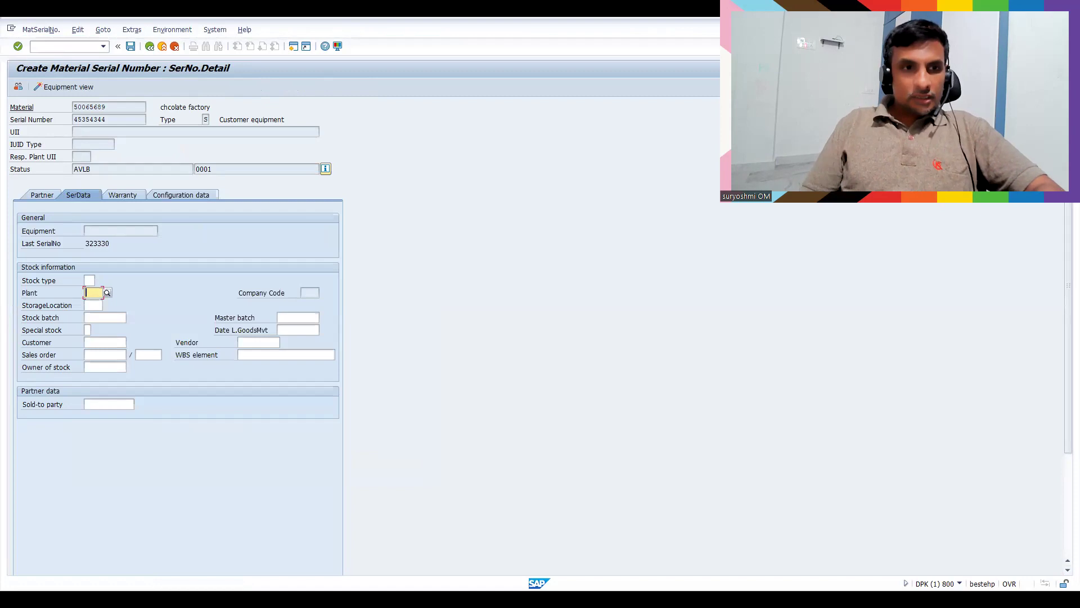
{"action": "type", "text": "in66"}
{"action": "key", "text": "Return"}
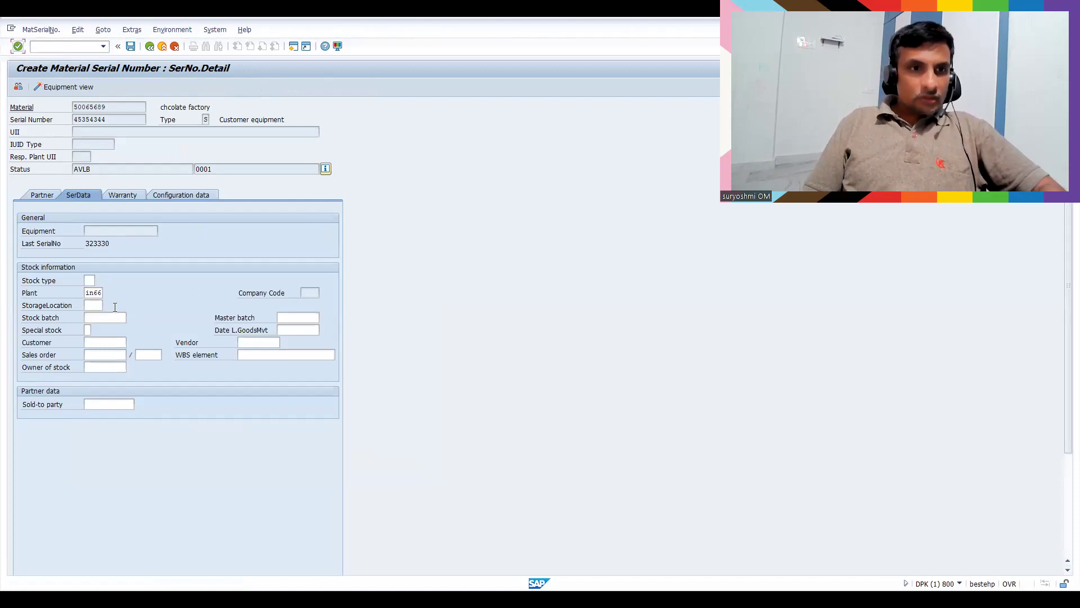
{"action": "left_click", "coordinate": [92, 305]}
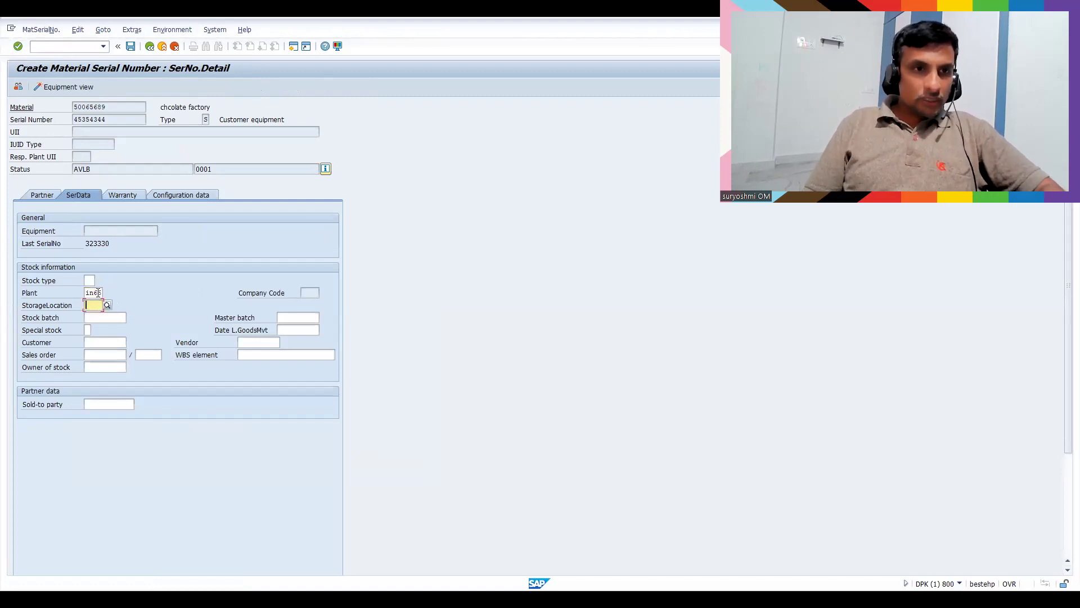
{"action": "left_click", "coordinate": [99, 293]}
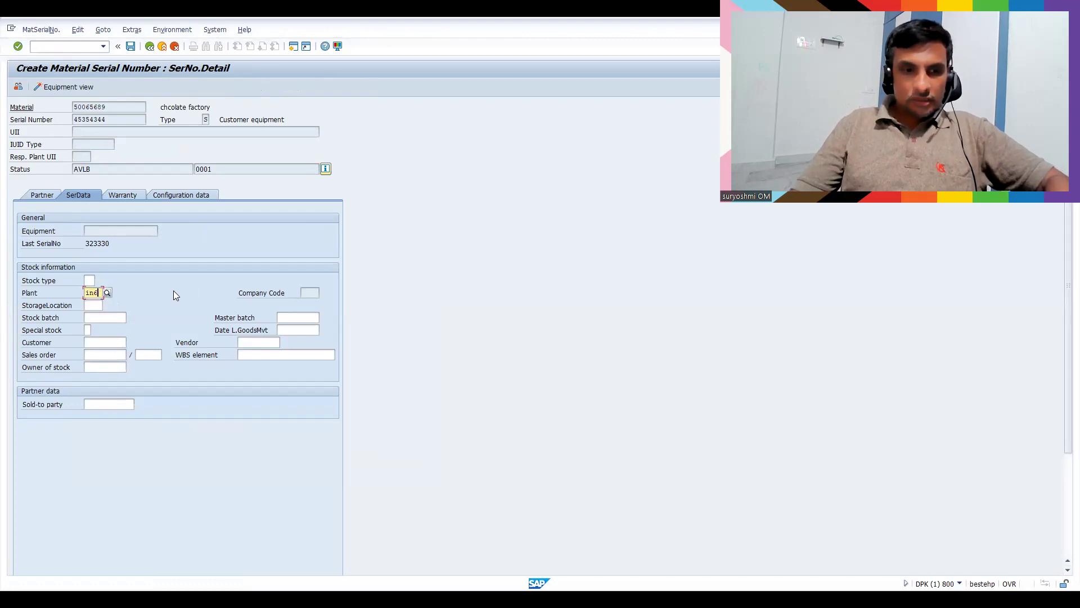
{"action": "type", "text": "1"}
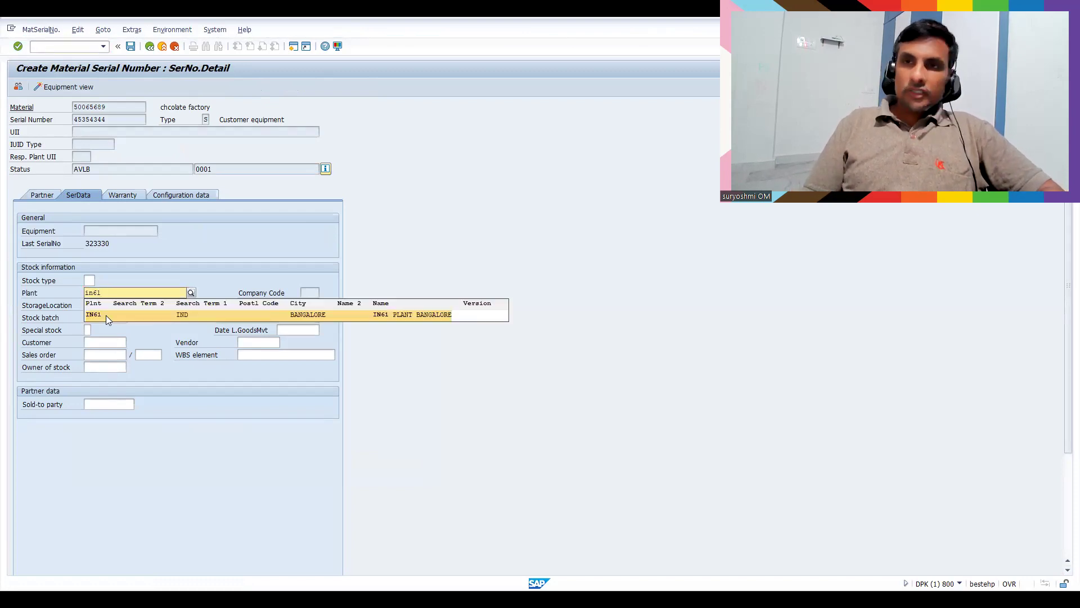
{"action": "left_click", "coordinate": [106, 315]}
{"action": "left_click", "coordinate": [90, 305]}
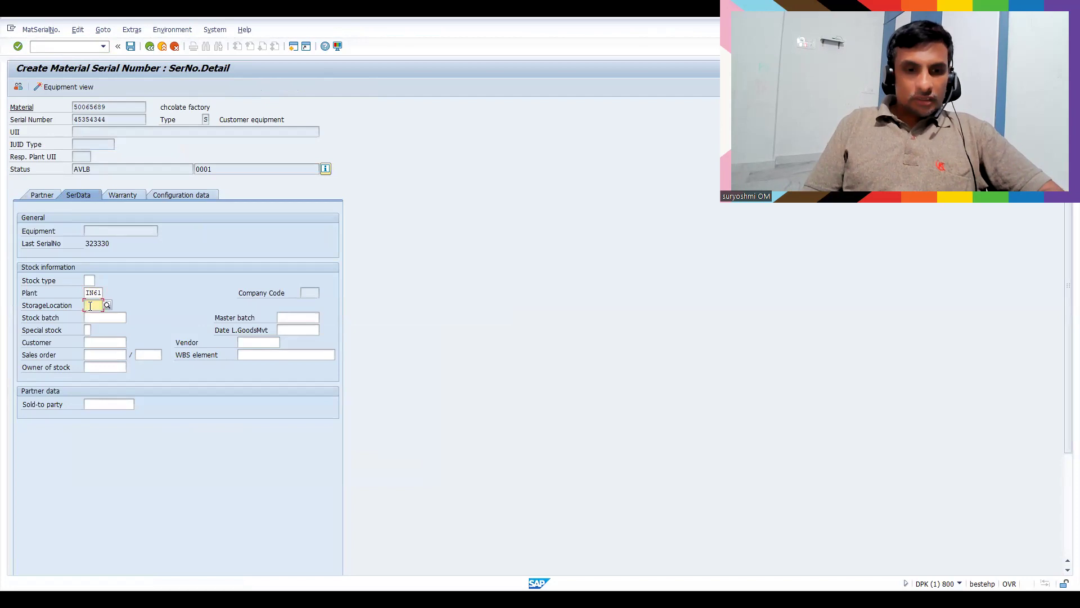
{"action": "type", "text": "sale"}
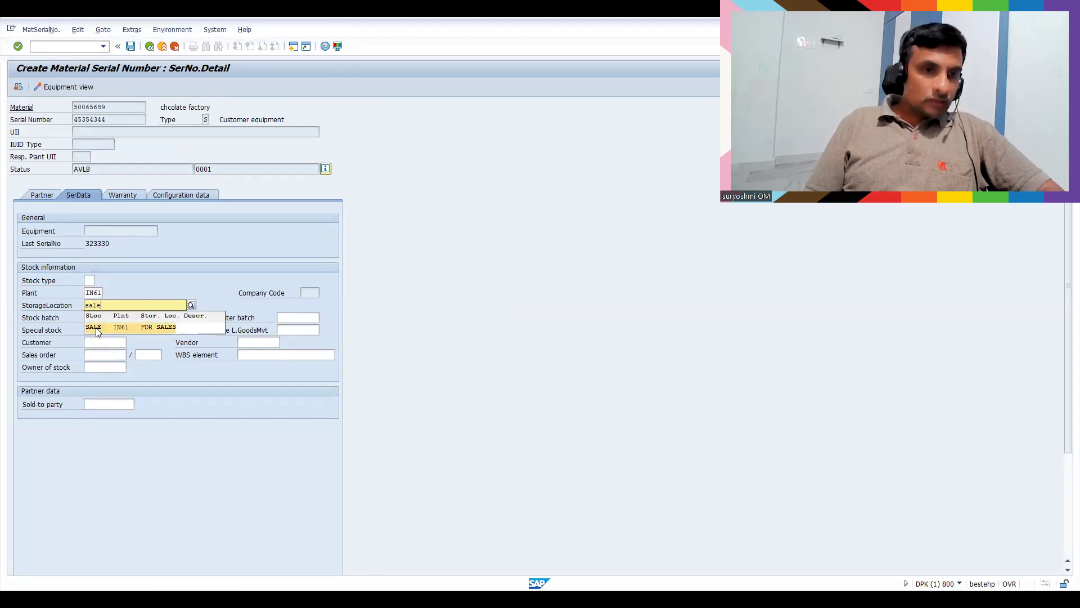
{"action": "left_click", "coordinate": [96, 327]}
Go through the customer, sales order and sold-to party fields and try to view the serial number's partner data.
{"action": "left_click", "coordinate": [100, 343]}
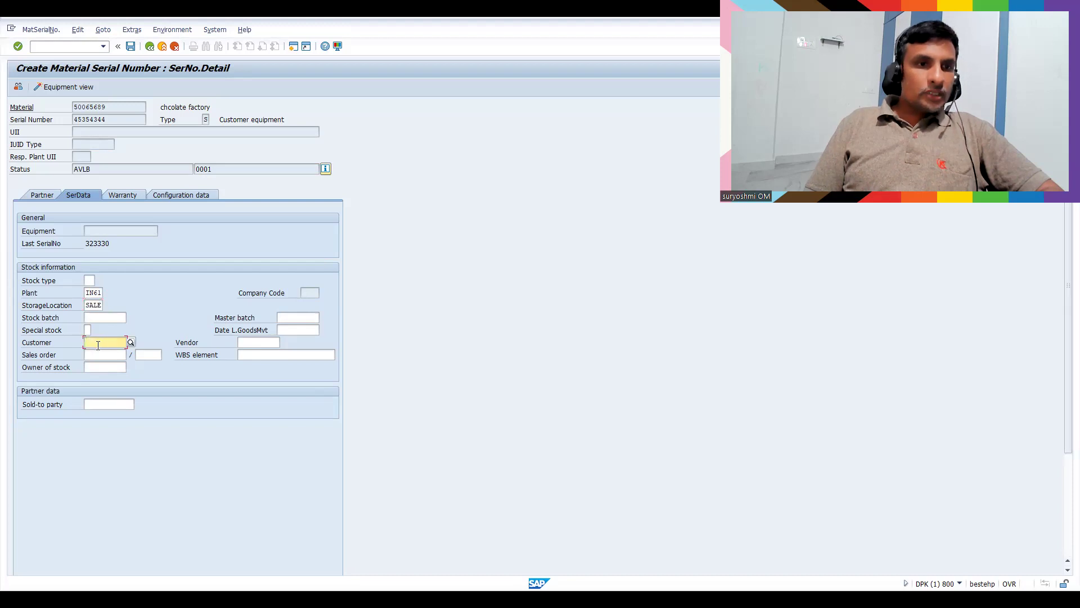
{"action": "left_click", "coordinate": [93, 363]}
{"action": "left_click", "coordinate": [92, 351]}
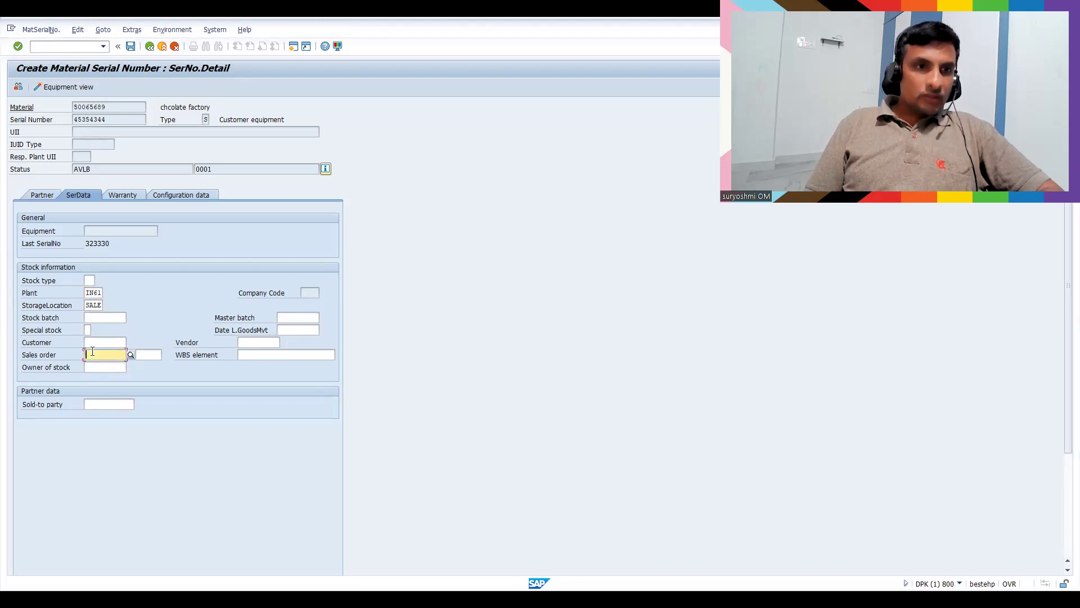
{"action": "left_click", "coordinate": [104, 404]}
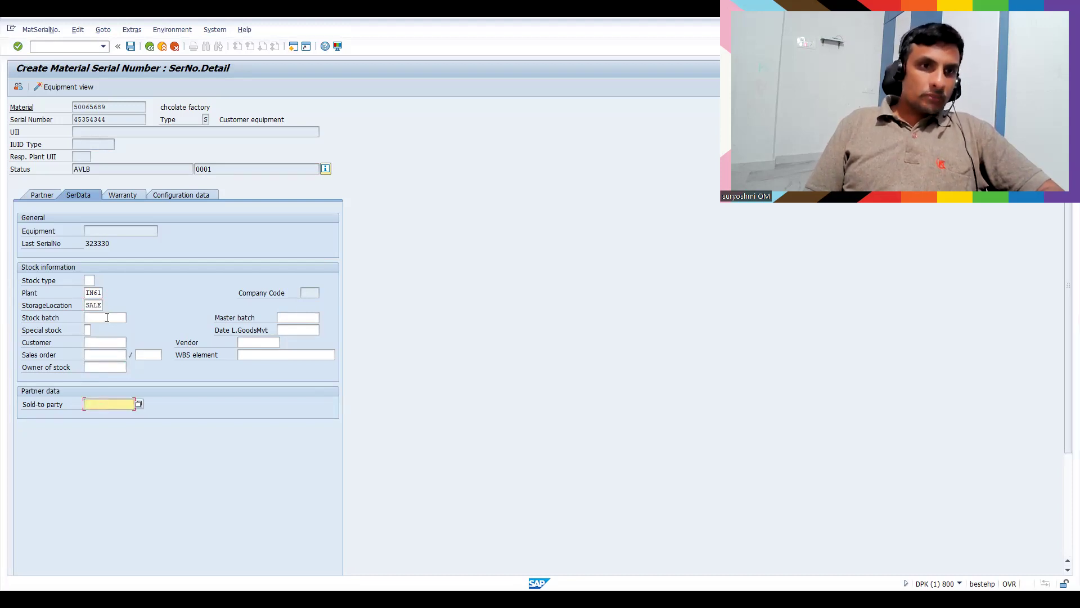
{"action": "left_click", "coordinate": [35, 194]}
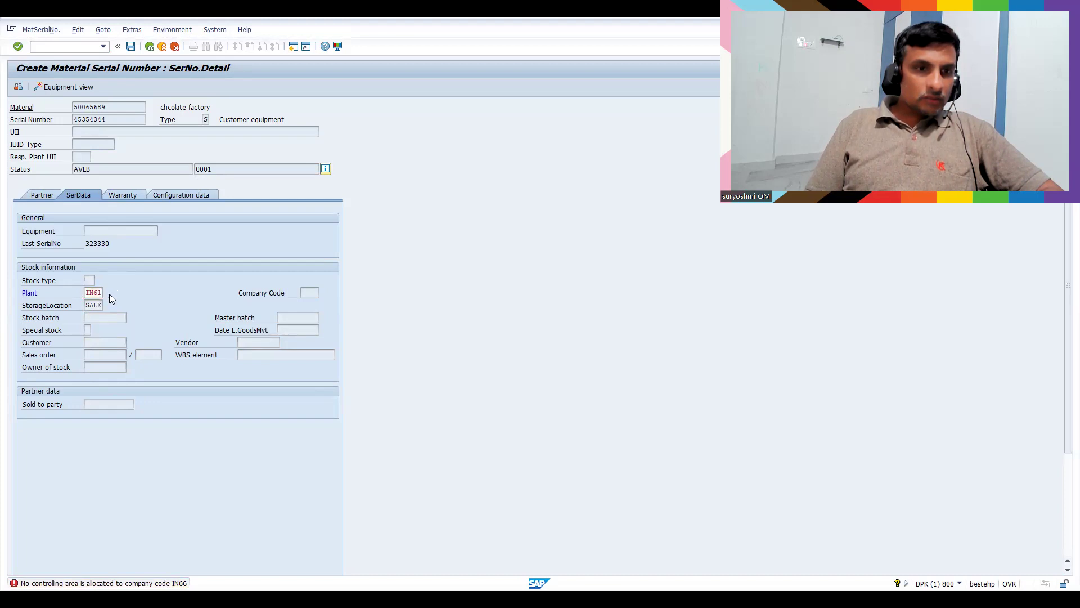
Search for plants matching in* and select IN61 again as the serial number's plant.
{"action": "key", "text": "F4"}
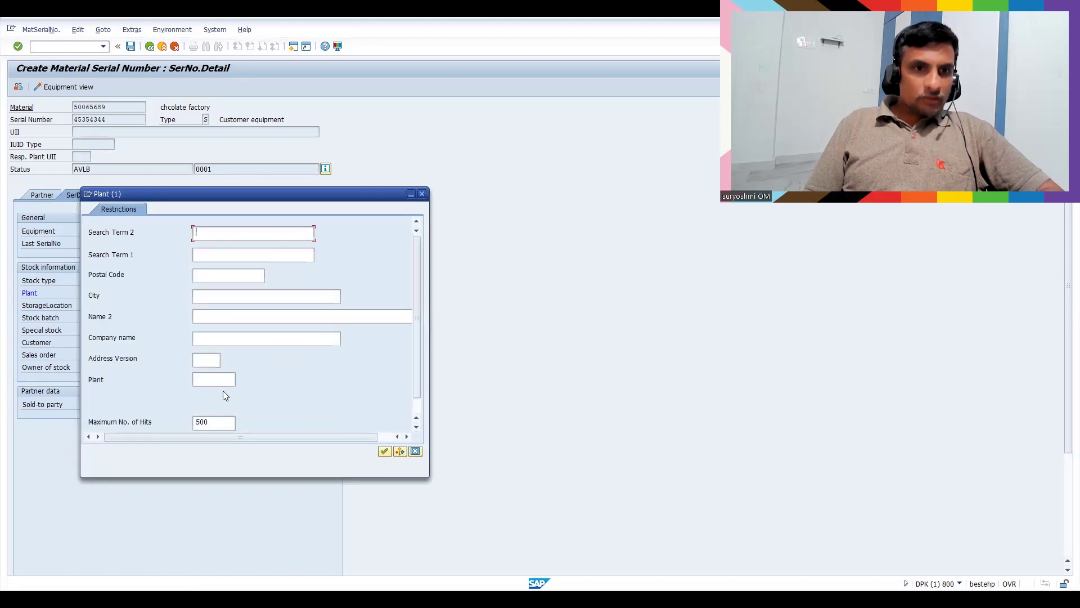
{"action": "left_click", "coordinate": [207, 382]}
{"action": "type", "text": "in*"}
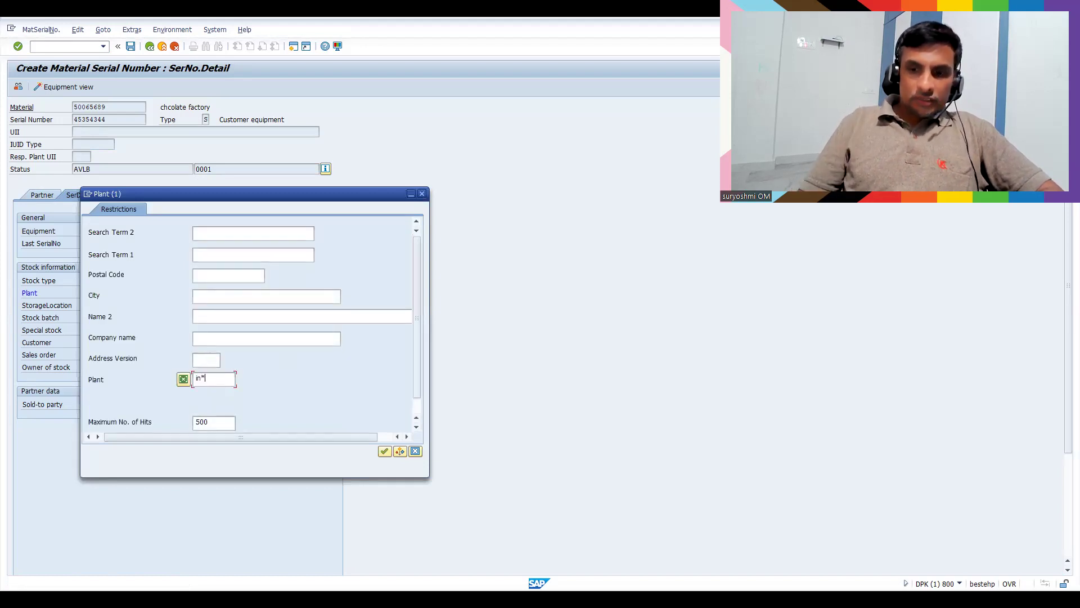
{"action": "key", "text": "Return"}
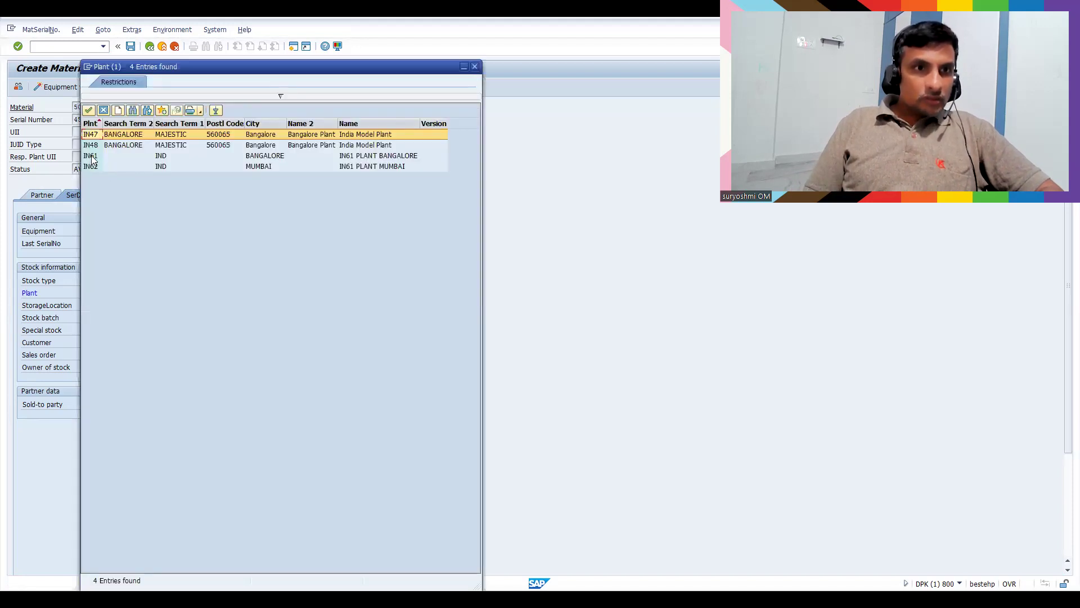
{"action": "left_click", "coordinate": [92, 157]}
{"action": "double_click", "coordinate": [92, 158]}
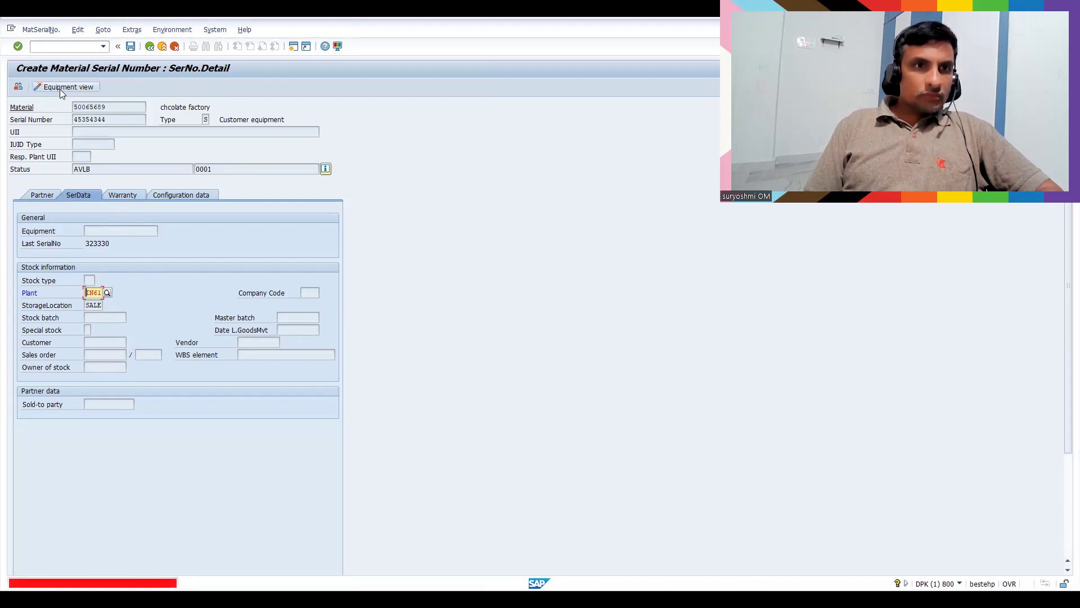
Try to save the new serial number for material 50065689, cancel its creation and exit the transaction.
{"action": "left_click", "coordinate": [131, 48]}
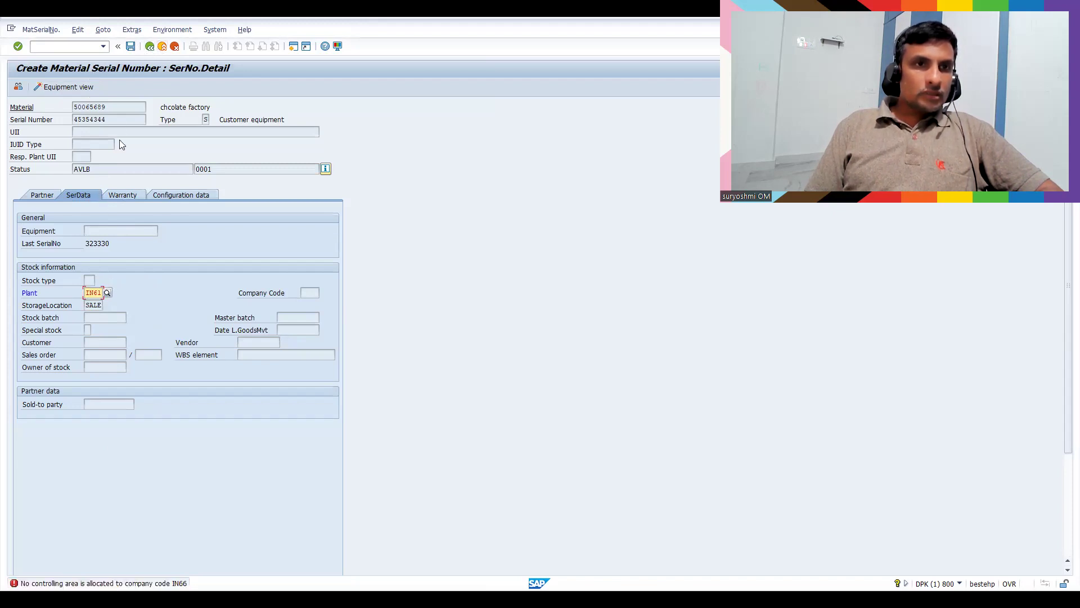
{"action": "left_click", "coordinate": [174, 46]}
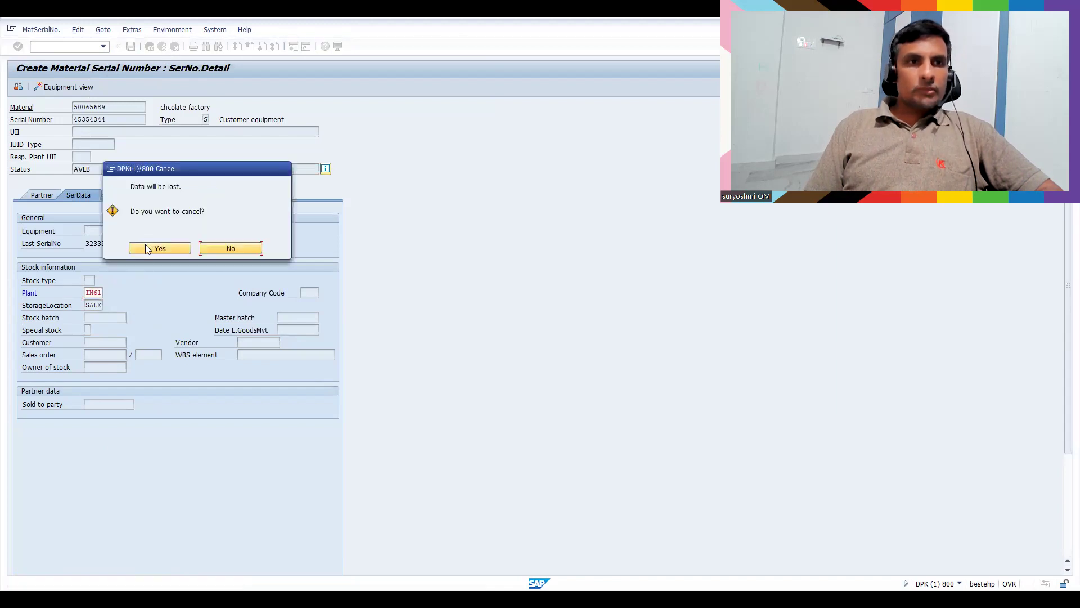
{"action": "left_click", "coordinate": [147, 249]}
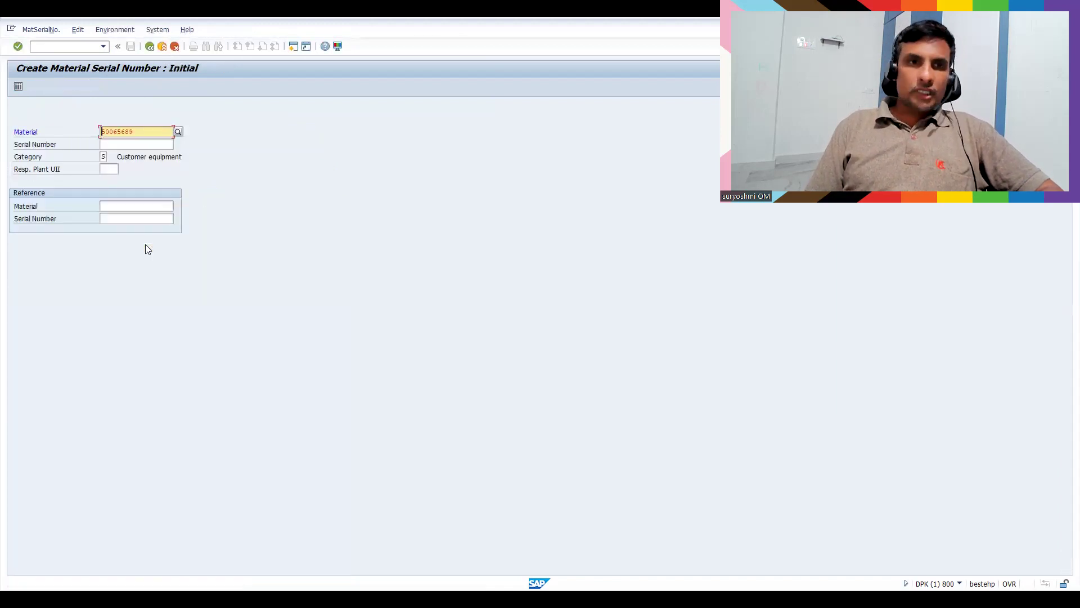
{"action": "left_click", "coordinate": [149, 46]}
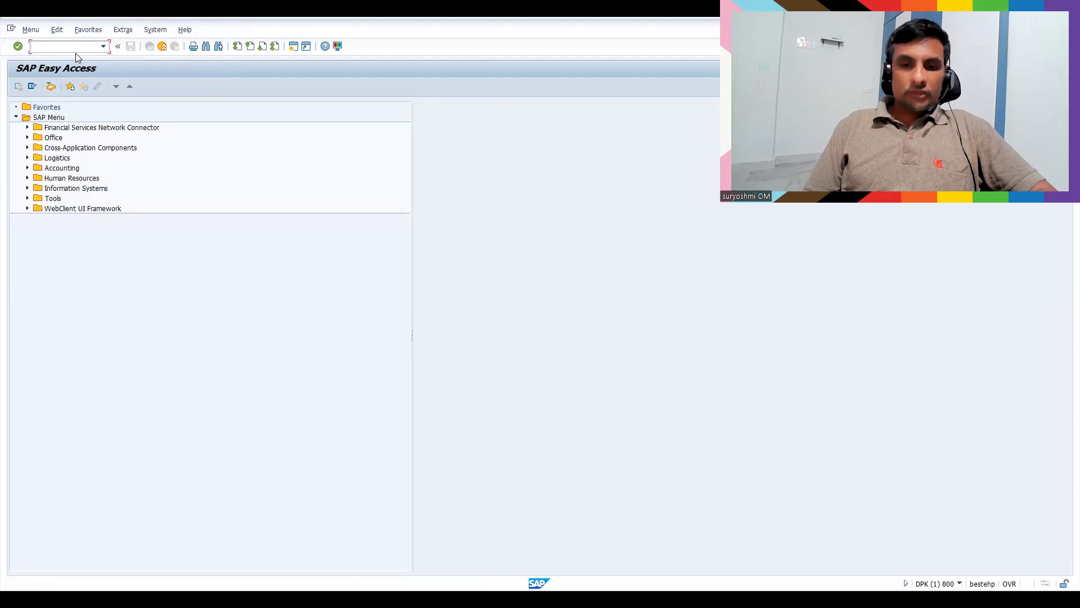
Start transaction IQ09 and list the serial numbers of material 50065689.
{"action": "type", "text": "/nspro"}
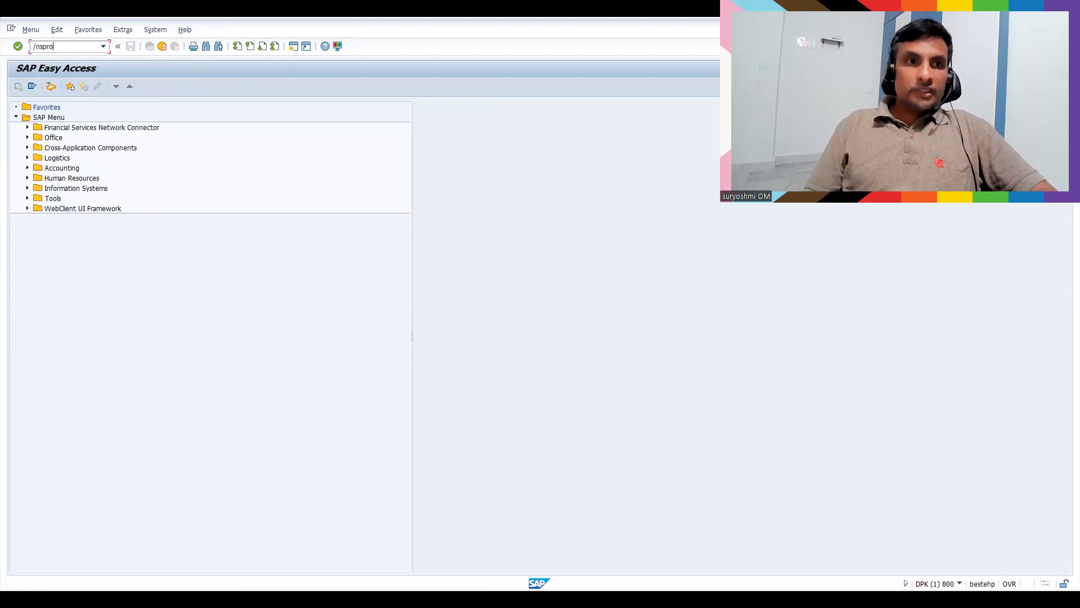
{"action": "key", "text": "Return"}
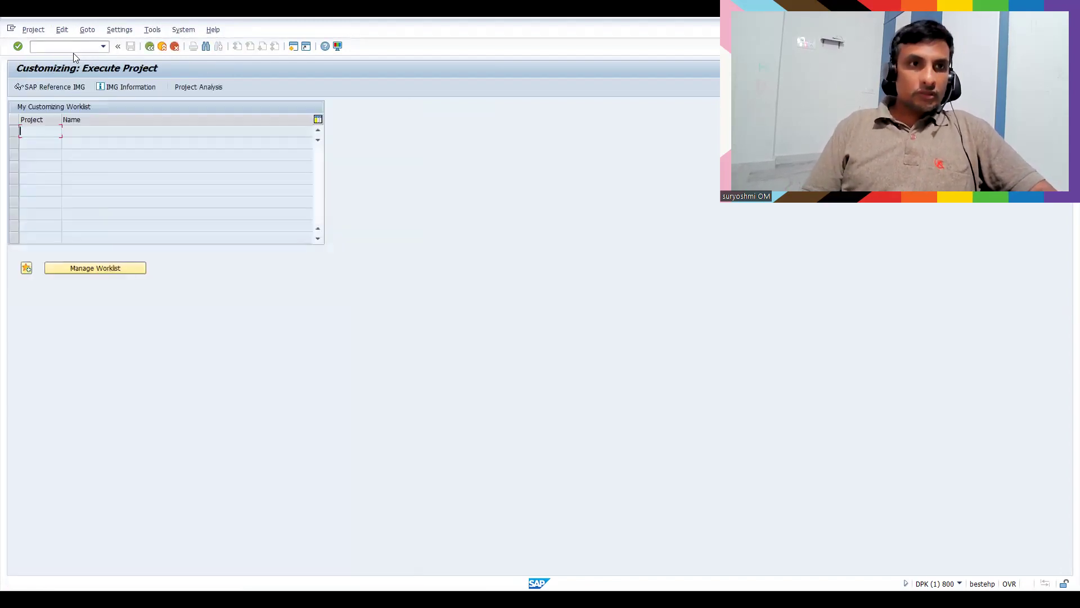
{"action": "left_click", "coordinate": [65, 44]}
{"action": "type", "text": "/n"}
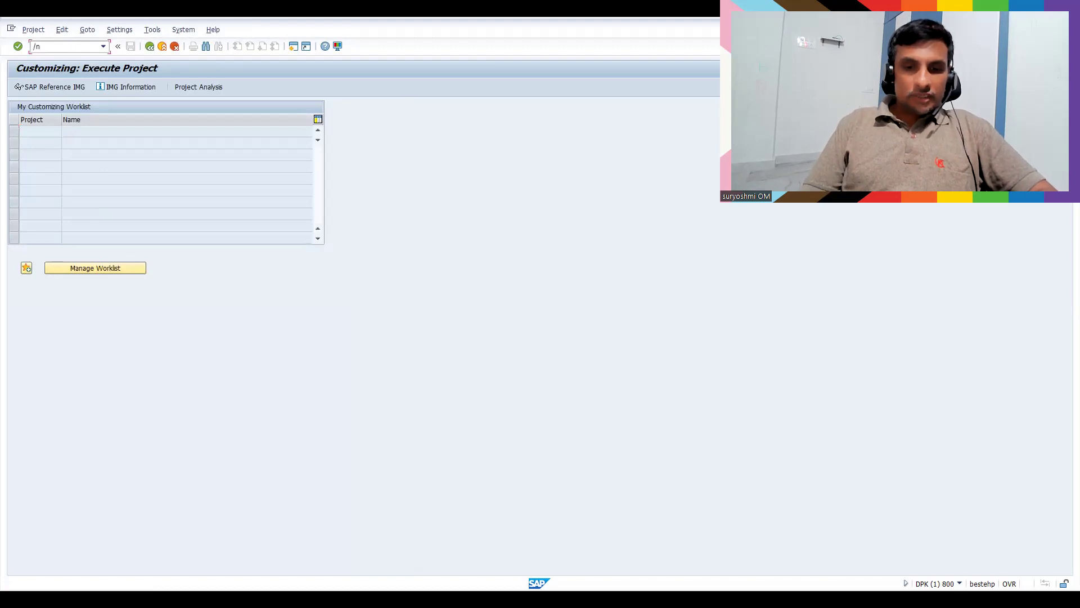
{"action": "type", "text": "iq09"}
{"action": "key", "text": "Return"}
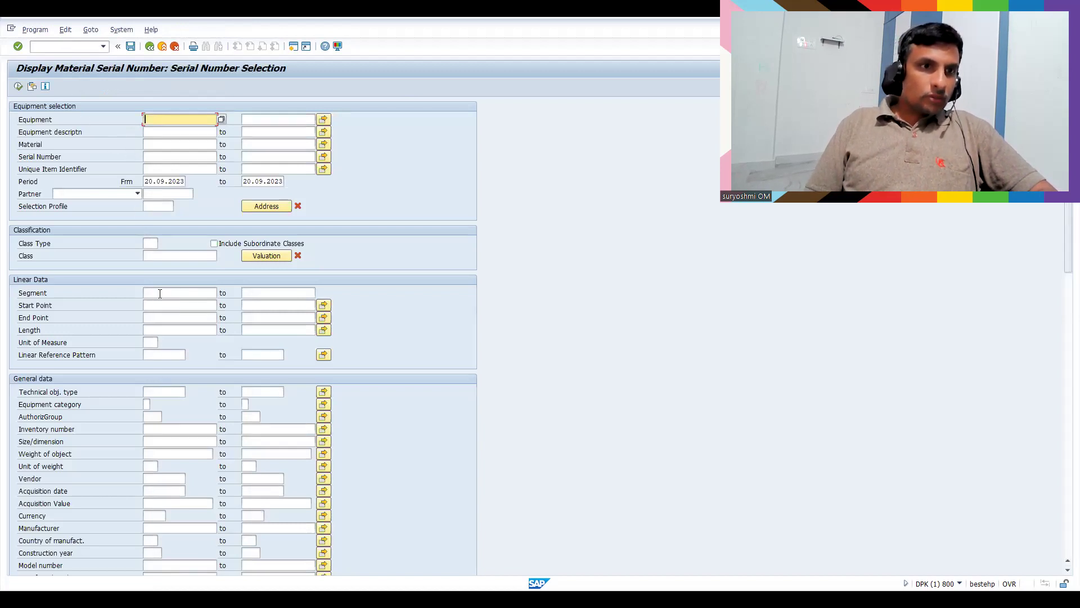
{"action": "left_click", "coordinate": [155, 146]}
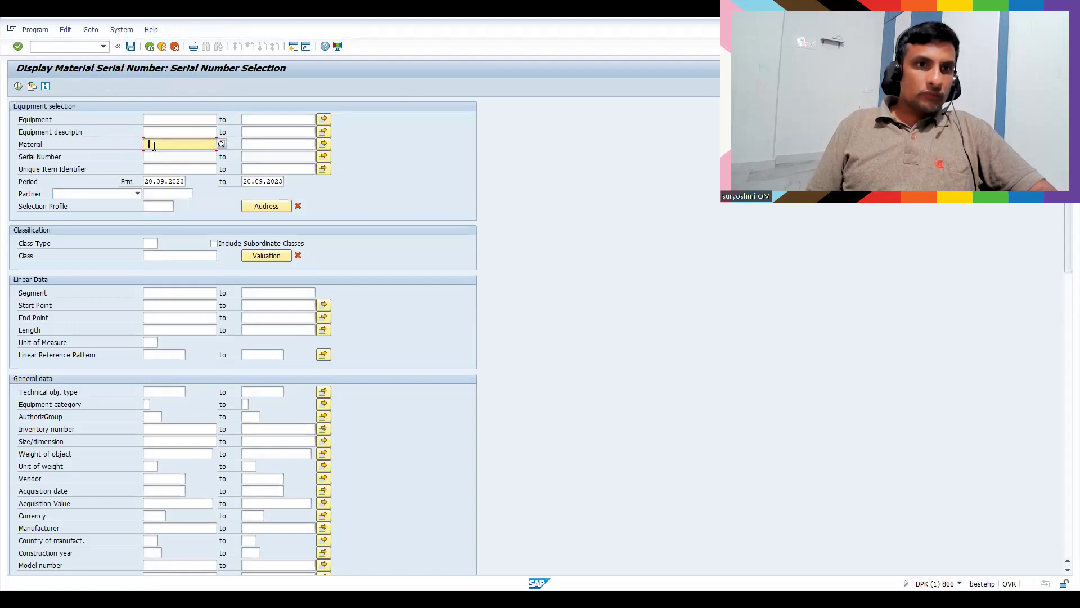
{"action": "type", "text": "50065689"}
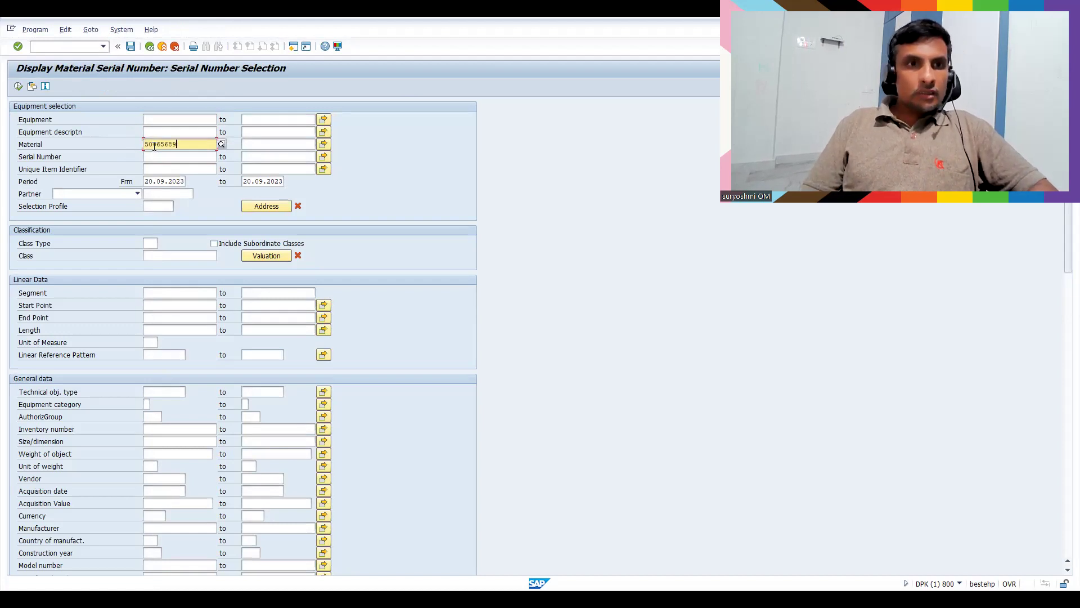
{"action": "left_click", "coordinate": [18, 87]}
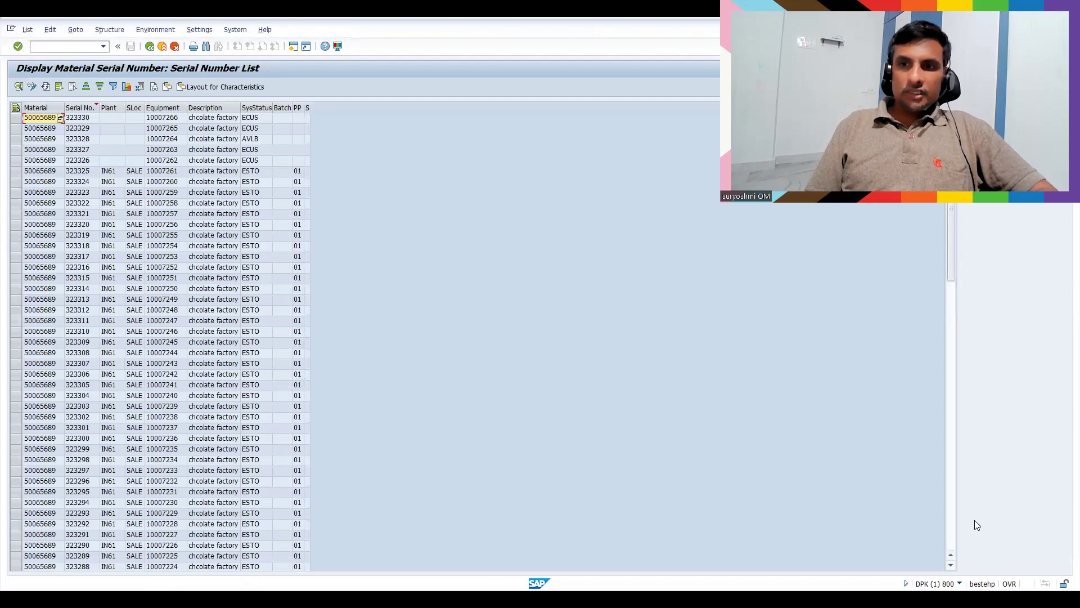
Examine the serial number list down to its last entries, check the system statuses of serial numbers 5 and 2, and return to the selection.
{"action": "left_click", "coordinate": [950, 546]}
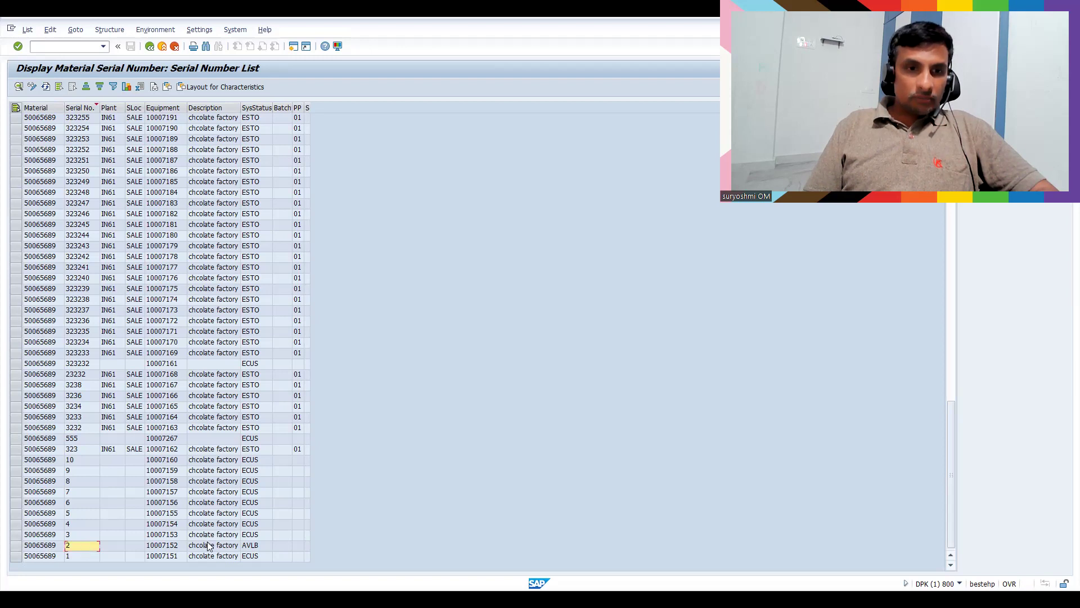
{"action": "left_click", "coordinate": [253, 515]}
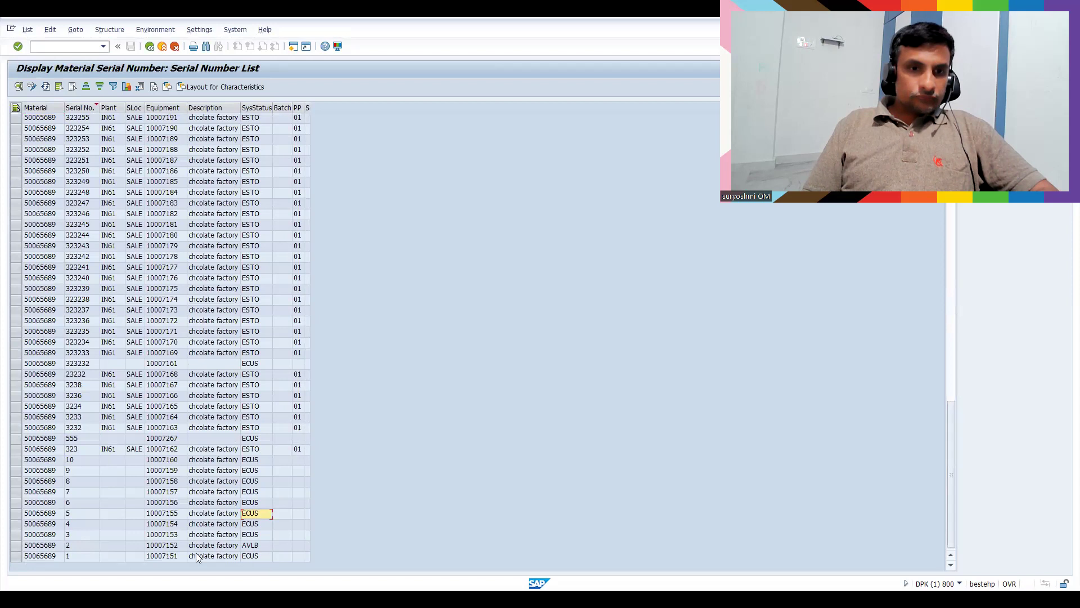
{"action": "left_click", "coordinate": [89, 543]}
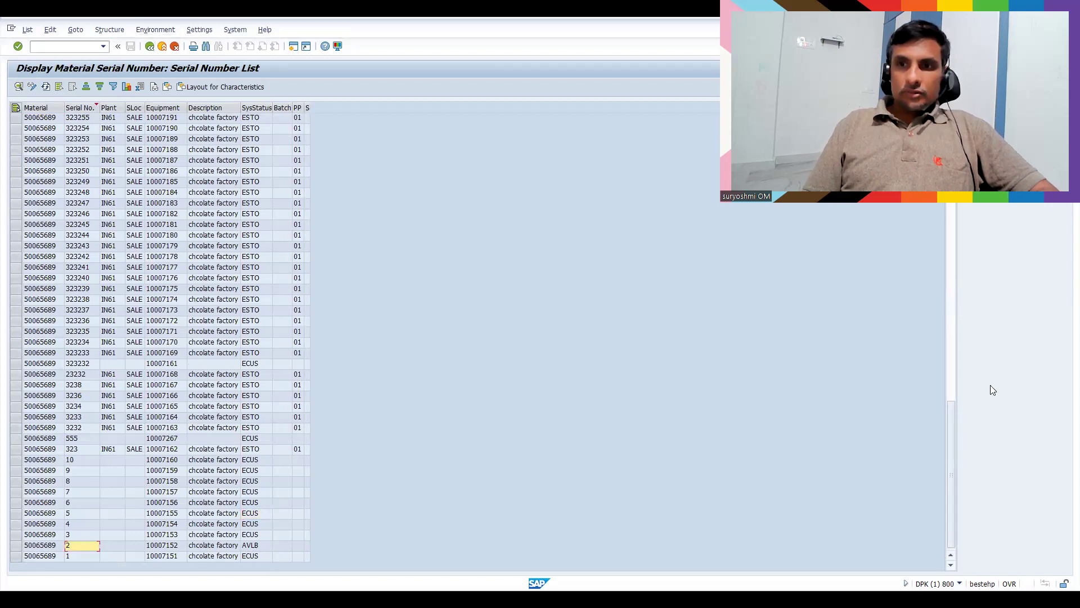
{"action": "left_click_drag", "start_coordinate": [952, 434], "coordinate": [949, 254]}
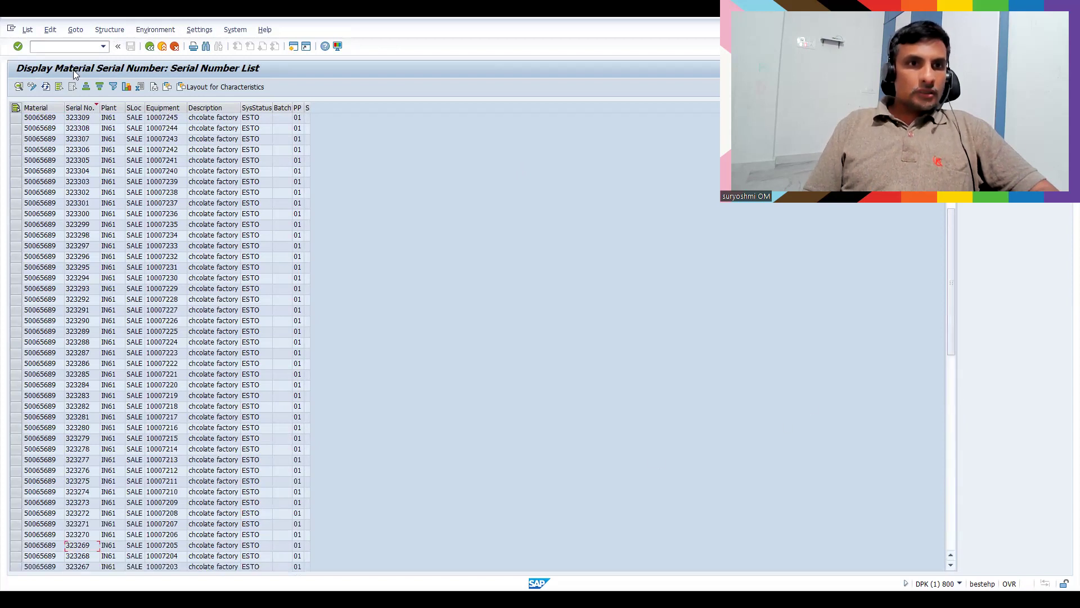
{"action": "left_click", "coordinate": [150, 46]}
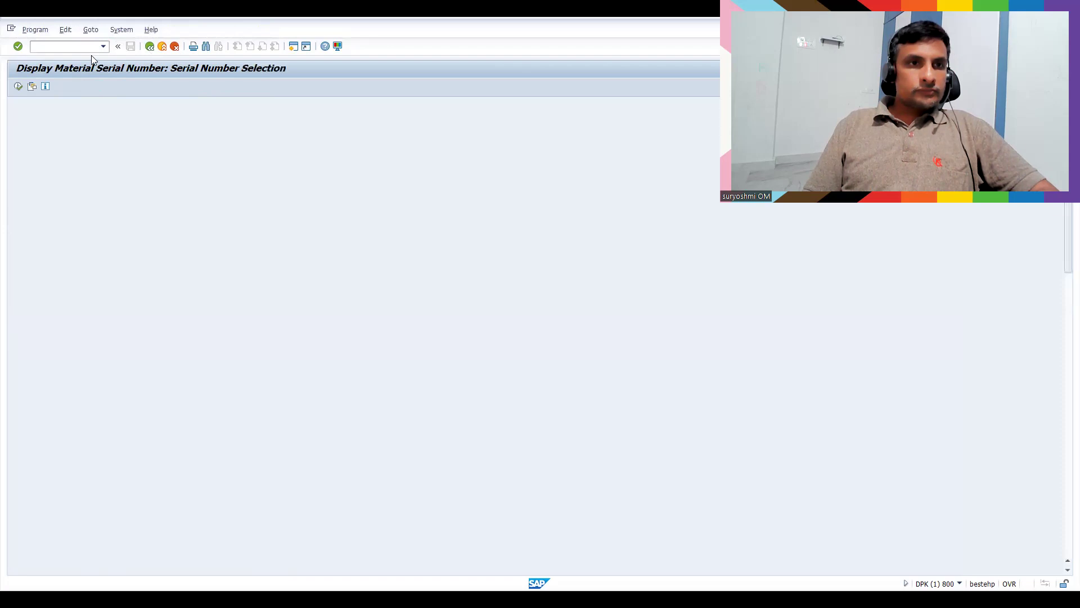
Start transaction SPRO and open the SAP Reference IMG.
{"action": "left_click", "coordinate": [78, 47]}
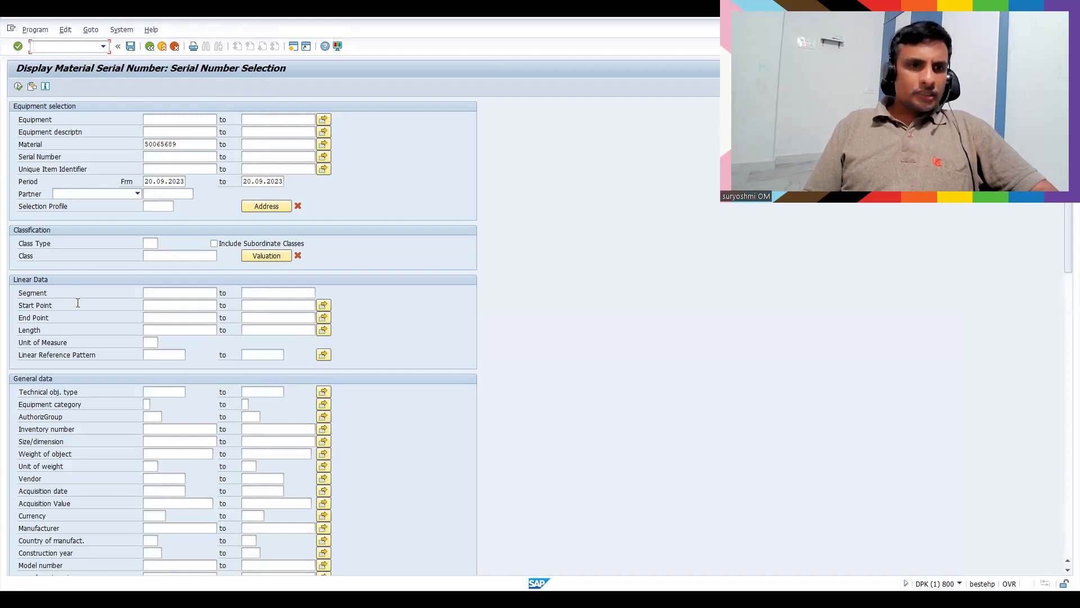
{"action": "type", "text": "/"}
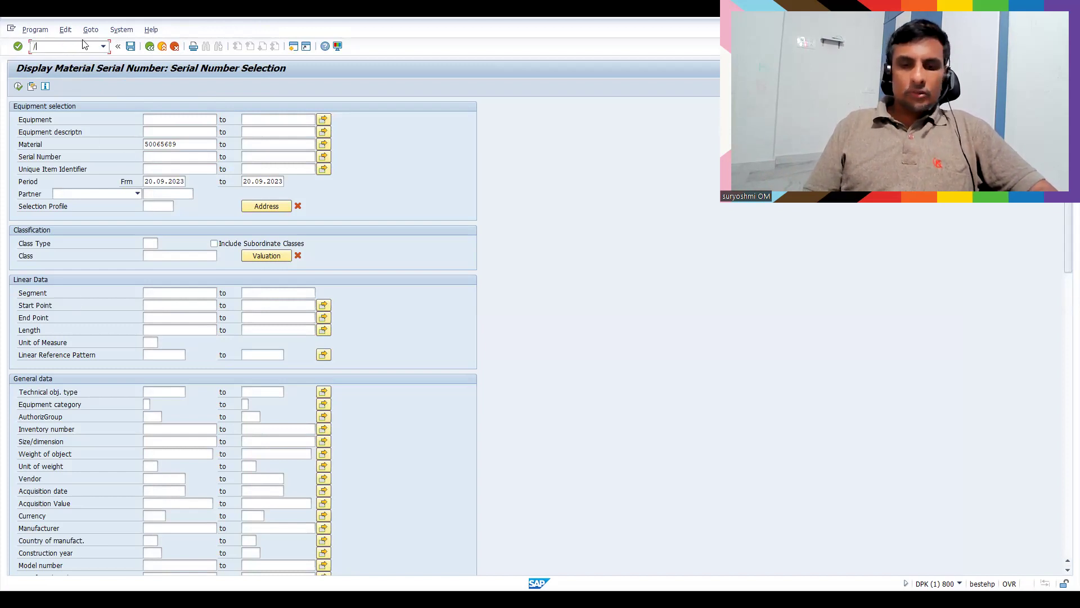
{"action": "type", "text": "nspro"}
{"action": "key", "text": "Return"}
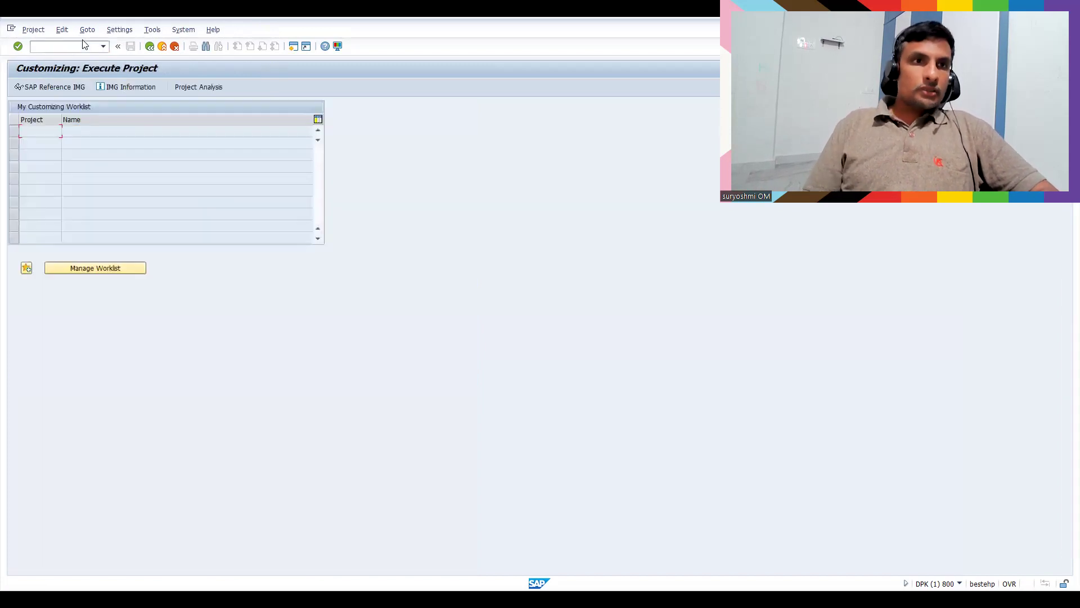
{"action": "left_click", "coordinate": [66, 86]}
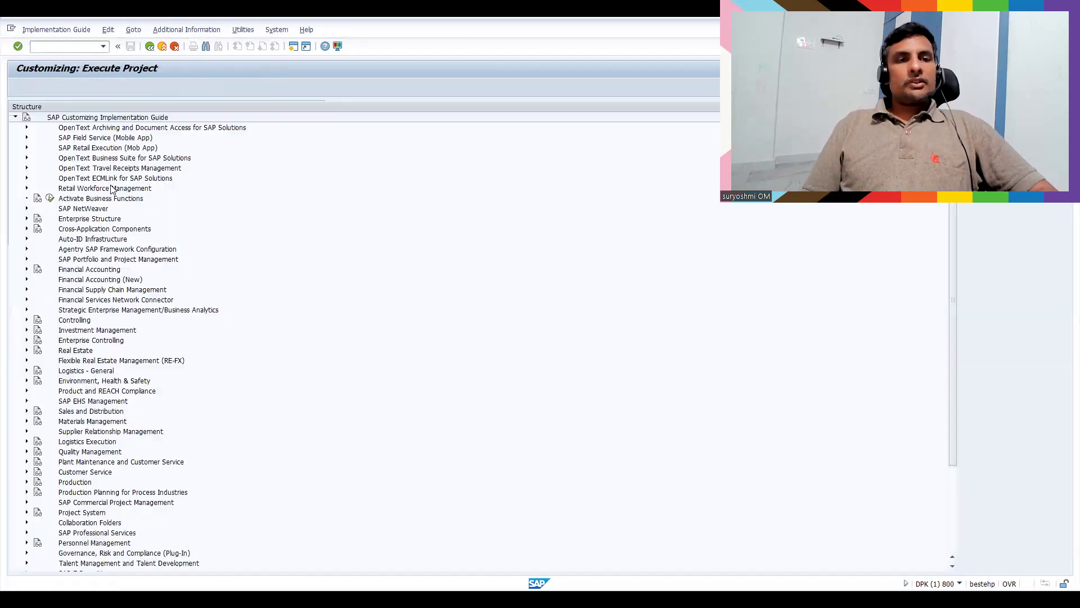
Expand the Sales and Distribution node in the implementation guide.
{"action": "left_click", "coordinate": [87, 281]}
{"action": "key", "text": "Down"}
{"action": "key", "text": "Down"}
{"action": "key", "text": "Down"}
{"action": "key", "text": "Down"}
{"action": "key", "text": "Down"}
{"action": "key", "text": "Down"}
{"action": "key", "text": "Down"}
{"action": "key", "text": "Down"}
{"action": "key", "text": "Down"}
{"action": "key", "text": "Down"}
{"action": "key", "text": "Down"}
{"action": "key", "text": "Down"}
{"action": "key", "text": "Down"}
{"action": "key", "text": "Down"}
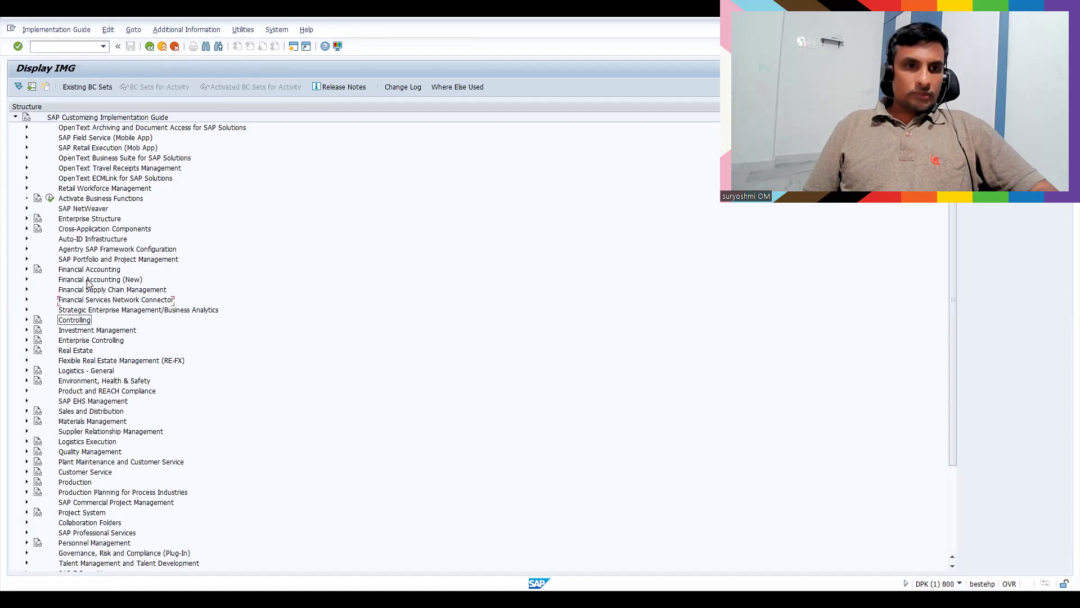
{"action": "key", "text": "Down"}
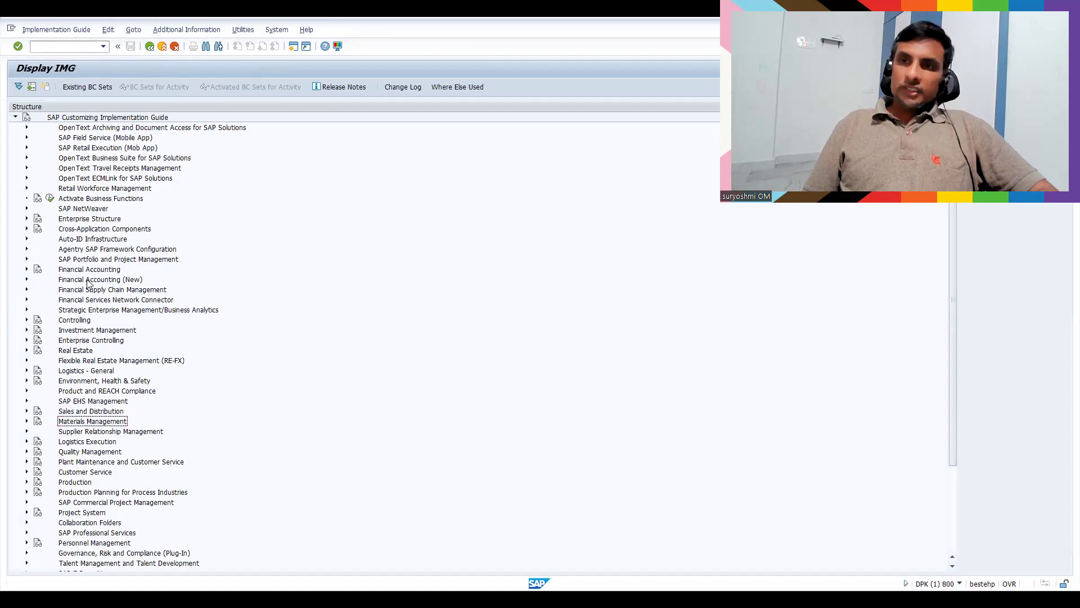
{"action": "key", "text": "Right"}
{"action": "key", "text": "Down"}
{"action": "key", "text": "Down"}
{"action": "key", "text": "Down"}
{"action": "key", "text": "Down"}
{"action": "key", "text": "Down"}
{"action": "key", "text": "Up"}
{"action": "key", "text": "Up"}
{"action": "key", "text": "Up"}
{"action": "key", "text": "Up"}
{"action": "key", "text": "Up"}
{"action": "key", "text": "Up"}
{"action": "key", "text": "Right"}
{"action": "key", "text": "Down"}
{"action": "key", "text": "Down"}
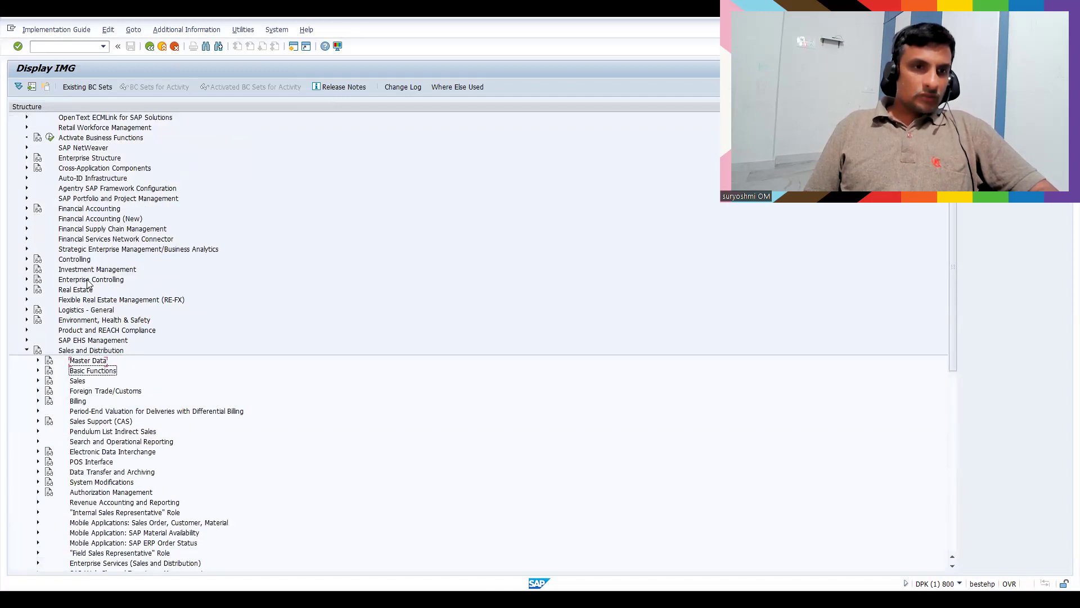
Expand Basic Functions under Sales and Distribution, including its Serial Numbers node.
{"action": "key", "text": "Right"}
{"action": "key", "text": "Down"}
{"action": "key", "text": "Down"}
{"action": "key", "text": "Down"}
{"action": "key", "text": "Down"}
{"action": "key", "text": "Down"}
{"action": "key", "text": "Down"}
{"action": "key", "text": "Down"}
{"action": "key", "text": "Down"}
{"action": "key", "text": "Down"}
{"action": "key", "text": "Up"}
{"action": "key", "text": "Down"}
{"action": "key", "text": "Down"}
{"action": "key", "text": "Down"}
{"action": "key", "text": "Down"}
{"action": "key", "text": "Down"}
{"action": "key", "text": "Down"}
{"action": "key", "text": "Down"}
{"action": "key", "text": "Down"}
{"action": "key", "text": "Down"}
{"action": "key", "text": "Down"}
{"action": "key", "text": "Down"}
{"action": "key", "text": "Down"}
{"action": "key", "text": "Down"}
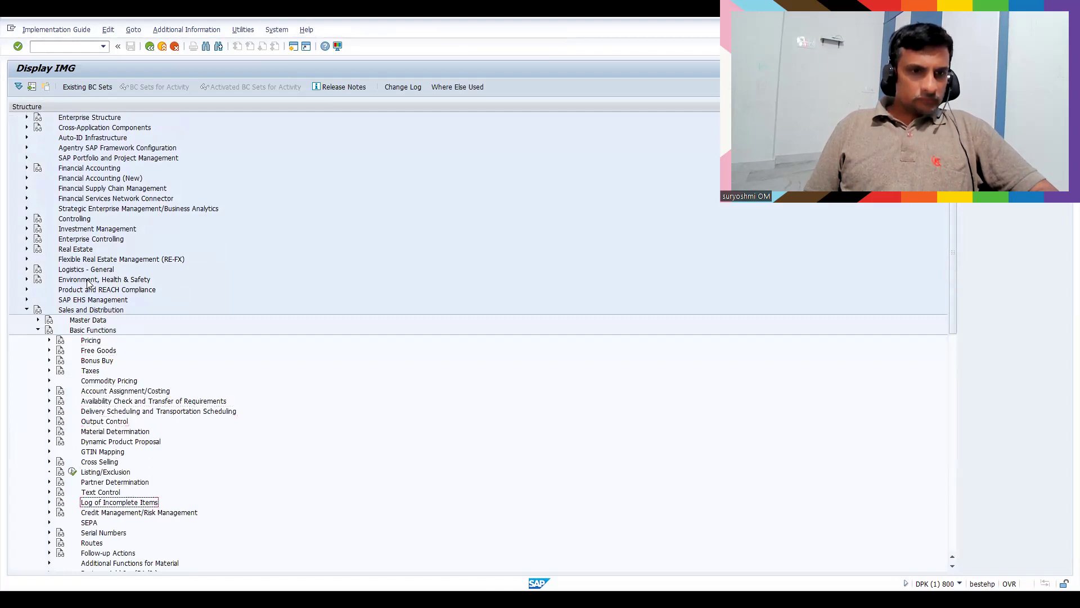
{"action": "key", "text": "Up"}
{"action": "key", "text": "Right"}
{"action": "key", "text": "Down"}
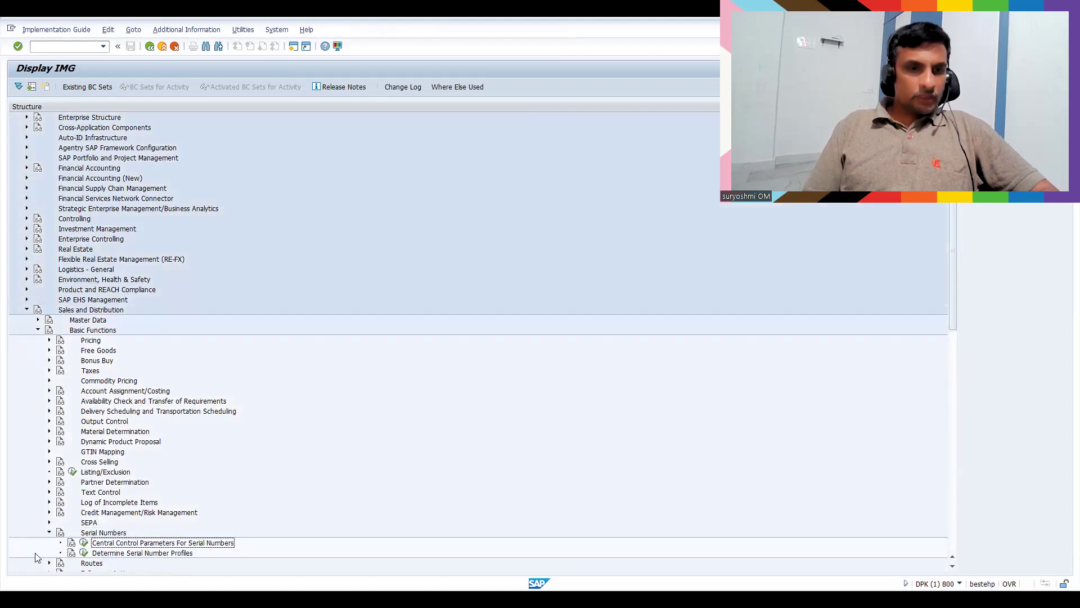
Open Determine Serial Number Profiles, enable the existence requirement for profile IN01, and save it to the proposed customizing request.
{"action": "left_click", "coordinate": [83, 556]}
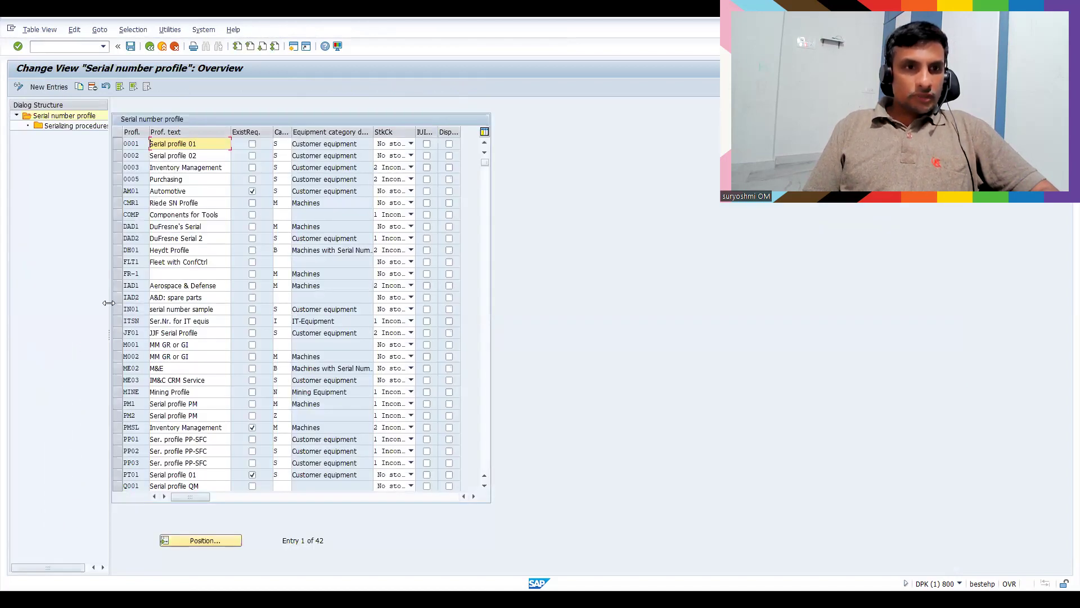
{"action": "left_click", "coordinate": [117, 310]}
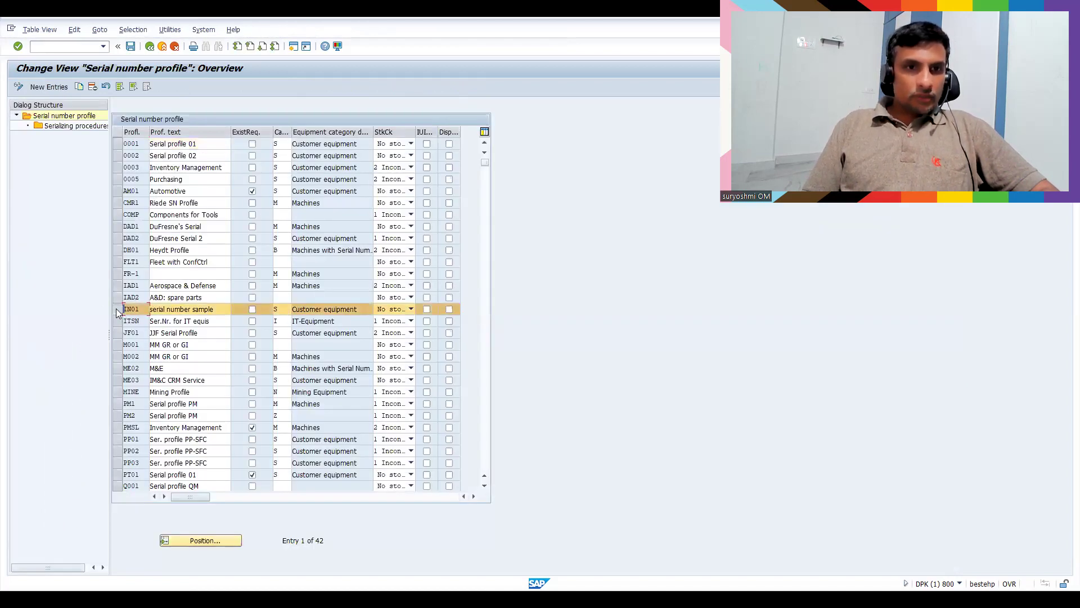
{"action": "left_click", "coordinate": [251, 309]}
{"action": "left_click", "coordinate": [252, 309]}
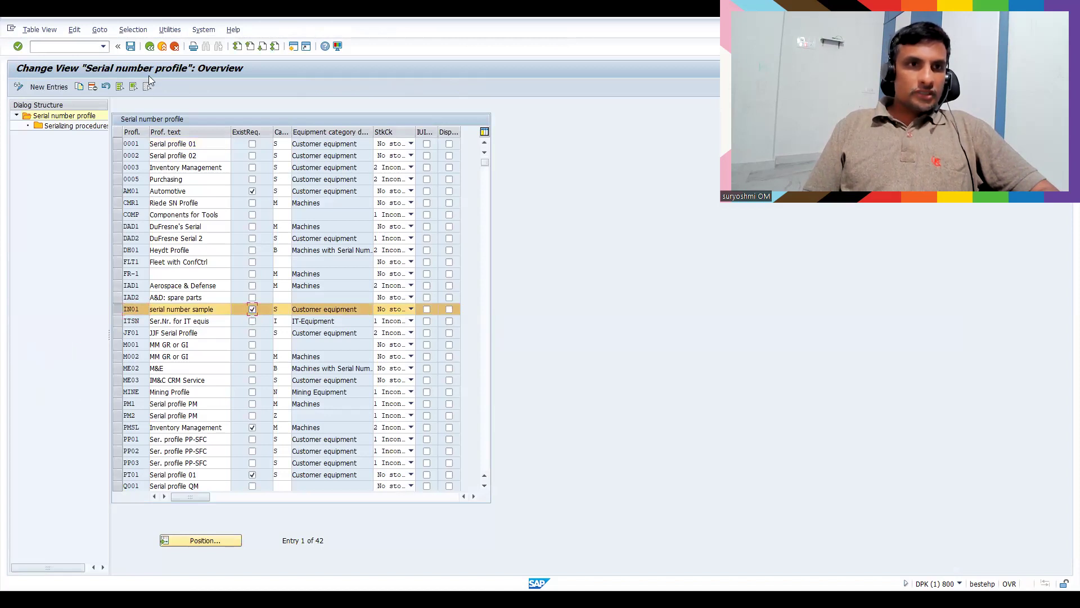
{"action": "left_click", "coordinate": [131, 46]}
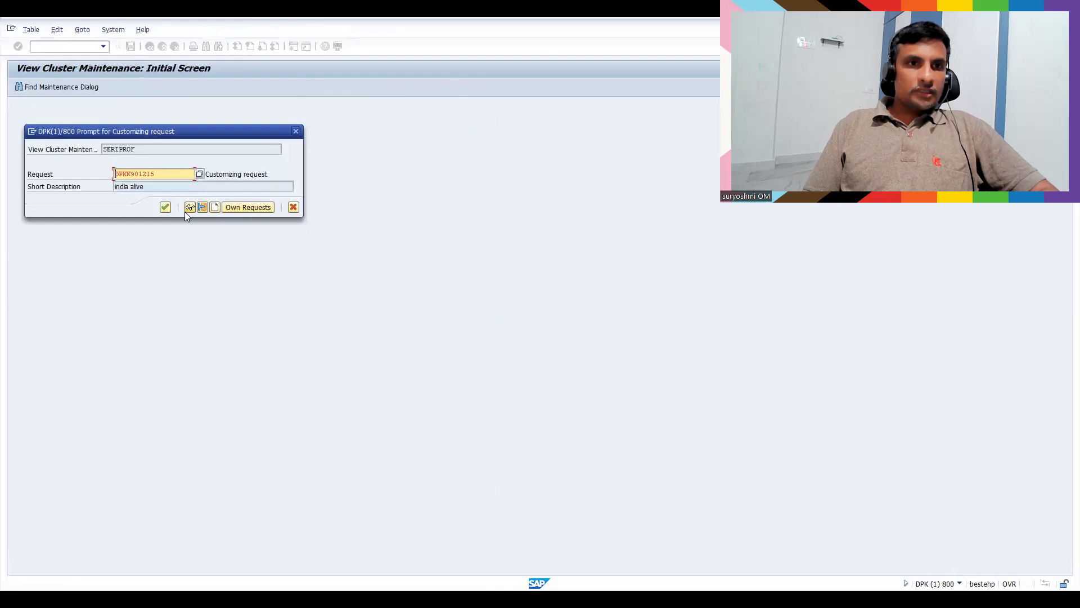
{"action": "left_click", "coordinate": [165, 208]}
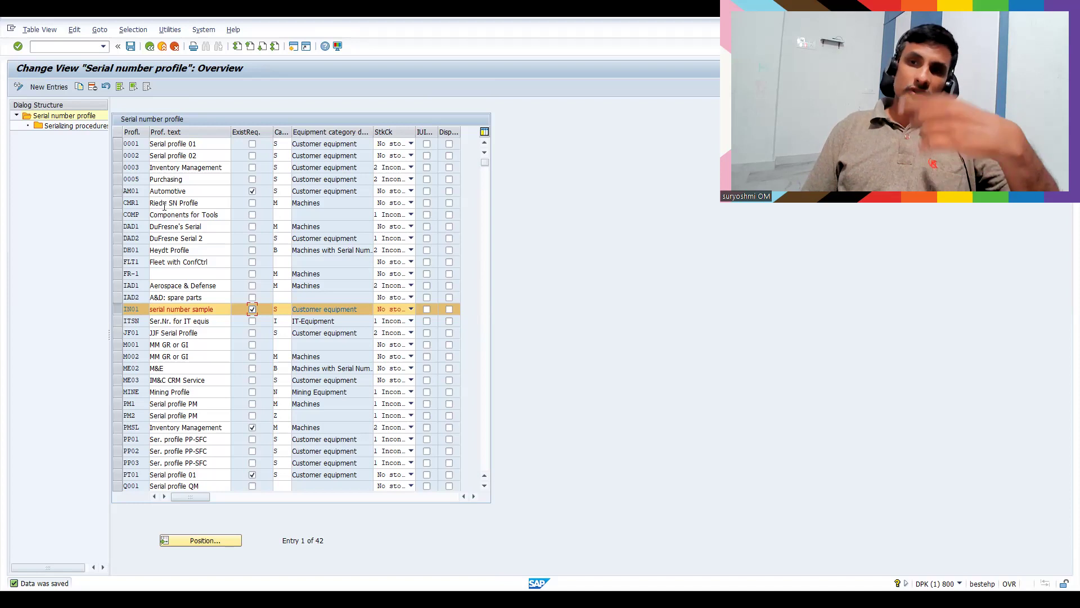
Open profile IN01's serializing procedures, set the equipment requirement of SDAU (Serial numbers in SD order) to 01, and save.
{"action": "left_click", "coordinate": [50, 45]}
{"action": "type", "text": "/nv"}
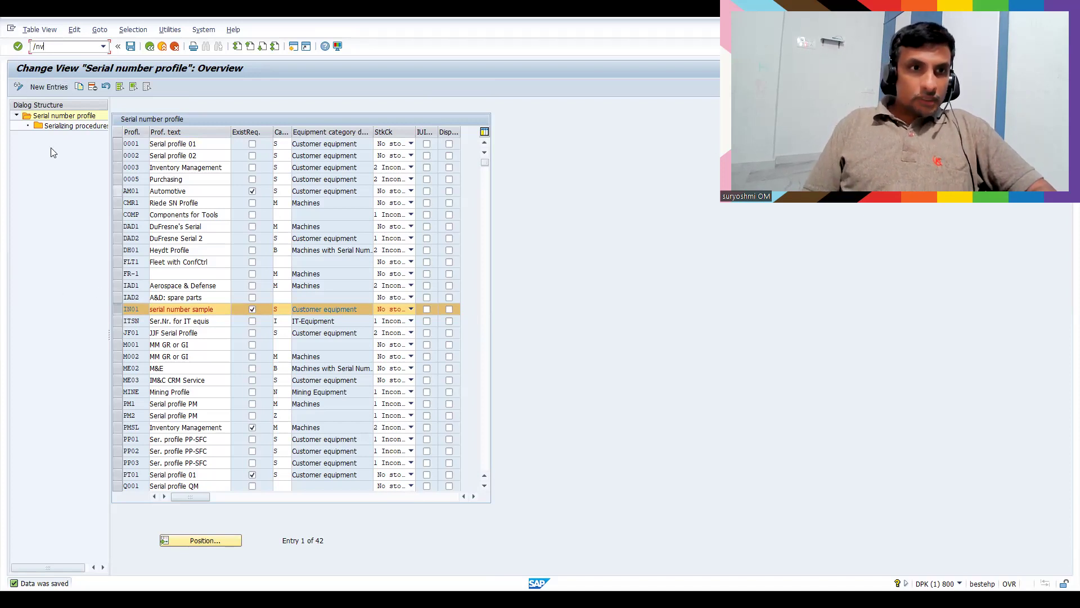
{"action": "double_click", "coordinate": [61, 126]}
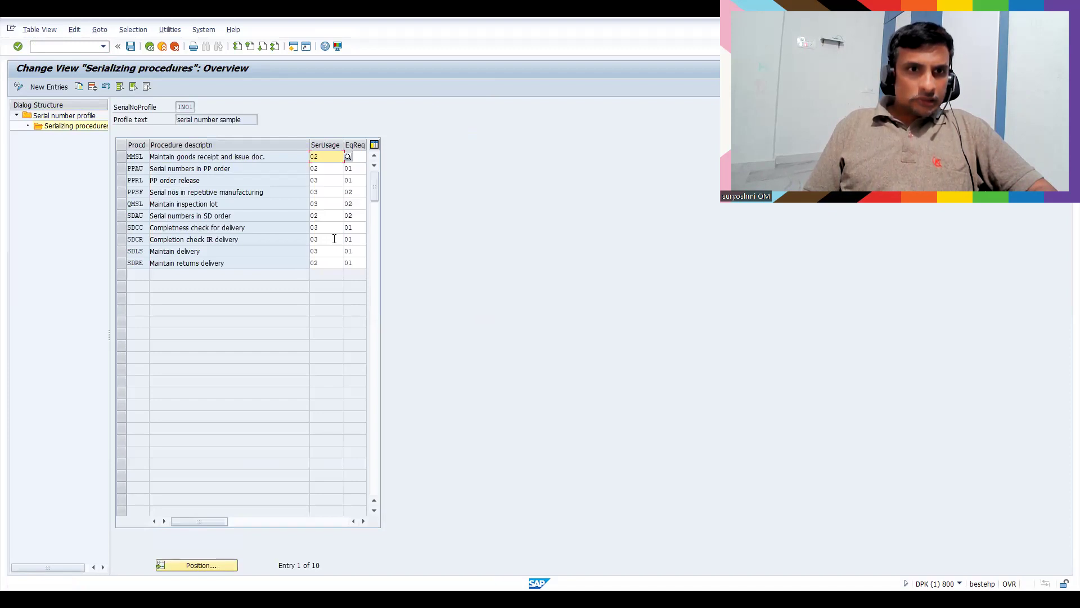
{"action": "left_click", "coordinate": [356, 217]}
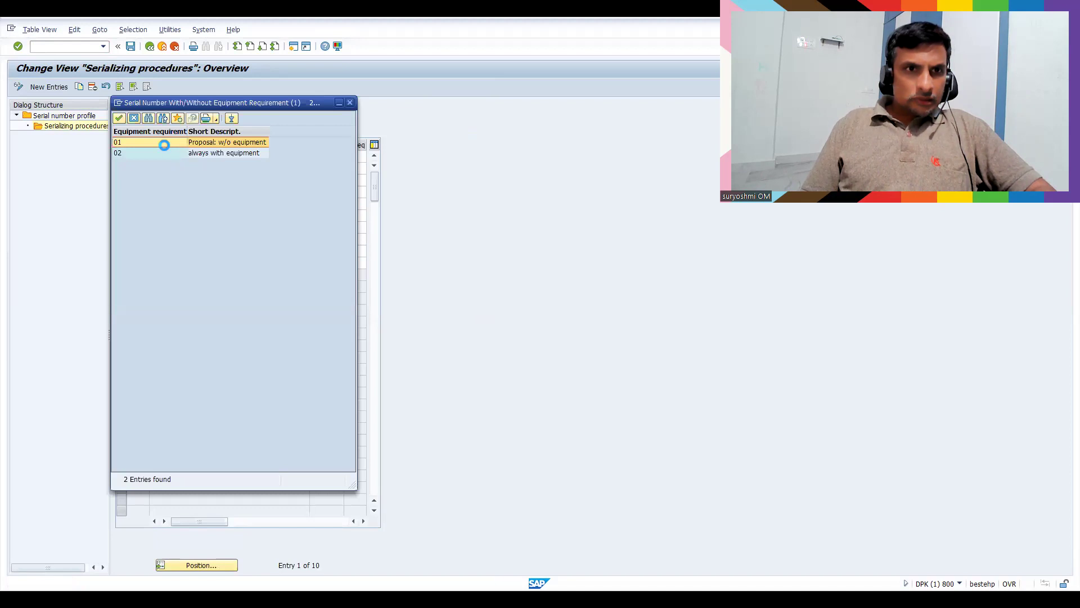
{"action": "left_click", "coordinate": [164, 146]}
{"action": "left_click", "coordinate": [132, 48]}
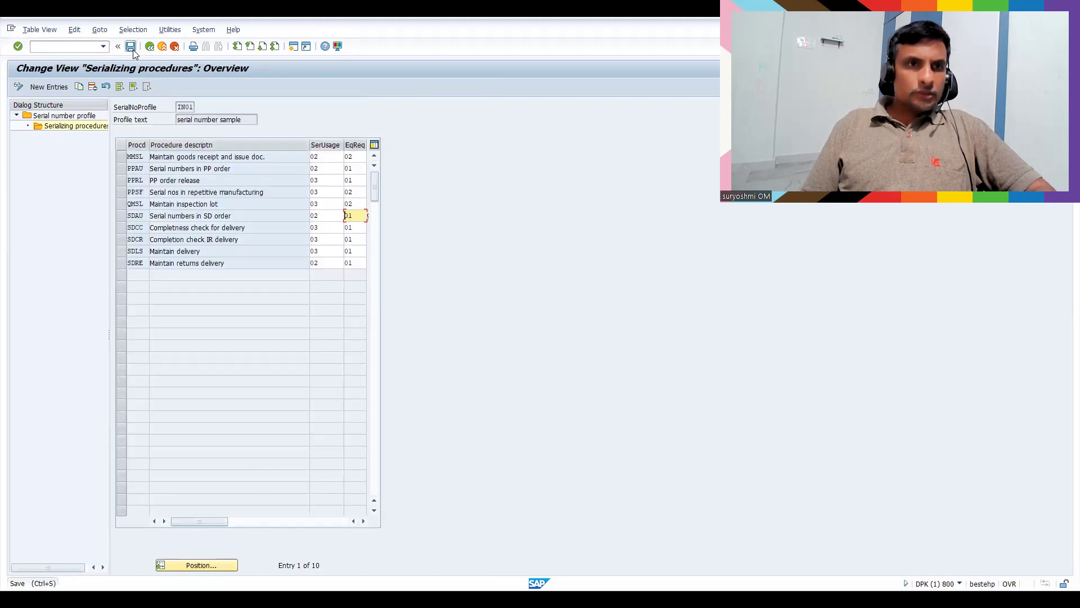
{"action": "left_click", "coordinate": [73, 47]}
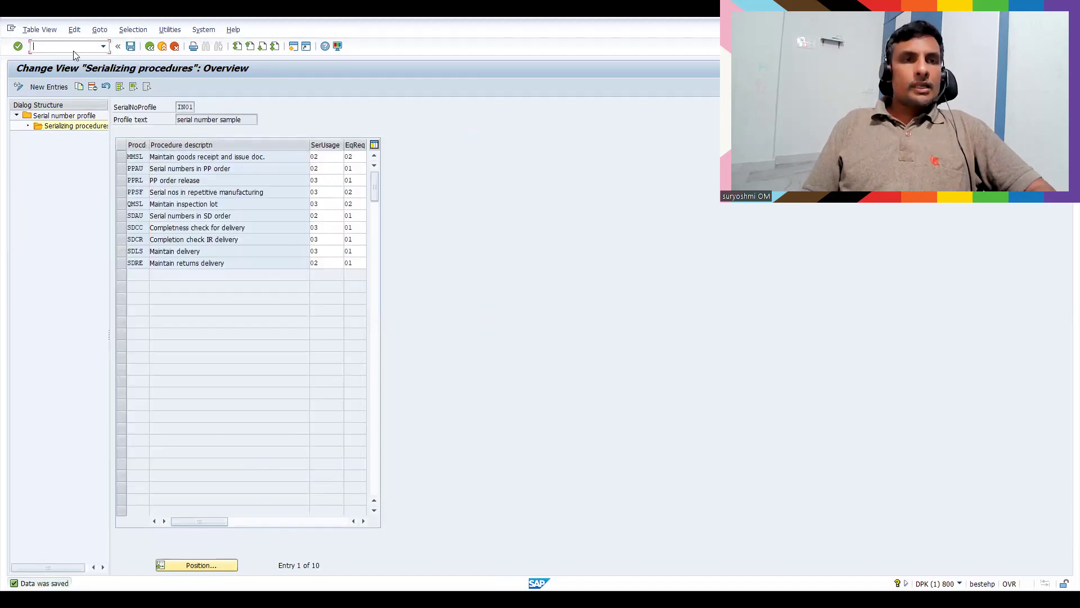
Start a standard order for the customer with quantity 1 of material 50065689, and open the item's serial number maintenance.
{"action": "type", "text": "/nva01"}
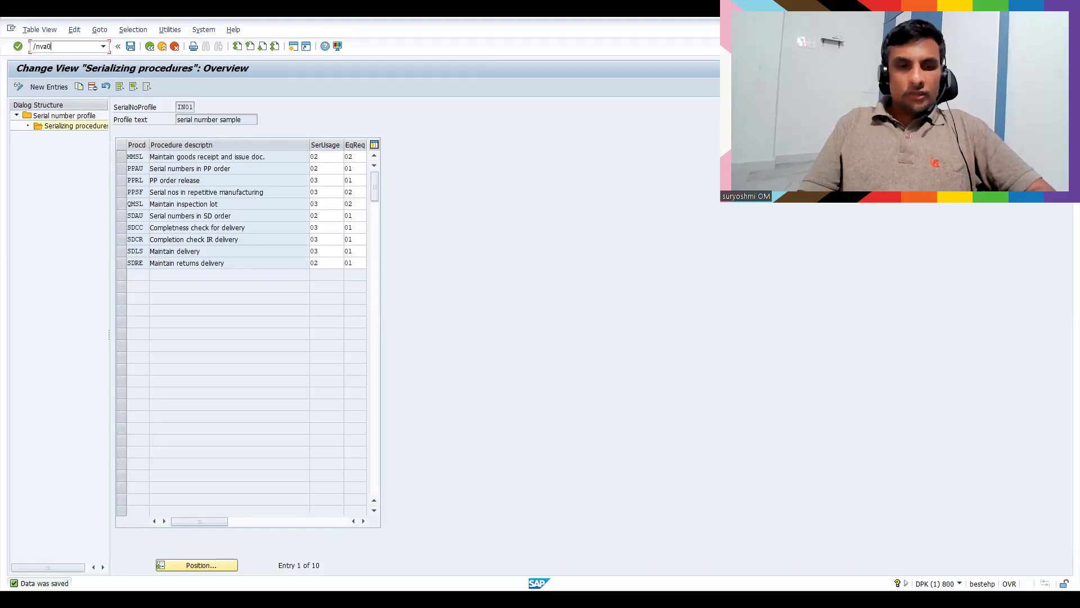
{"action": "key", "text": "Return"}
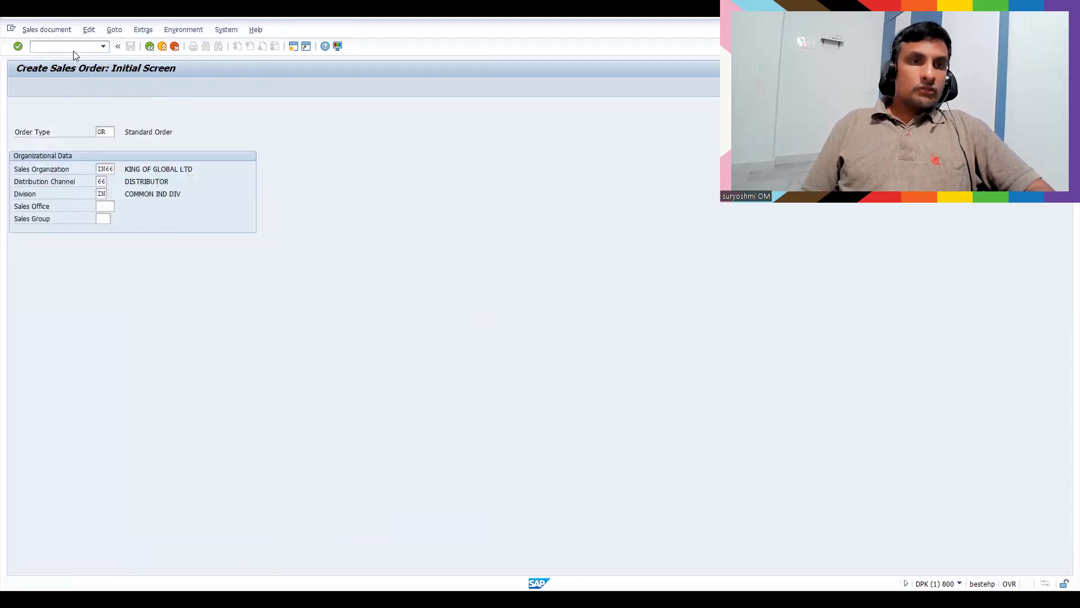
{"action": "key", "text": "Return"}
{"action": "type", "text": "200023"}
{"action": "key", "text": "Return"}
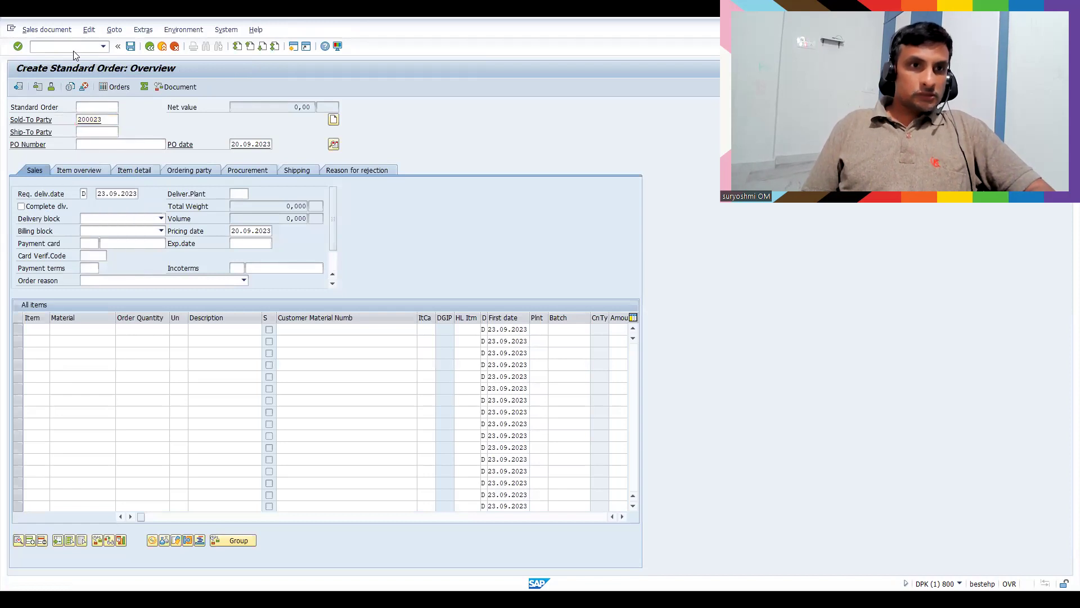
{"action": "type", "text": "50065689"}
{"action": "key", "text": "Tab"}
{"action": "type", "text": "1"}
{"action": "key", "text": "Return"}
{"action": "left_click", "coordinate": [143, 29]}
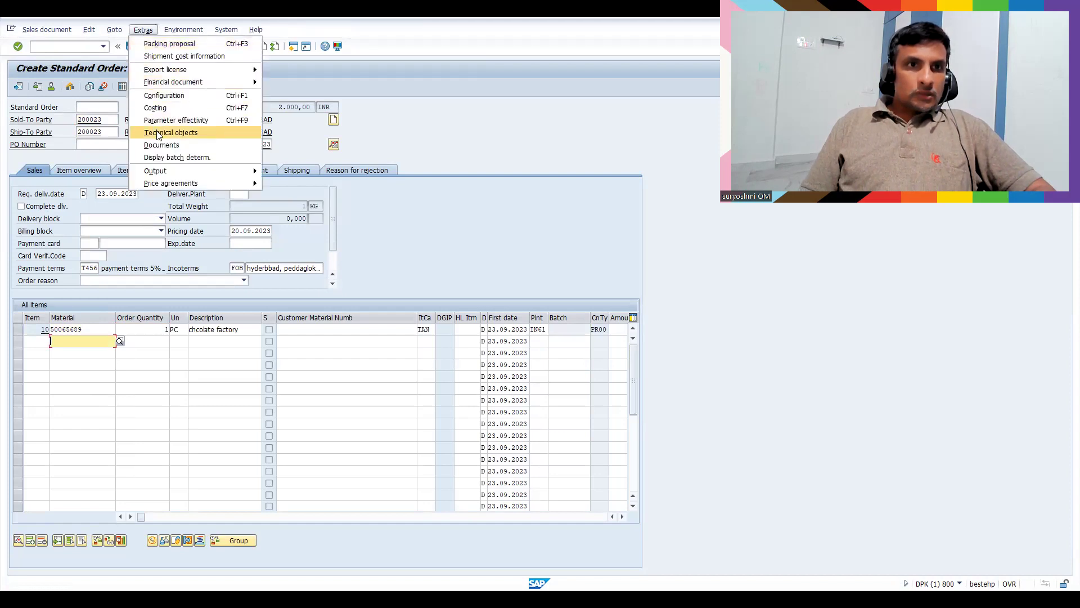
{"action": "left_click", "coordinate": [158, 134]}
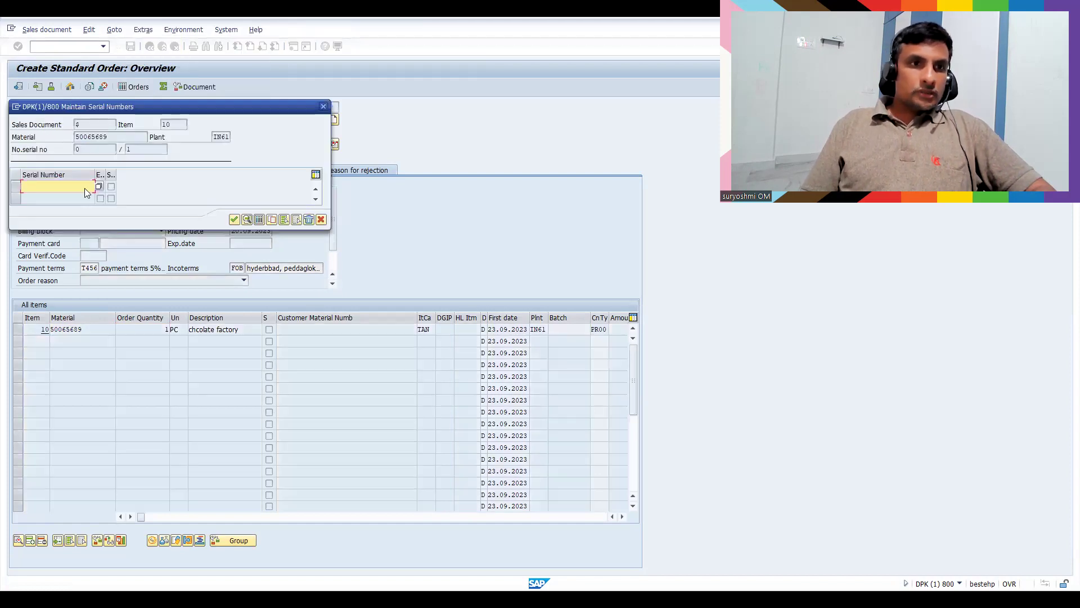
{"action": "type", "text": "3"}
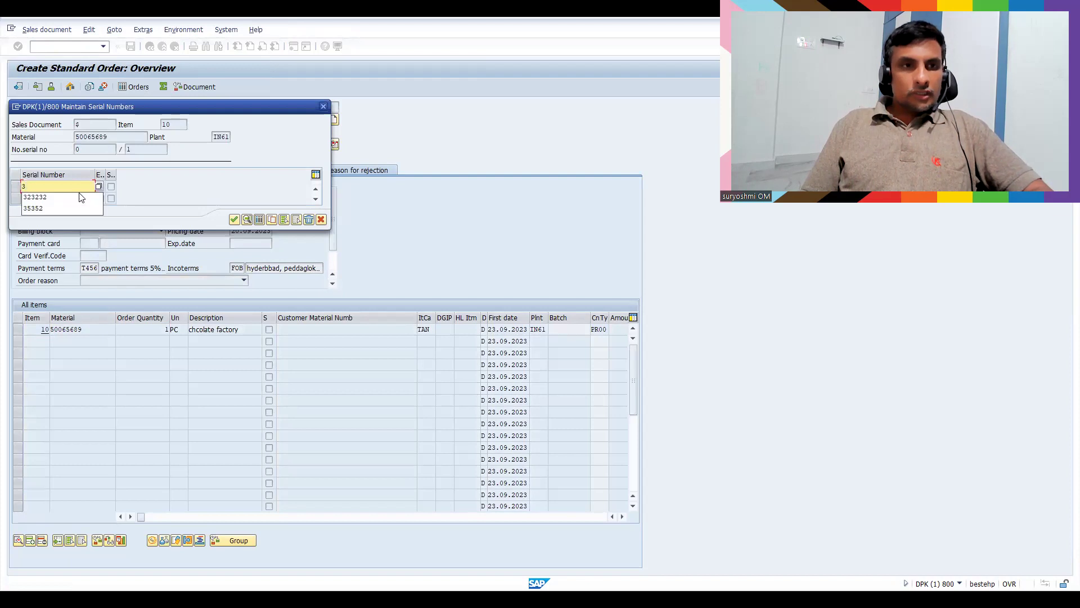
{"action": "type", "text": "2323232323232"}
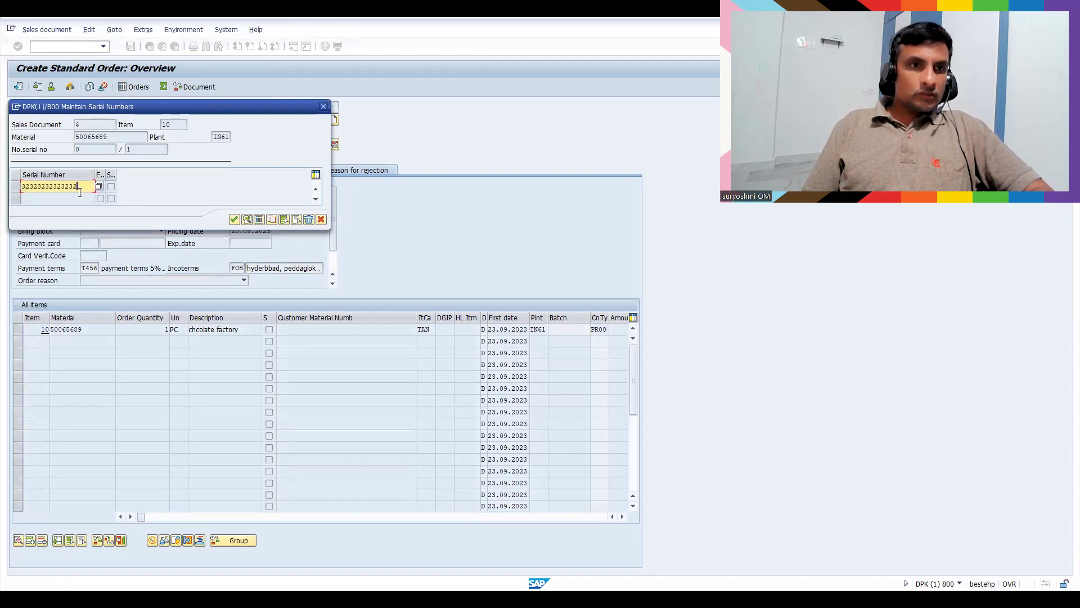
{"action": "left_click", "coordinate": [234, 220]}
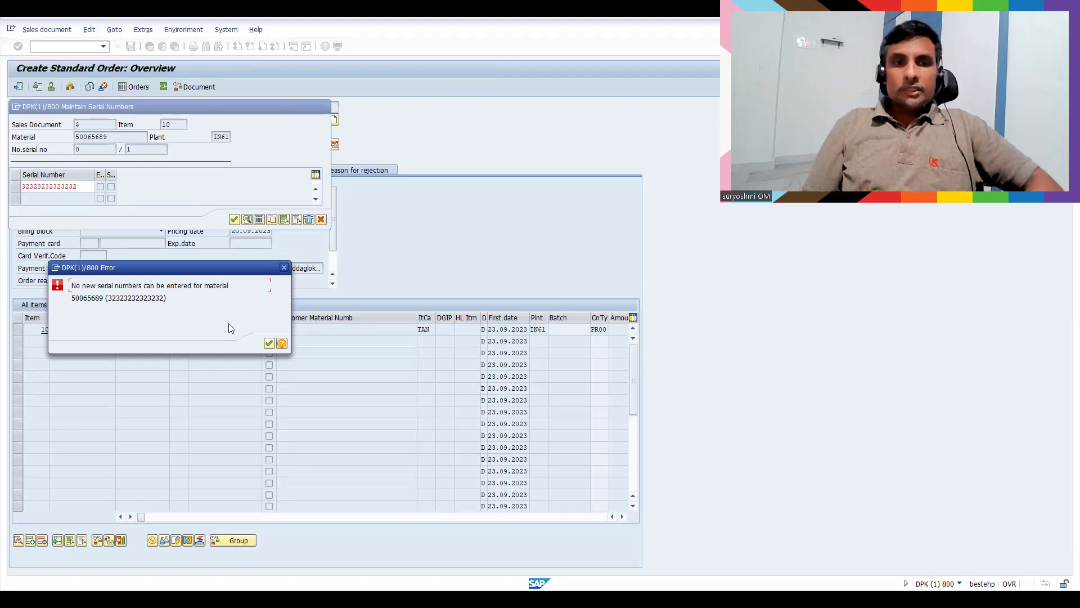
{"action": "left_click", "coordinate": [268, 348]}
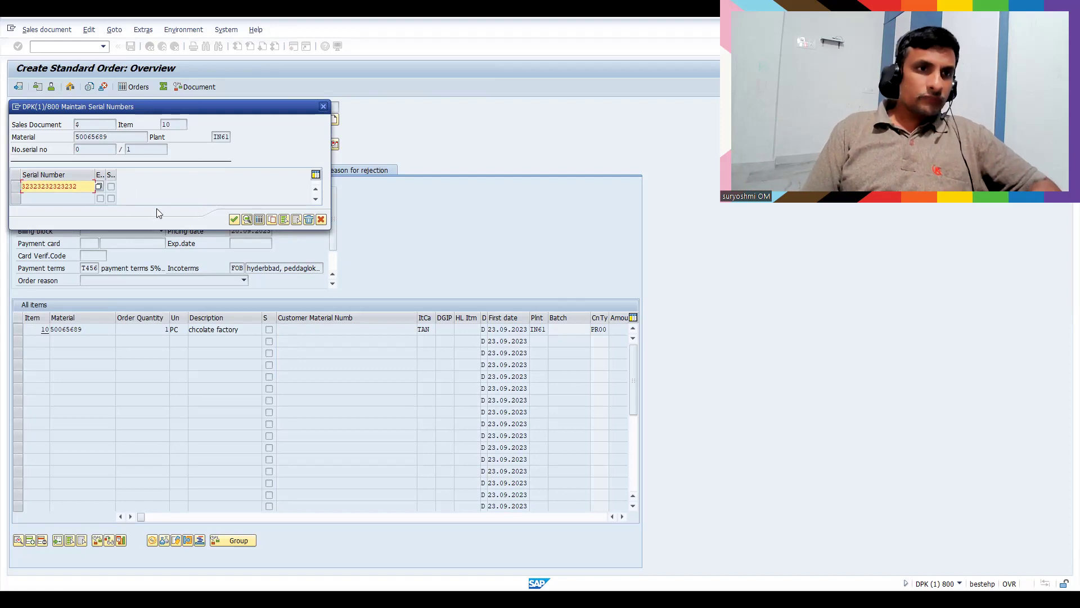
{"action": "left_click", "coordinate": [234, 222]}
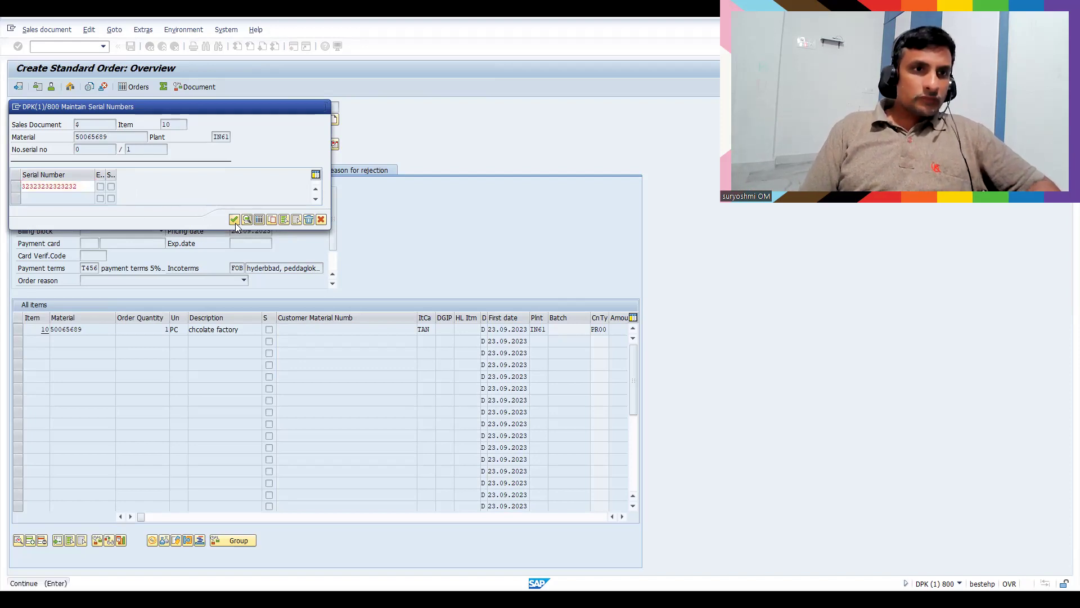
{"action": "left_click", "coordinate": [269, 343]}
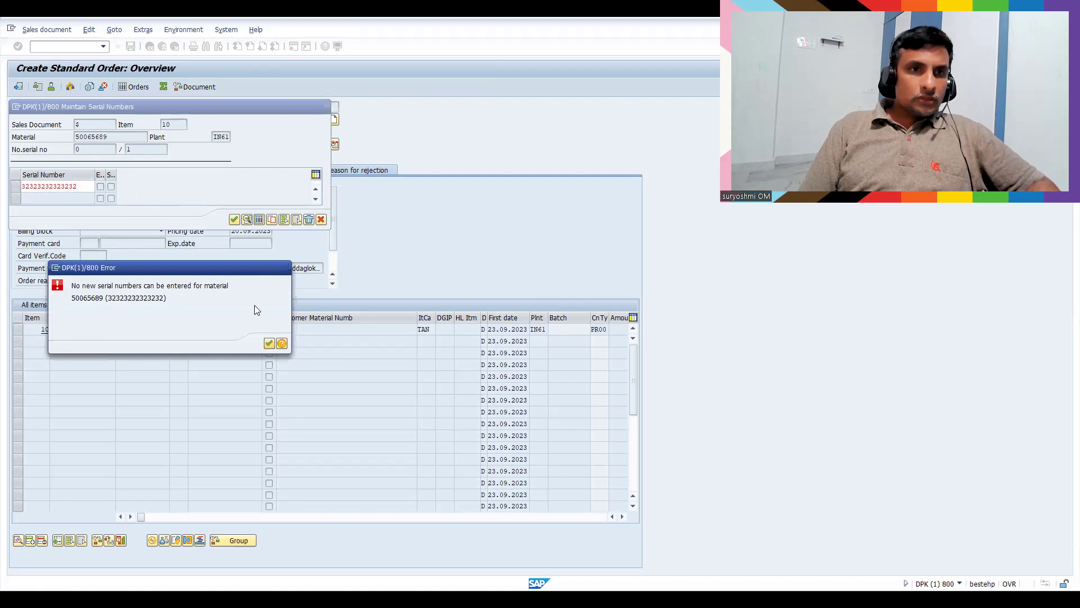
Assign the existing serial number 323328 to item 10 from the material's serial number list, and save the order.
{"action": "left_click", "coordinate": [100, 188]}
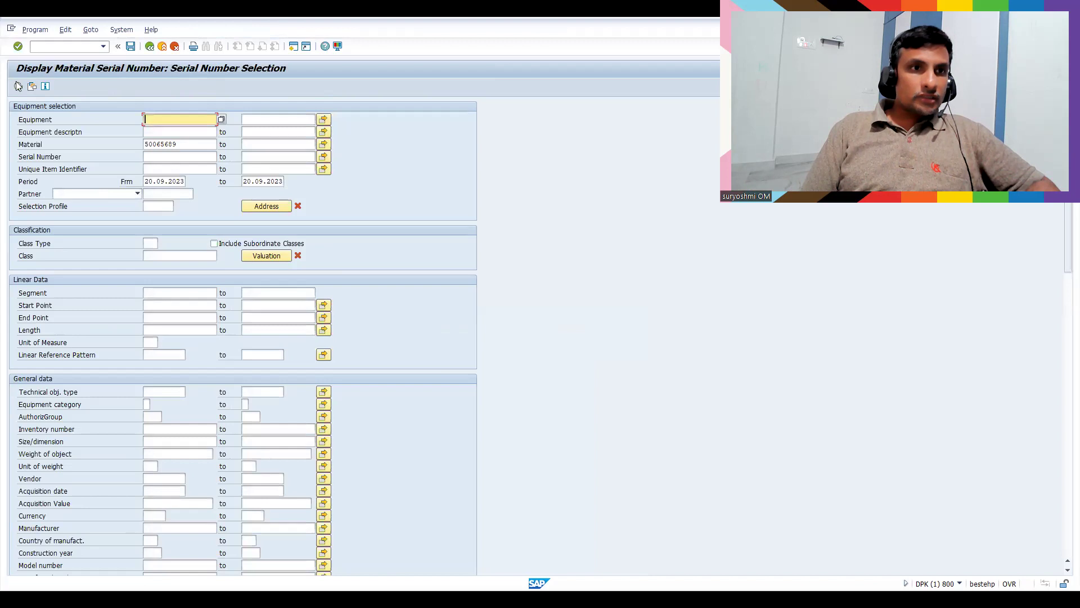
{"action": "left_click", "coordinate": [18, 87]}
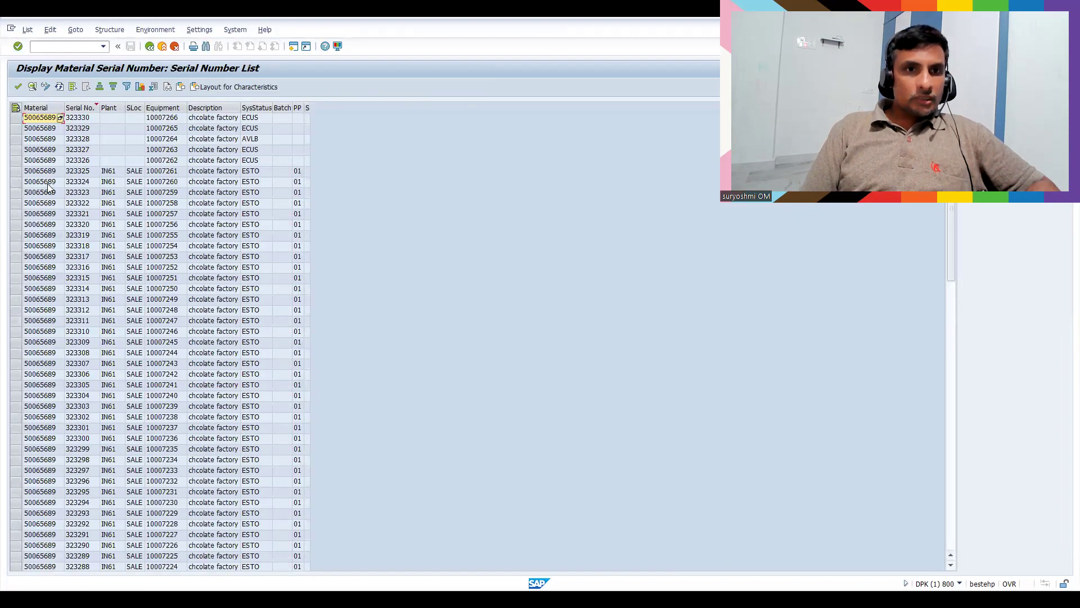
{"action": "double_click", "coordinate": [44, 139]}
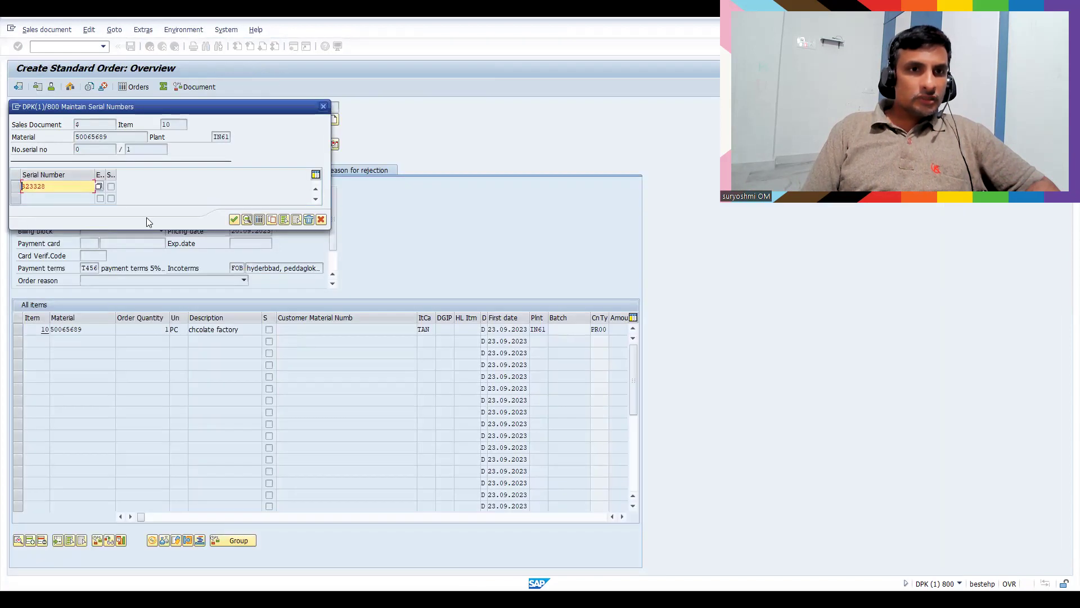
{"action": "left_click", "coordinate": [233, 219]}
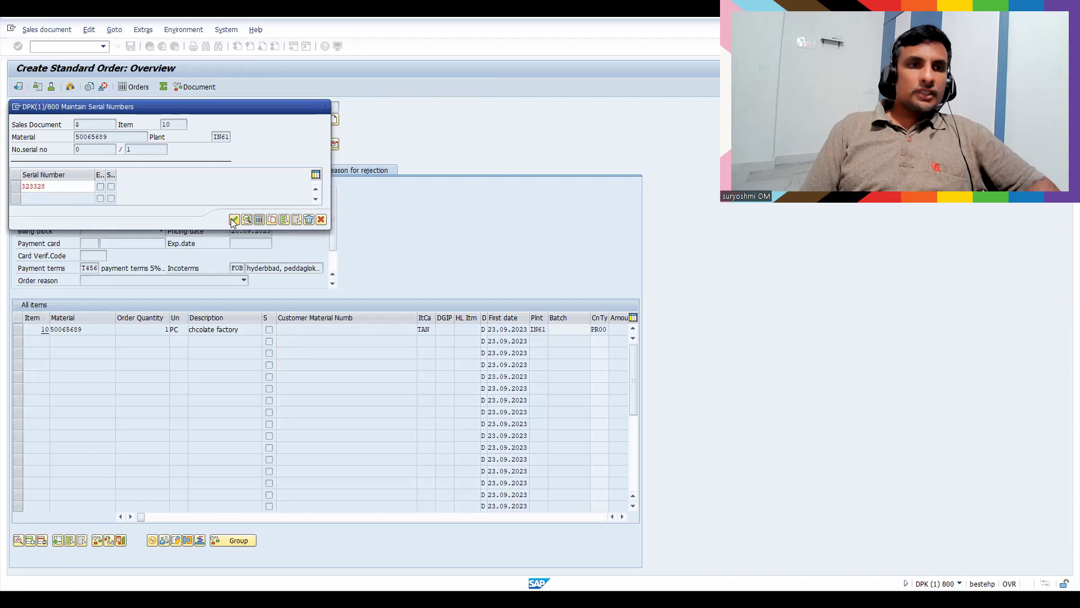
{"action": "left_click", "coordinate": [234, 219]}
{"action": "left_click", "coordinate": [130, 46]}
Start an outbound delivery from shipping point IN66 with reference to the saved sales order, using transaction VL01N.
{"action": "left_click", "coordinate": [70, 48]}
{"action": "type", "text": "/nvl01n"}
{"action": "key", "text": "Return"}
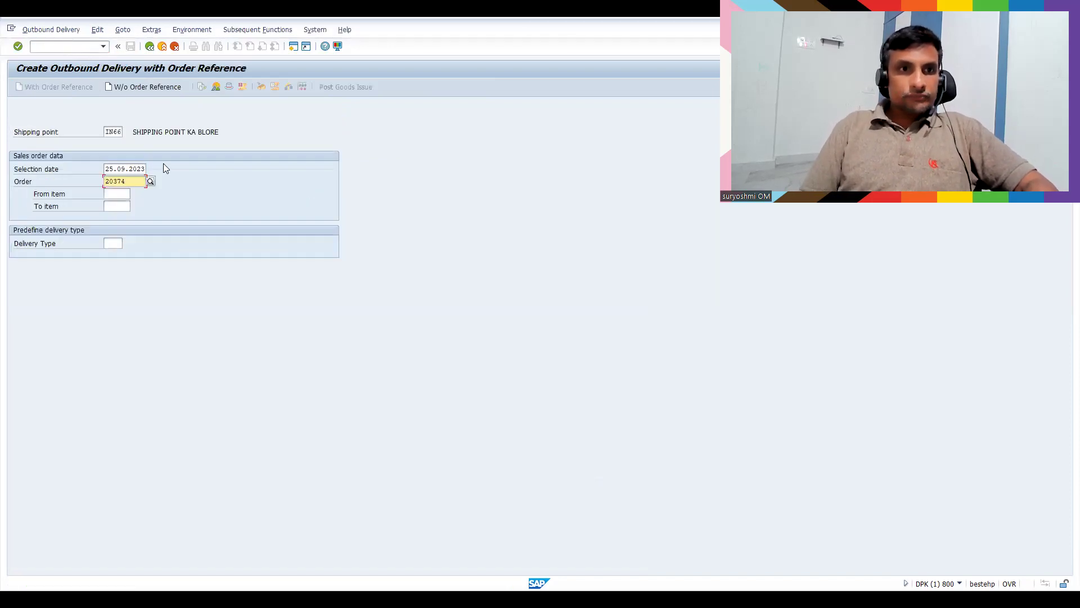
{"action": "key", "text": "Return"}
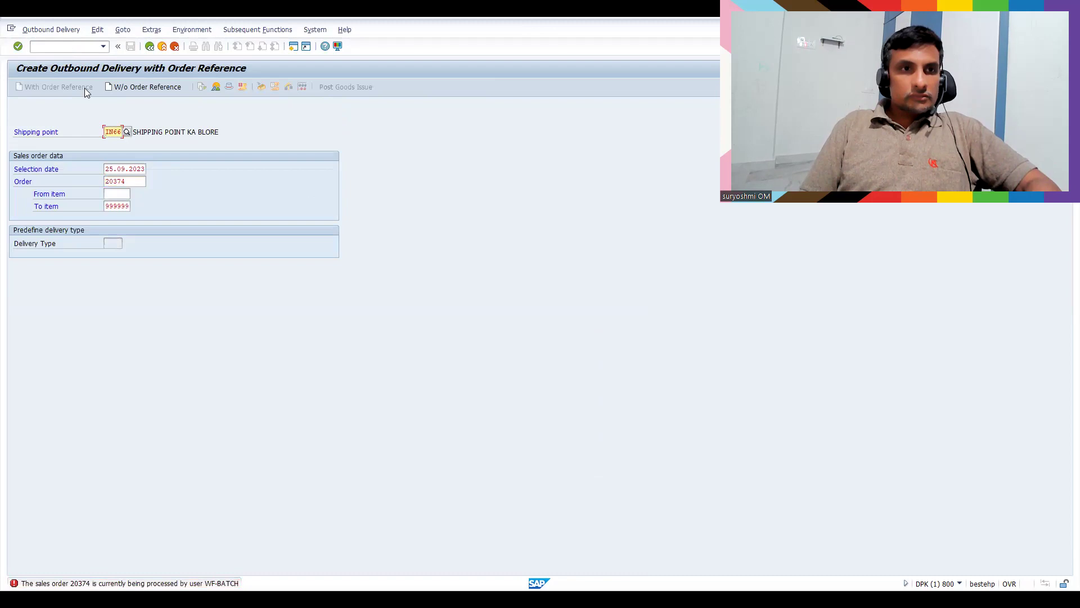
{"action": "key", "text": "Return"}
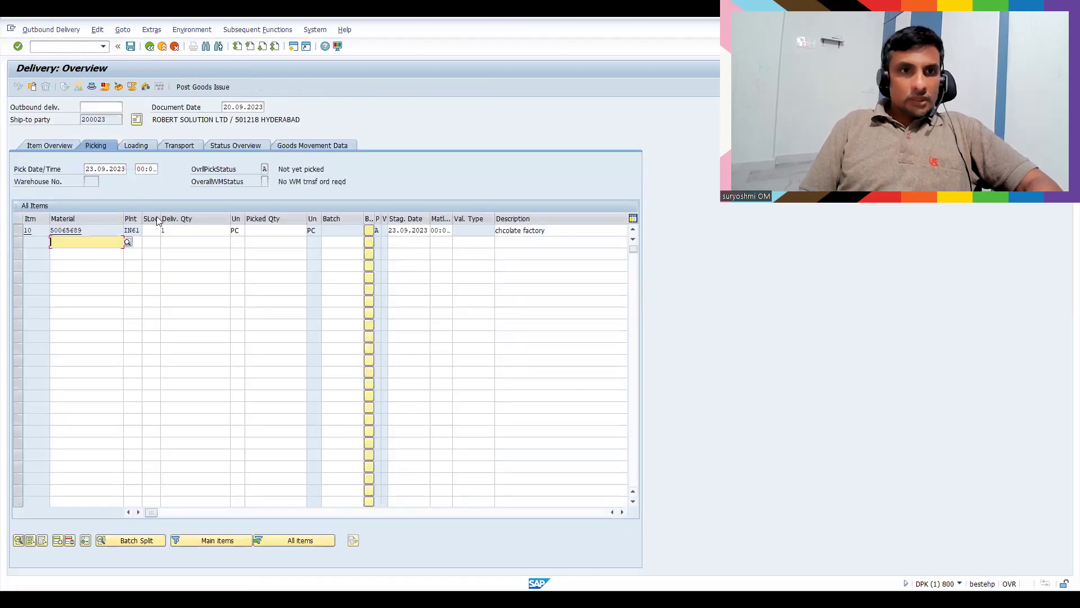
Set delivery item 10 to storage location SALE, with delivery quantity 1 and picked quantity 1.
{"action": "left_click", "coordinate": [147, 230]}
{"action": "type", "text": "sale"}
{"action": "key", "text": "Tab"}
{"action": "type", "text": "1"}
{"action": "key", "text": "Tab"}
{"action": "type", "text": "1"}
{"action": "key", "text": "Return"}
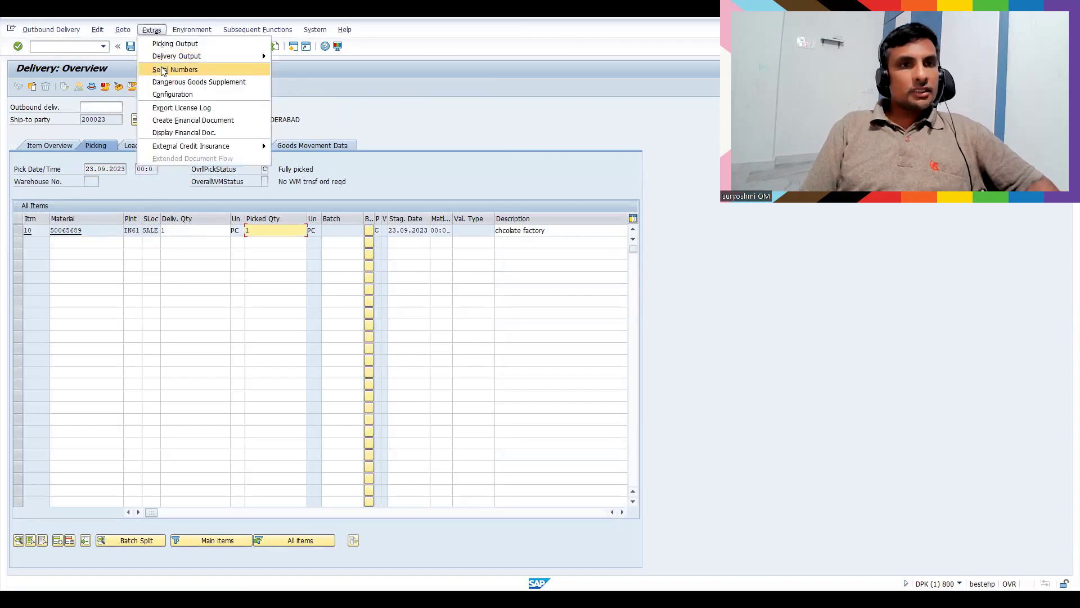
{"action": "left_click", "coordinate": [163, 70]}
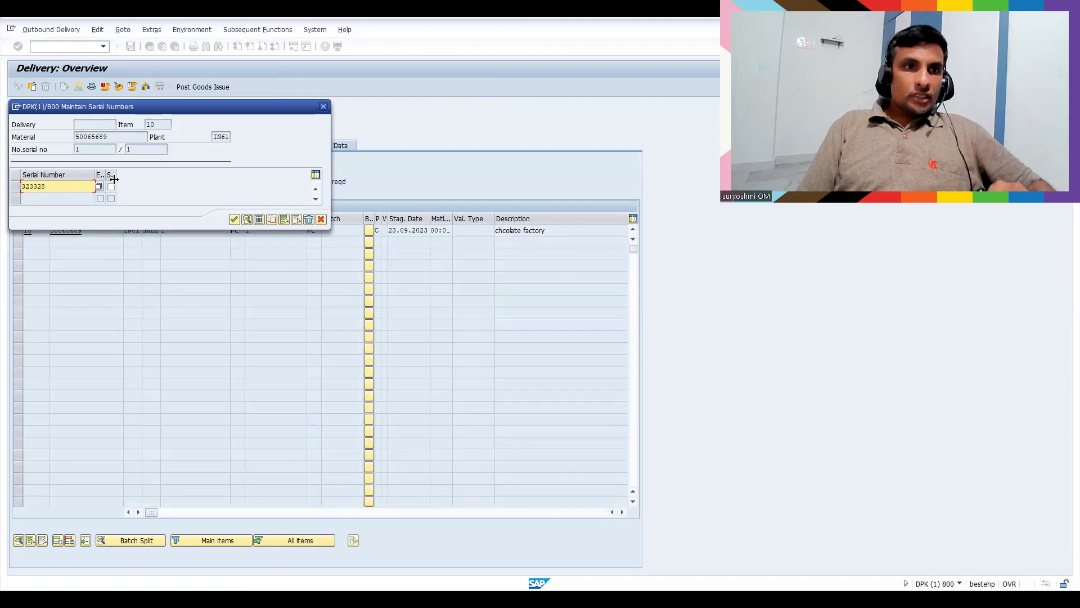
{"action": "type", "text": "3432341234124"}
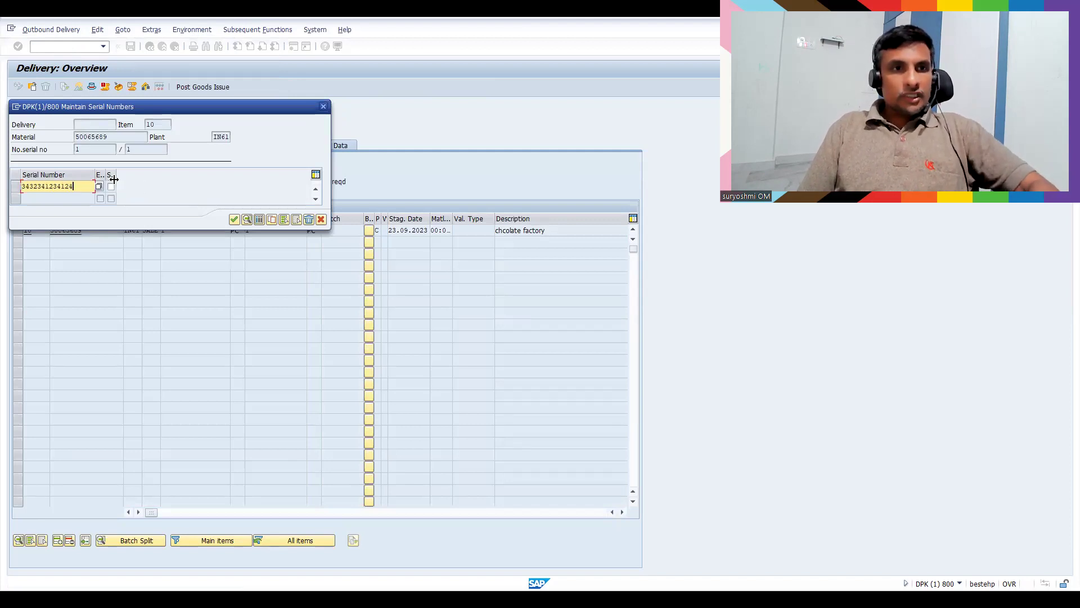
{"action": "left_click", "coordinate": [236, 220]}
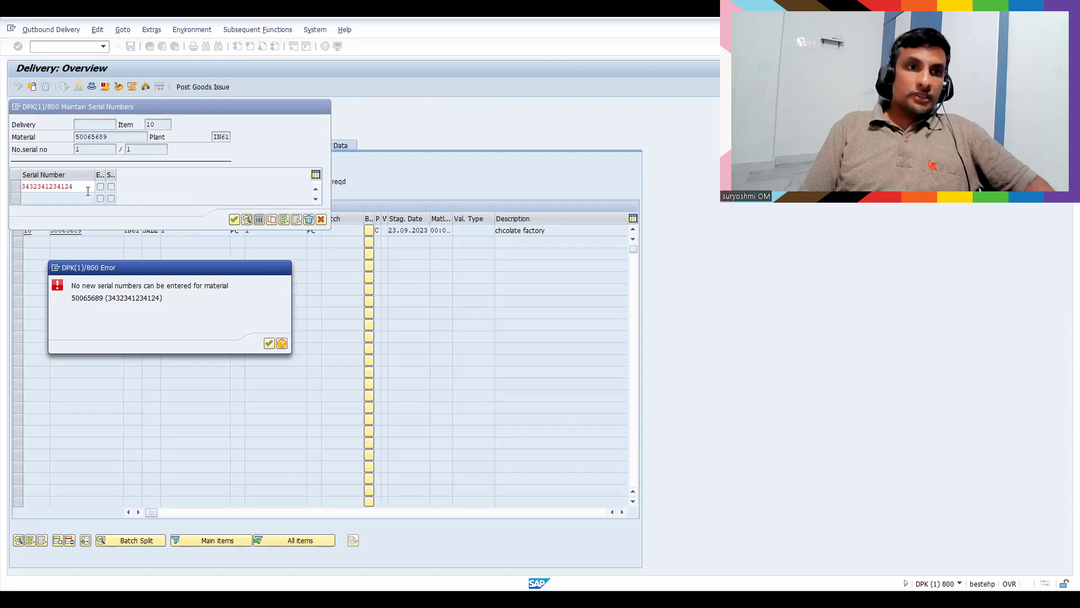
{"action": "key", "text": "Return"}
{"action": "left_click", "coordinate": [320, 219]}
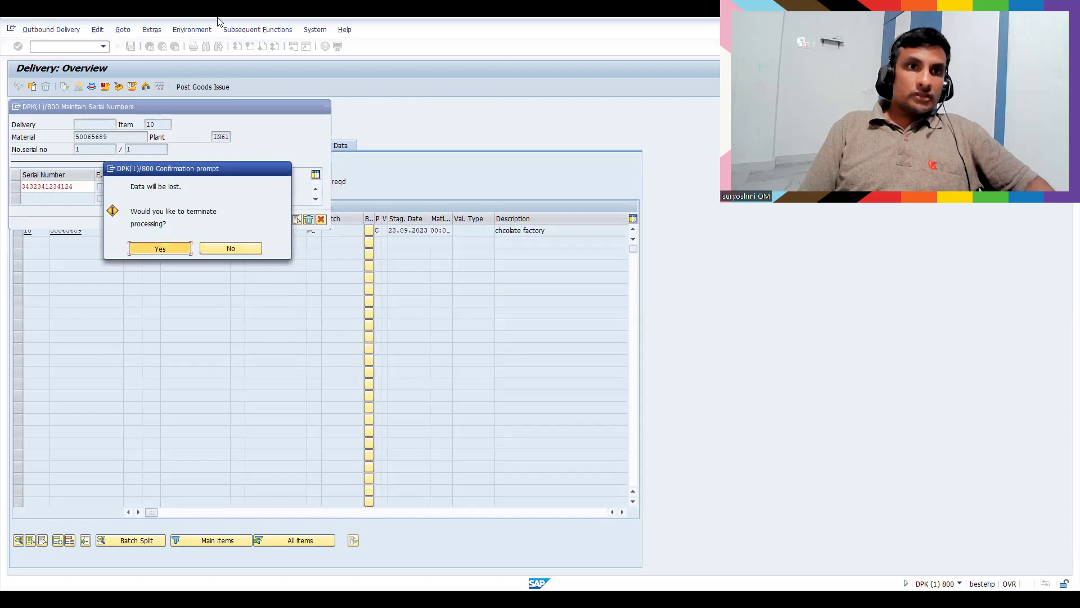
{"action": "key", "text": "Return"}
Confirm serial number 323328 for the delivery item and post the goods issue.
{"action": "left_click", "coordinate": [156, 31]}
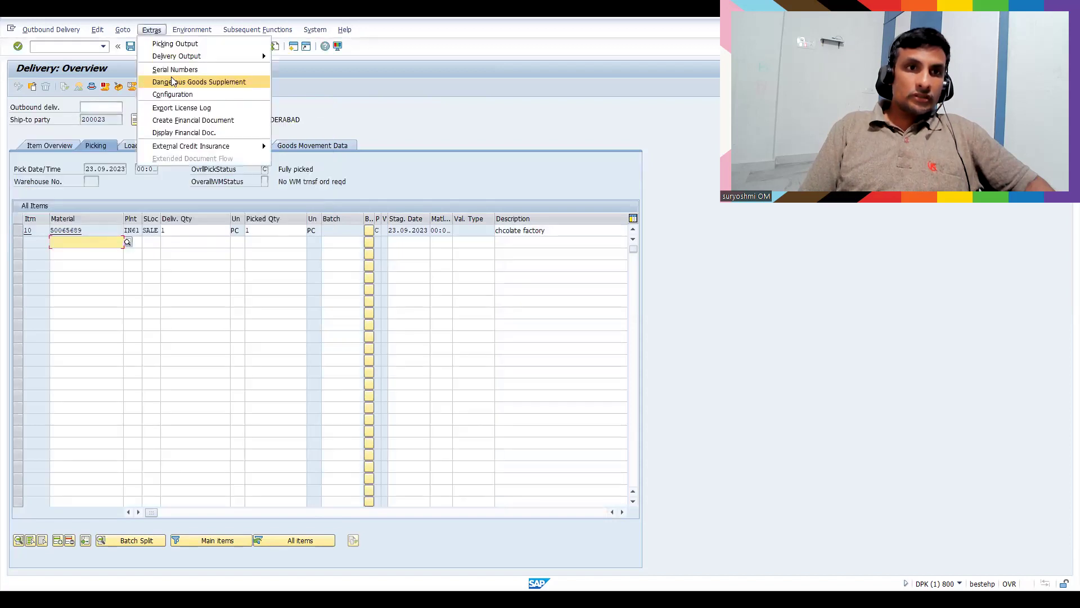
{"action": "key", "text": "Return"}
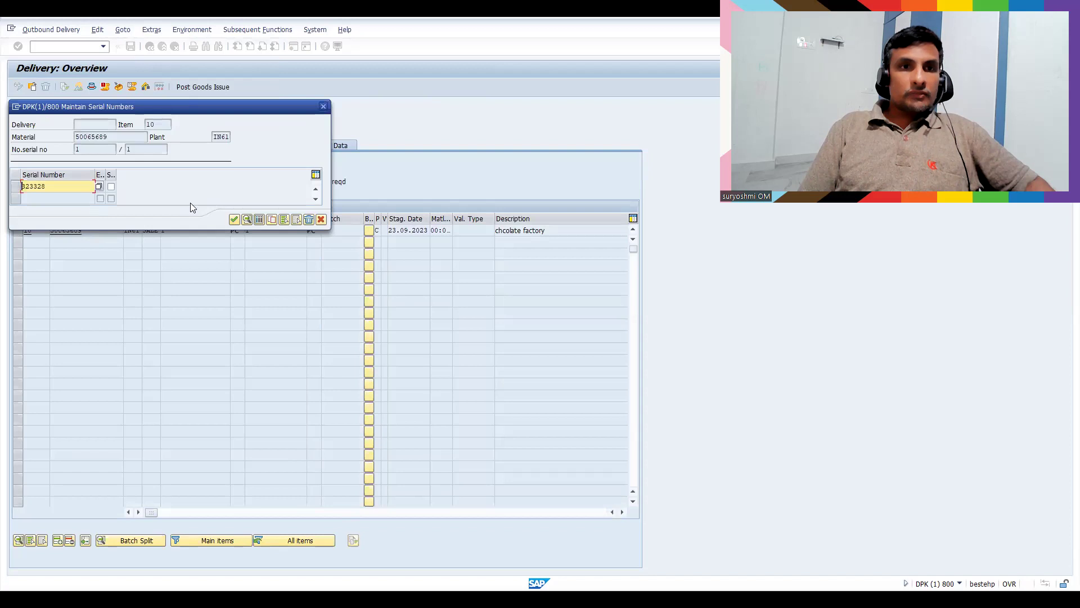
{"action": "left_click", "coordinate": [234, 220]}
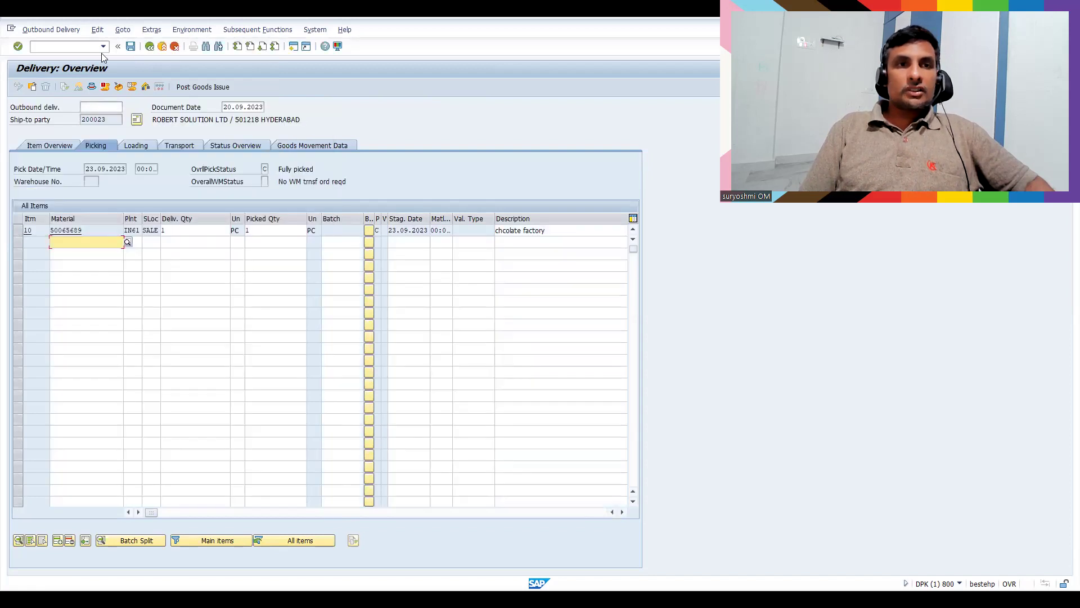
{"action": "left_click", "coordinate": [183, 88]}
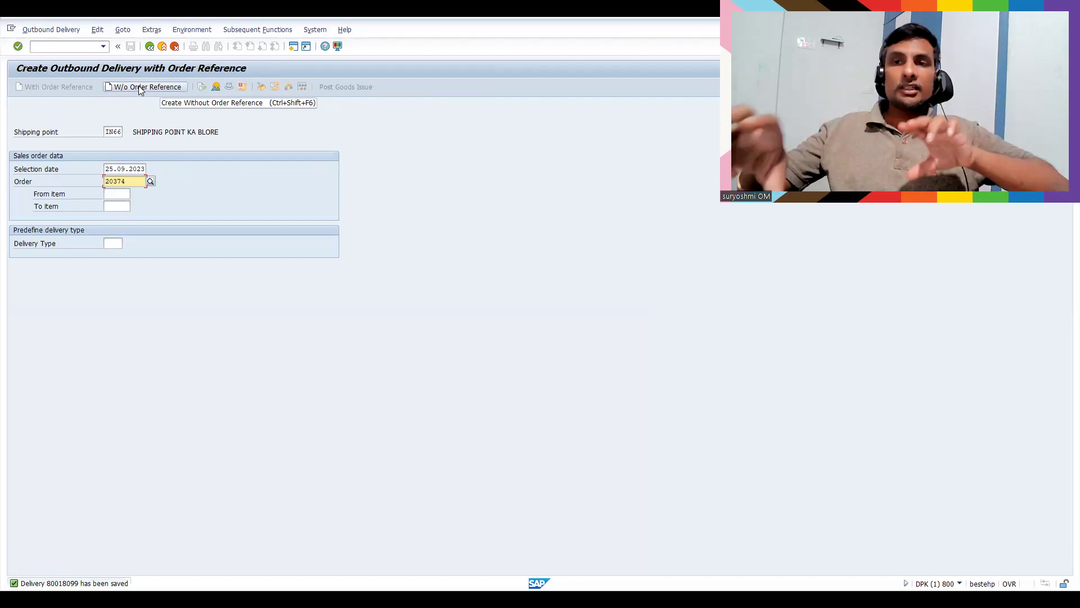
Open the SAP customizing implementation guide through transaction SPRO.
{"action": "left_click", "coordinate": [53, 48]}
{"action": "type", "text": "/n"}
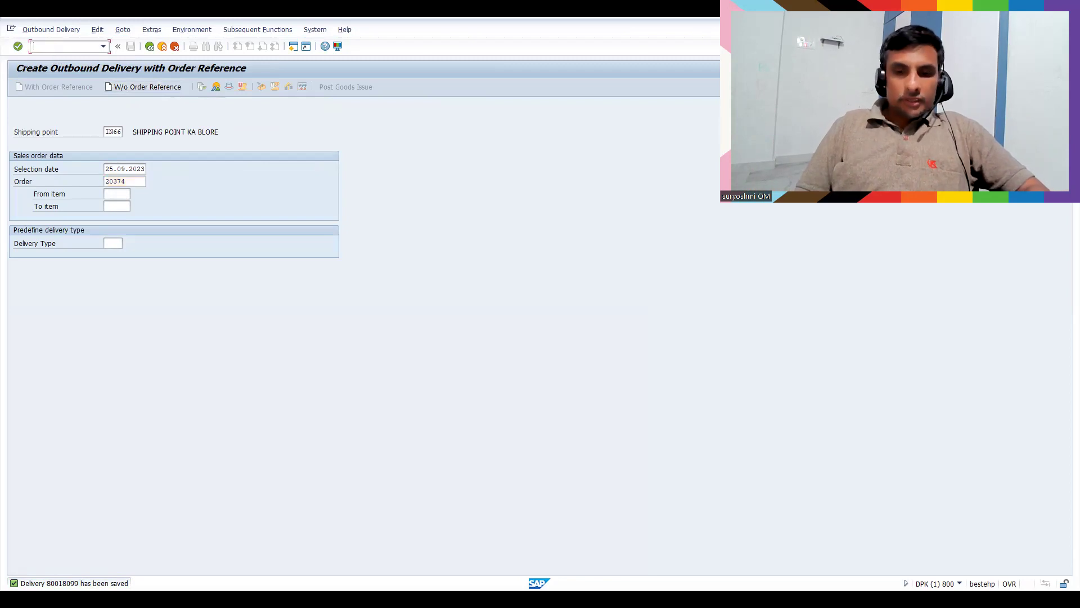
{"action": "type", "text": "spro"}
{"action": "key", "text": "Return"}
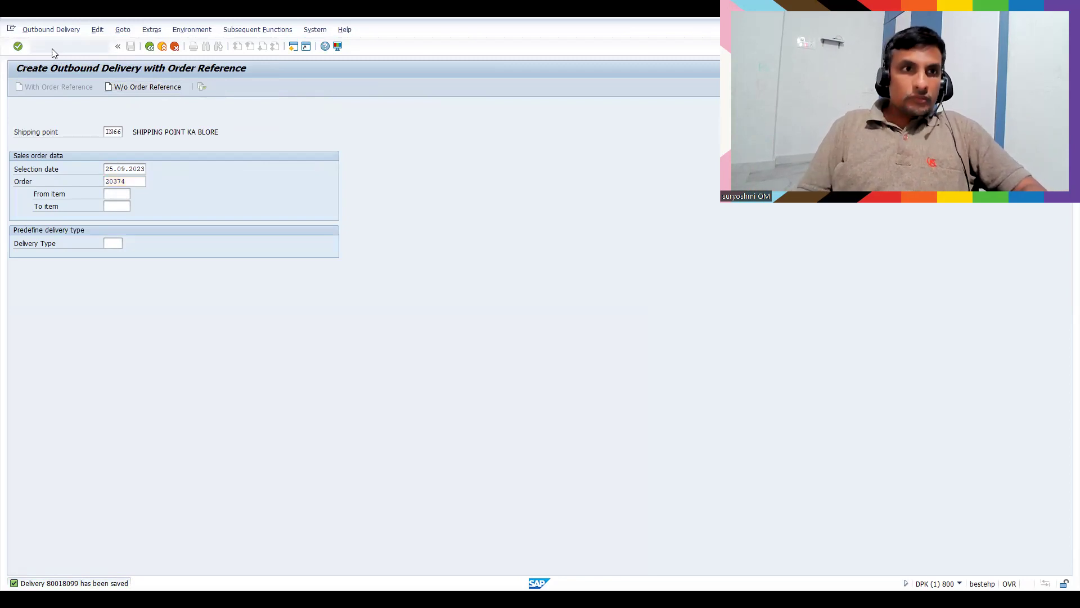
{"action": "left_click", "coordinate": [59, 87]}
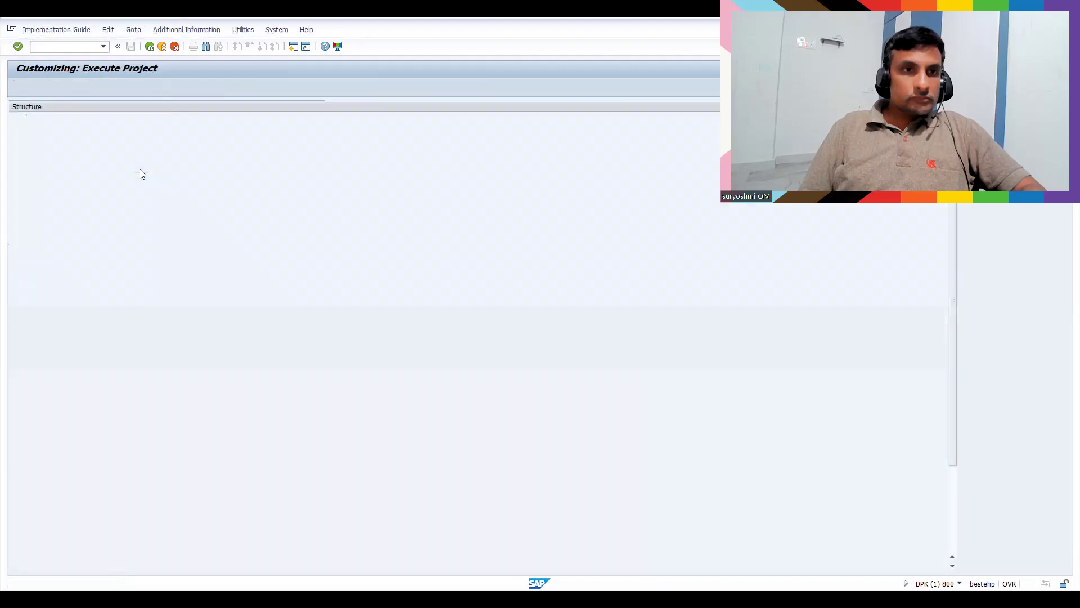
Expand Enterprise Structure and its Assignment node in the implementation guide, including Financial Accounting.
{"action": "left_click", "coordinate": [82, 241]}
{"action": "key", "text": "Up"}
{"action": "key", "text": "Up"}
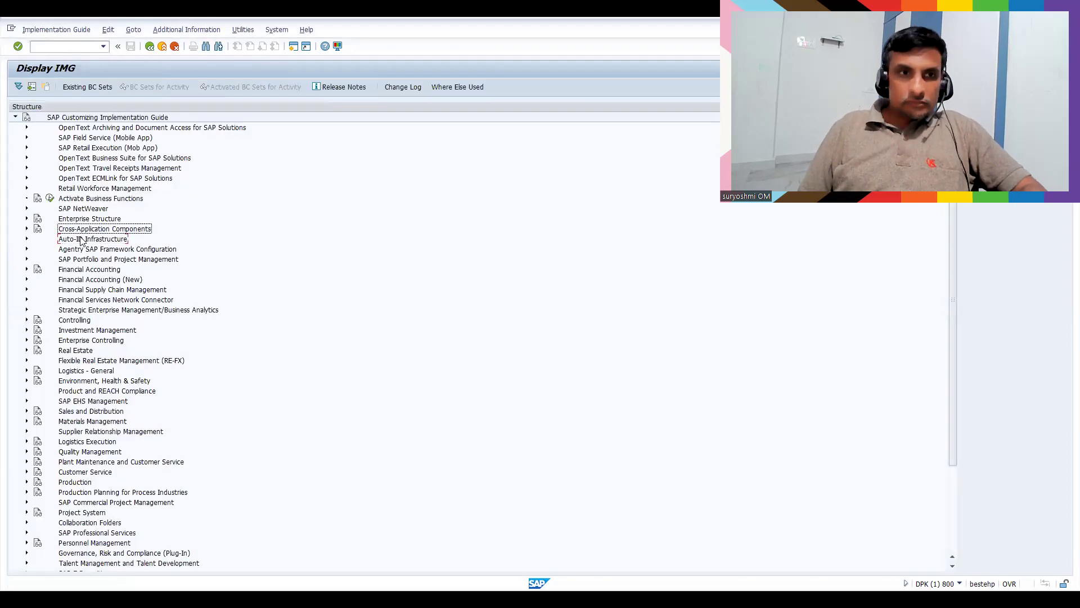
{"action": "key", "text": "Right"}
{"action": "key", "text": "Down"}
{"action": "key", "text": "Down"}
{"action": "key", "text": "Right"}
{"action": "key", "text": "Down"}
{"action": "key", "text": "Right"}
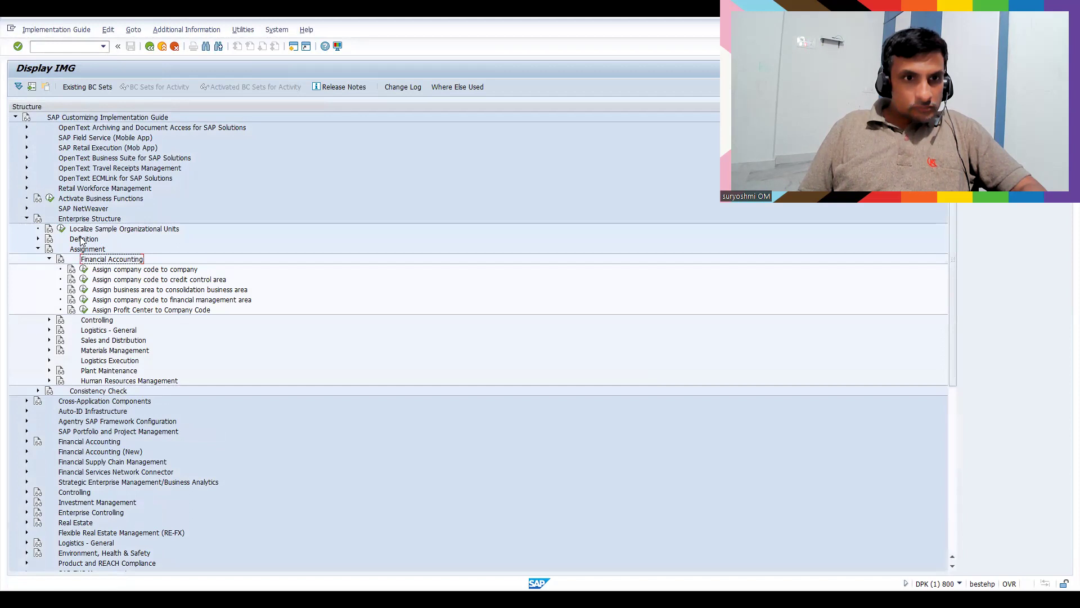
Expand Controlling under Assignment and open the activity Assign company code to controlling area.
{"action": "key", "text": "Down"}
{"action": "key", "text": "Down"}
{"action": "key", "text": "Down"}
{"action": "key", "text": "Down"}
{"action": "key", "text": "Down"}
{"action": "key", "text": "Down"}
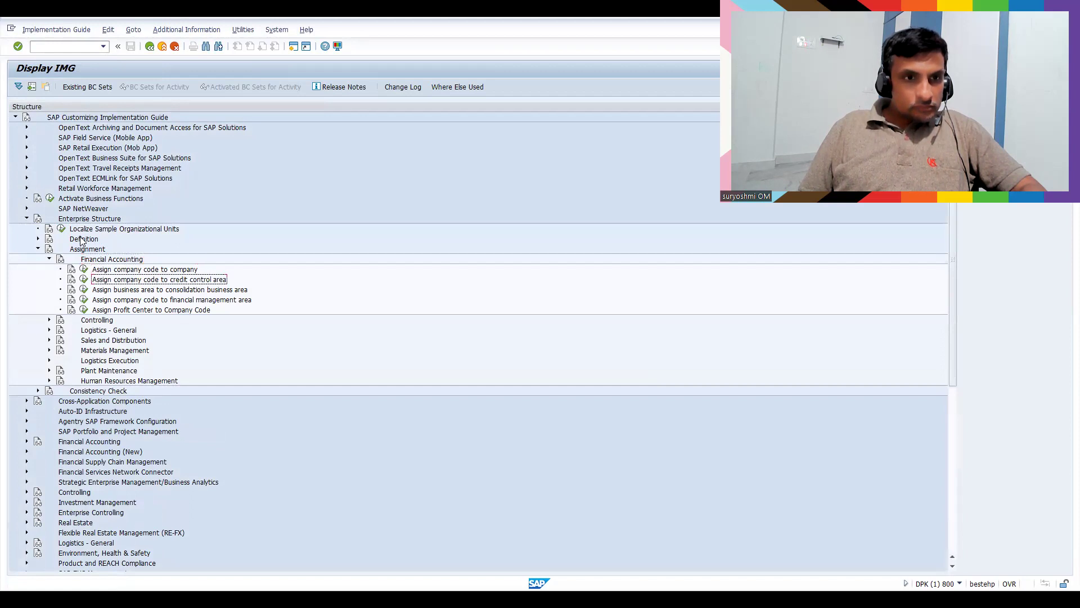
{"action": "key", "text": "Right"}
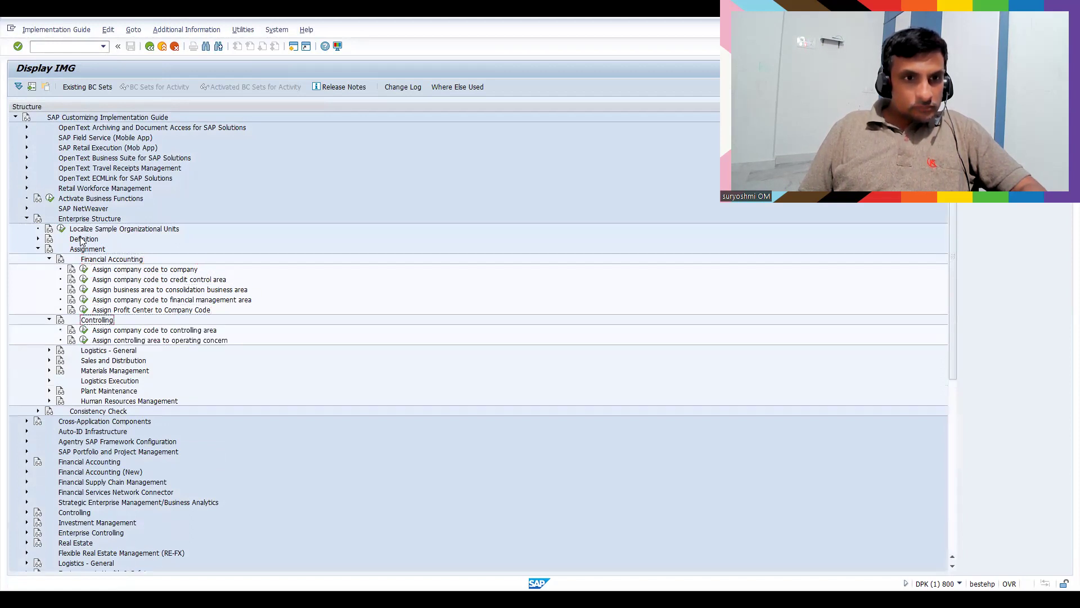
{"action": "left_click", "coordinate": [83, 331]}
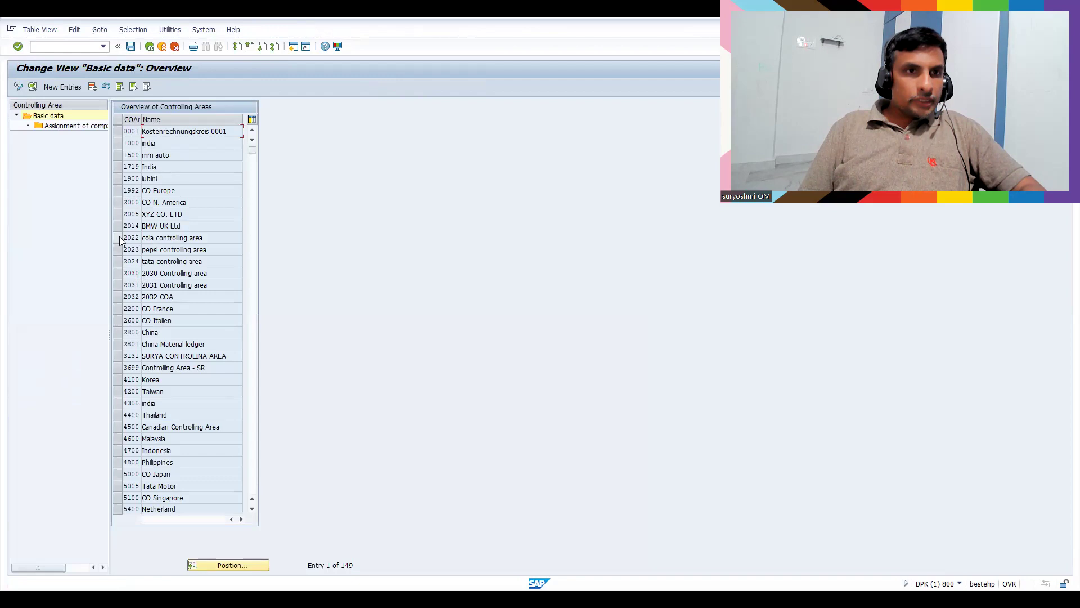
Review the company codes assigned to controlling area 0001 and return to the controlling area overview.
{"action": "left_click", "coordinate": [117, 133]}
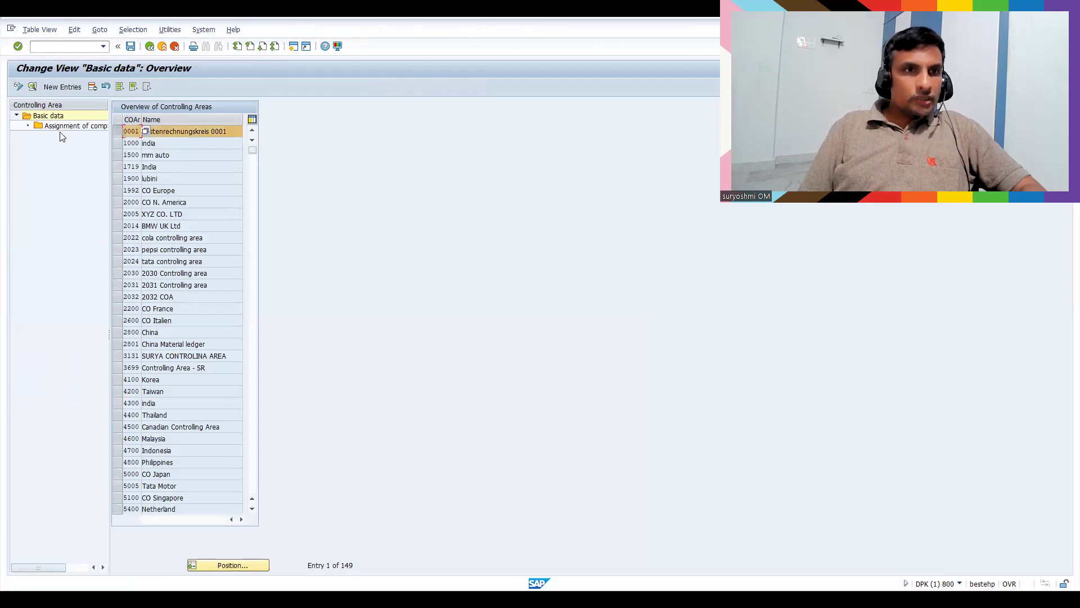
{"action": "left_click", "coordinate": [118, 133]}
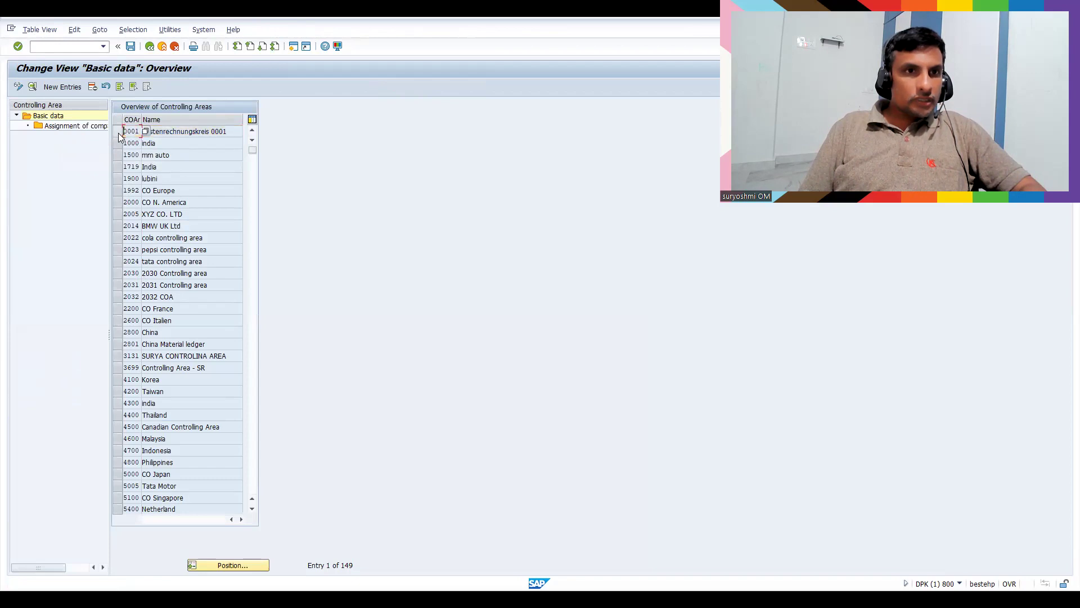
{"action": "left_click", "coordinate": [118, 133]}
{"action": "left_click", "coordinate": [118, 134]}
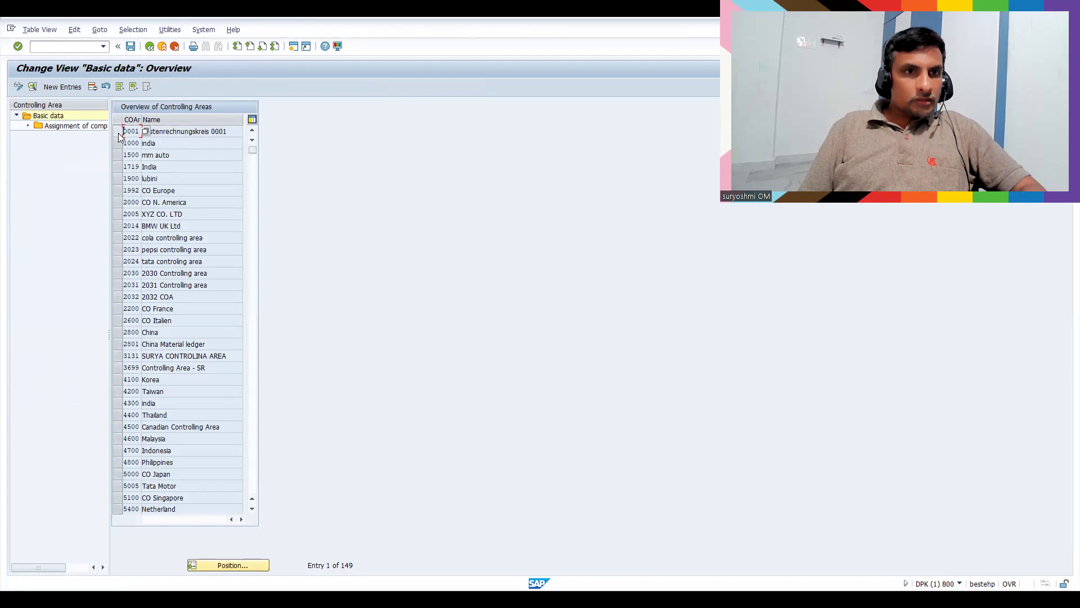
{"action": "left_click", "coordinate": [118, 135]}
{"action": "double_click", "coordinate": [63, 127]}
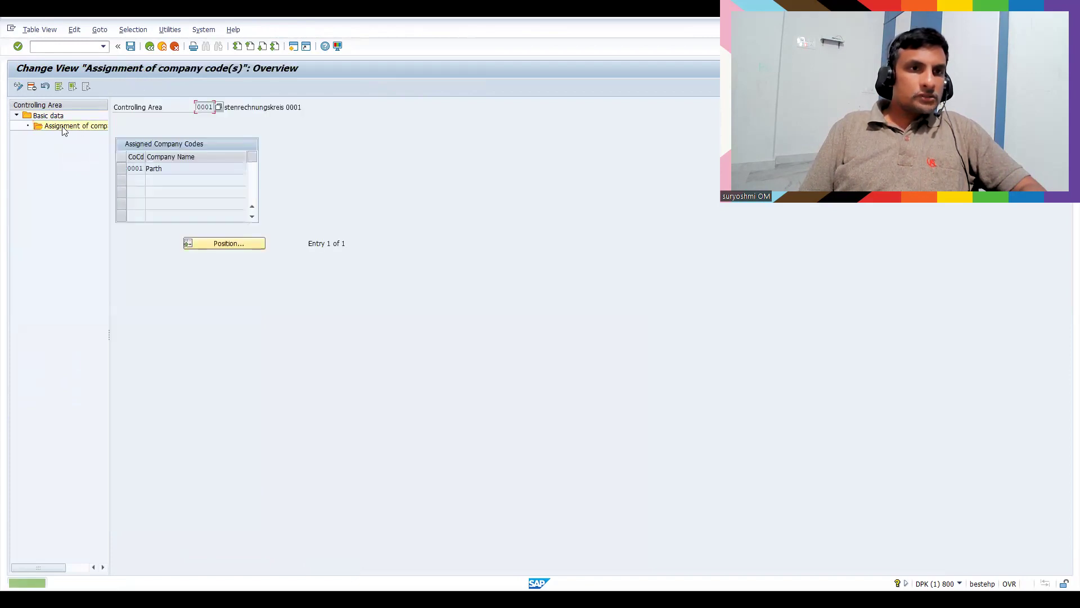
{"action": "left_click", "coordinate": [149, 46]}
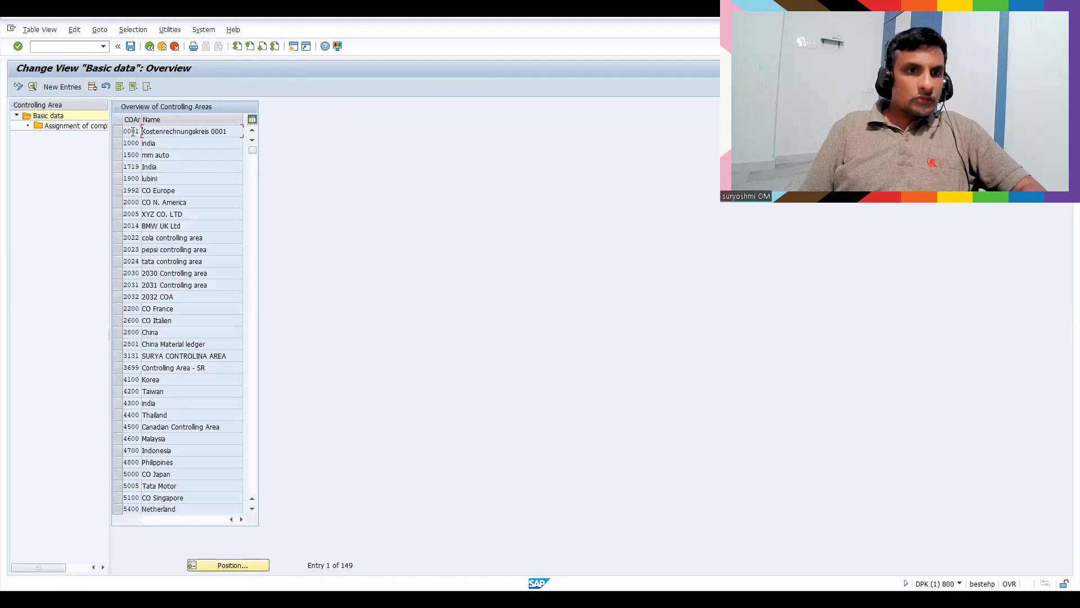
Review the basic data details of controlling area 0001 and go back to the overview.
{"action": "double_click", "coordinate": [133, 132]}
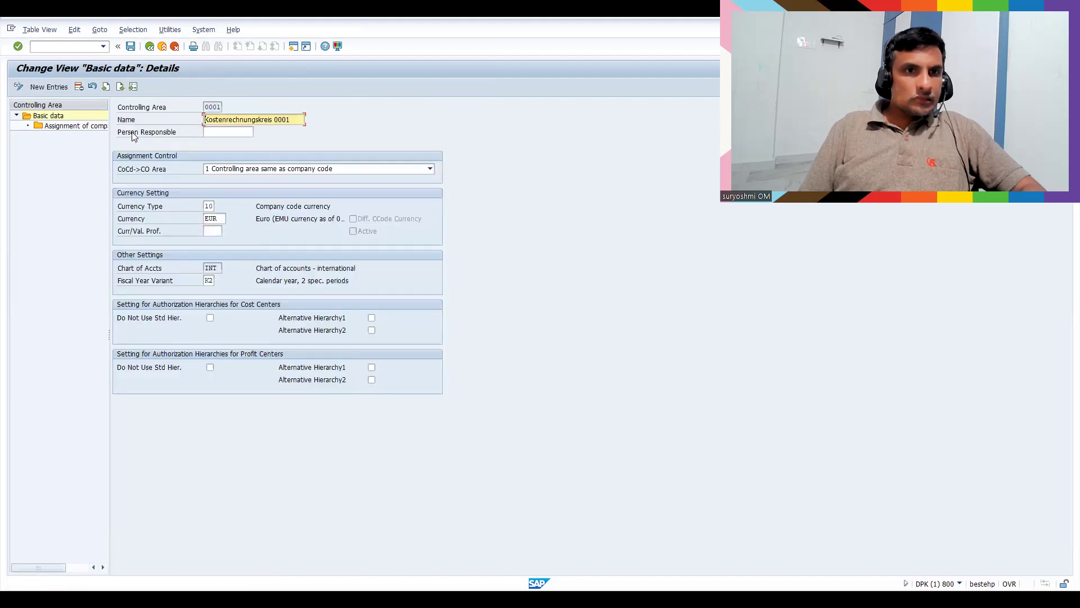
{"action": "left_click", "coordinate": [147, 50]}
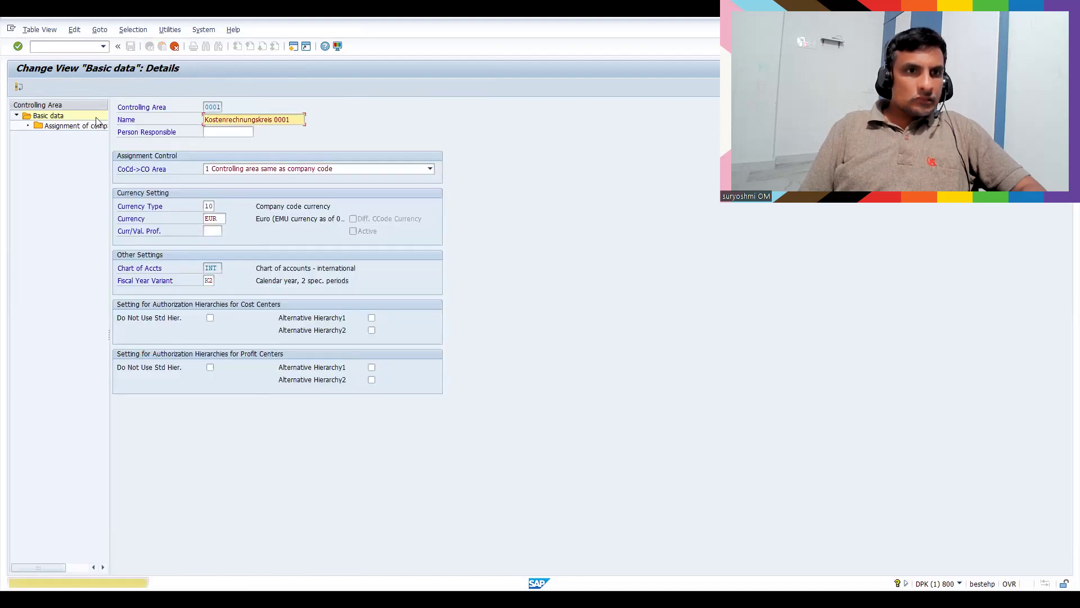
{"action": "left_click", "coordinate": [174, 46]}
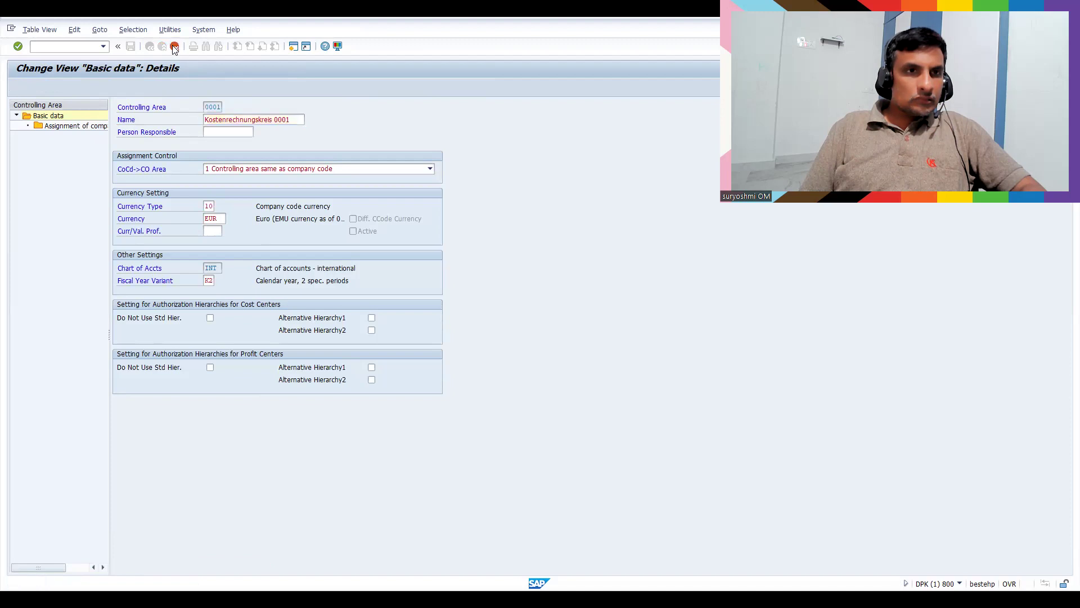
Review the company codes assigned to controlling area 1000 in display mode, return to the implementation guide, and switch to the presentation slides.
{"action": "left_click", "coordinate": [117, 143]}
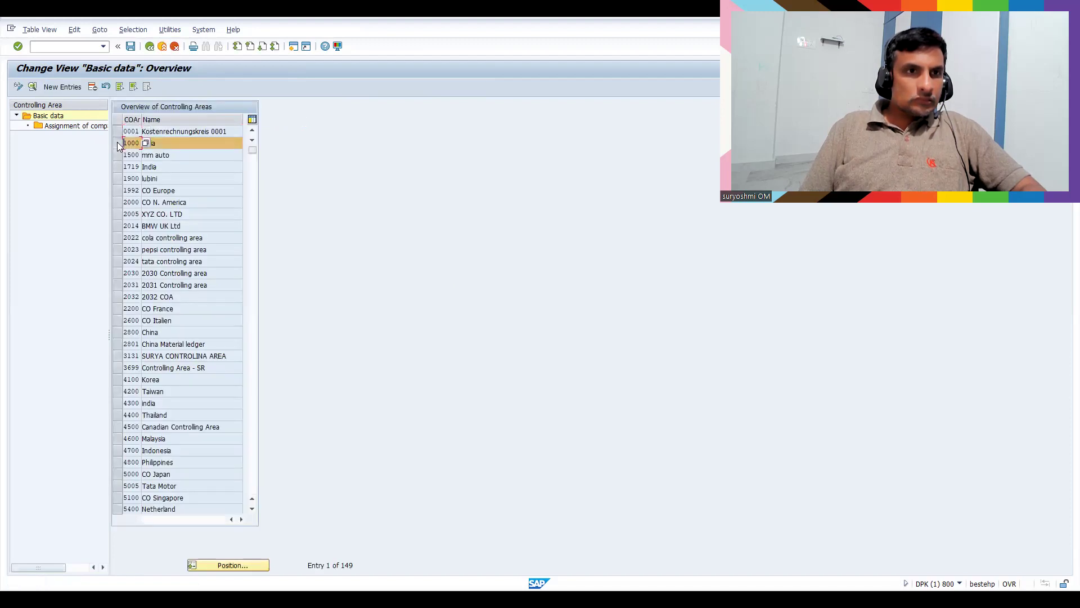
{"action": "double_click", "coordinate": [76, 127]}
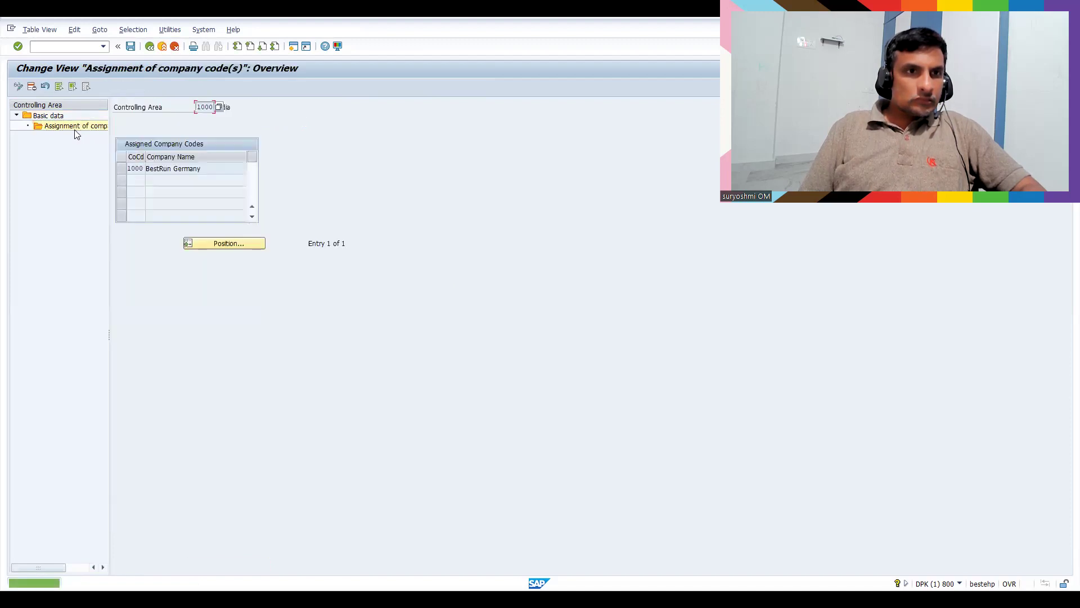
{"action": "left_click", "coordinate": [19, 87]}
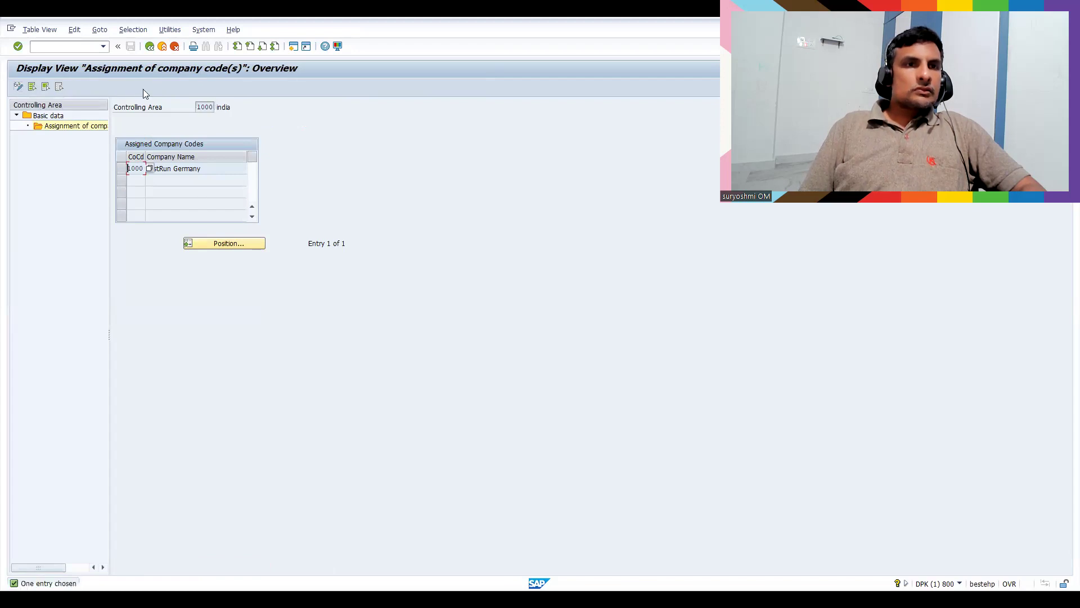
{"action": "left_click", "coordinate": [149, 47]}
{"action": "left_click", "coordinate": [149, 47]}
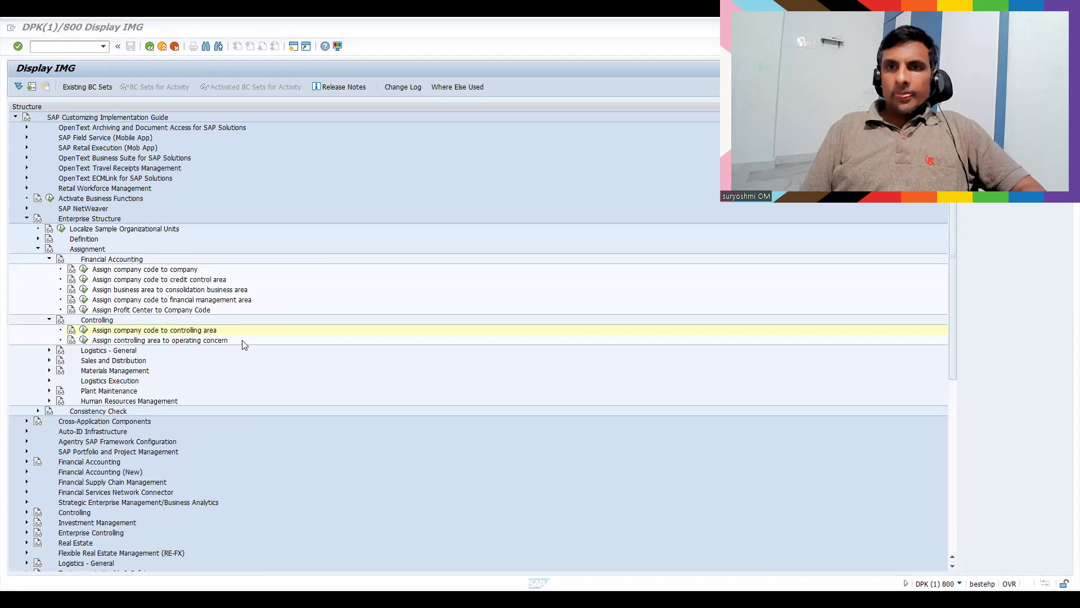
{"action": "key", "text": "alt+Tab"}
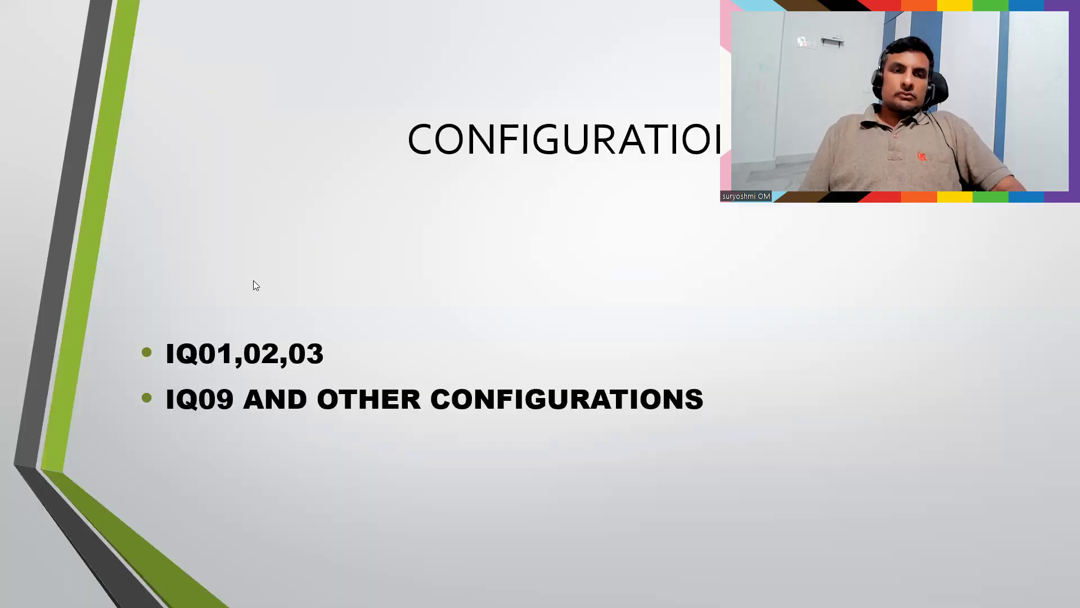